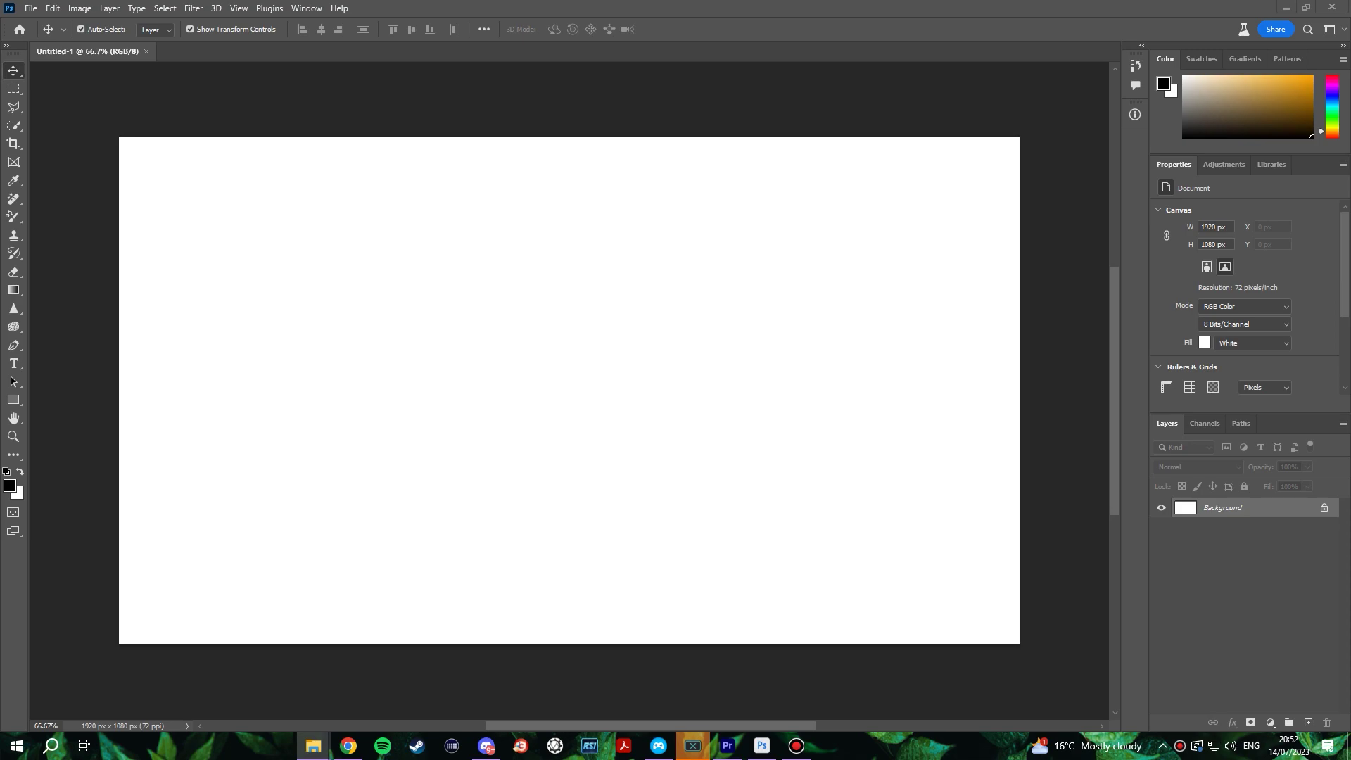
Place the forest photo and Generative Fill the inverted empty canvas around it, previewing the variations.
{"action": "left_click_drag", "start_coordinate": [521, 356], "coordinate": [532, 378]}
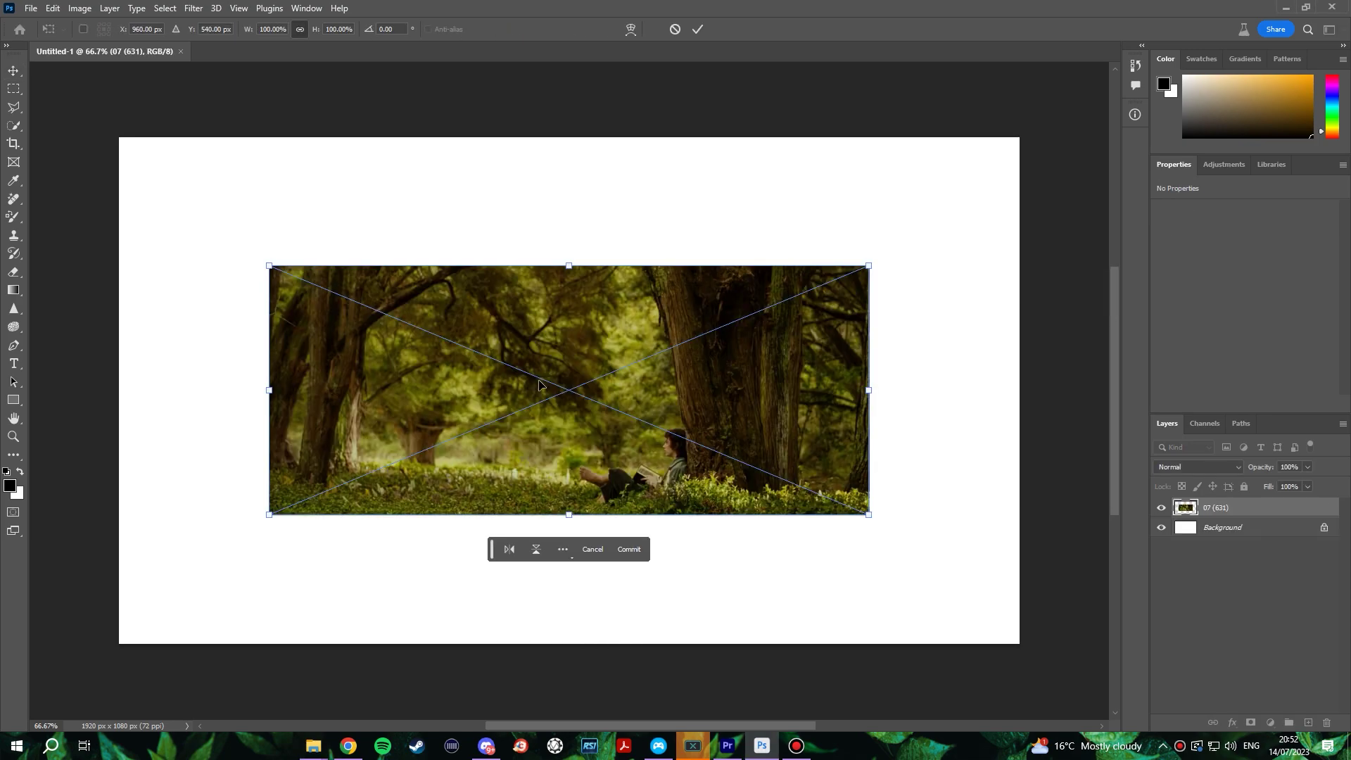
{"action": "key", "text": "Return"}
{"action": "key", "text": "m"}
{"action": "left_click_drag", "start_coordinate": [300, 301], "coordinate": [843, 528]}
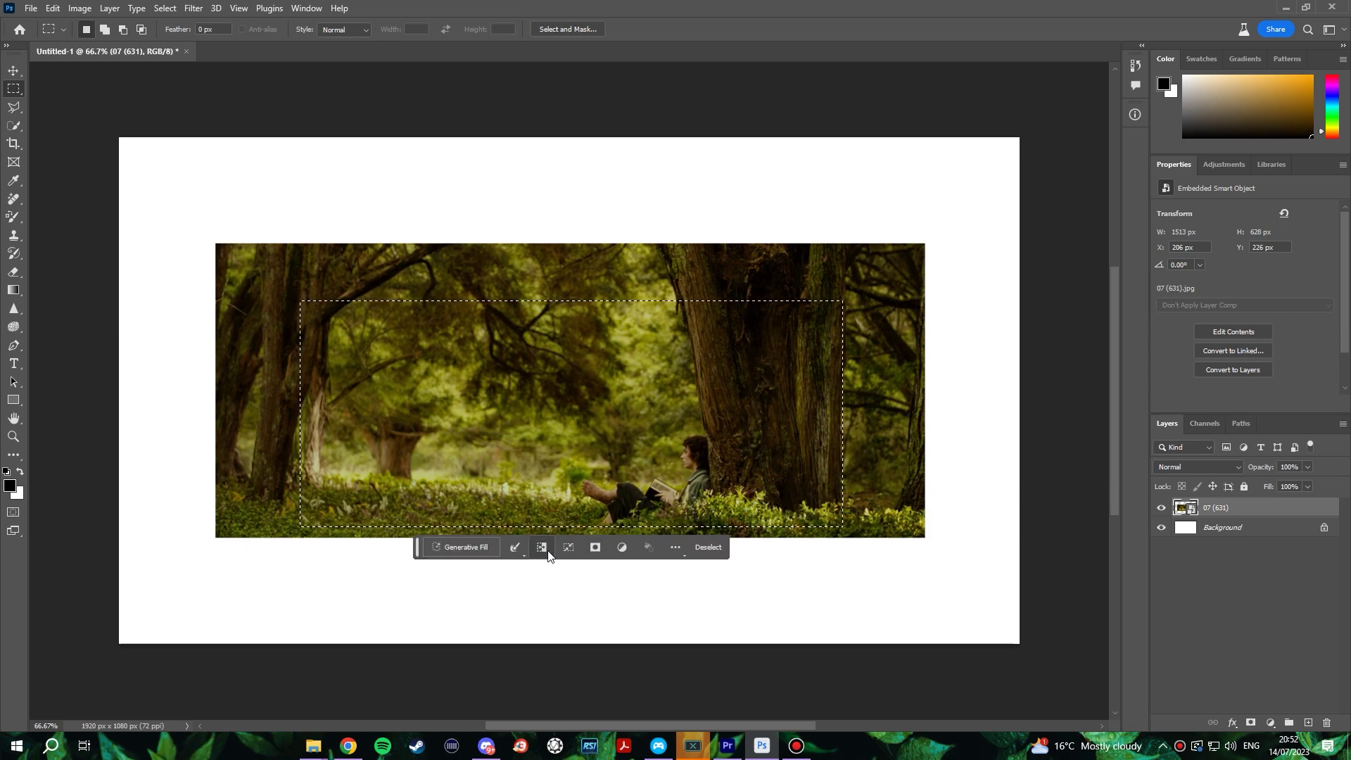
{"action": "left_click", "coordinate": [545, 553]}
{"action": "left_click", "coordinate": [657, 671]}
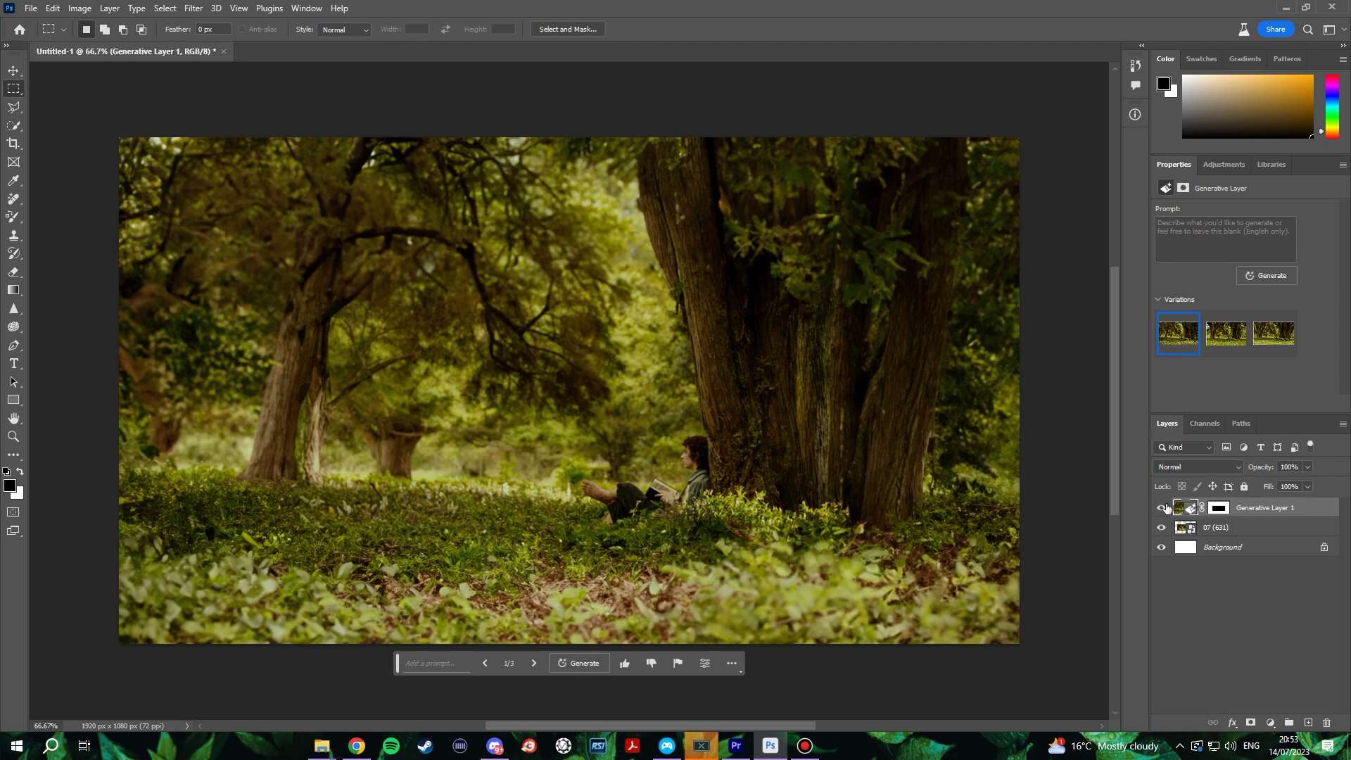
{"action": "left_click", "coordinate": [1226, 334]}
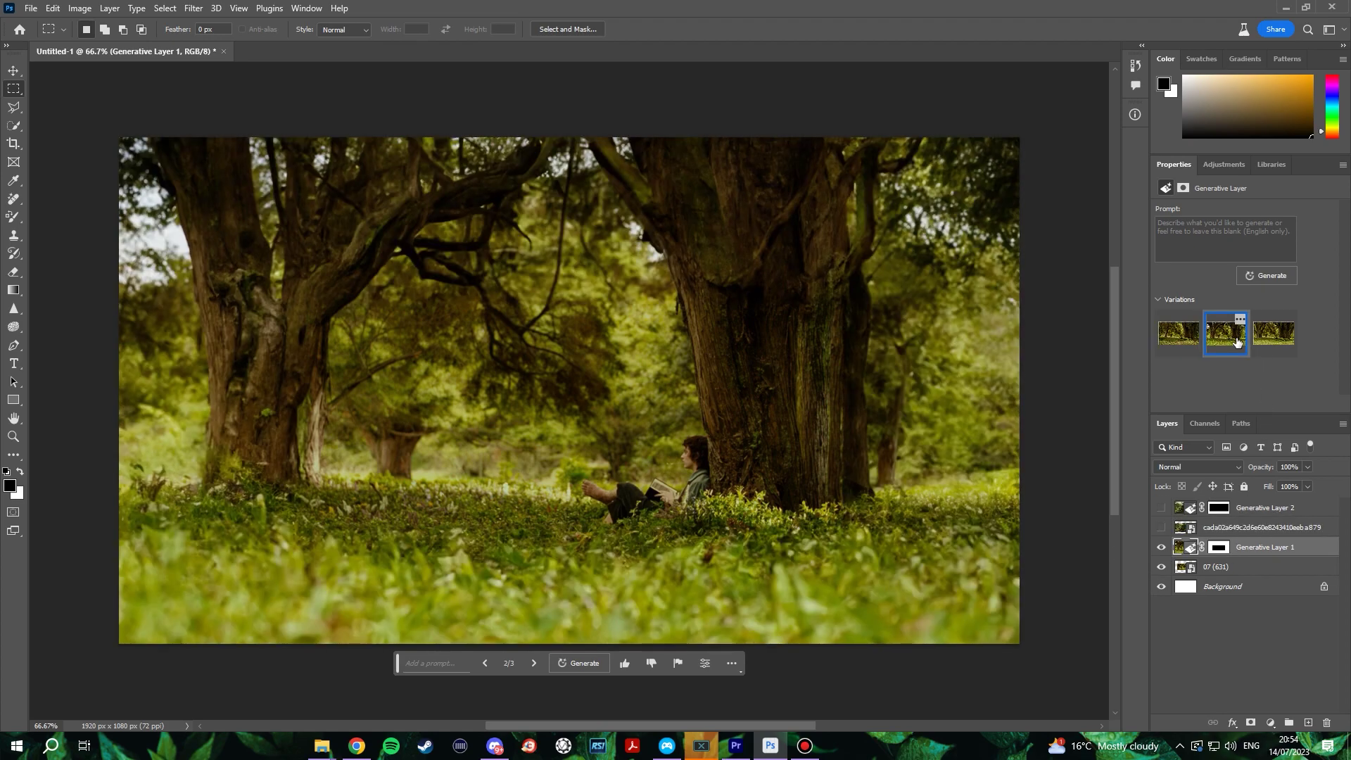
{"action": "left_click", "coordinate": [1274, 333]}
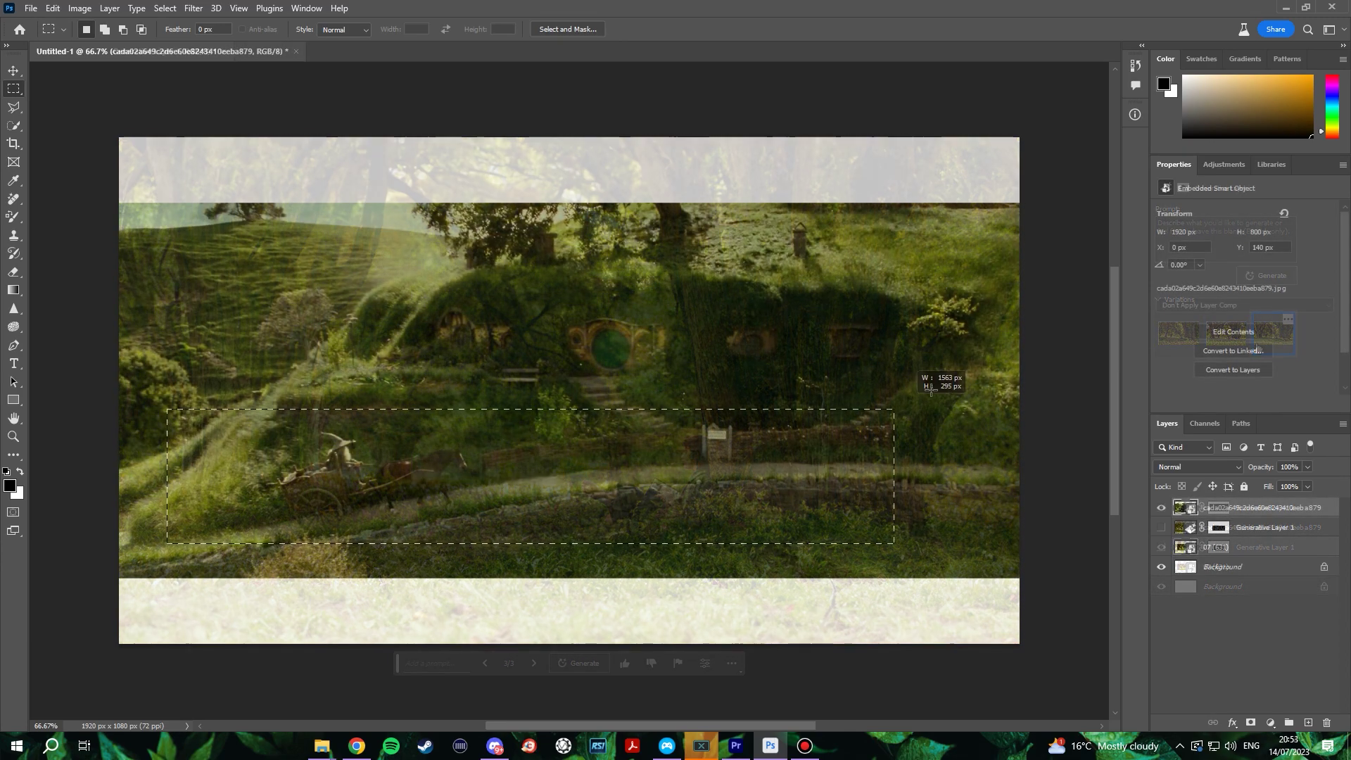
Pick the third variation for both the Hobbiton extension and the forest path extension.
{"action": "left_click_drag", "start_coordinate": [901, 406], "coordinate": [972, 218]}
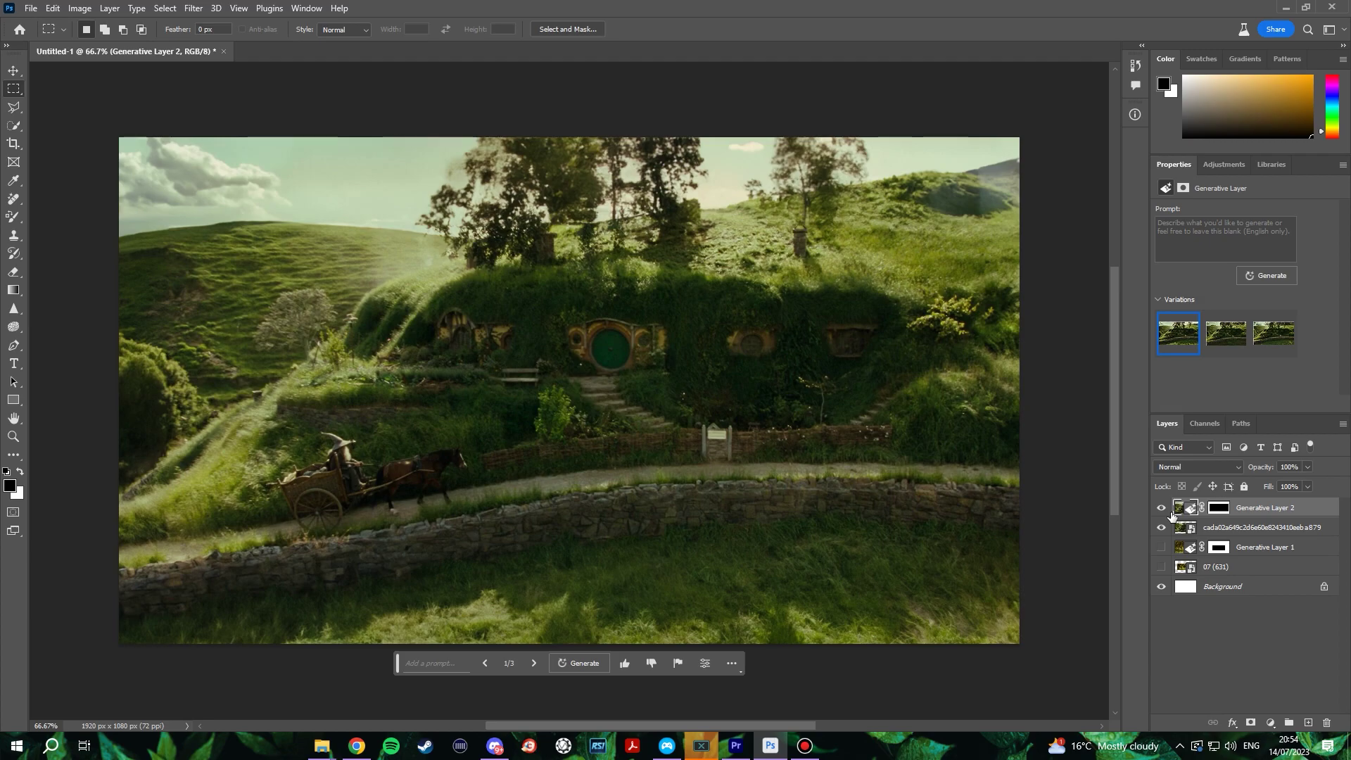
{"action": "left_click", "coordinate": [1274, 337]}
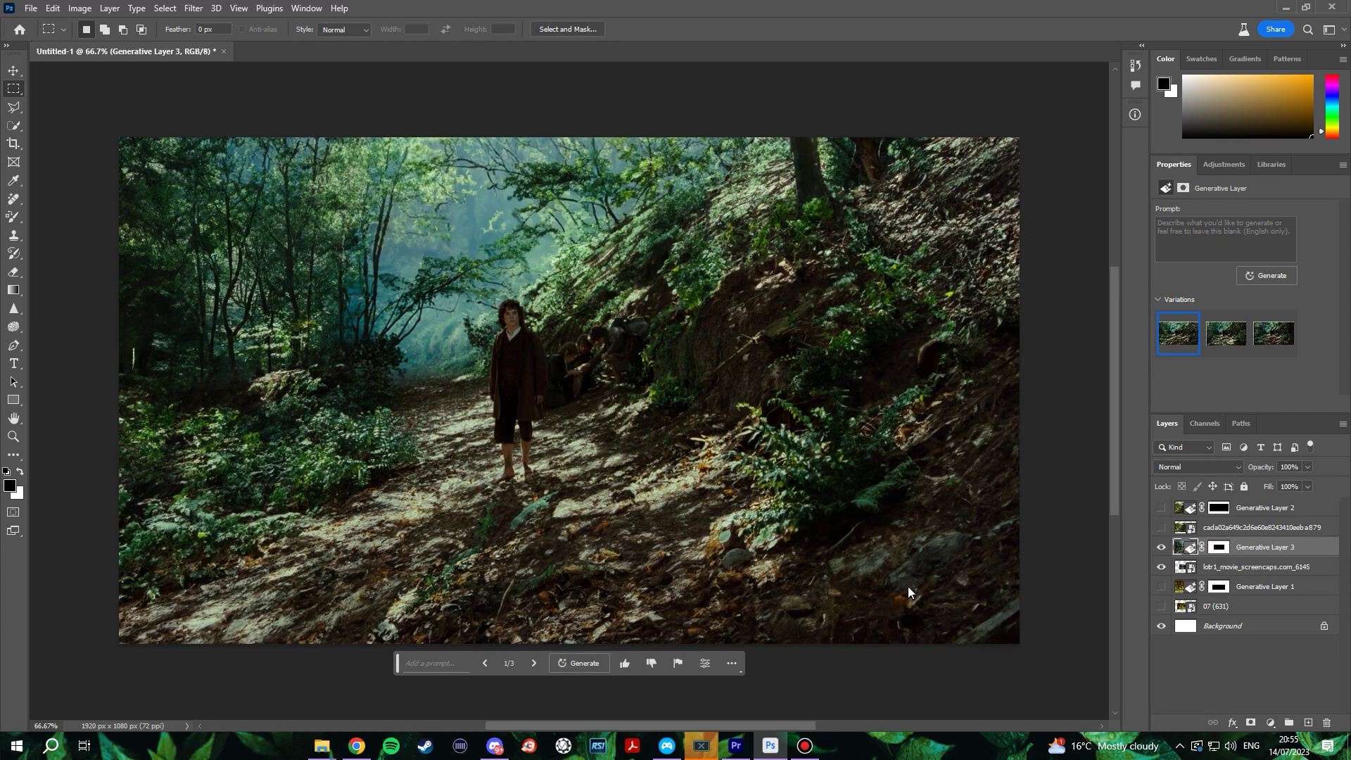
{"action": "left_click", "coordinate": [1230, 347]}
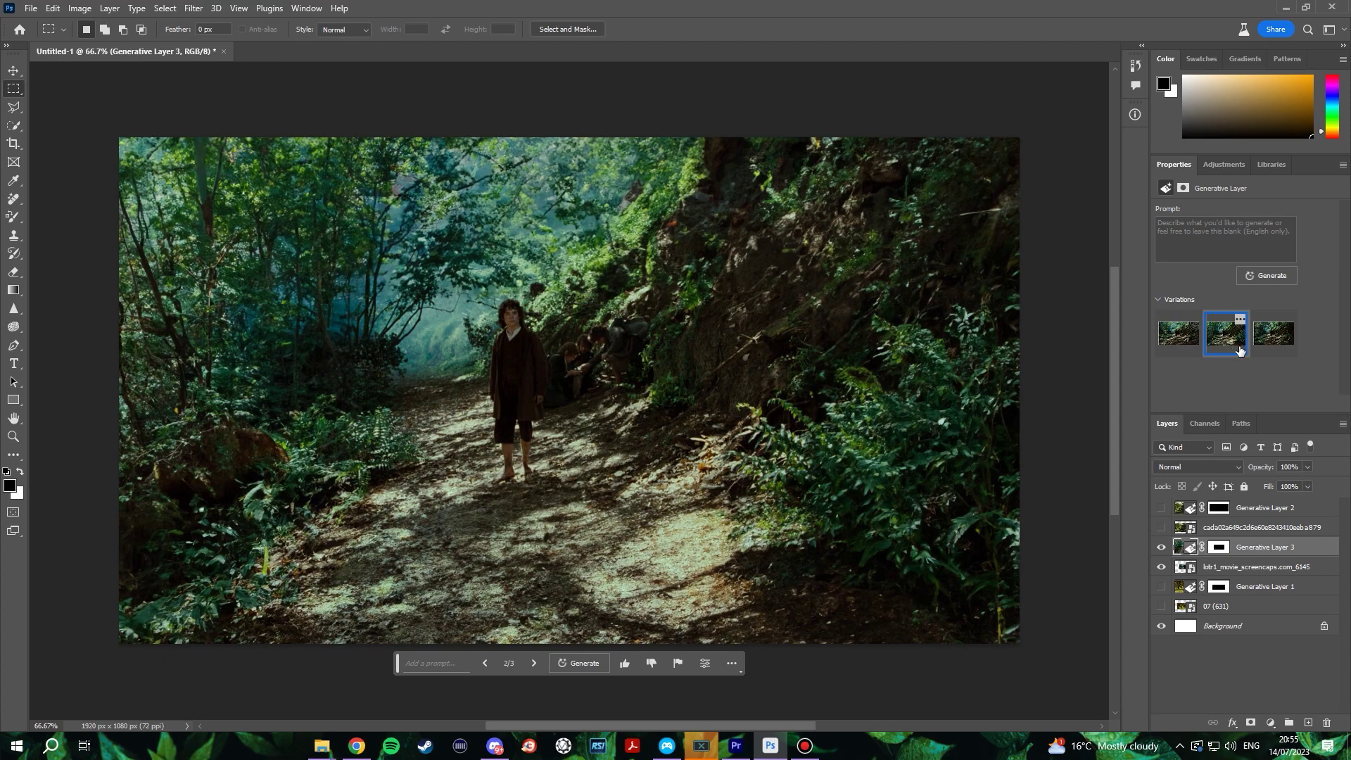
{"action": "left_click", "coordinate": [1278, 350]}
Select inside the crew photo, invert, generate its surroundings and target the new layer's mask.
{"action": "left_click_drag", "start_coordinate": [424, 263], "coordinate": [709, 574]}
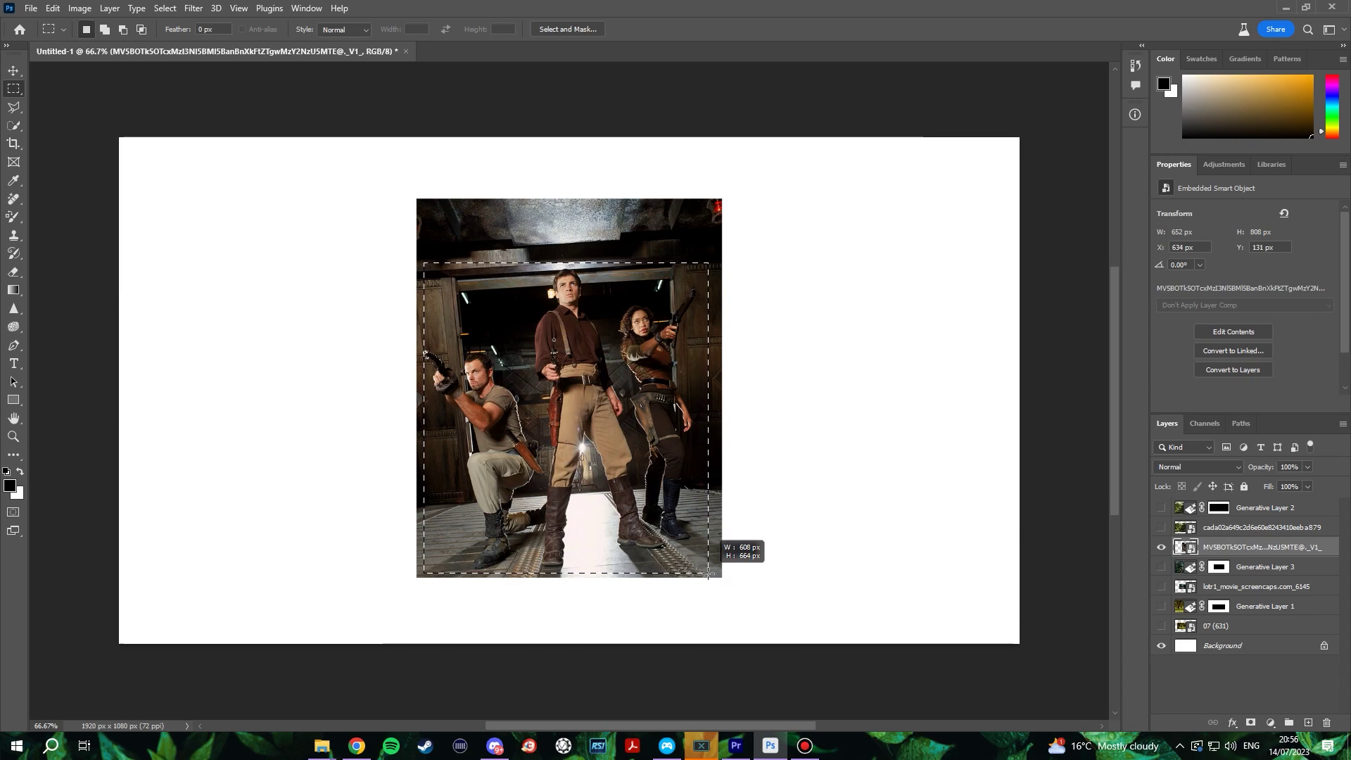
{"action": "key", "text": "ctrl+shift+i"}
{"action": "left_click", "coordinate": [456, 663]}
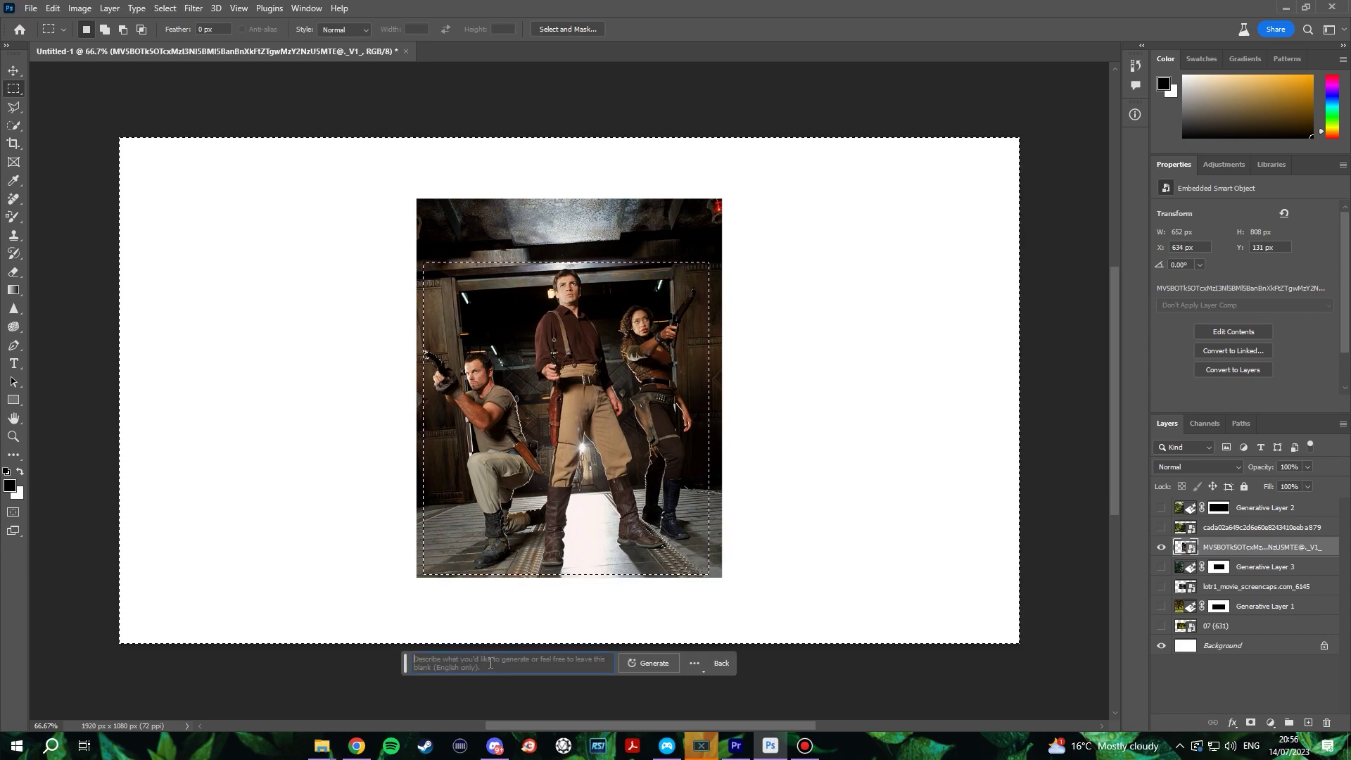
{"action": "left_click", "coordinate": [657, 663]}
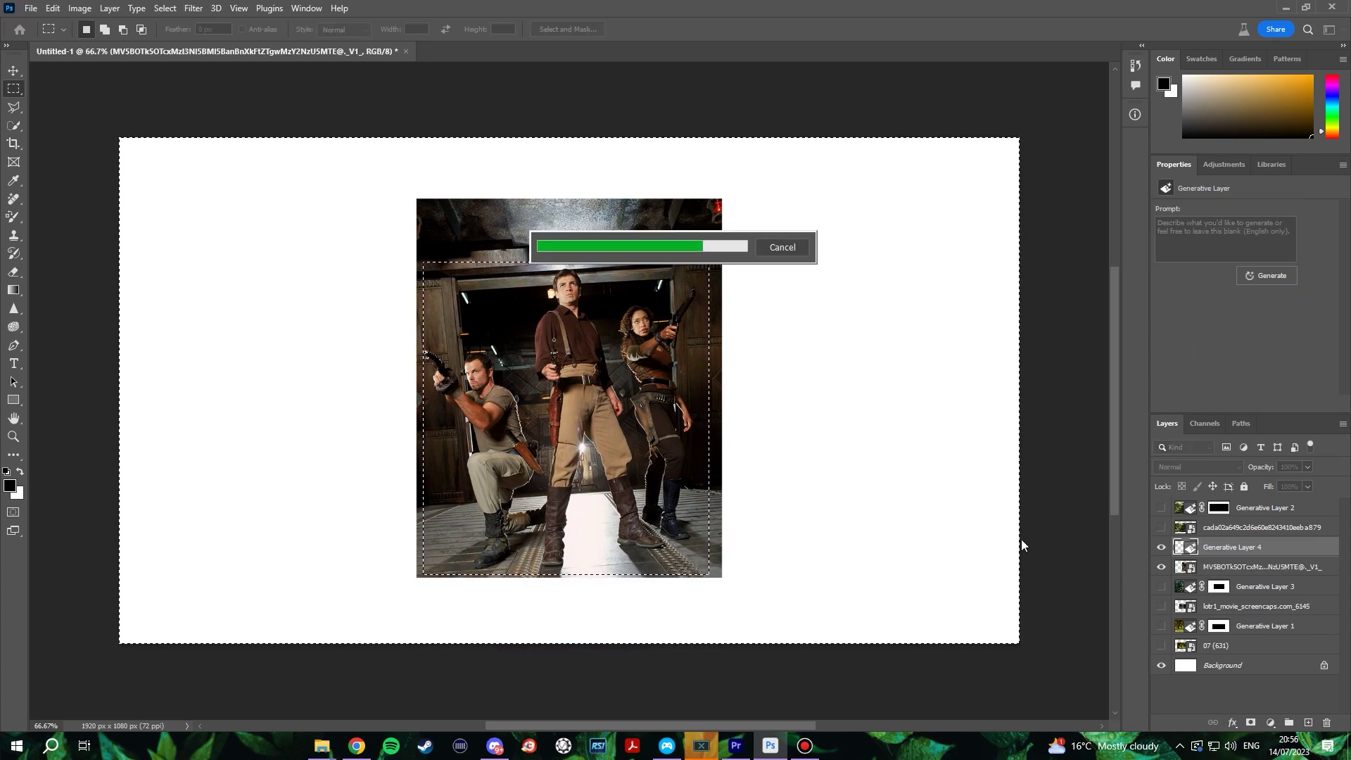
{"action": "key", "text": "ctrl+backslash"}
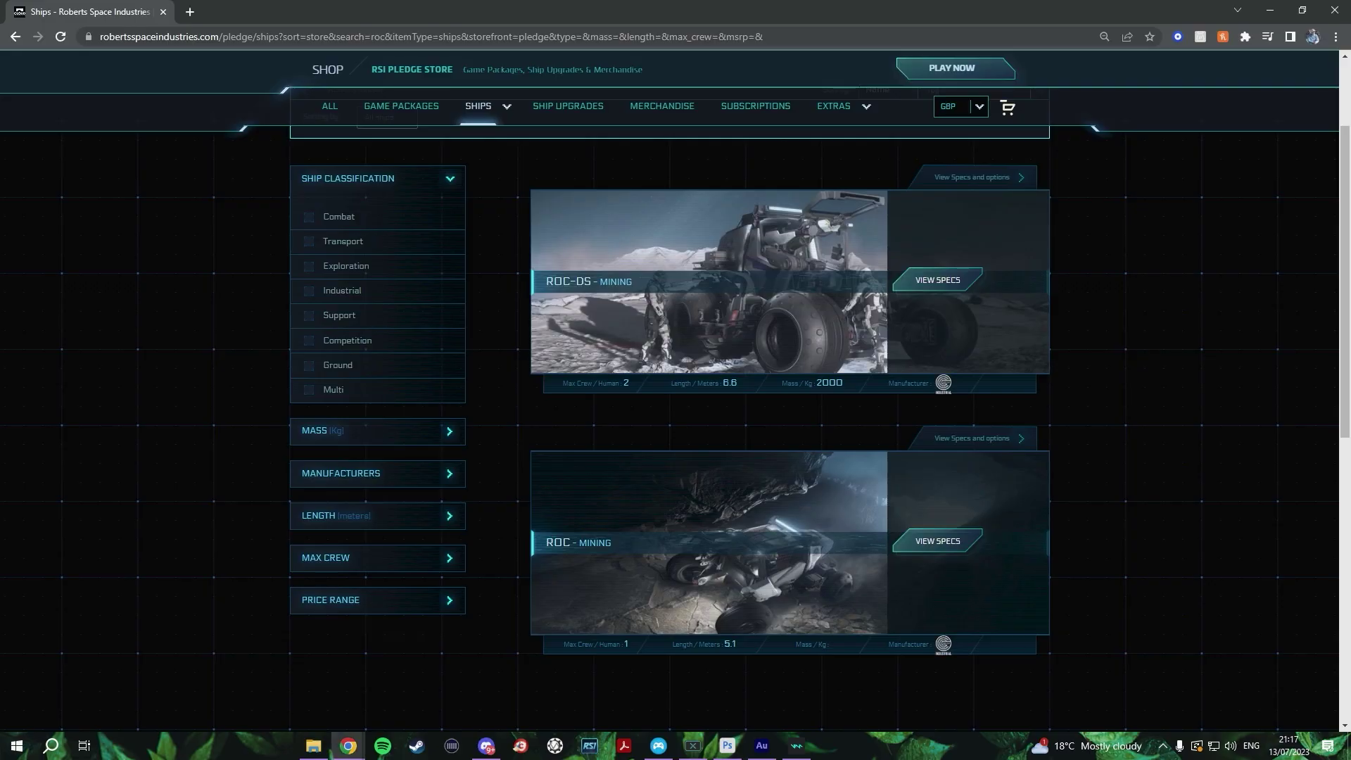
Search the RSI ship store for 'vulture' and open its full-size promo image from the specs page.
{"action": "scroll", "coordinate": [960, 335], "scroll_direction": "up", "scroll_amount": 2}
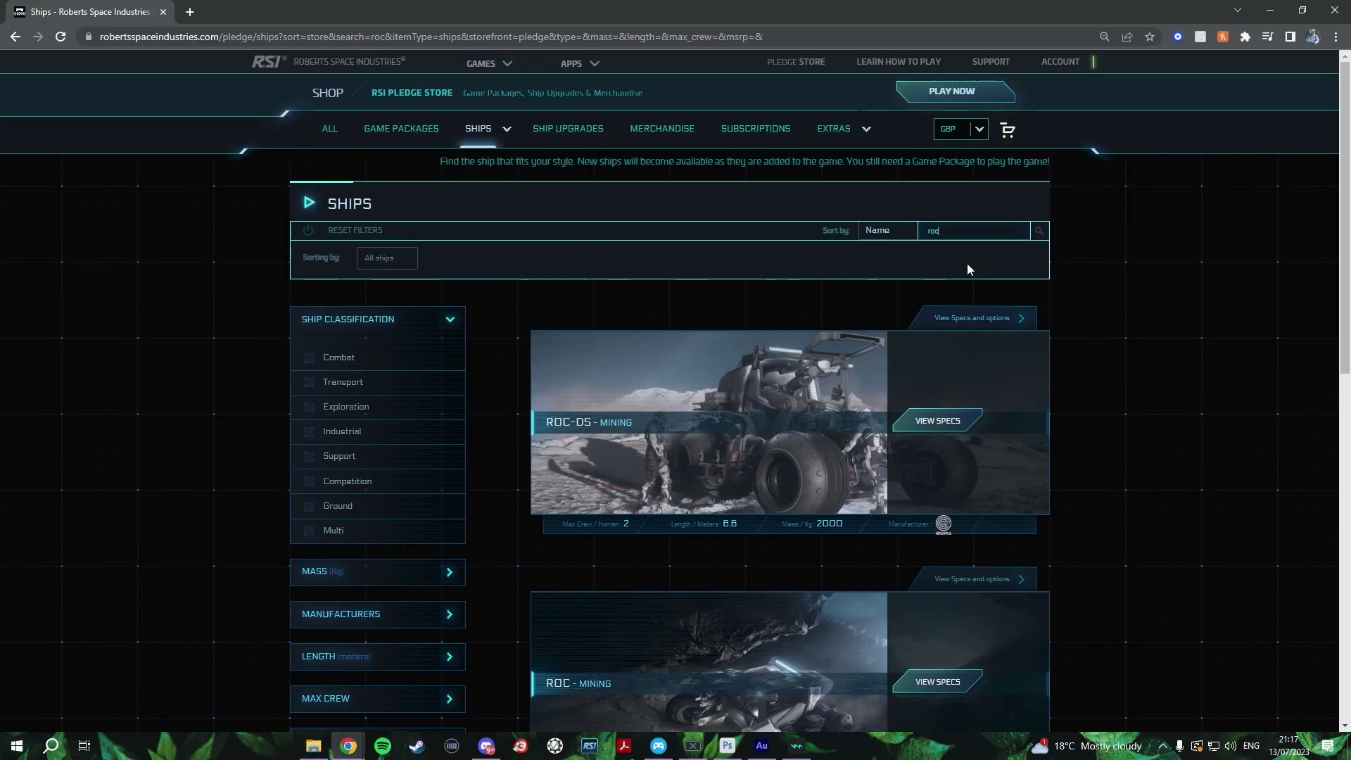
{"action": "type", "text": "vulture"}
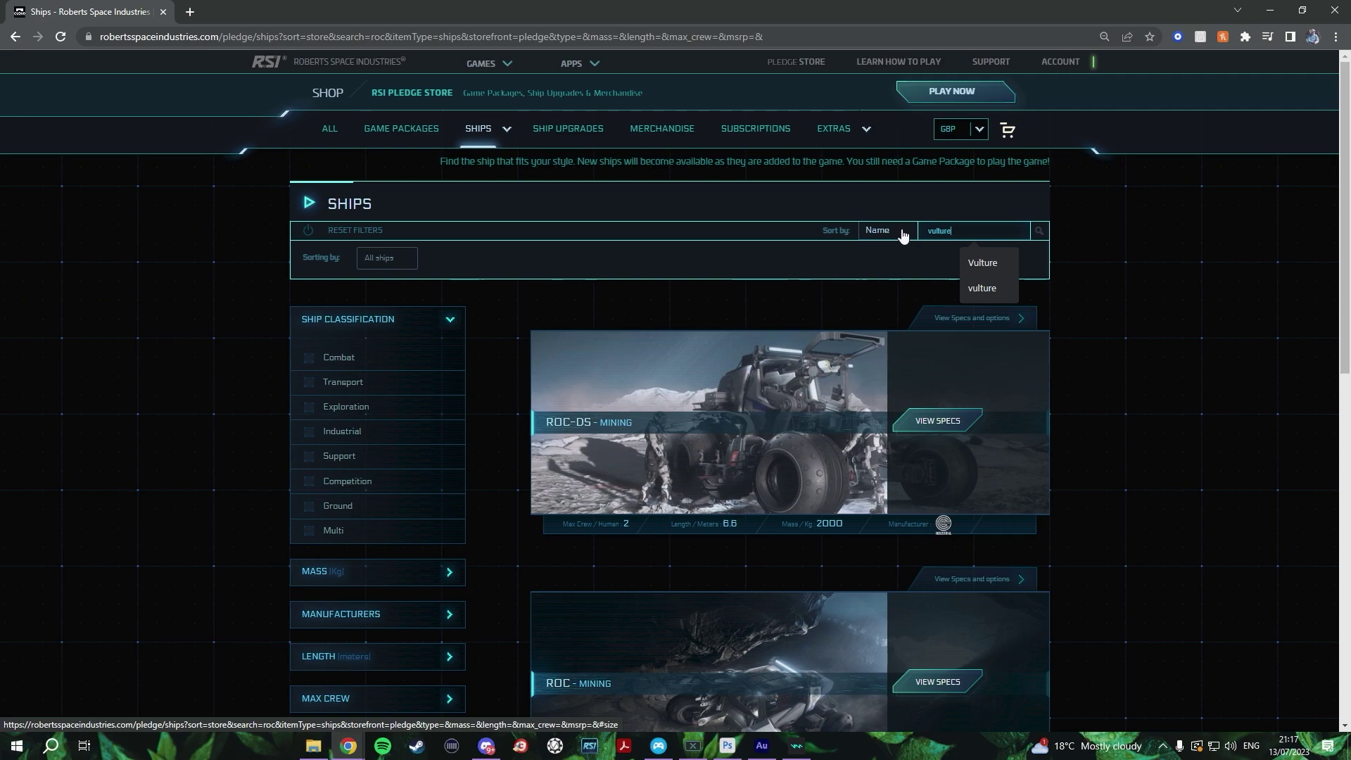
{"action": "key", "text": "Return"}
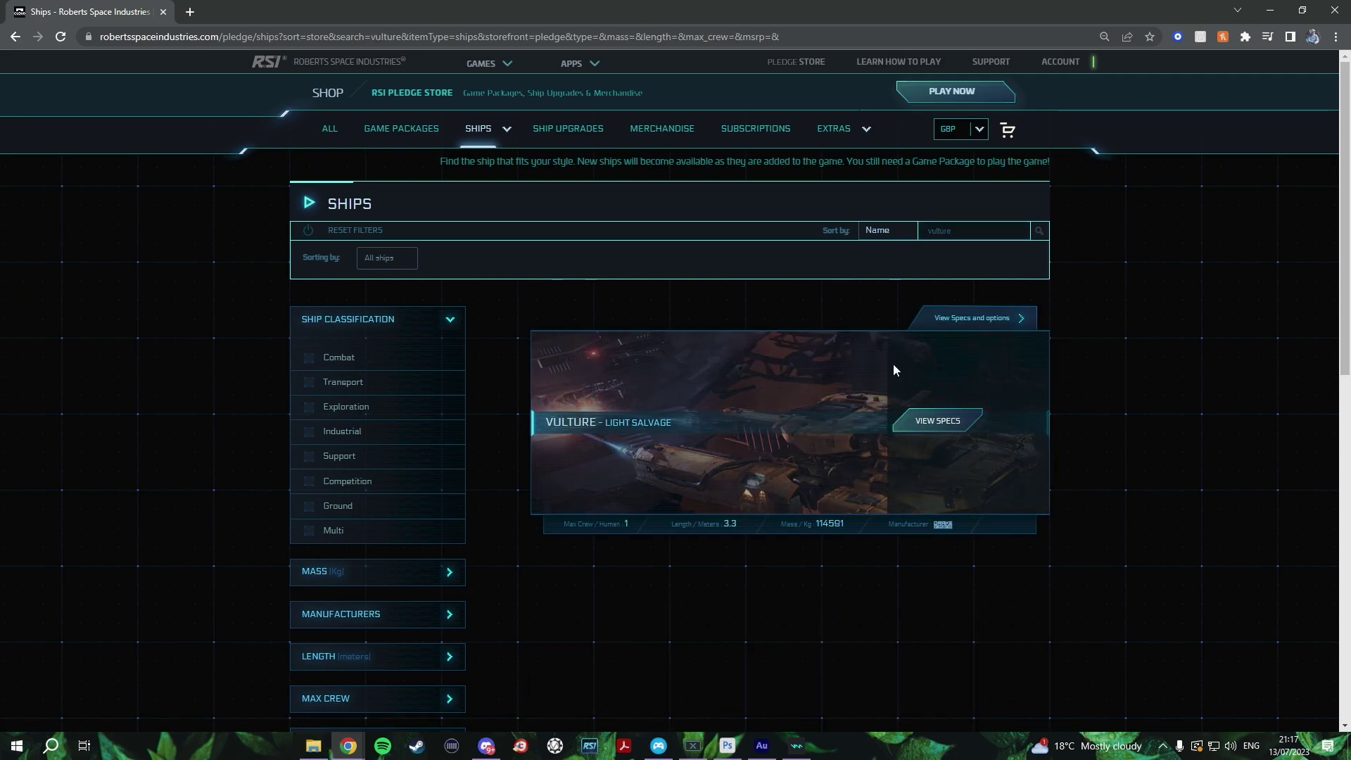
{"action": "left_click", "coordinate": [995, 321]}
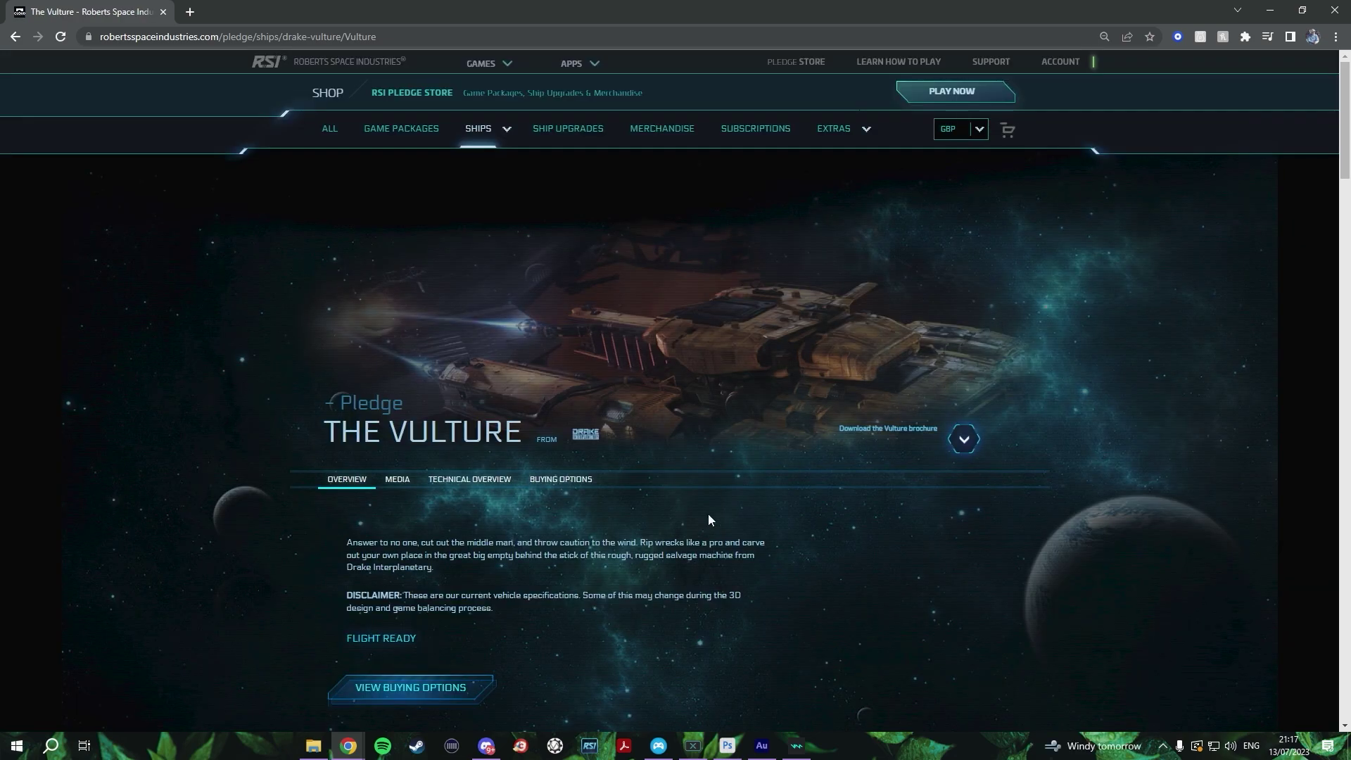
{"action": "scroll", "coordinate": [710, 522], "scroll_direction": "down", "scroll_amount": 4}
{"action": "left_click", "coordinate": [793, 692]}
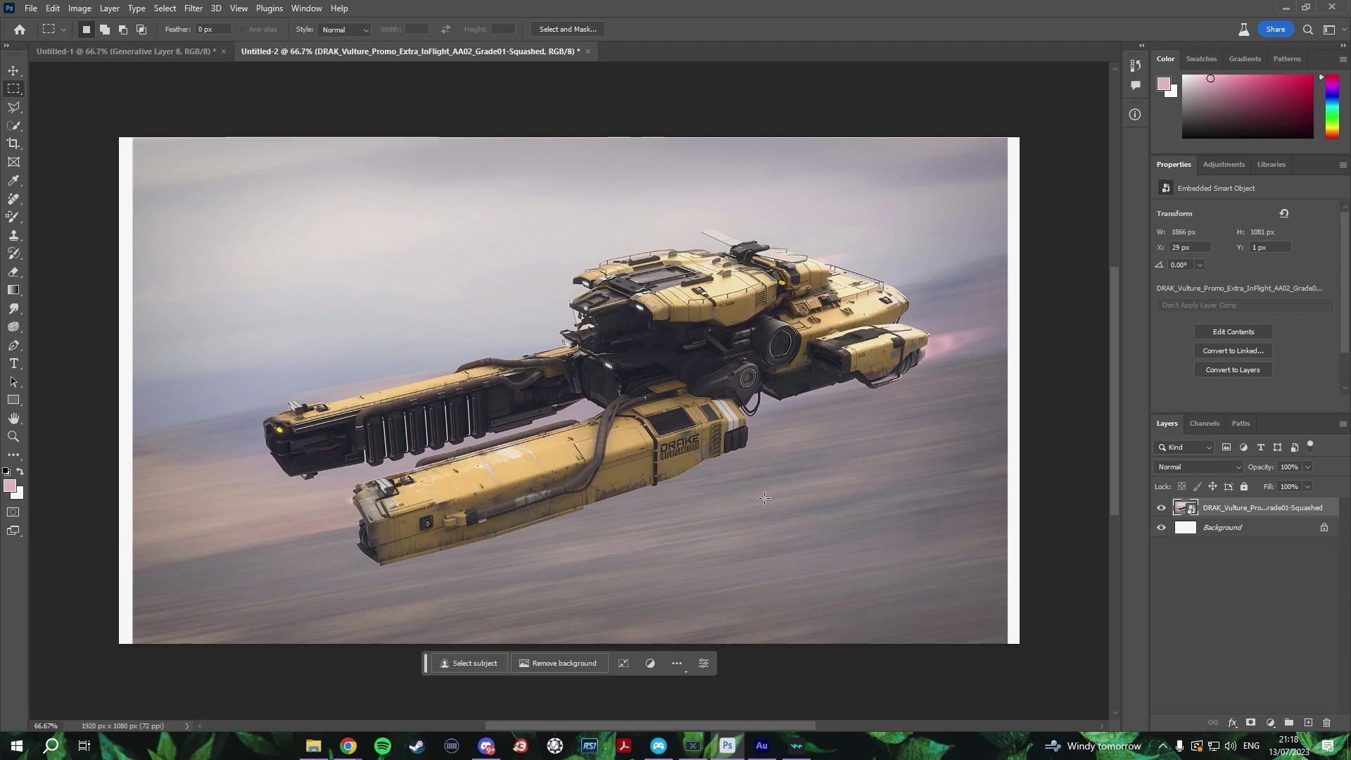
Draw a triangular Polygonal Lasso selection beneath the middle of the Vulture.
{"action": "left_click", "coordinate": [13, 107]}
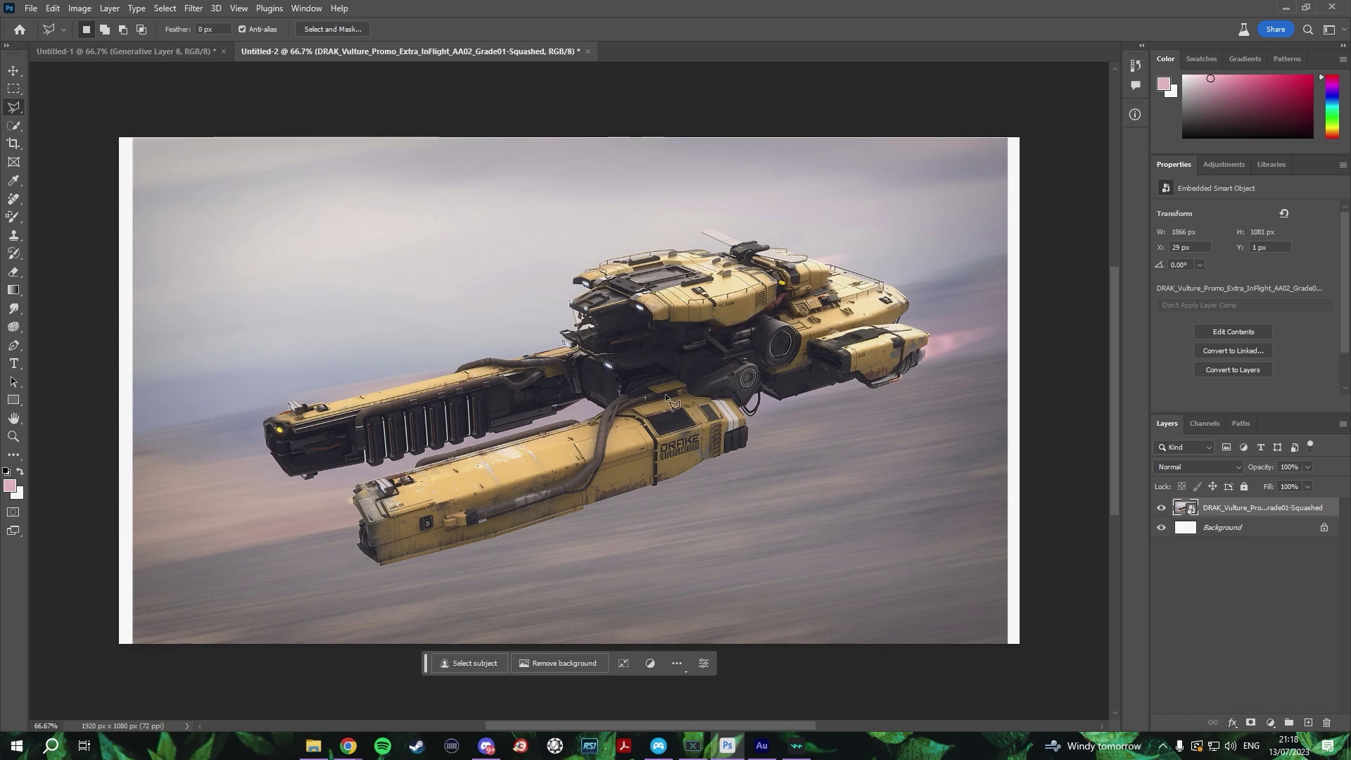
{"action": "left_click", "coordinate": [632, 405]}
{"action": "left_click", "coordinate": [902, 591]}
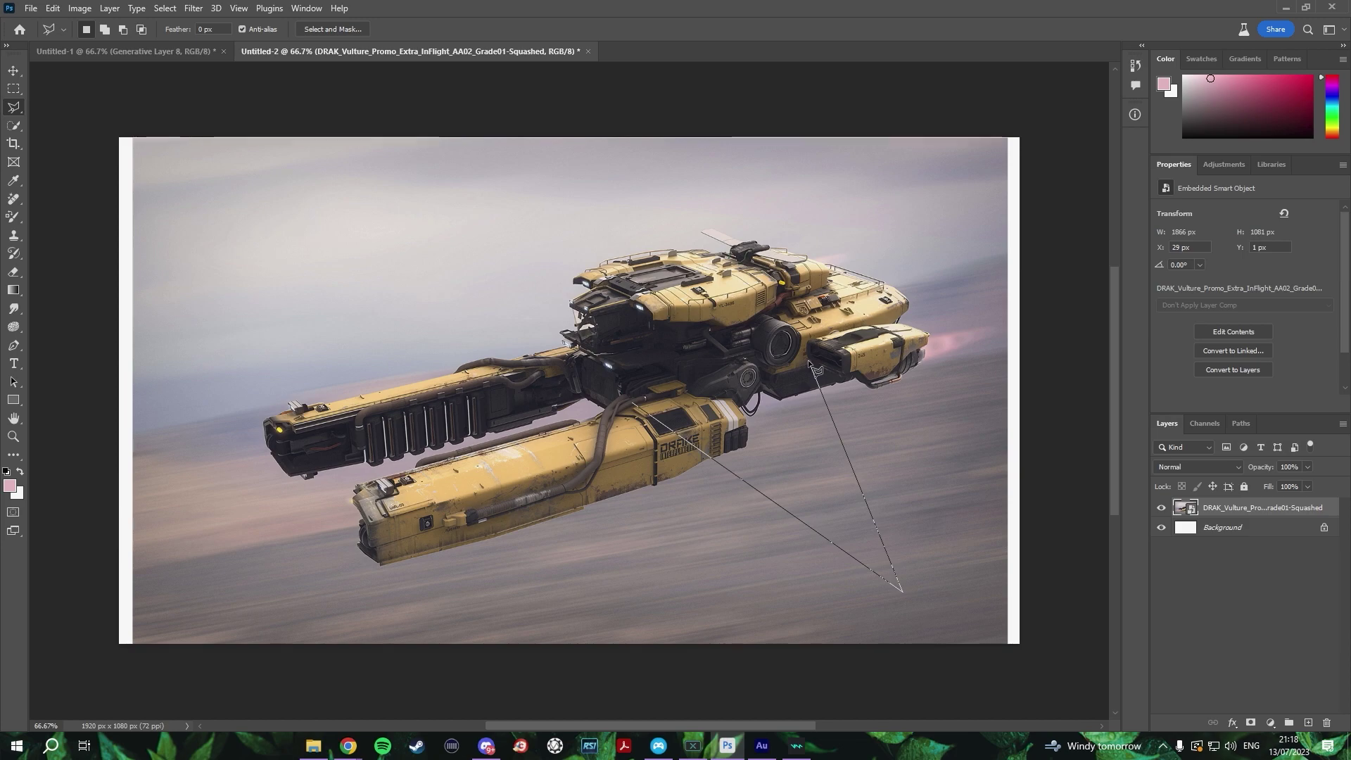
{"action": "left_click", "coordinate": [737, 363]}
{"action": "left_click", "coordinate": [632, 401]}
Generate a 'Plane wing' in the triangle and keep the first variation.
{"action": "left_click", "coordinate": [649, 612]}
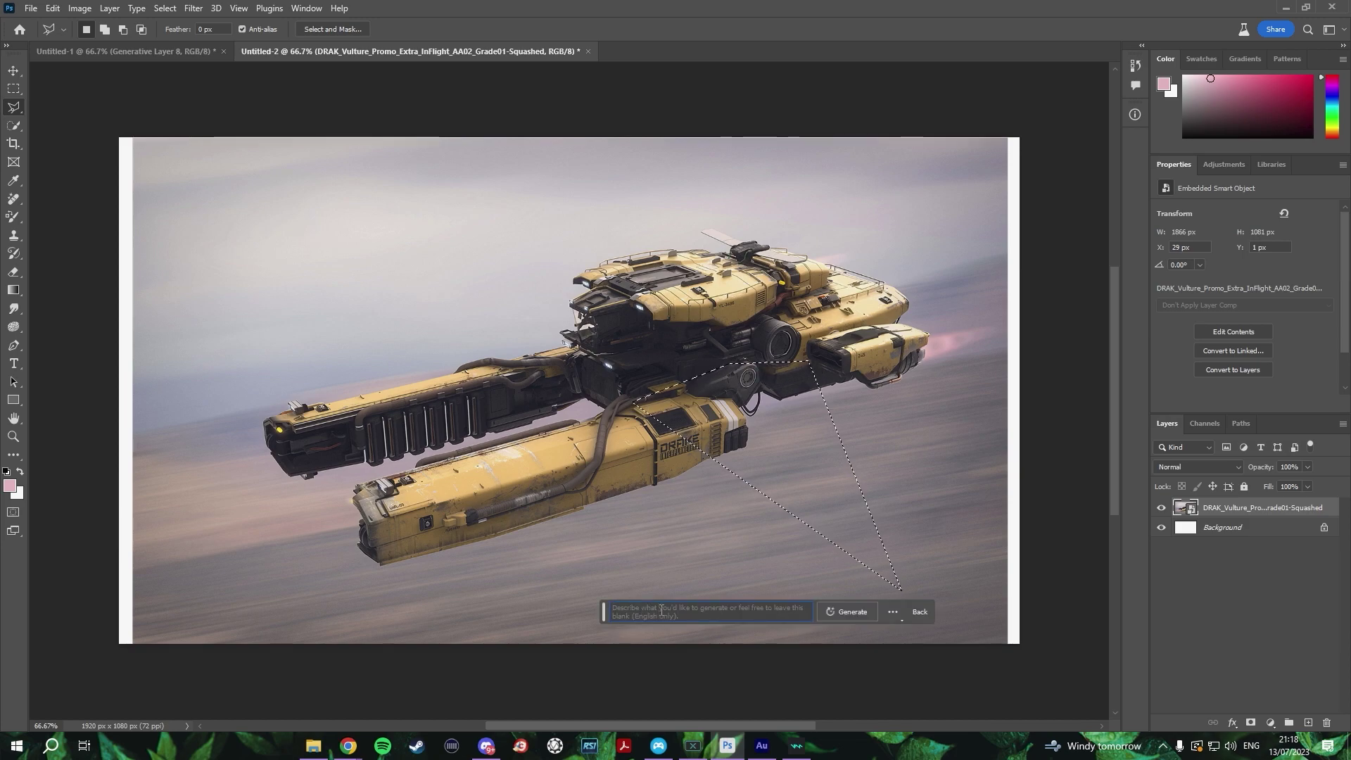
{"action": "type", "text": "Plane wing"}
{"action": "left_click", "coordinate": [848, 612]}
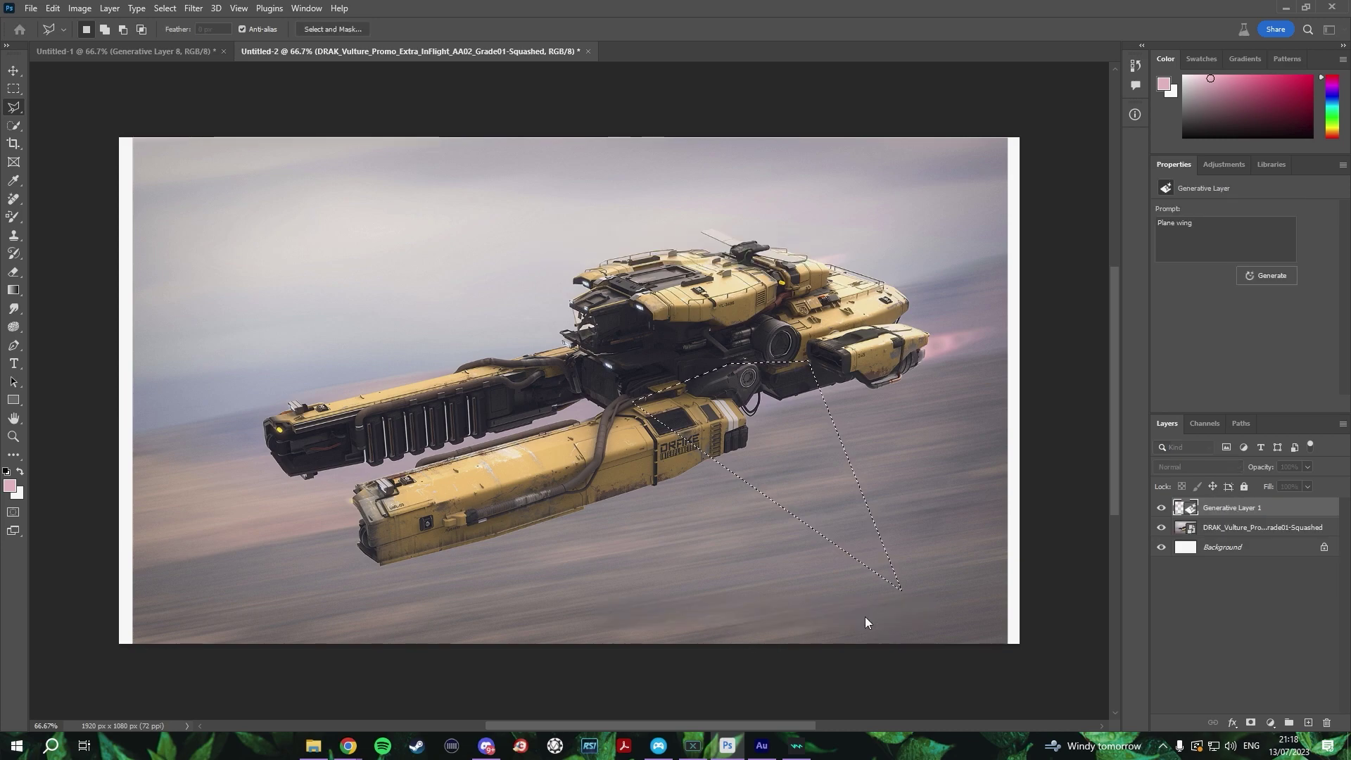
{"action": "left_click", "coordinate": [1228, 337]}
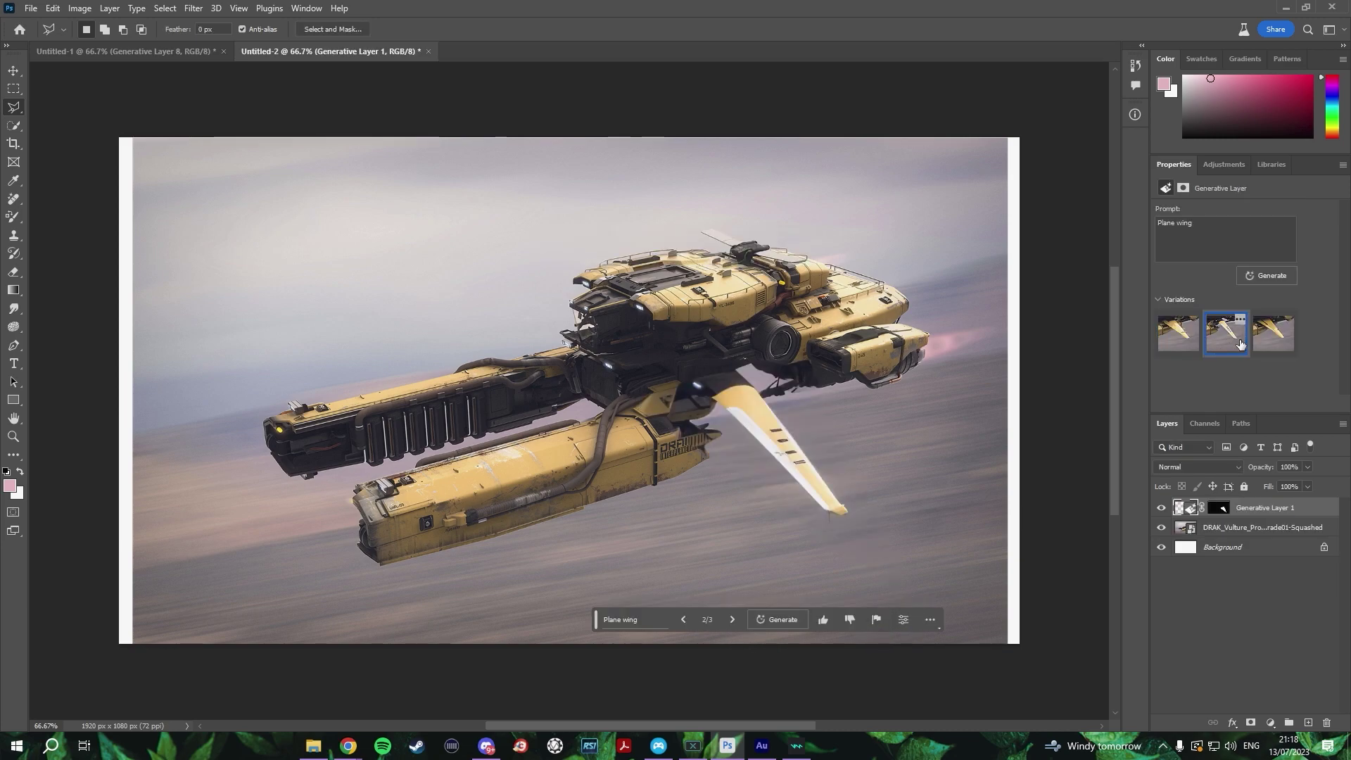
{"action": "left_click", "coordinate": [1273, 343]}
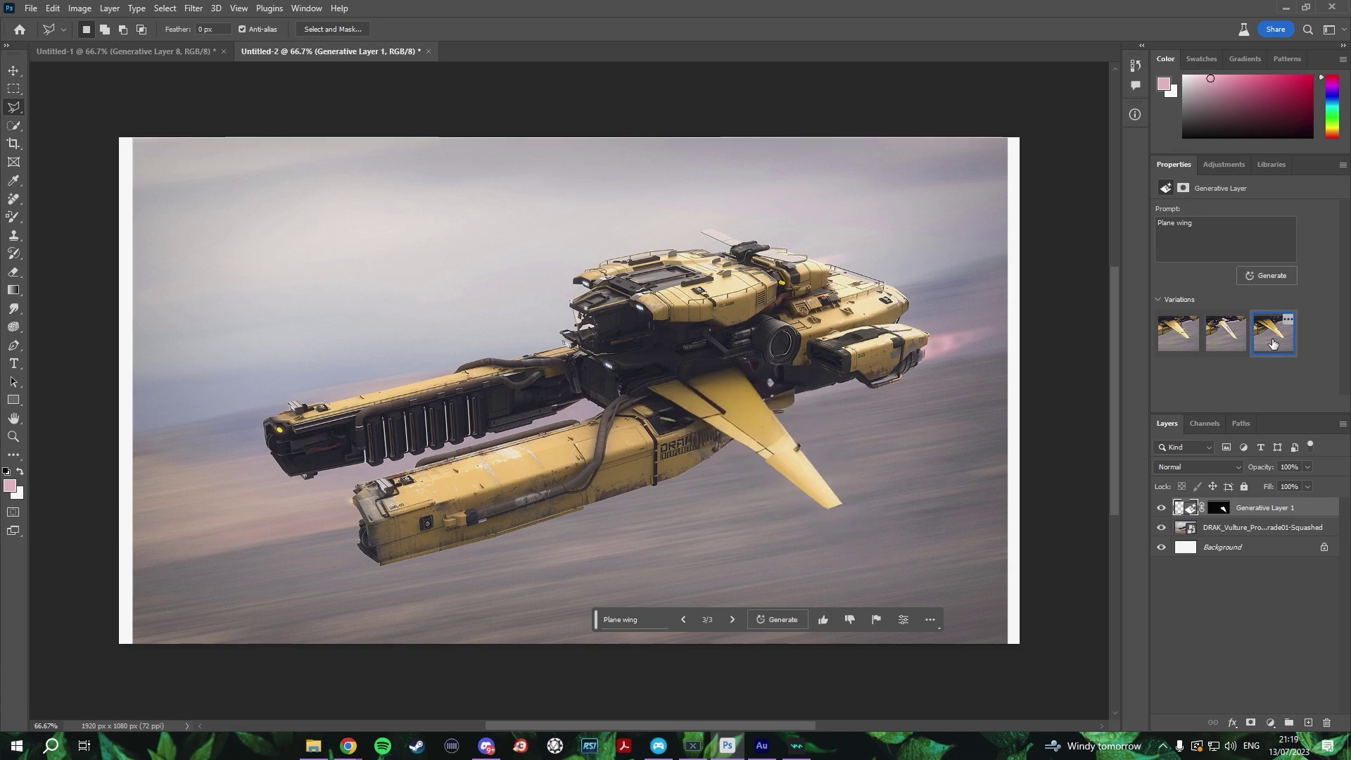
{"action": "left_click", "coordinate": [1178, 337]}
{"action": "left_click", "coordinate": [1291, 346]}
{"action": "left_click", "coordinate": [1179, 336]}
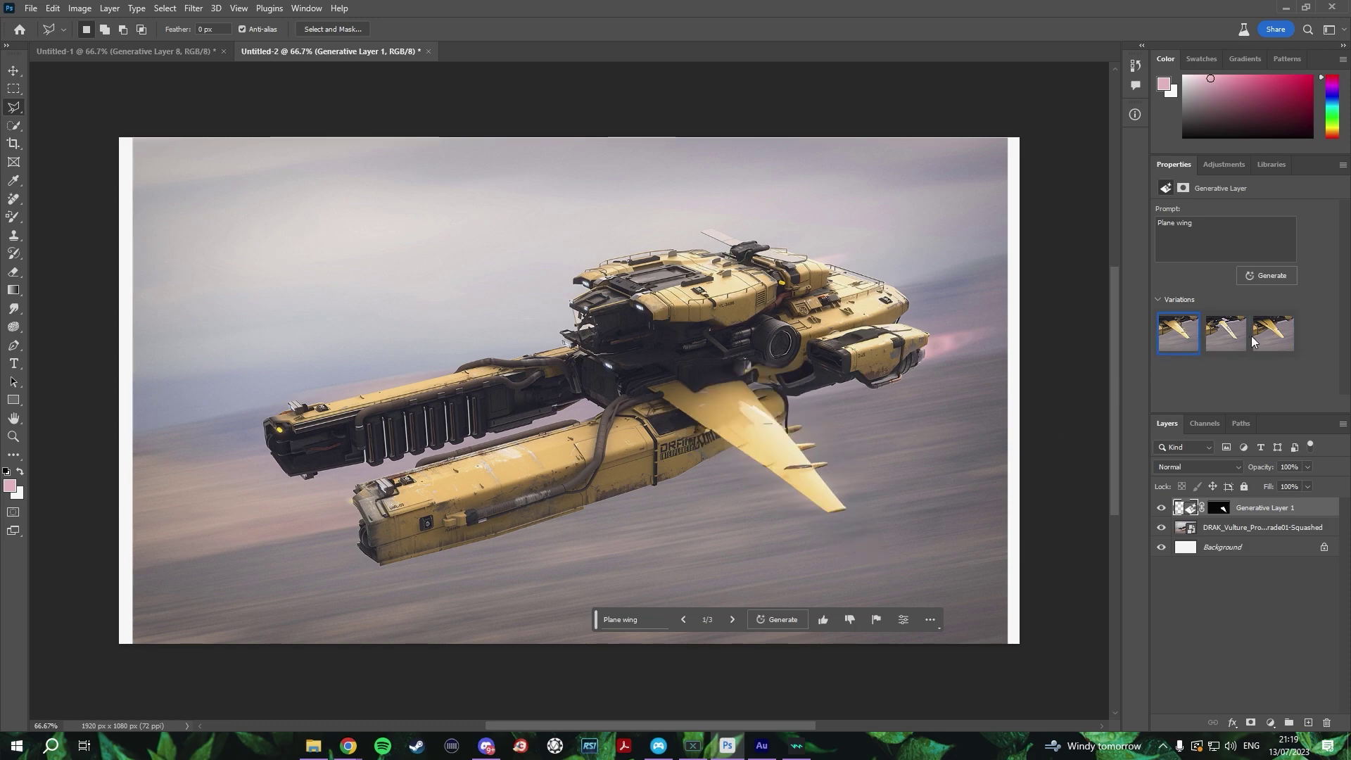
{"action": "left_click", "coordinate": [1260, 527]}
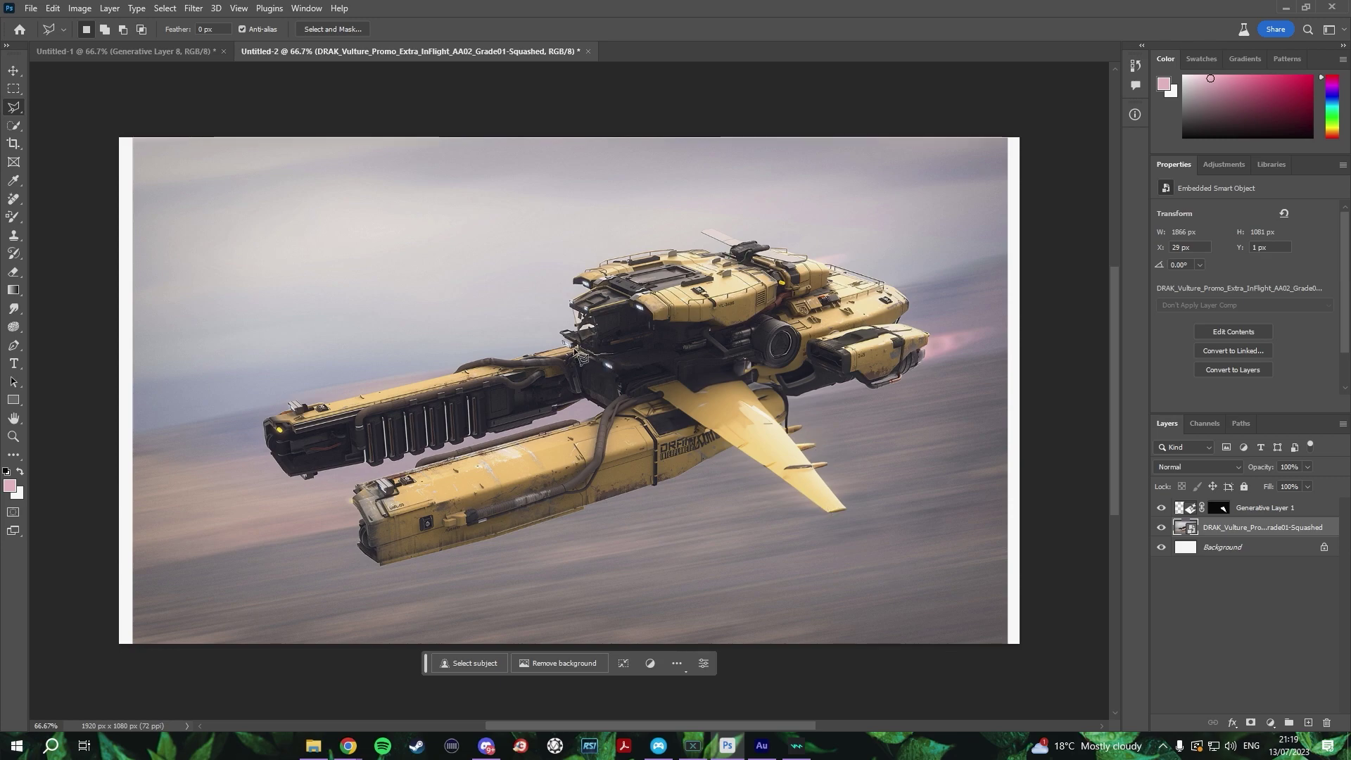
{"action": "left_click", "coordinate": [578, 353]}
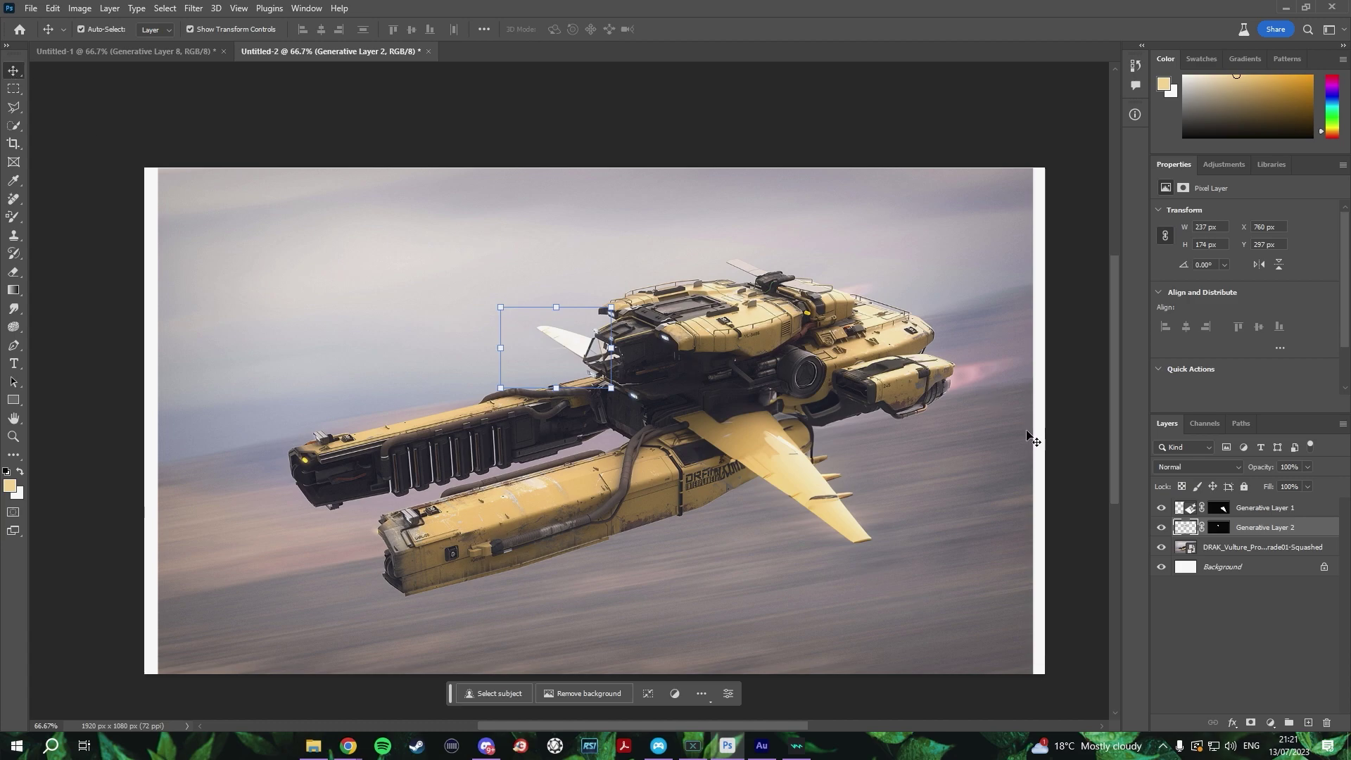
Select the Vulture photo layer and switch to the Polygonal Lasso tool.
{"action": "left_click", "coordinate": [792, 468]}
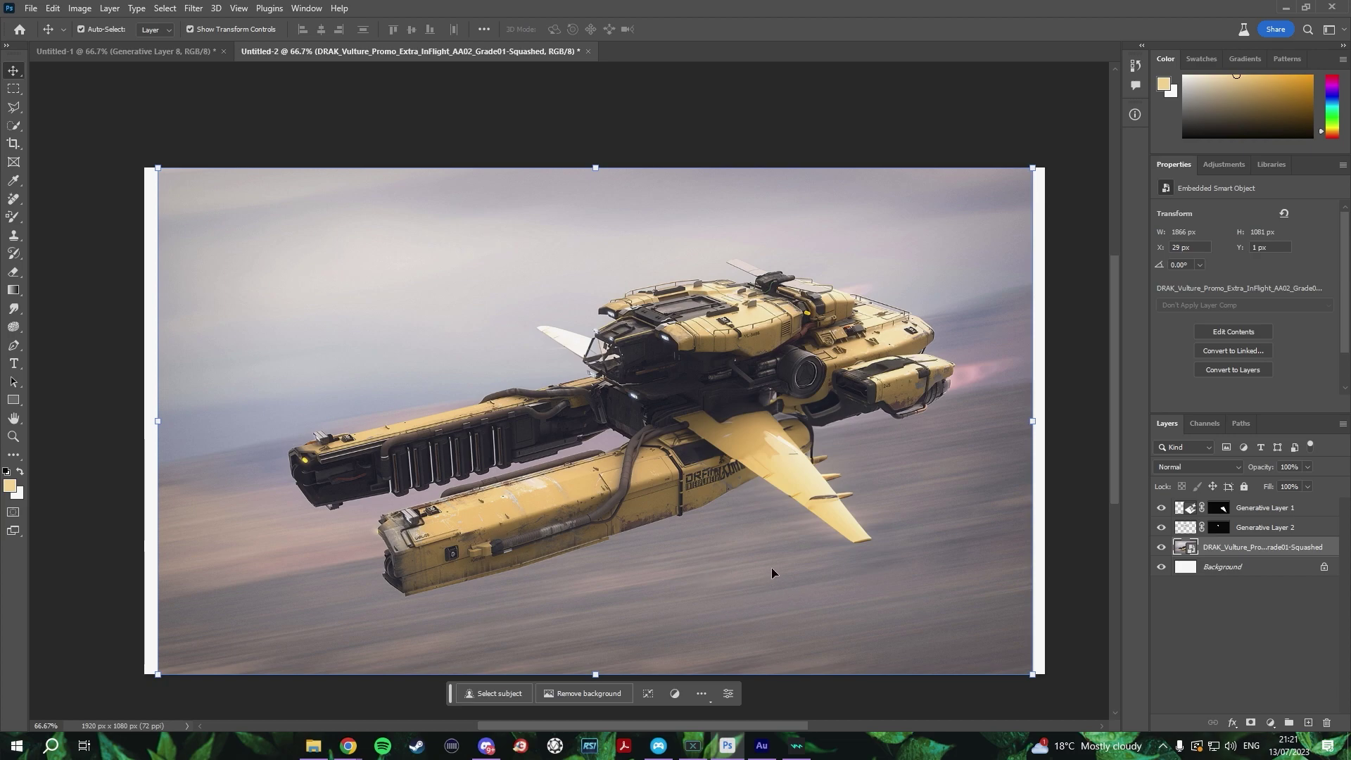
{"action": "left_click", "coordinate": [14, 107]}
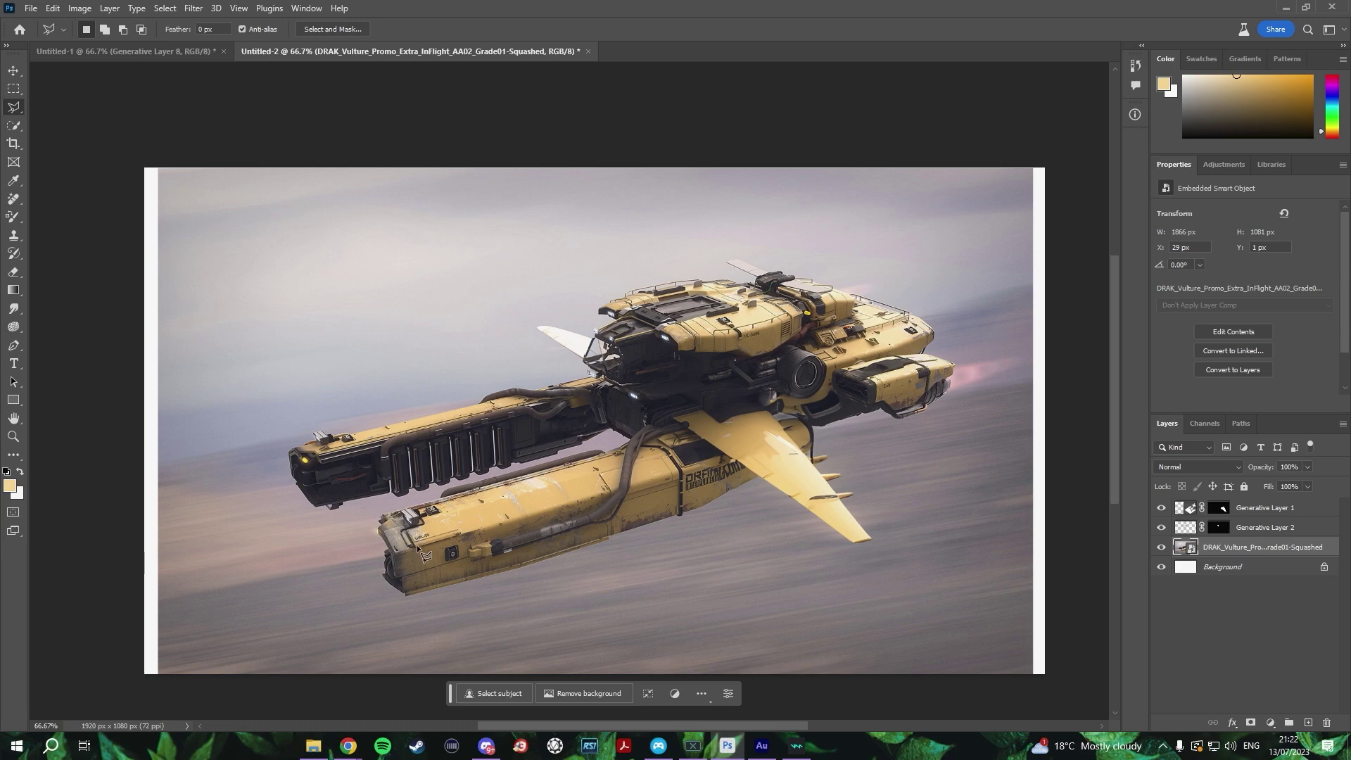
Outline the area below the lower barrel and generate a 'Blade' there.
{"action": "left_click", "coordinate": [403, 522]}
{"action": "left_click", "coordinate": [423, 585]}
{"action": "left_click", "coordinate": [248, 582]}
{"action": "left_click", "coordinate": [403, 522]}
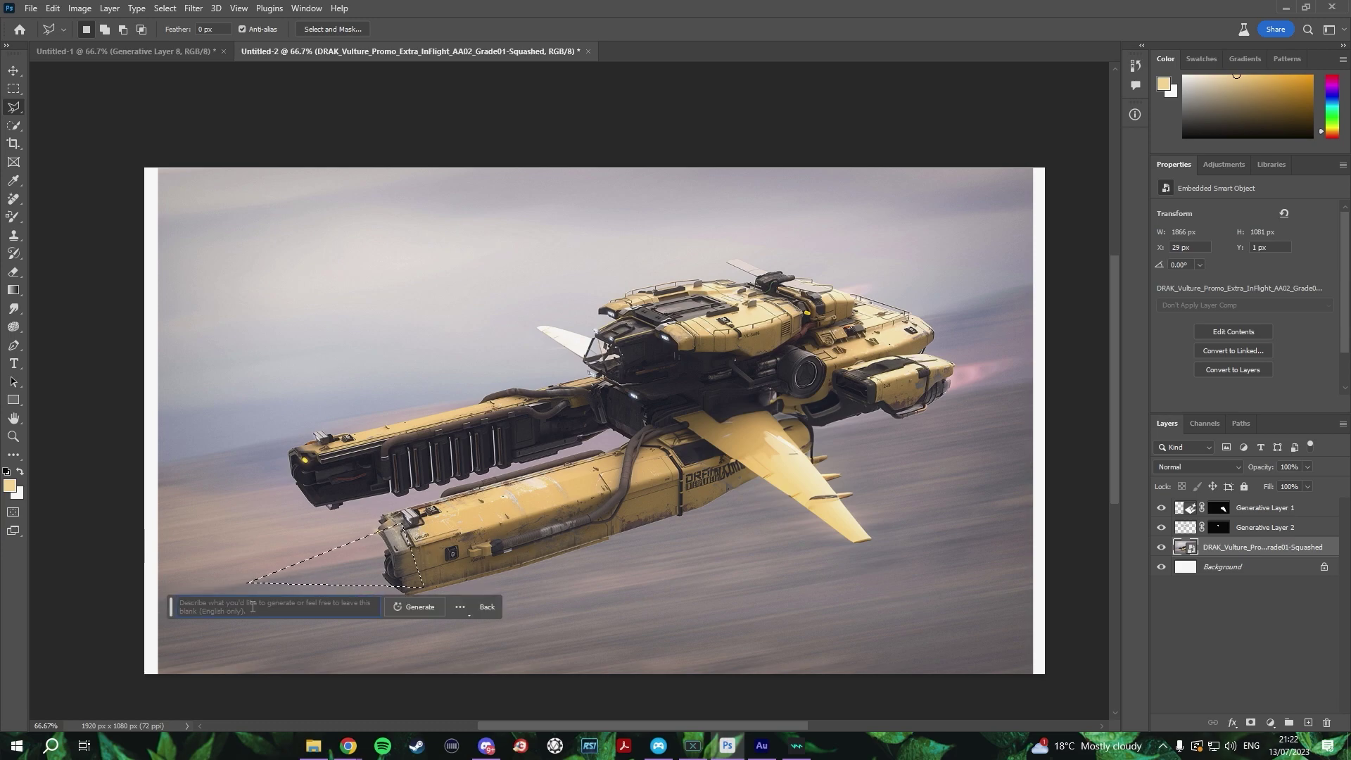
{"action": "type", "text": "Blade"}
{"action": "left_click", "coordinate": [431, 606]}
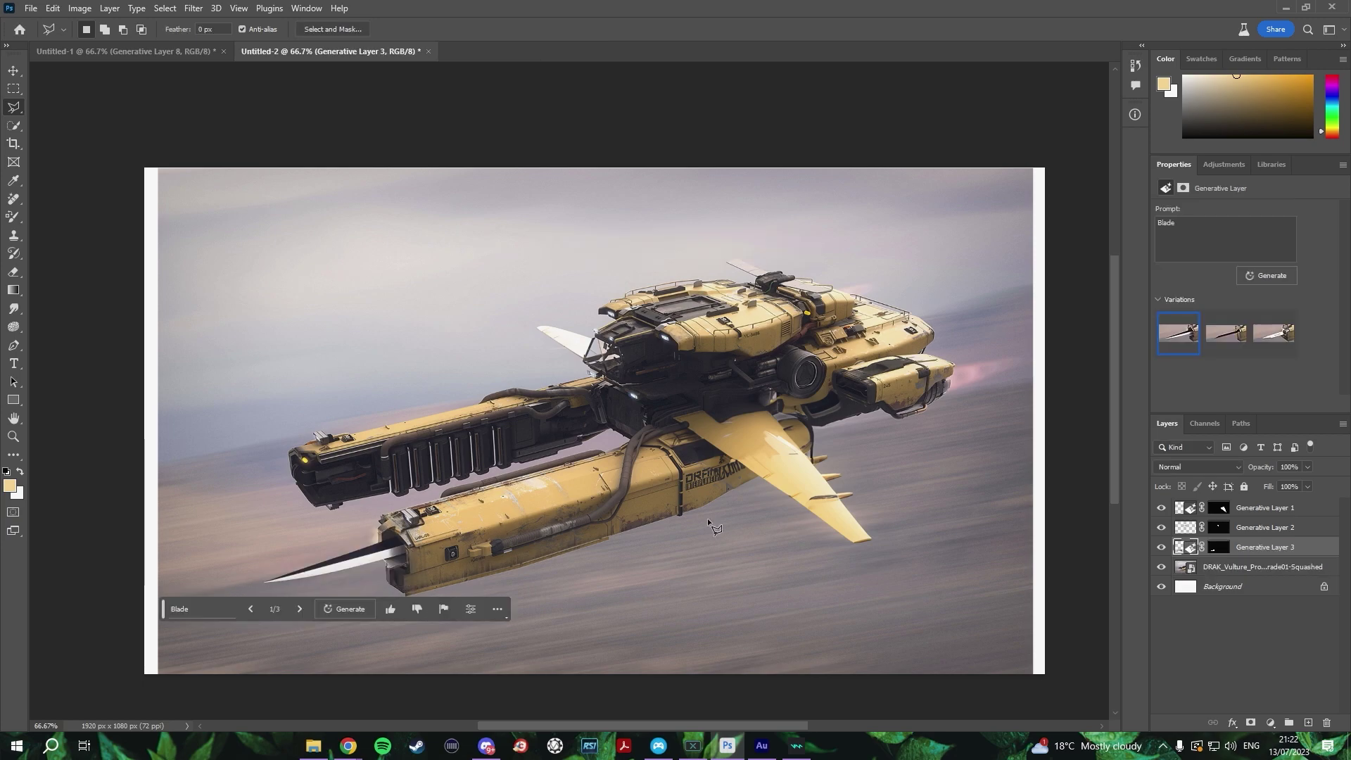
Compare the blade variations and settle on the white third one.
{"action": "left_click", "coordinate": [1231, 349]}
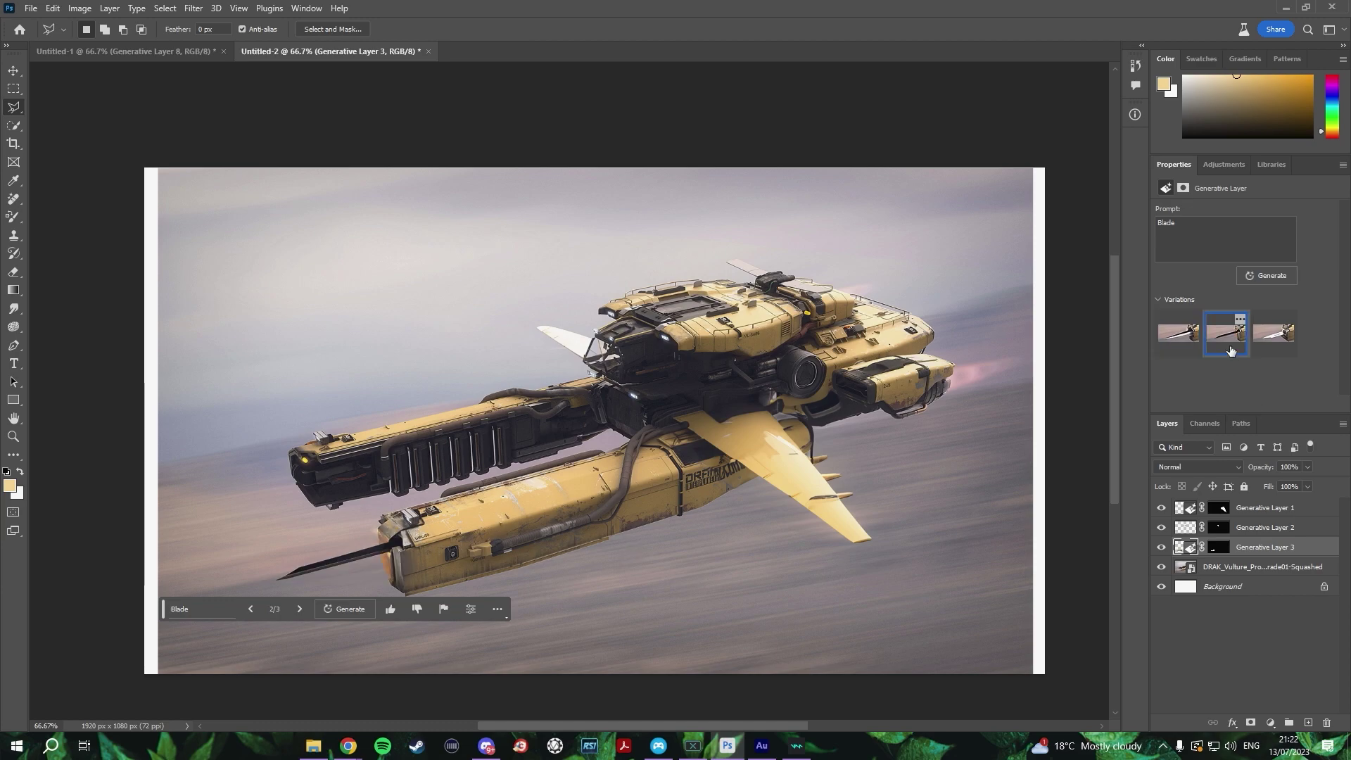
{"action": "left_click", "coordinate": [1275, 345]}
{"action": "left_click", "coordinate": [1233, 349]}
{"action": "left_click", "coordinate": [1285, 352]}
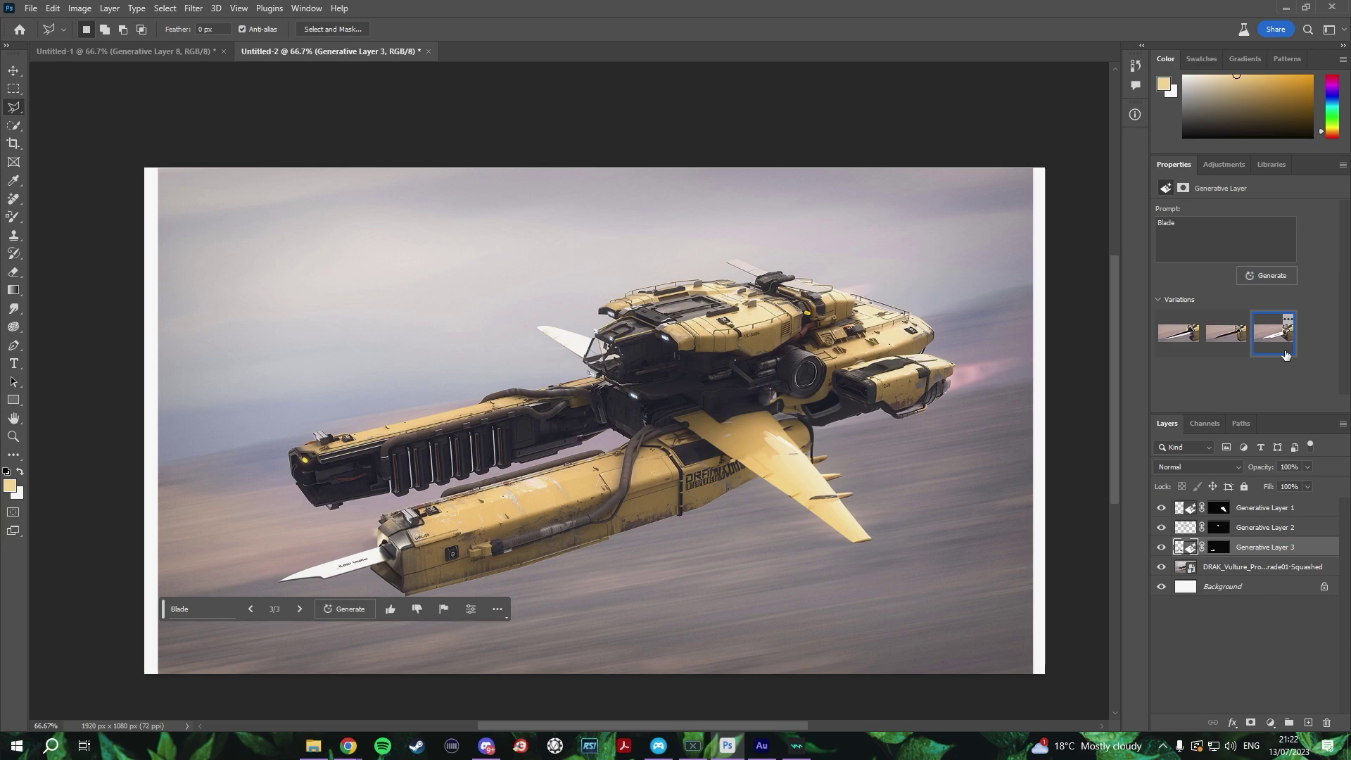
{"action": "left_click", "coordinate": [1228, 349]}
{"action": "left_click", "coordinate": [1192, 344]}
{"action": "left_click", "coordinate": [1265, 345]}
Reselect the original DRAK_Vulture ship layer in the Layers panel.
{"action": "left_click", "coordinate": [1242, 571]}
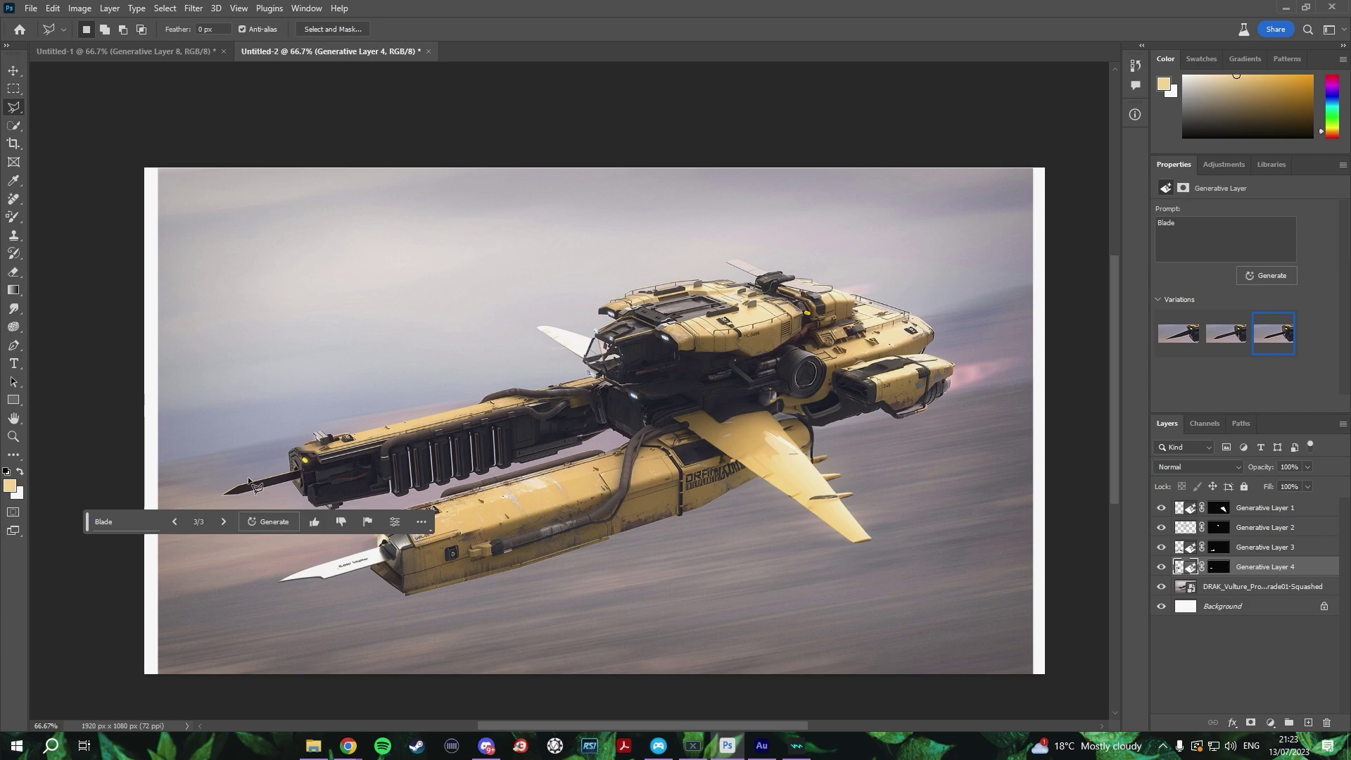
{"action": "scroll", "coordinate": [250, 493], "scroll_direction": "up", "scroll_amount": 3}
{"action": "scroll", "coordinate": [303, 492], "scroll_direction": "up", "scroll_amount": 3}
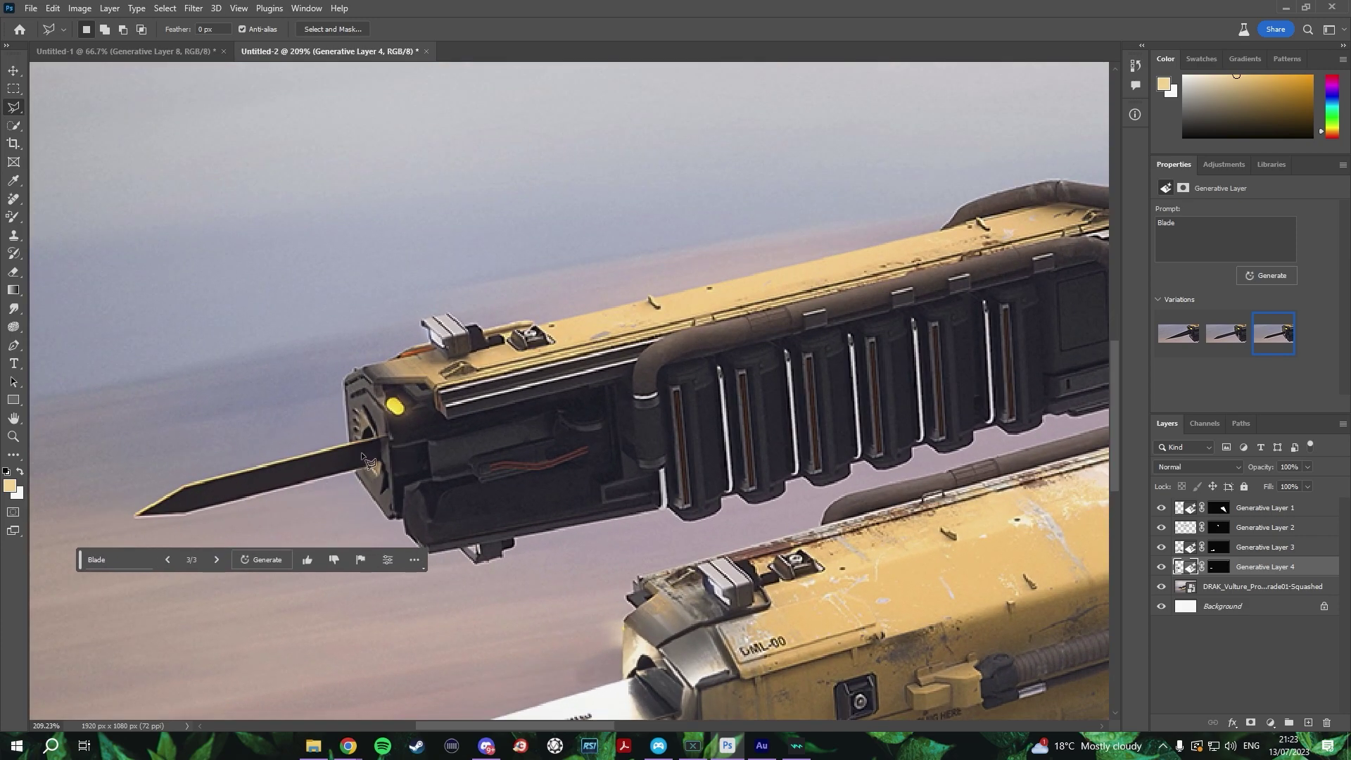
{"action": "scroll", "coordinate": [700, 522], "scroll_direction": "down", "scroll_amount": 2}
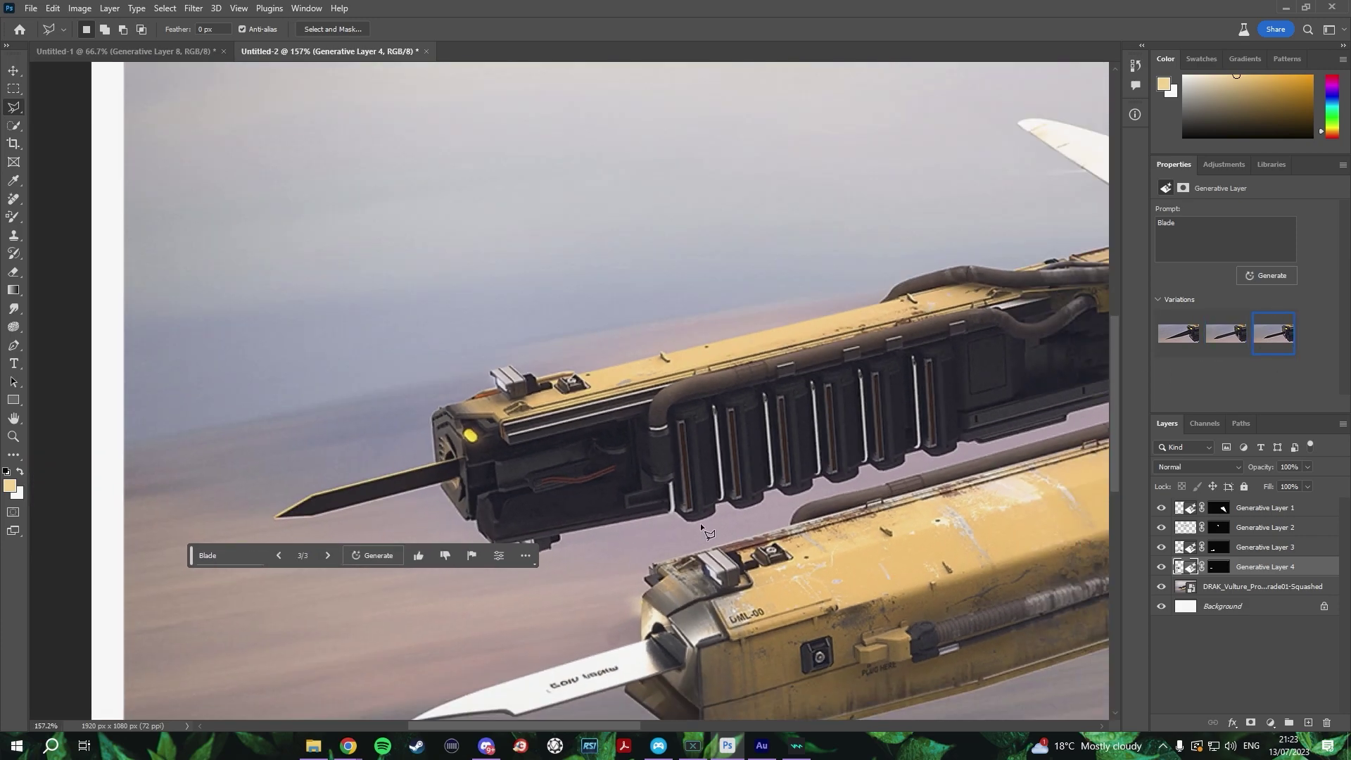
{"action": "scroll", "coordinate": [701, 523], "scroll_direction": "down", "scroll_amount": 5}
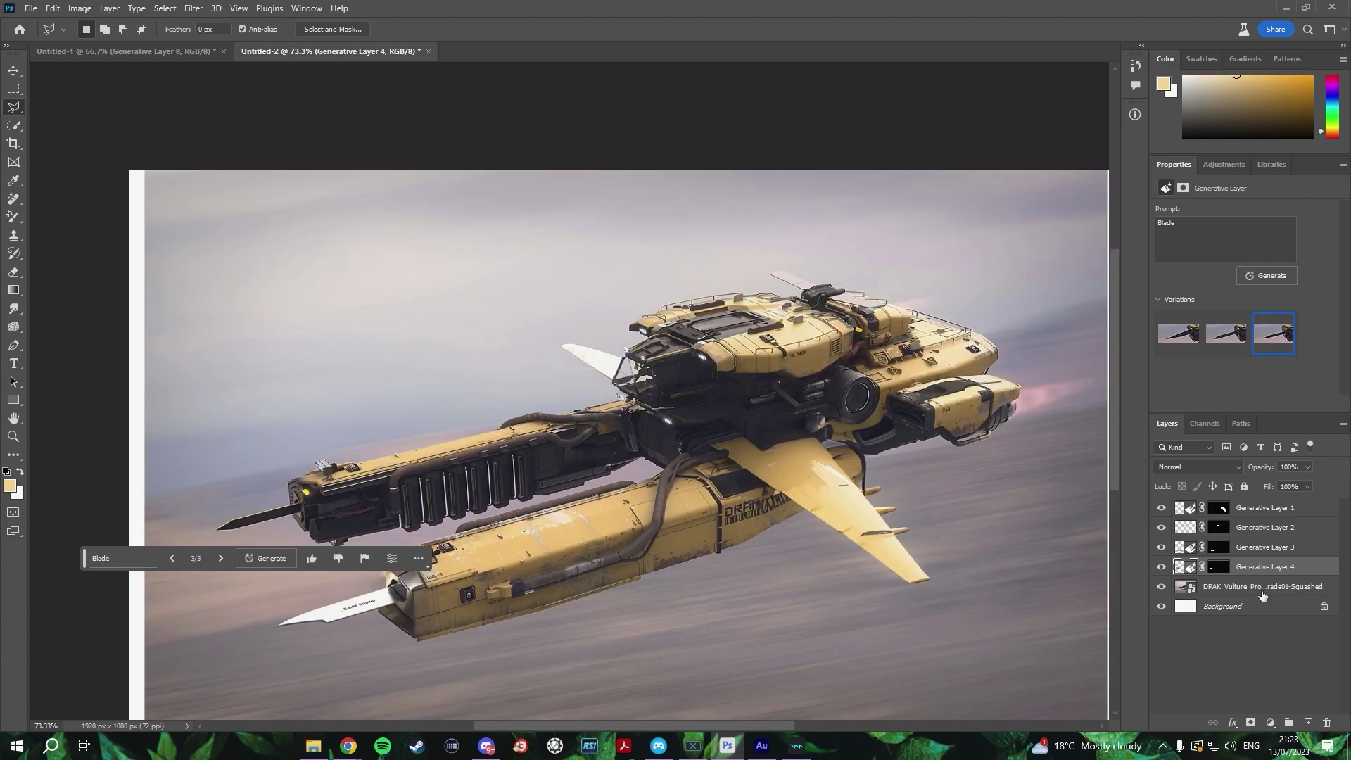
{"action": "left_click", "coordinate": [1262, 593]}
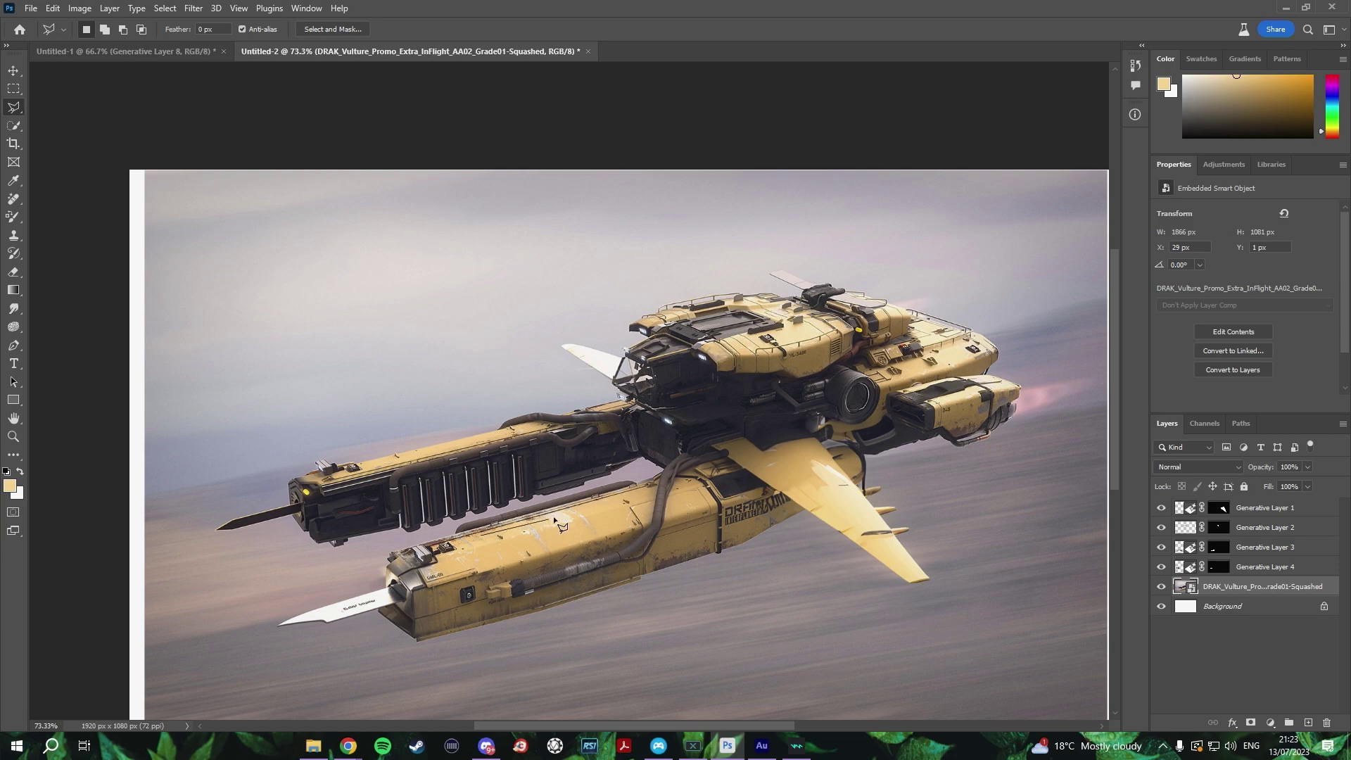
Outline the lower hull panel and generate 'Skyulull and crossbones' inside it.
{"action": "left_click", "coordinate": [601, 499]}
{"action": "left_click", "coordinate": [619, 529]}
{"action": "left_click", "coordinate": [490, 568]}
{"action": "left_click", "coordinate": [484, 538]}
{"action": "left_click", "coordinate": [451, 588]}
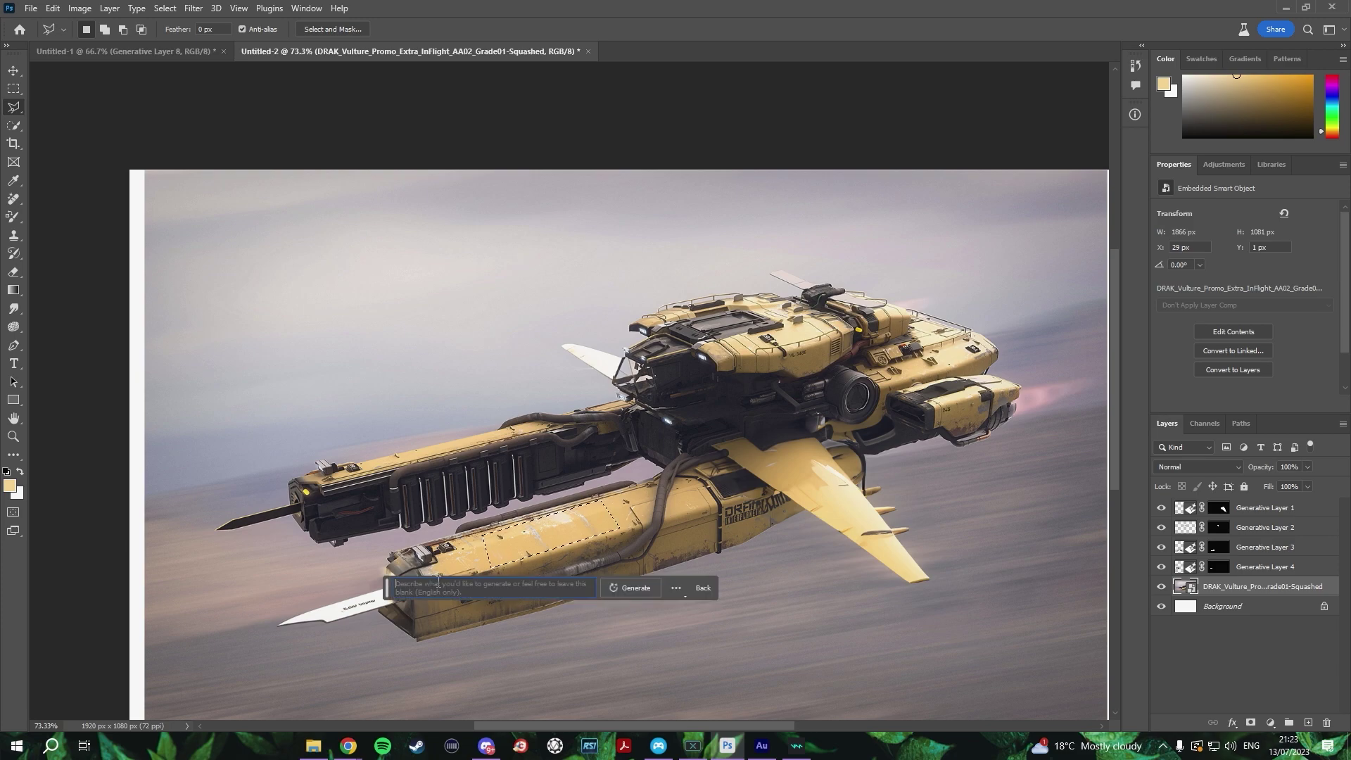
{"action": "type", "text": "Sky"}
{"action": "type", "text": "ul"}
{"action": "type", "text": "ull and "}
{"action": "type", "text": "cr"}
{"action": "type", "text": "ossbones"}
{"action": "left_click", "coordinate": [652, 589]}
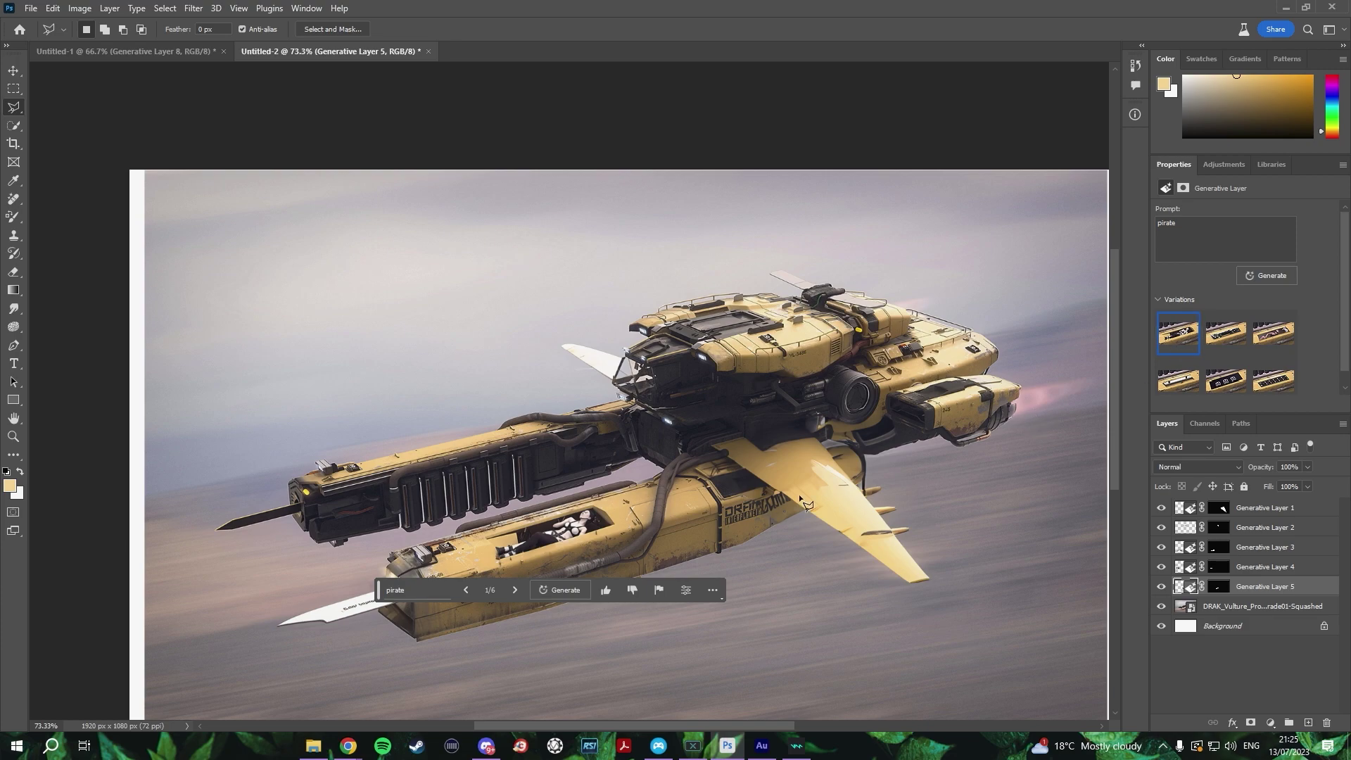
Choose the third pirate-figure variation, then reselect the original ship layer.
{"action": "scroll", "coordinate": [572, 545], "scroll_direction": "up", "scroll_amount": 10}
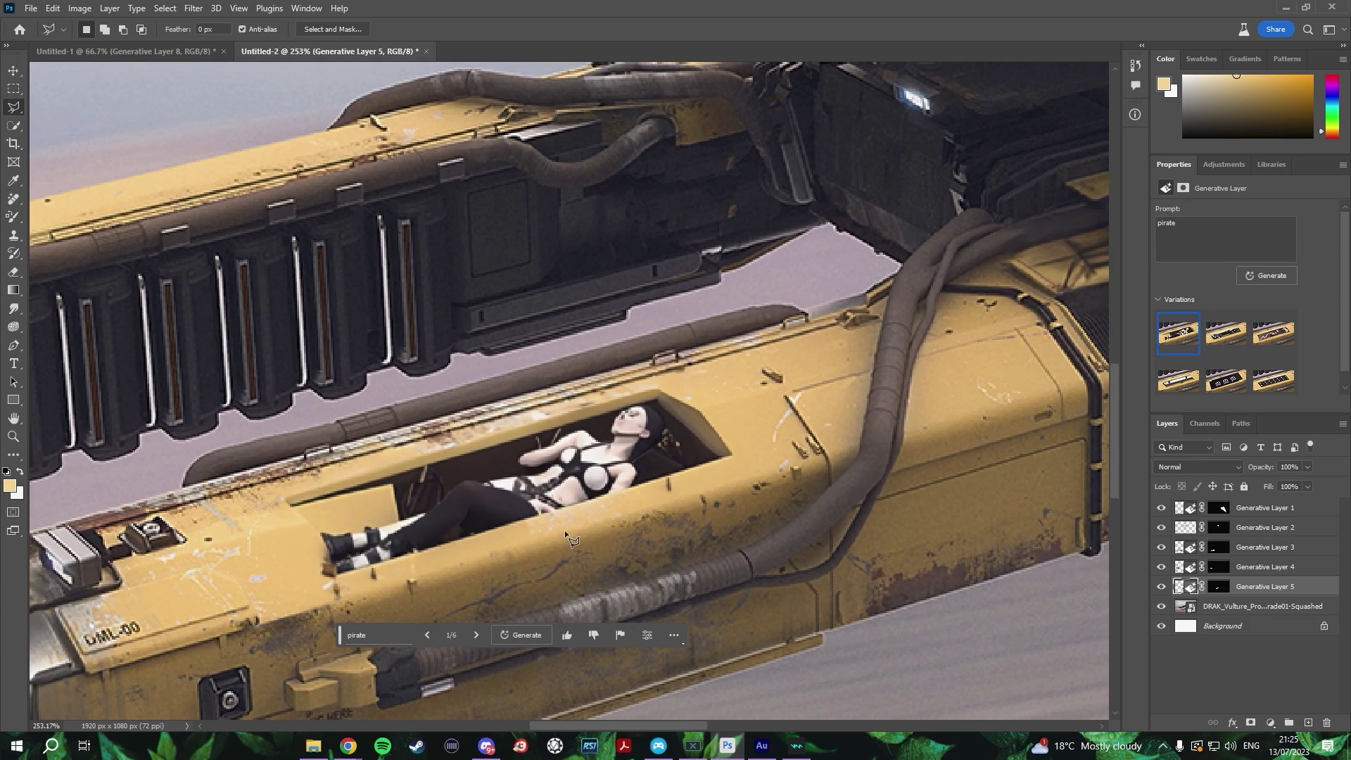
{"action": "scroll", "coordinate": [566, 534], "scroll_direction": "down", "scroll_amount": 1}
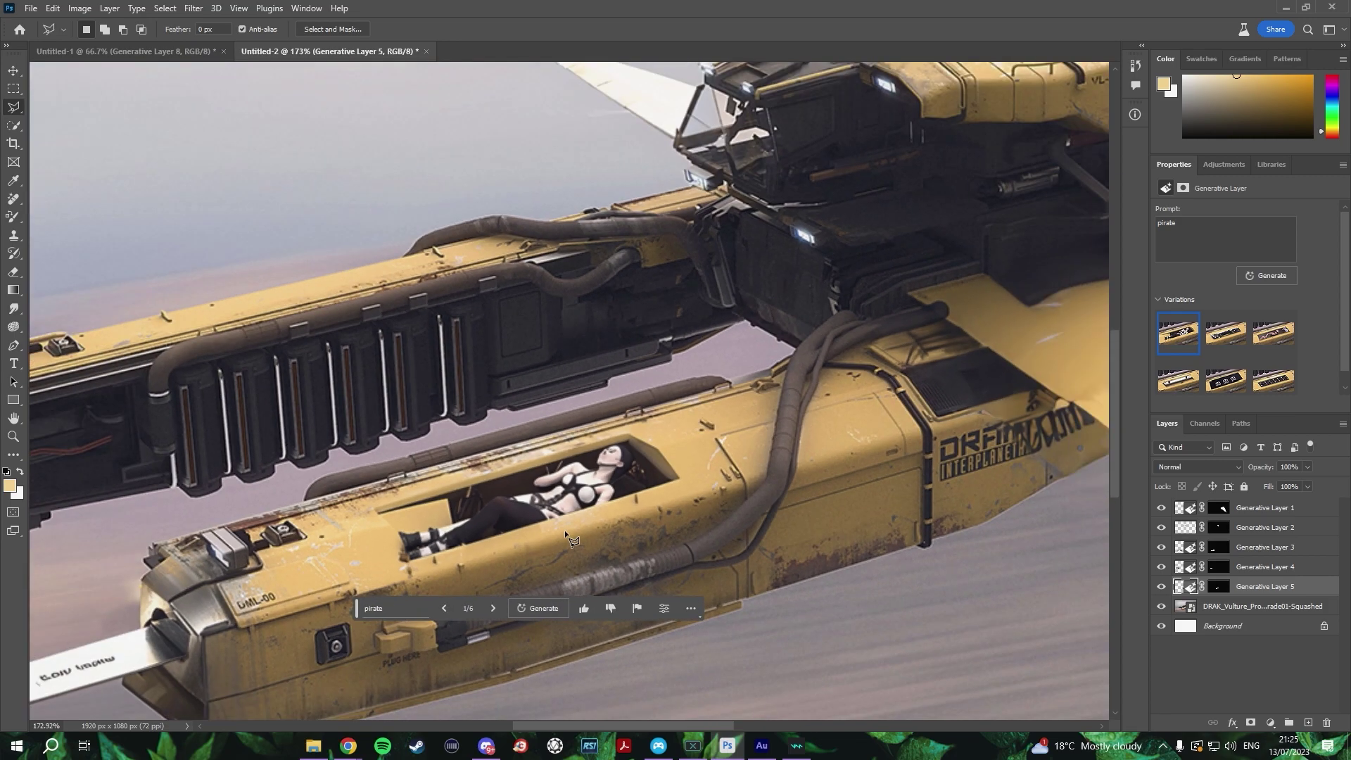
{"action": "left_click", "coordinate": [1259, 351]}
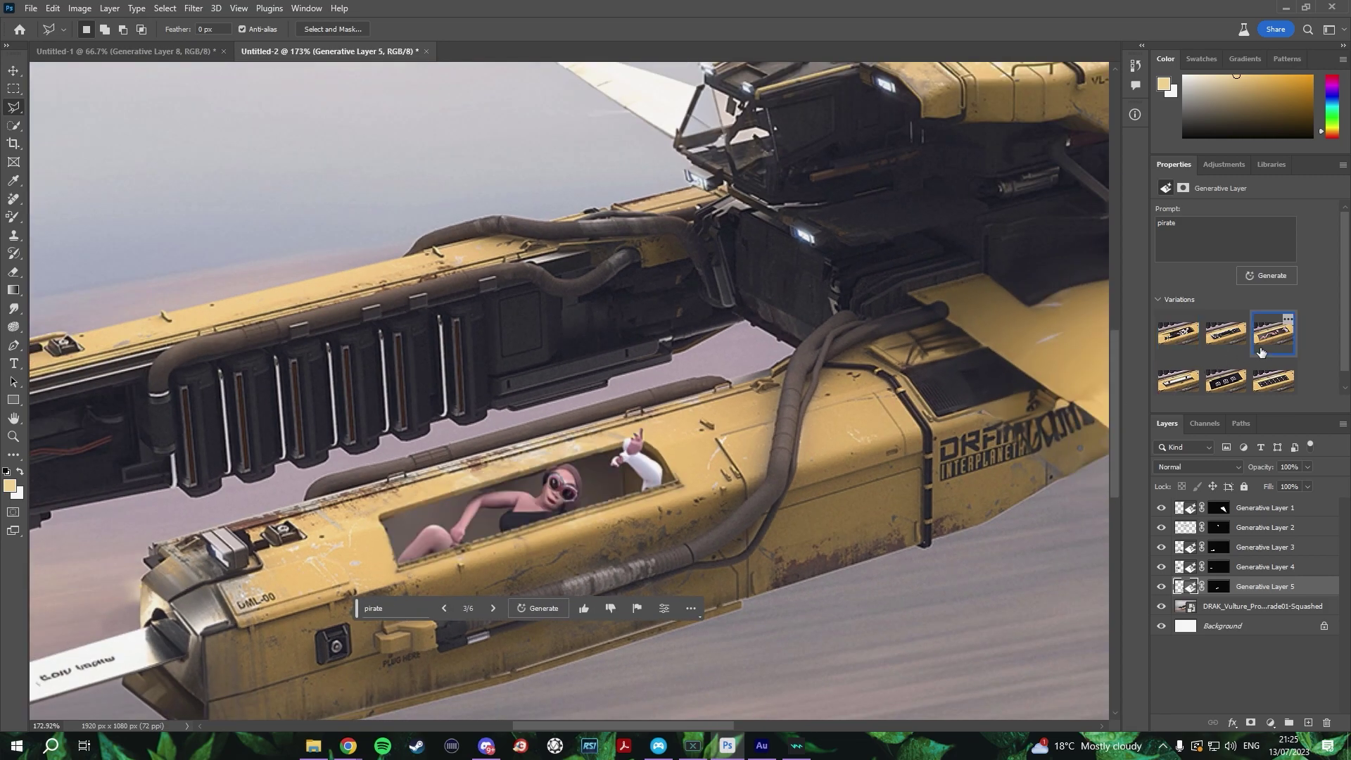
{"action": "scroll", "coordinate": [629, 475], "scroll_direction": "up", "scroll_amount": 8}
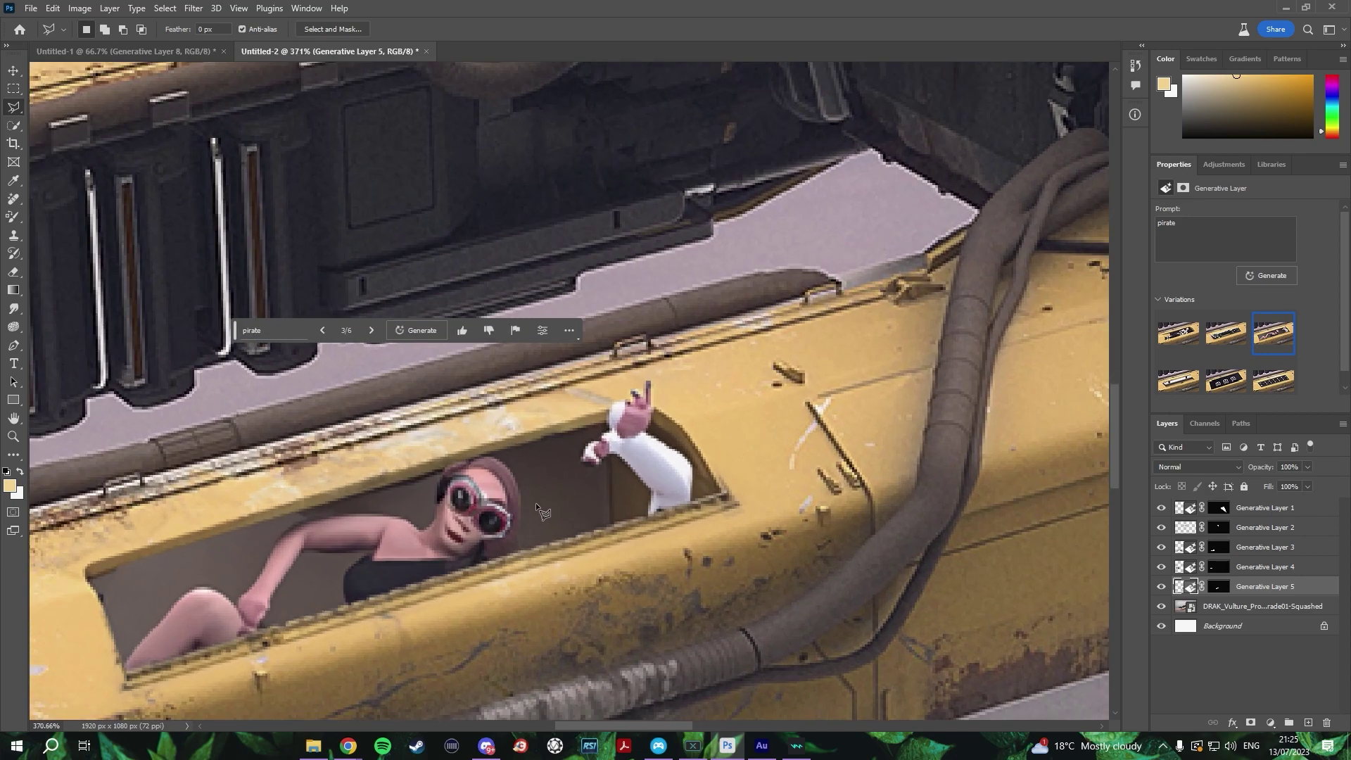
{"action": "scroll", "coordinate": [635, 516], "scroll_direction": "down", "scroll_amount": 8}
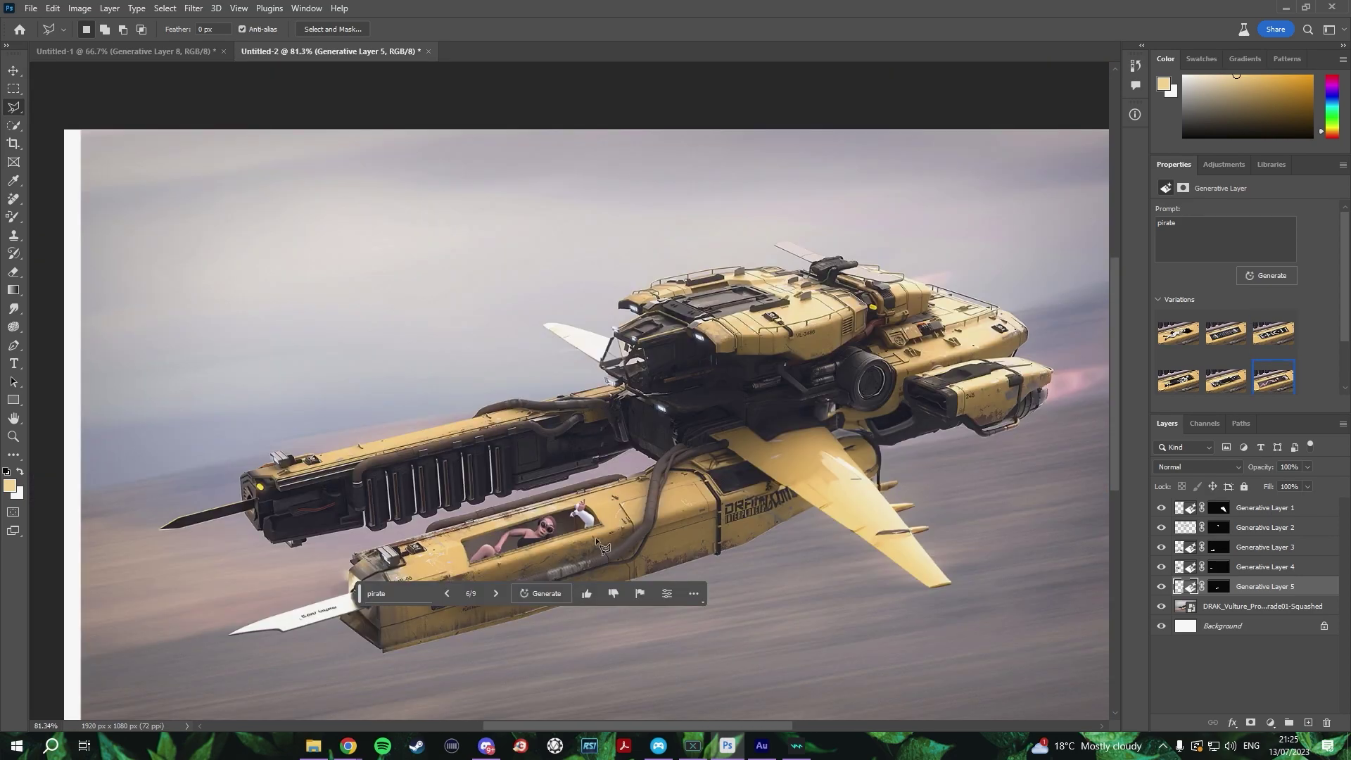
{"action": "left_click", "coordinate": [1278, 606]}
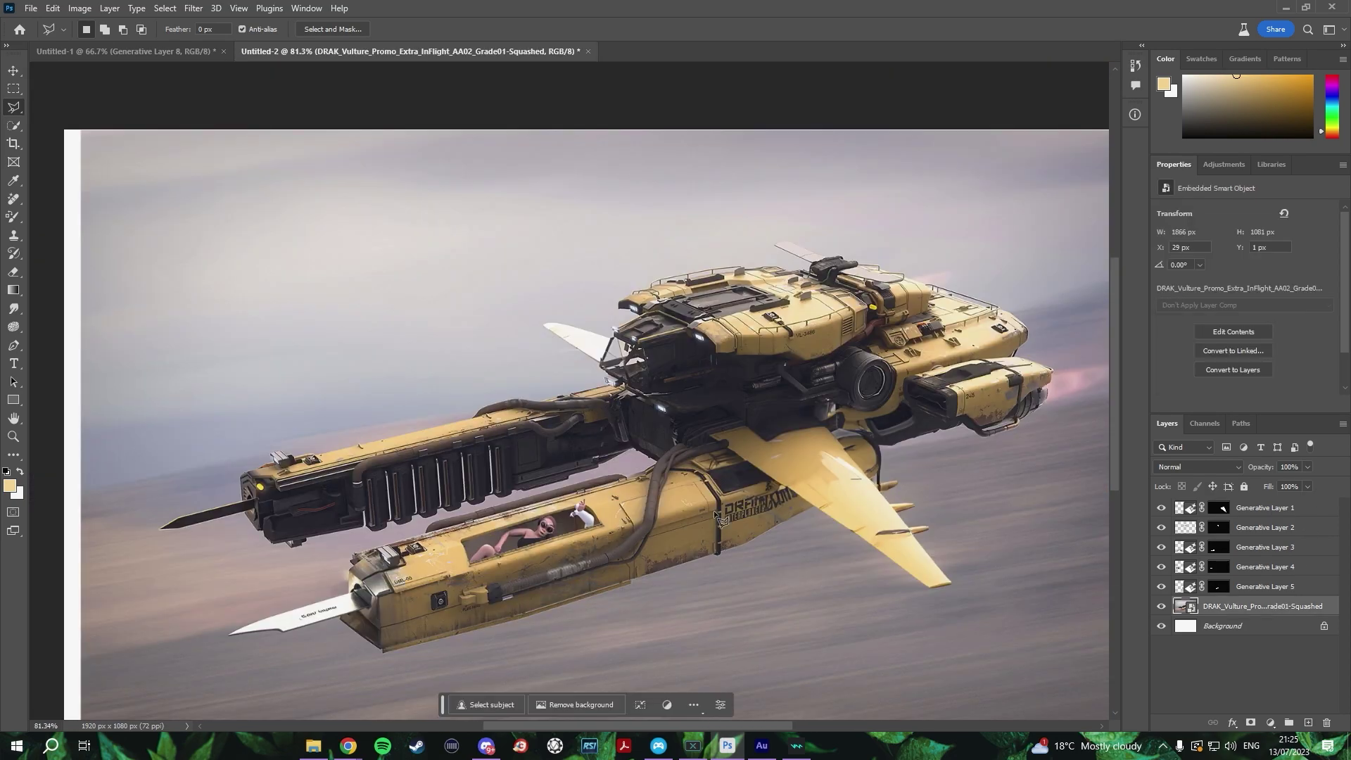
Compare the turret variations, cycling between the first, second and long-barrel third options.
{"action": "scroll", "coordinate": [635, 539], "scroll_direction": "up", "scroll_amount": 1}
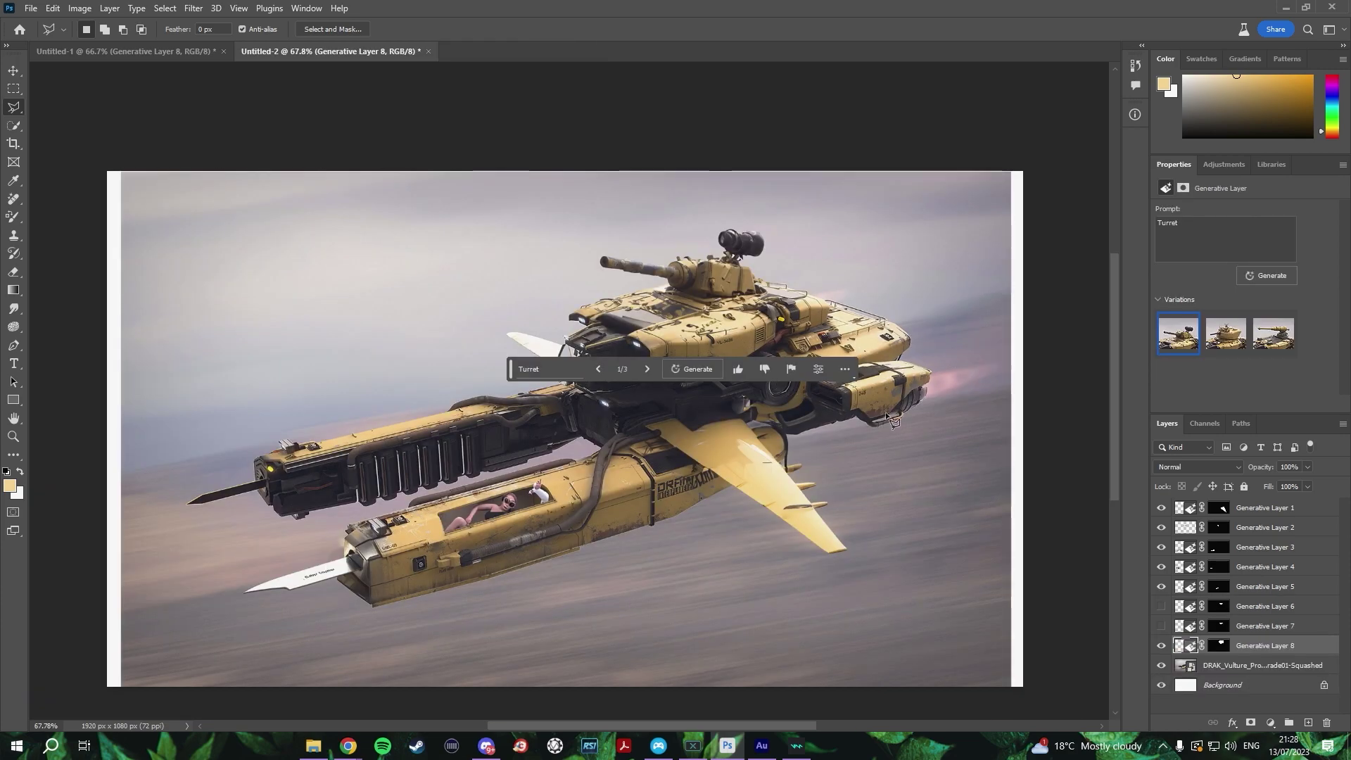
{"action": "left_click", "coordinate": [1226, 334]}
{"action": "left_click", "coordinate": [1267, 344]}
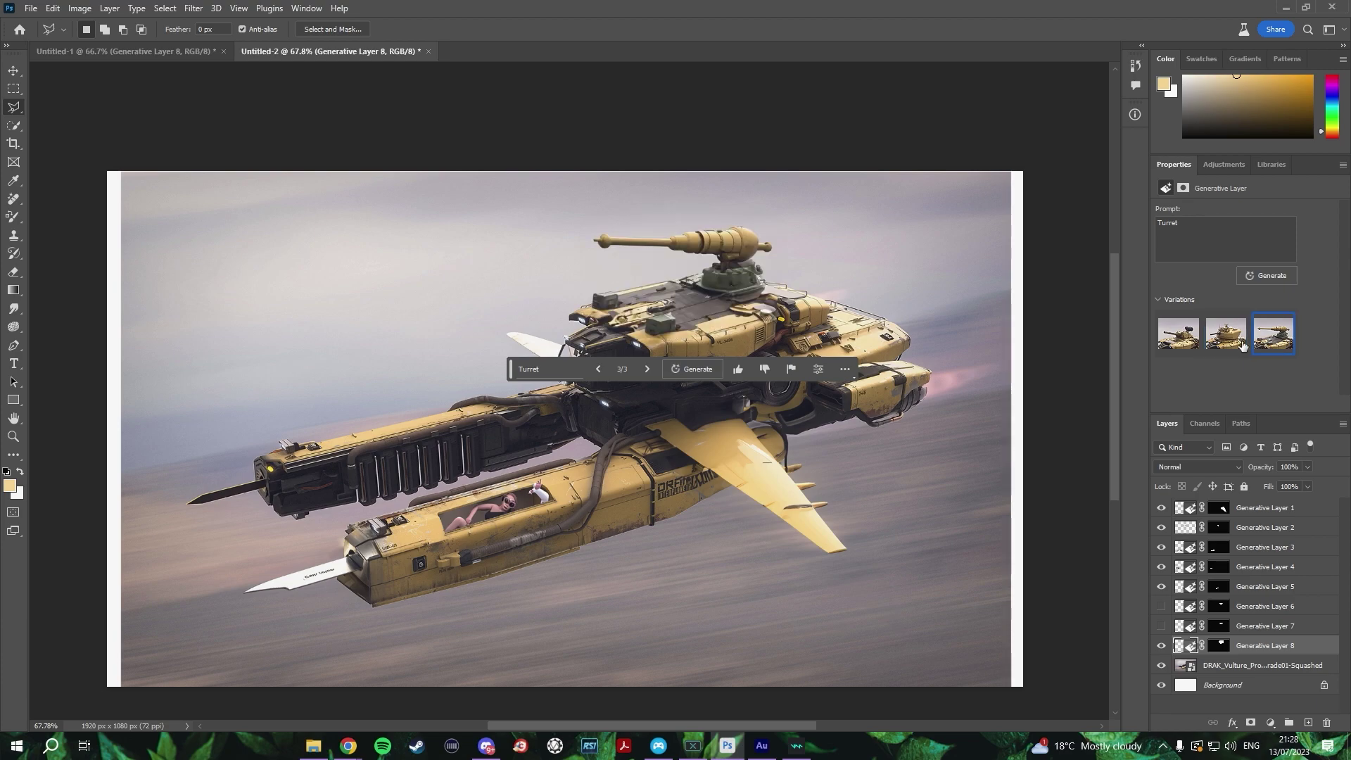
{"action": "left_click", "coordinate": [1233, 343]}
{"action": "left_click", "coordinate": [1181, 344]}
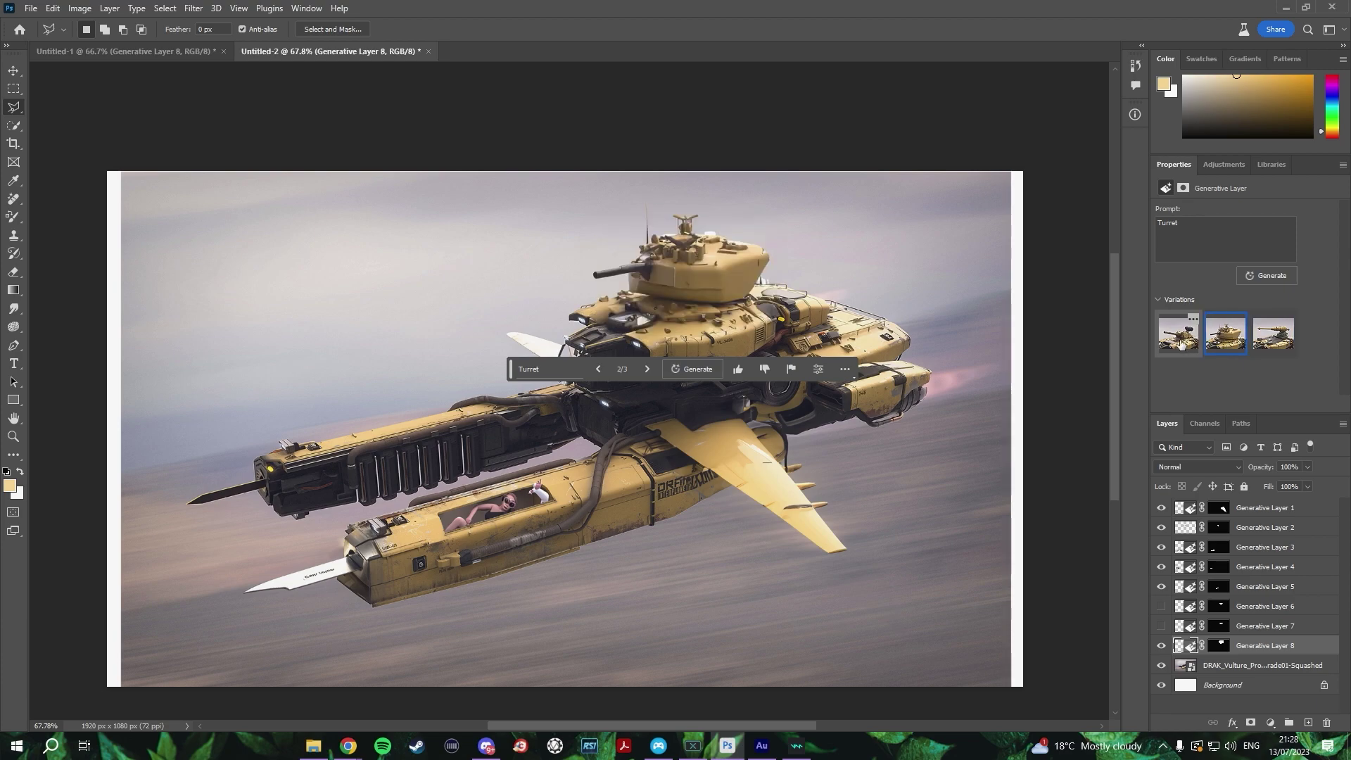
{"action": "left_click", "coordinate": [1224, 352]}
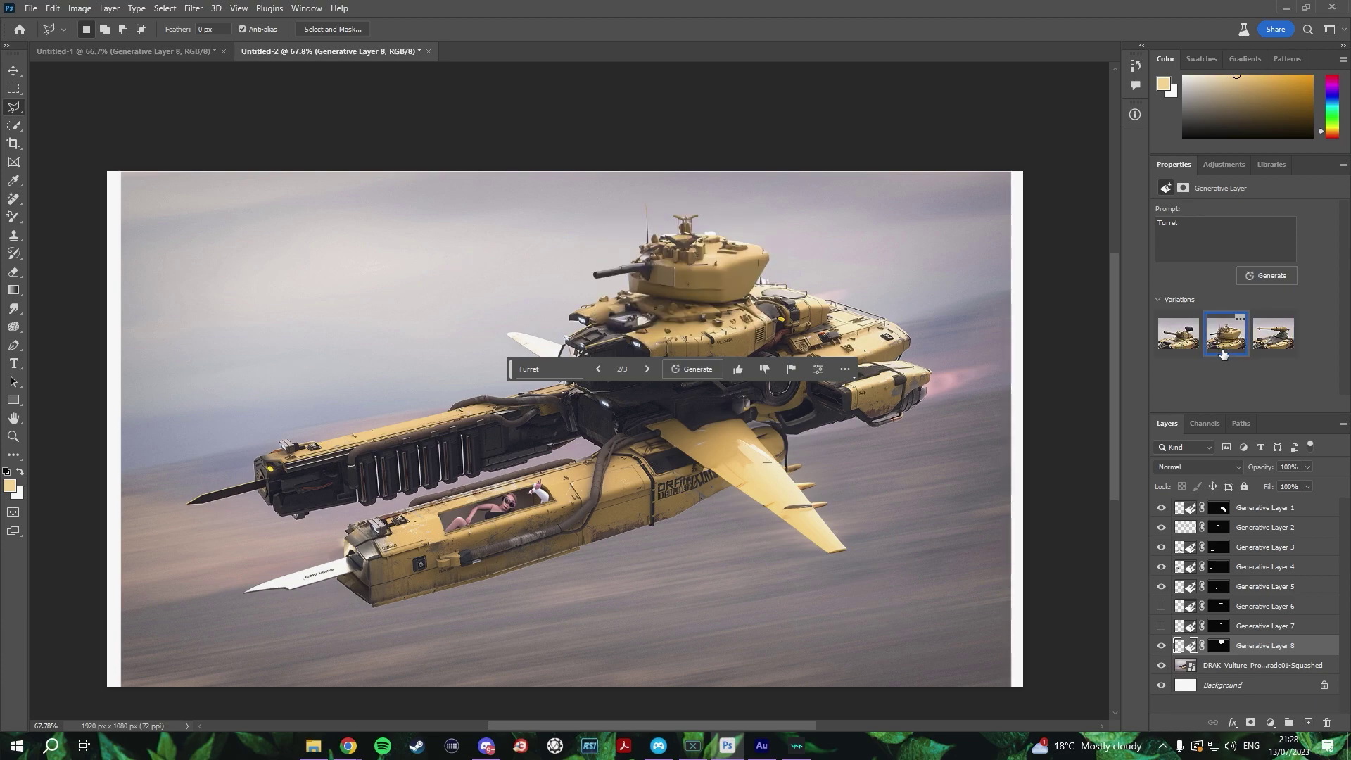
{"action": "left_click", "coordinate": [1273, 334]}
{"action": "scroll", "coordinate": [665, 307], "scroll_direction": "up", "scroll_amount": 3}
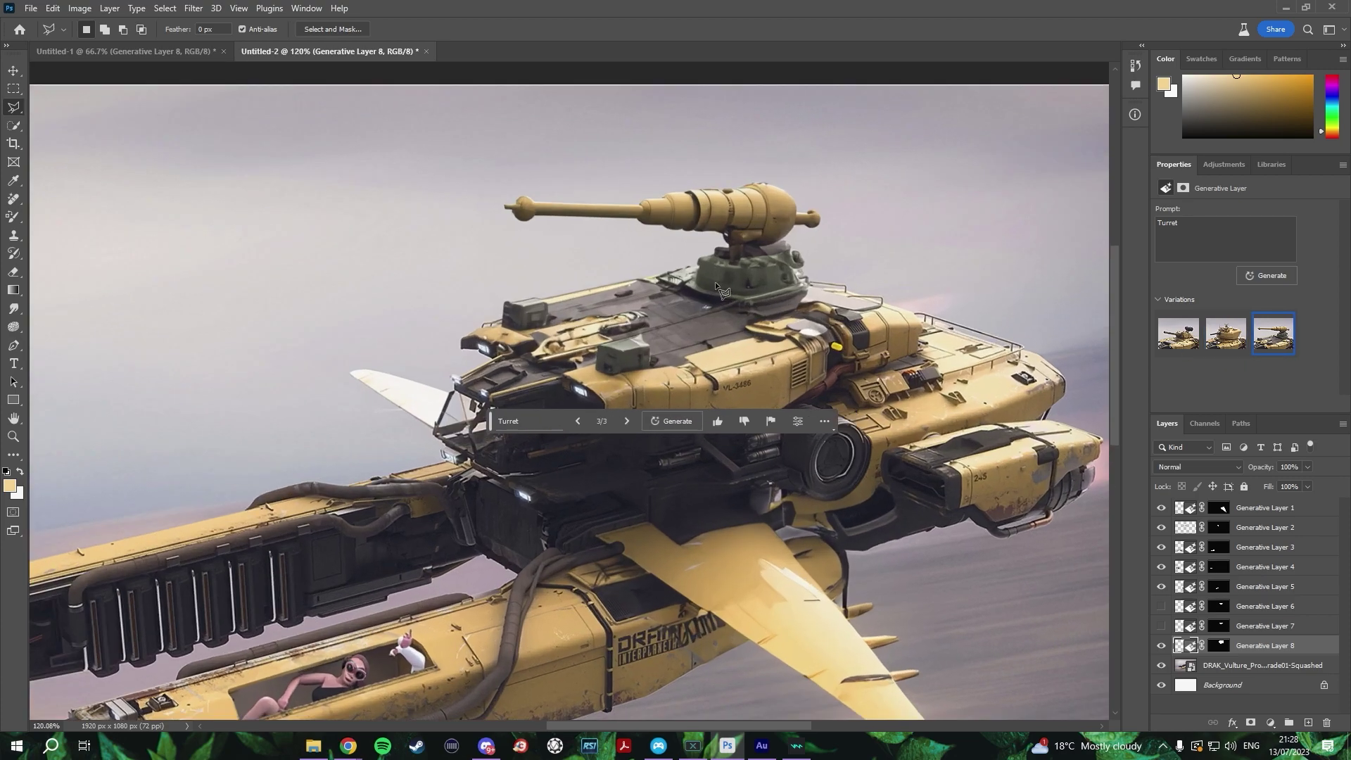
{"action": "scroll", "coordinate": [715, 282], "scroll_direction": "down", "scroll_amount": 3}
{"action": "left_click", "coordinate": [1212, 345]}
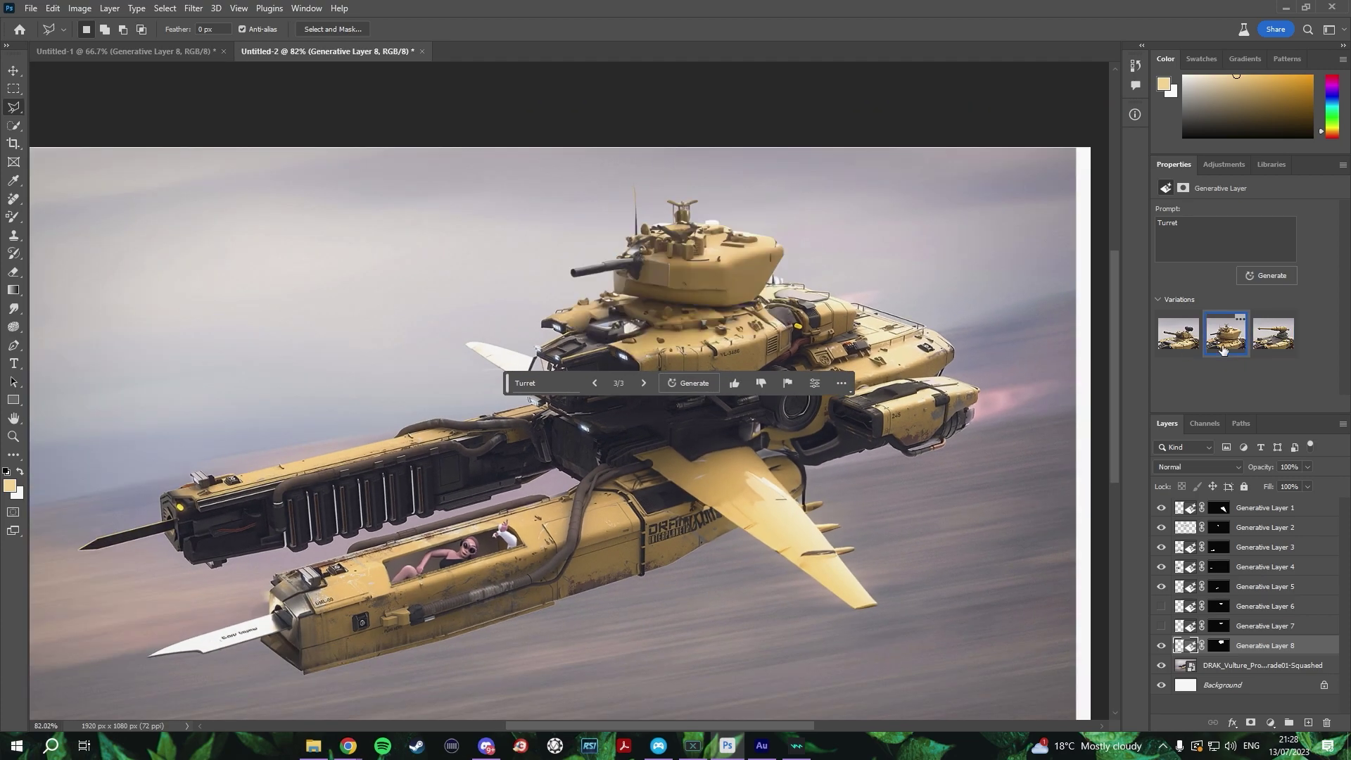
{"action": "scroll", "coordinate": [716, 331], "scroll_direction": "up", "scroll_amount": 3}
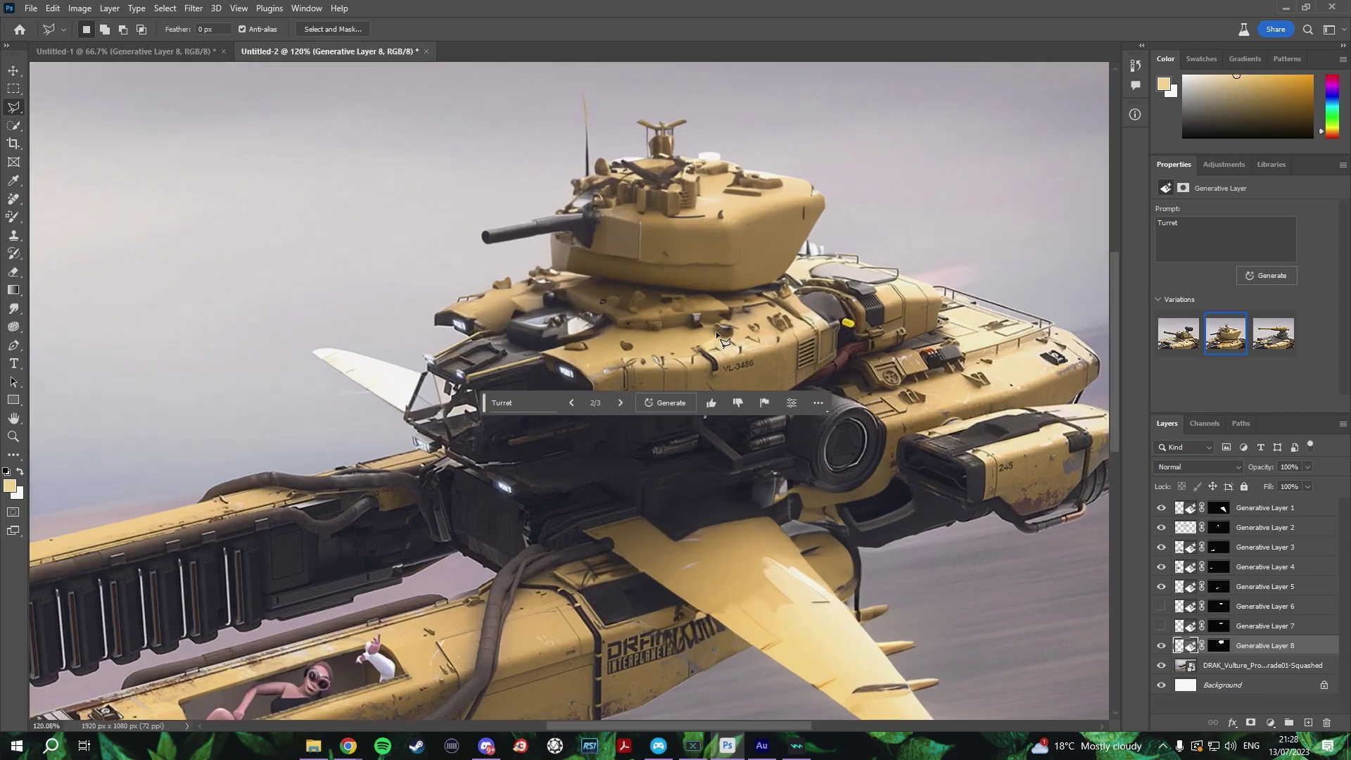
{"action": "scroll", "coordinate": [716, 331], "scroll_direction": "down", "scroll_amount": 3}
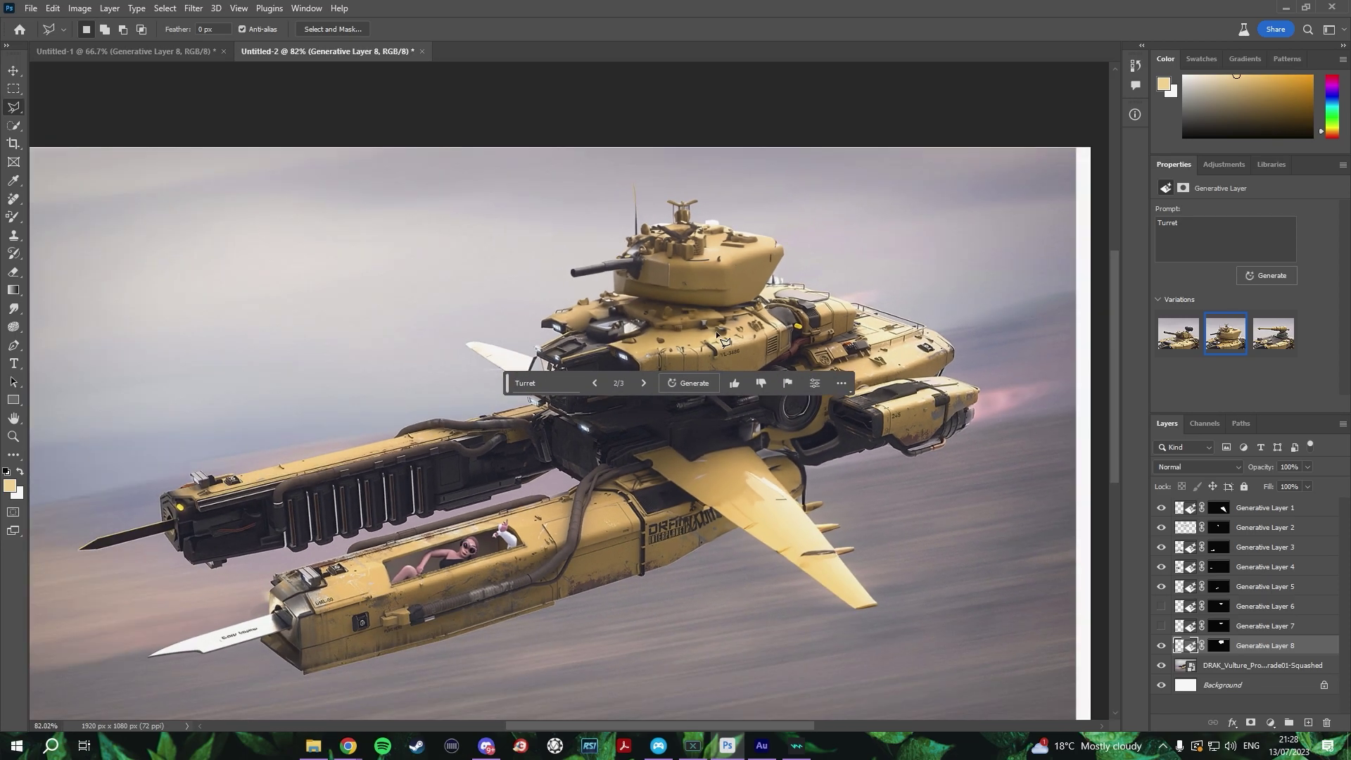
{"action": "left_click", "coordinate": [1178, 335]}
{"action": "scroll", "coordinate": [728, 276], "scroll_direction": "up", "scroll_amount": 3}
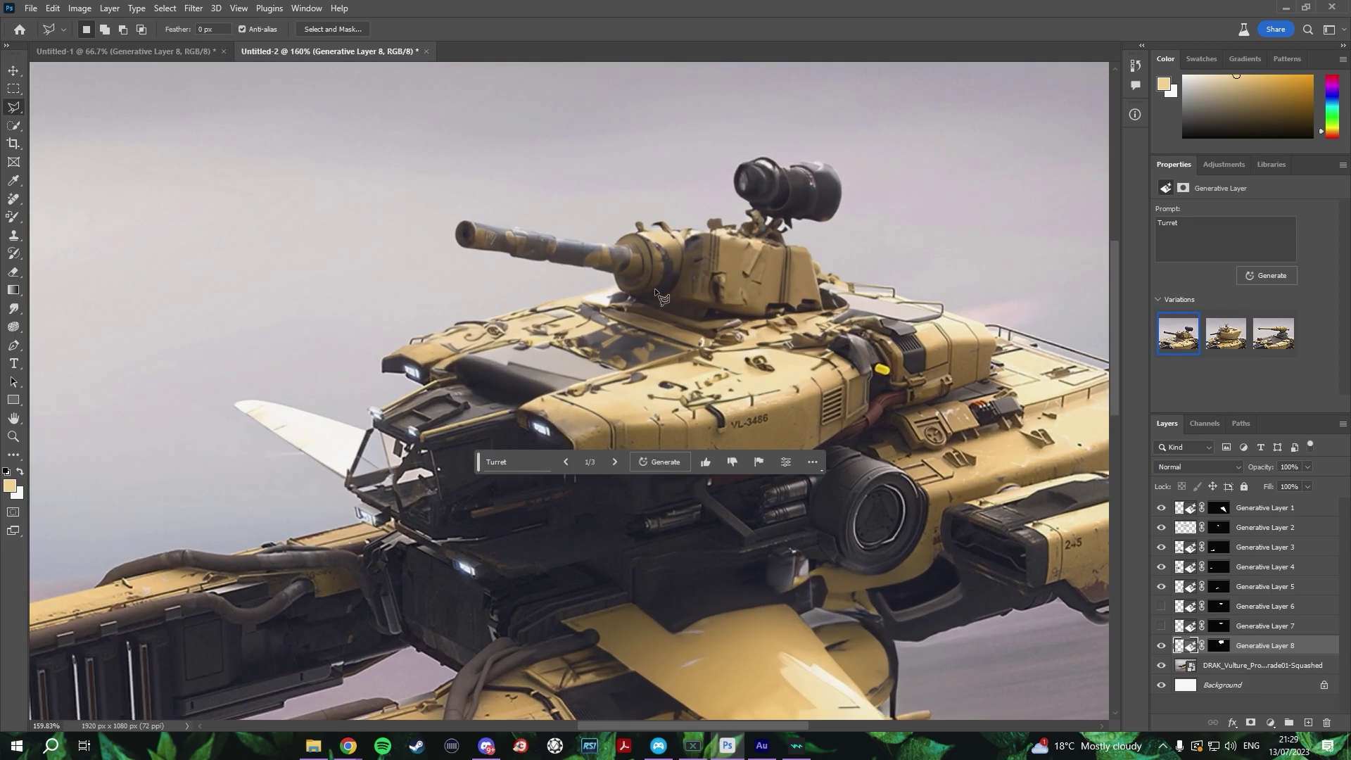
{"action": "scroll", "coordinate": [662, 297], "scroll_direction": "down", "scroll_amount": 2}
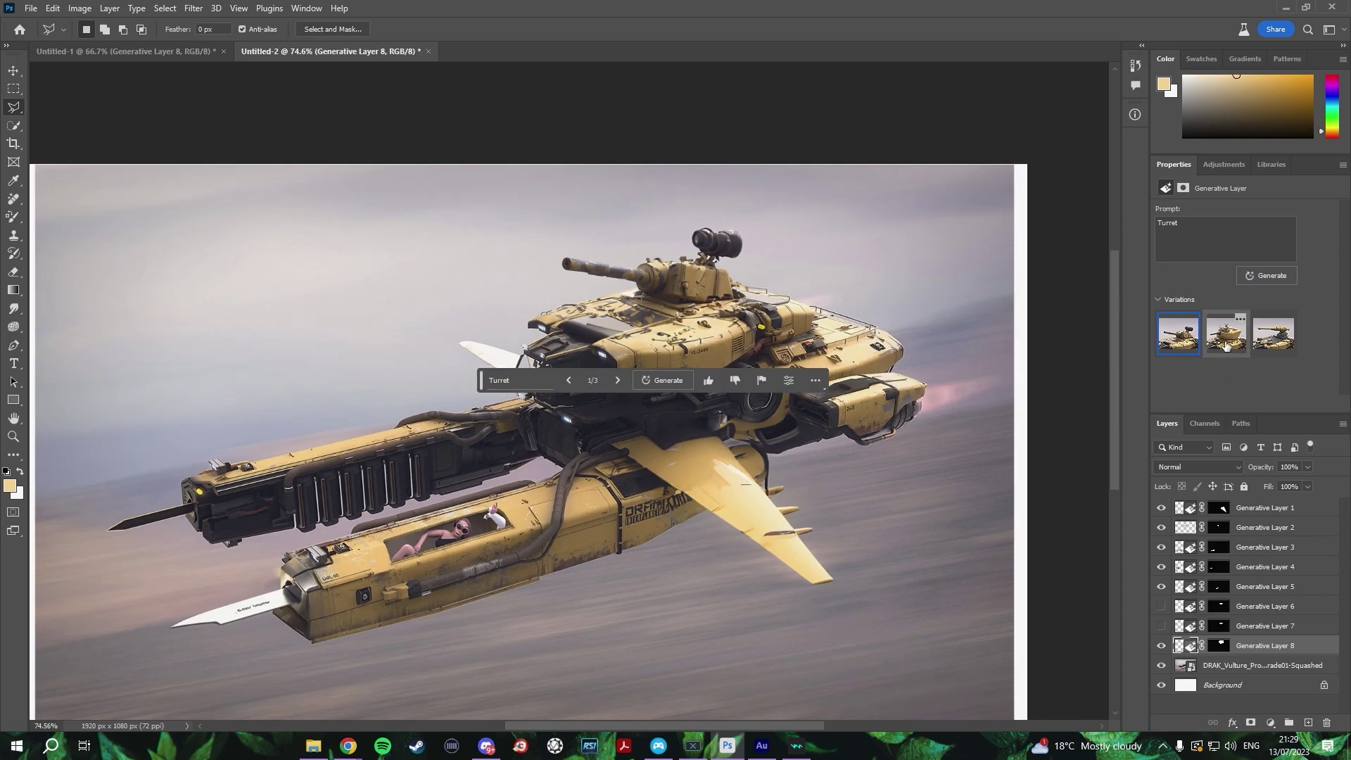
{"action": "left_click", "coordinate": [1227, 338]}
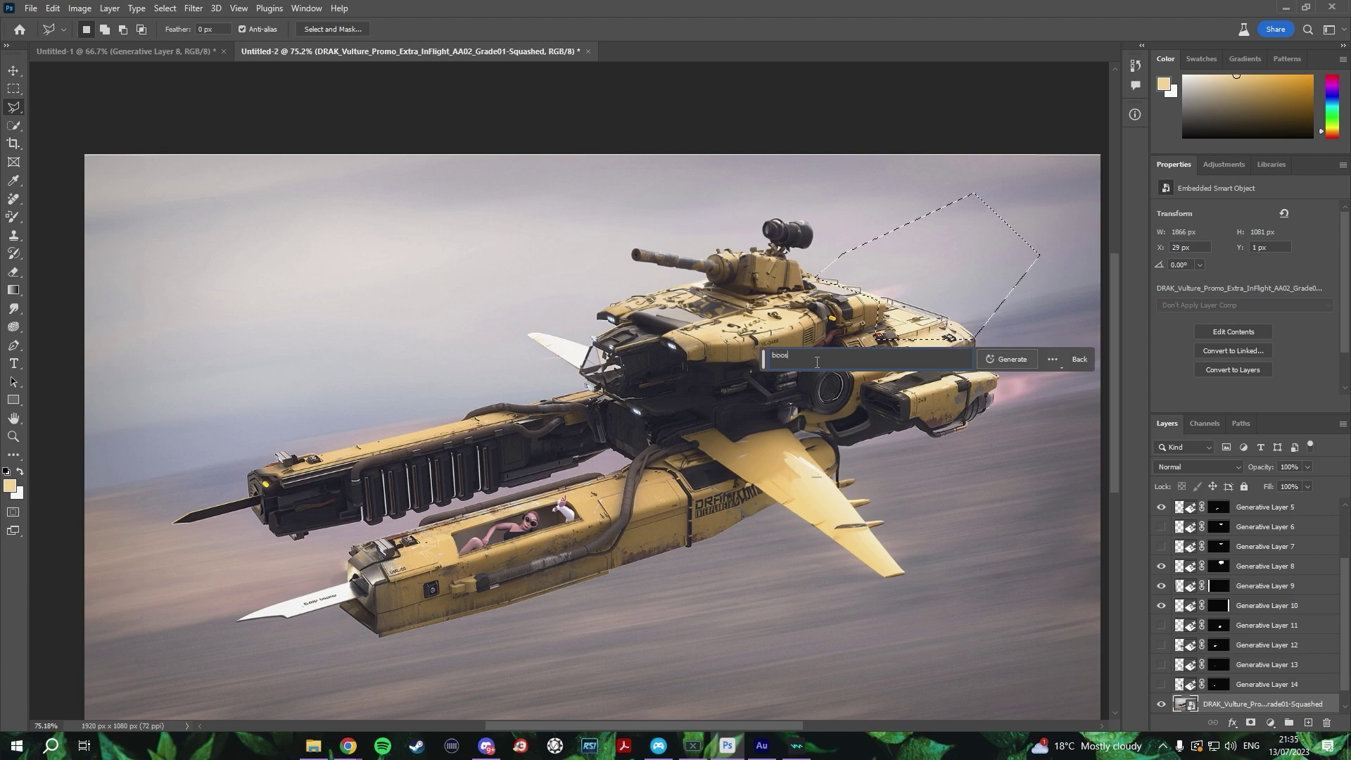
Generate a 'booster' above the ship's rear, pick the third variation, and reselect the ship layer.
{"action": "left_click", "coordinate": [1020, 361]}
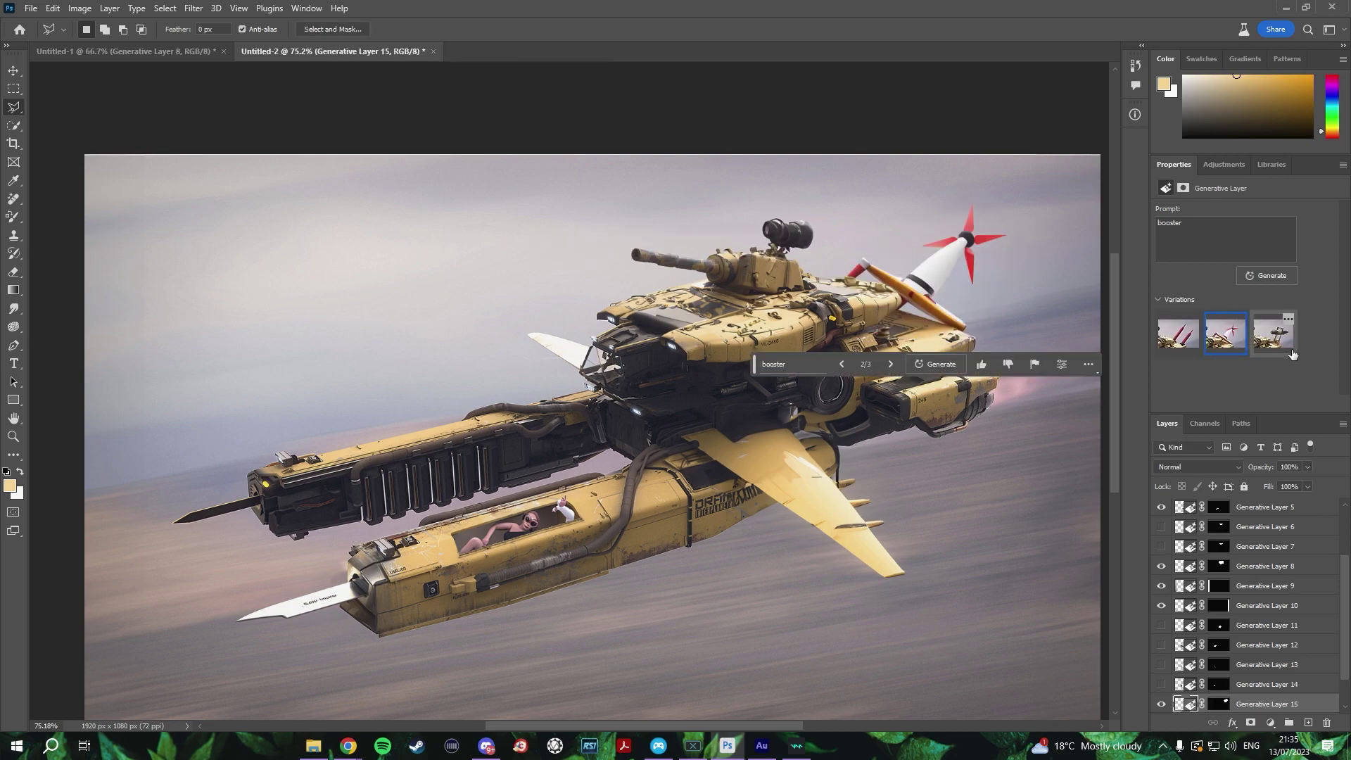
{"action": "left_click", "coordinate": [1281, 348]}
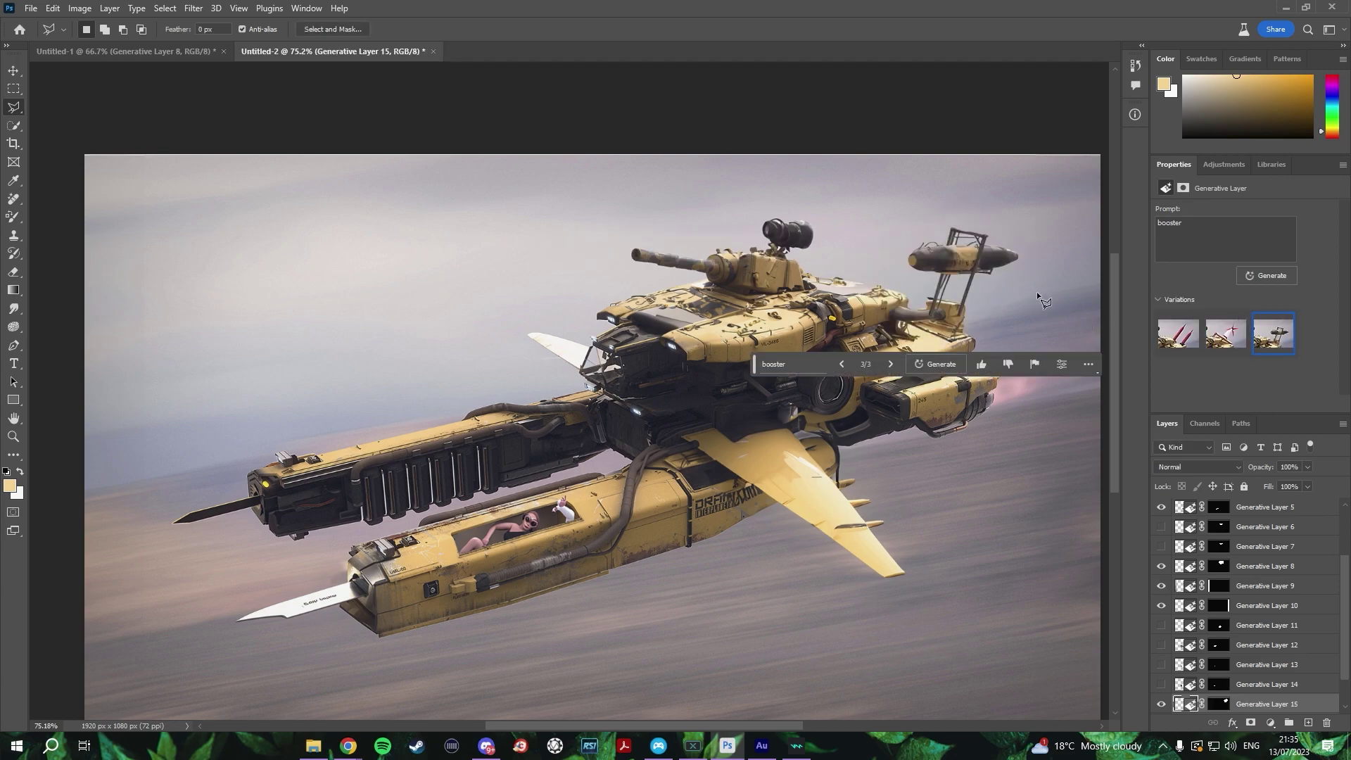
{"action": "scroll", "coordinate": [1253, 641], "scroll_direction": "down", "scroll_amount": 1}
{"action": "left_click", "coordinate": [1252, 685]}
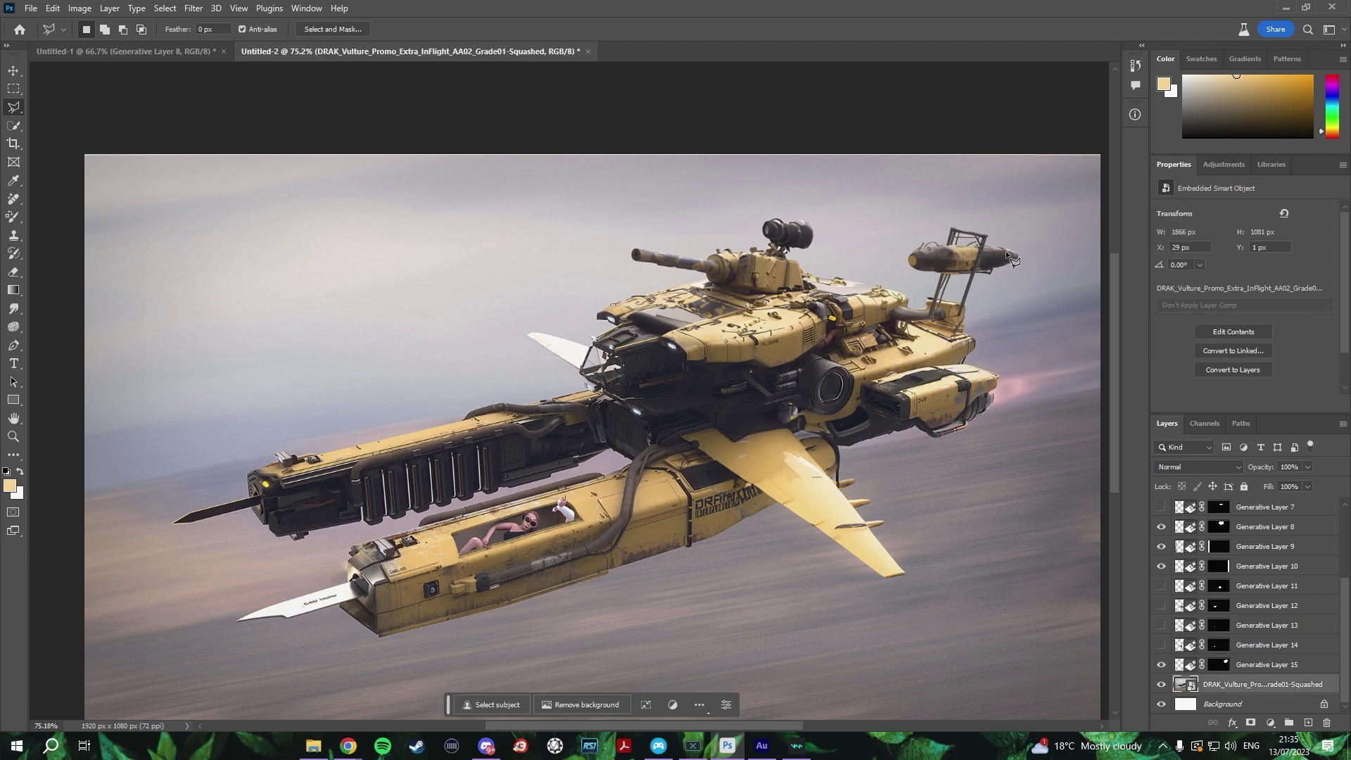
Restore the flame thruster generation, adjust its layer opacity, and reselect the ship layer.
{"action": "key", "text": "ctrl+z"}
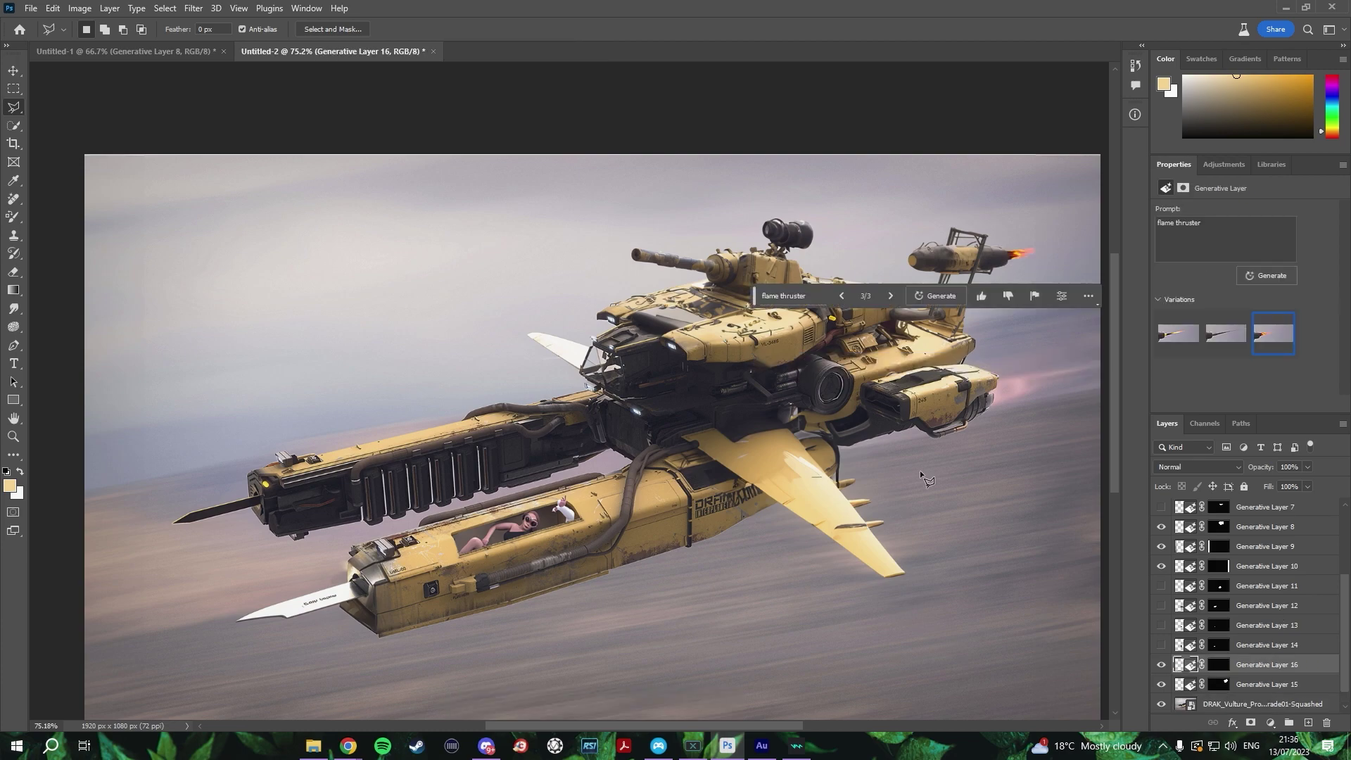
{"action": "left_click", "coordinate": [1307, 469]}
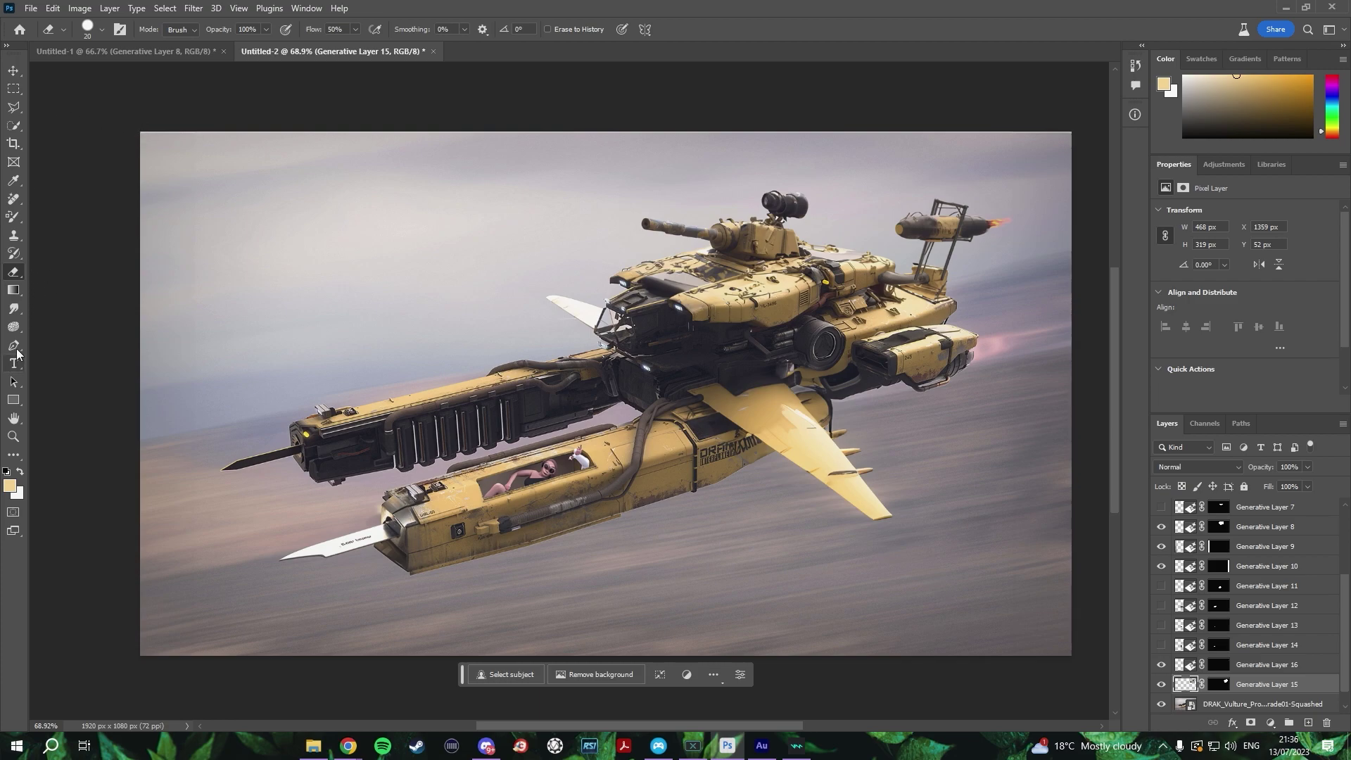
{"action": "scroll", "coordinate": [1240, 661], "scroll_direction": "down", "scroll_amount": 1}
{"action": "left_click", "coordinate": [1255, 685]}
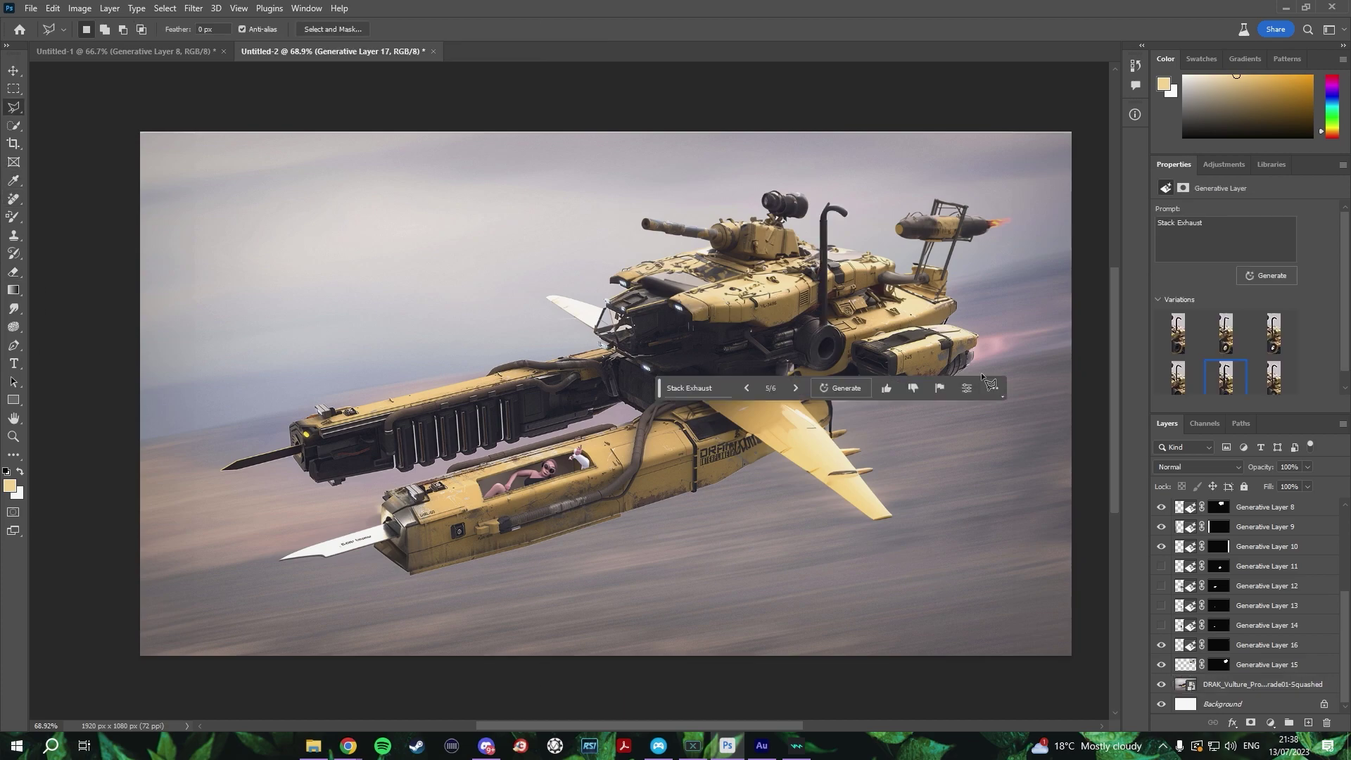
{"action": "scroll", "coordinate": [1264, 514], "scroll_direction": "up", "scroll_amount": 3}
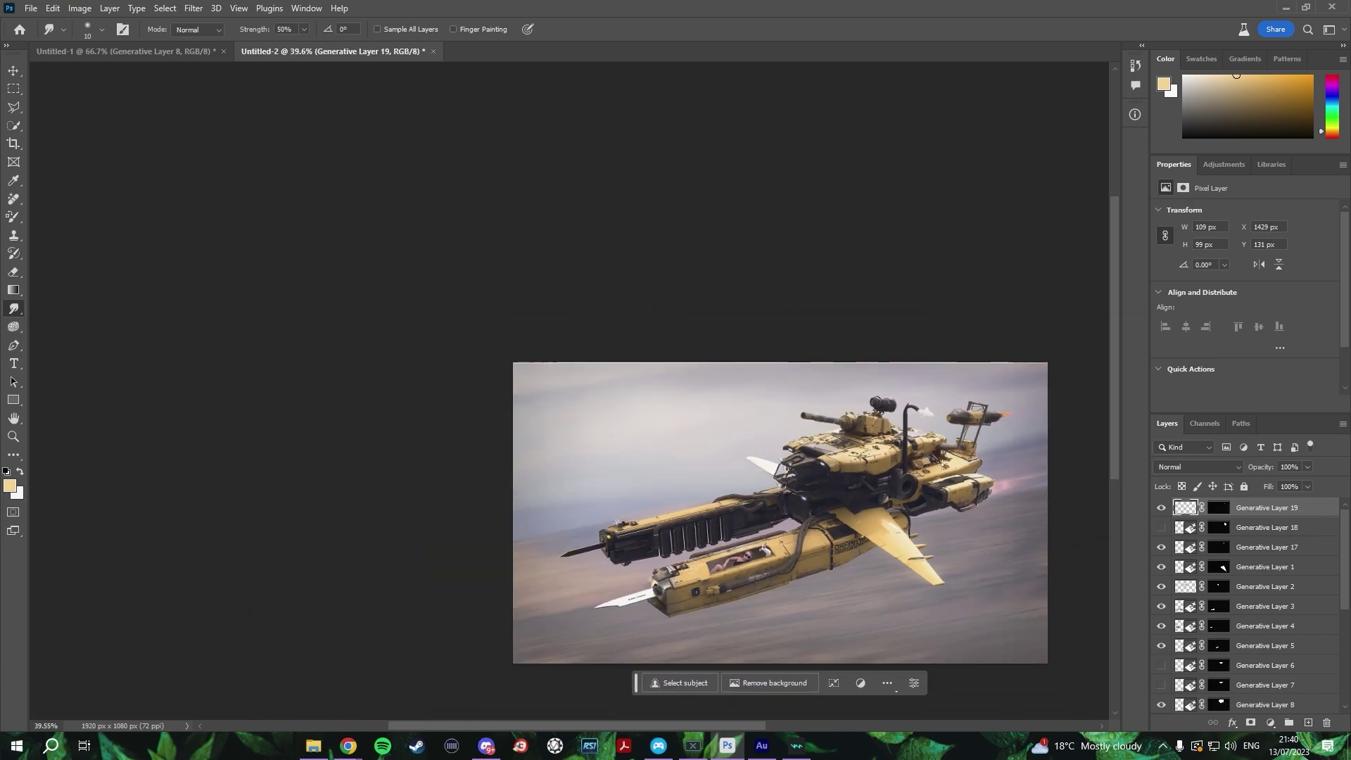
Zoom in on the finished ship to see the turret, booster, exhaust stack and pirate hatch.
{"action": "scroll", "coordinate": [844, 466], "scroll_direction": "up", "scroll_amount": 5}
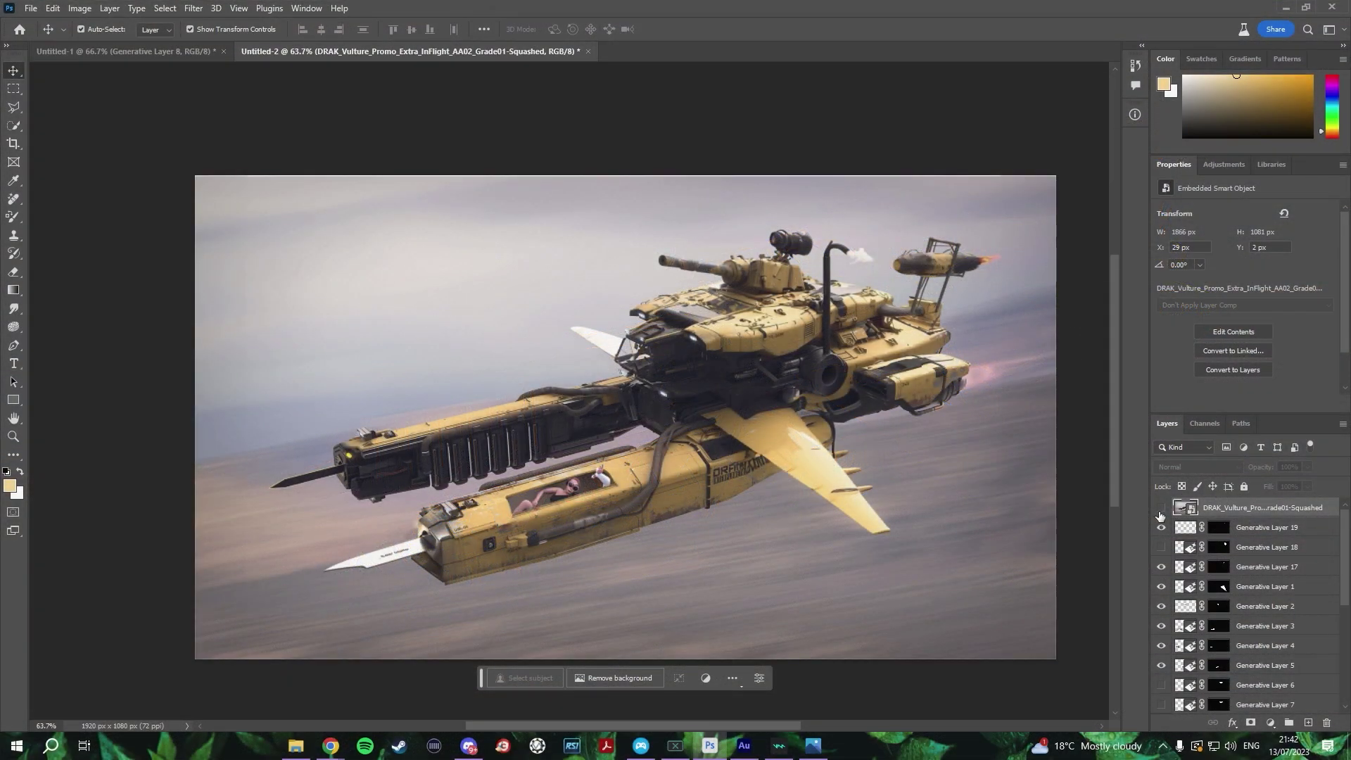
Toggle the original ship layer on and off three times to compare before and after.
{"action": "left_click", "coordinate": [1160, 513]}
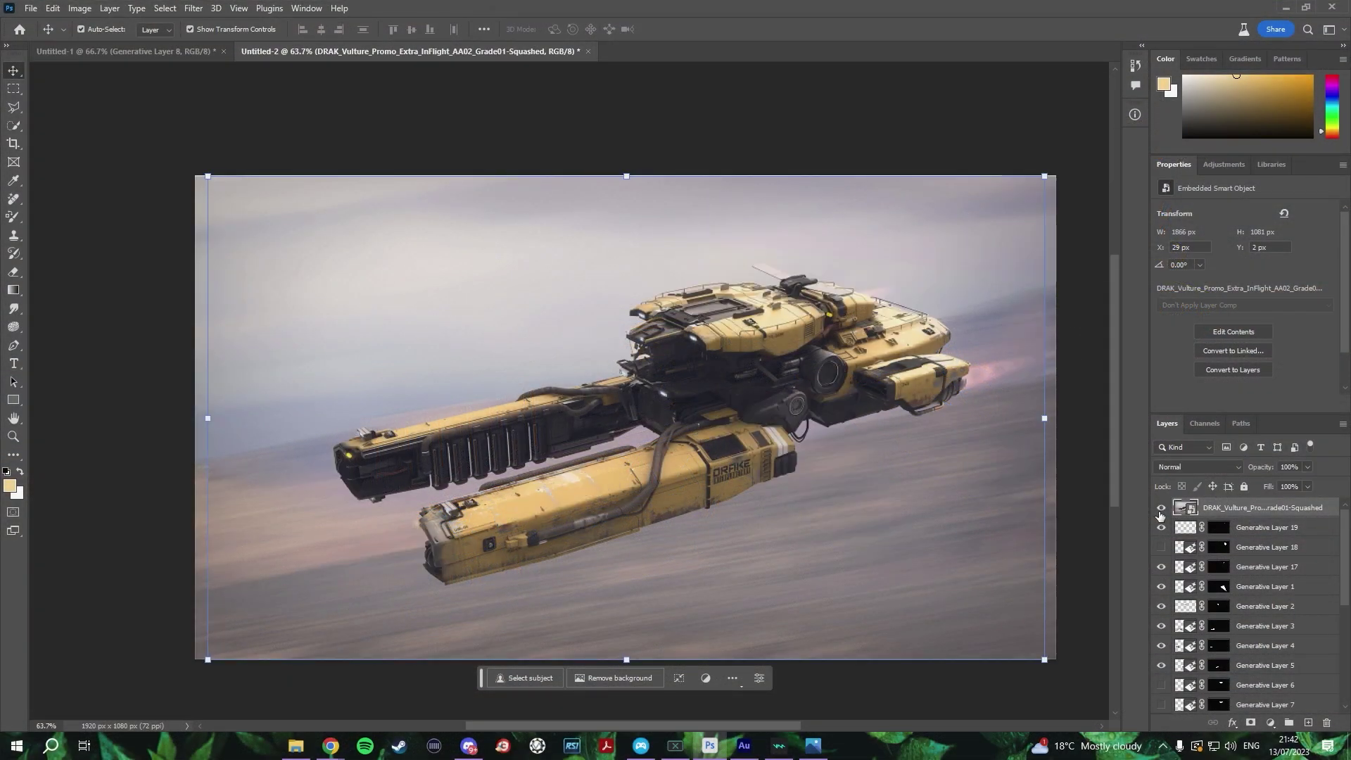
{"action": "left_click", "coordinate": [1160, 514]}
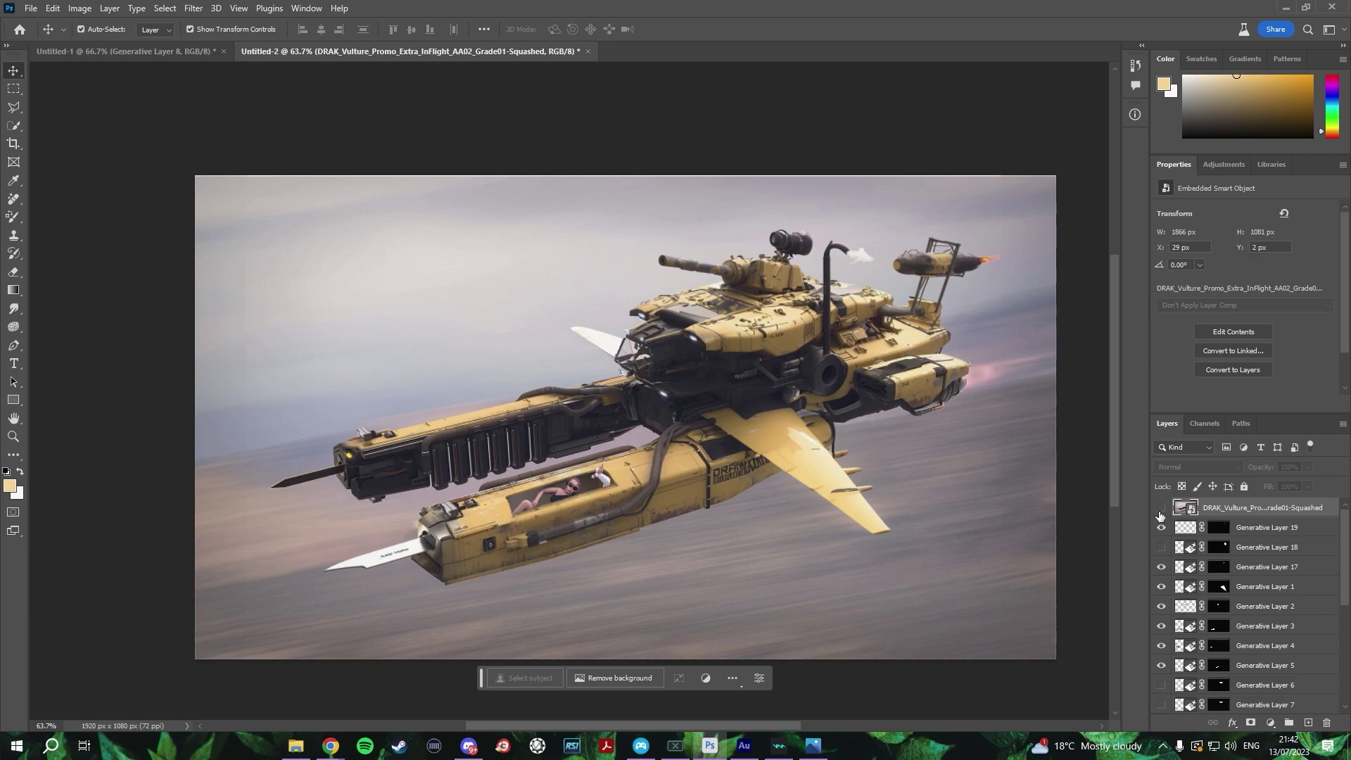
{"action": "left_click", "coordinate": [1160, 514]}
{"action": "left_click", "coordinate": [1160, 514]}
{"action": "left_click", "coordinate": [1160, 514]}
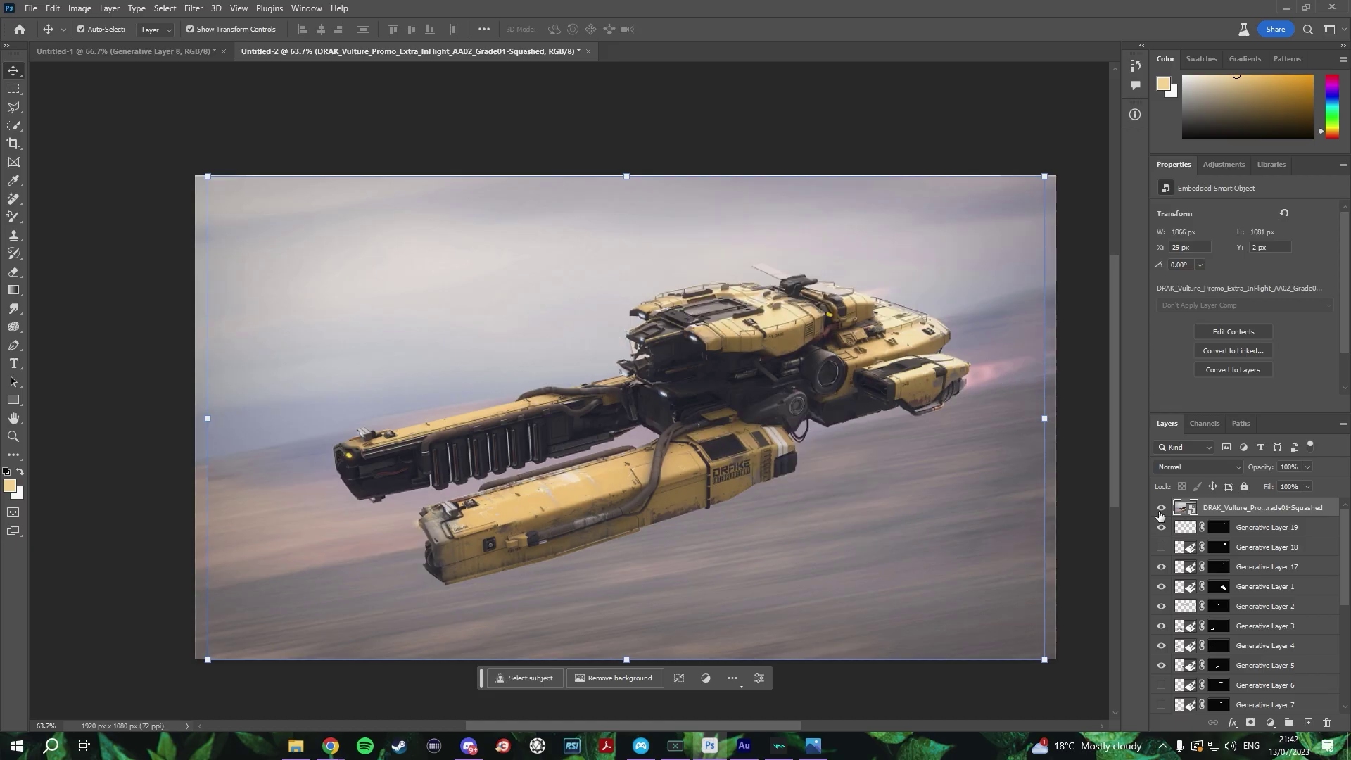
{"action": "left_click", "coordinate": [1160, 514]}
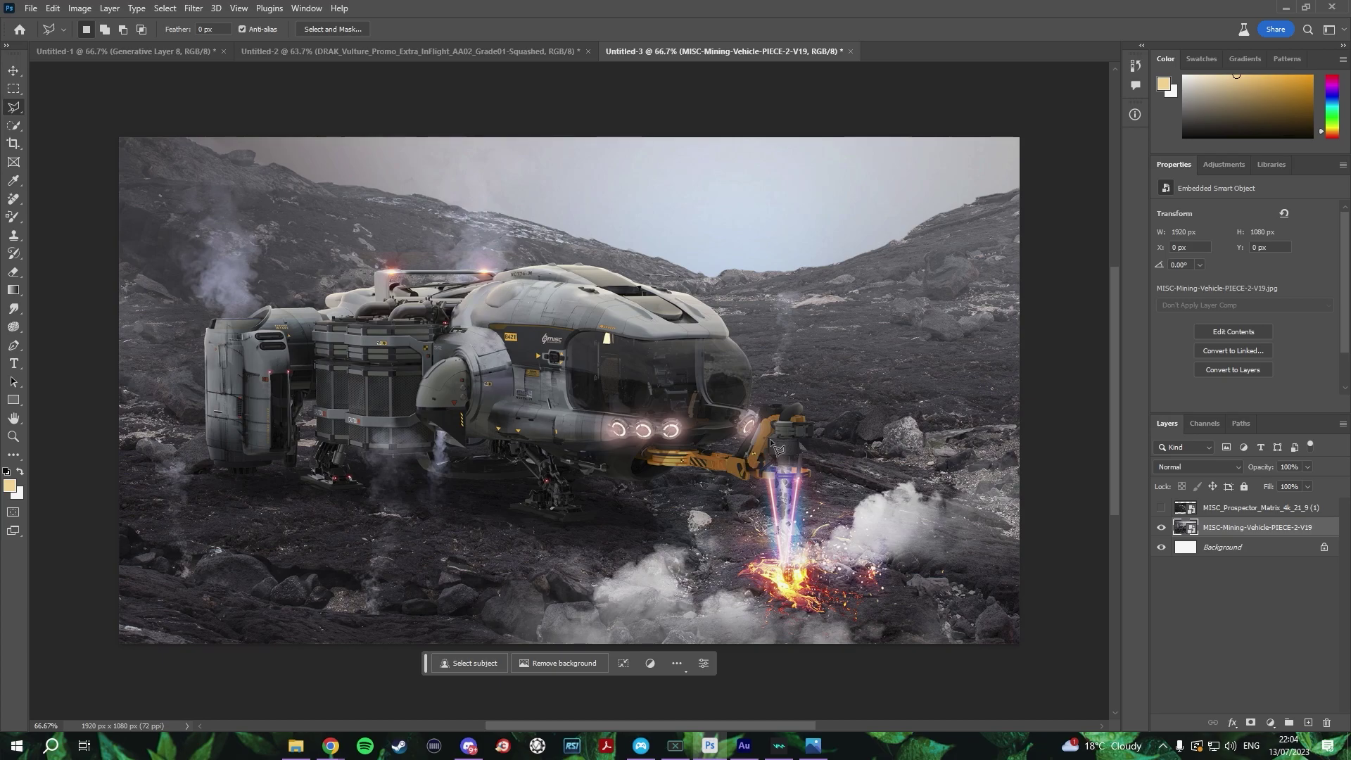
Compare against the Prospector layer, then start a polygonal outline from the vehicle roof to the image top.
{"action": "scroll", "coordinate": [788, 412], "scroll_direction": "up", "scroll_amount": 1}
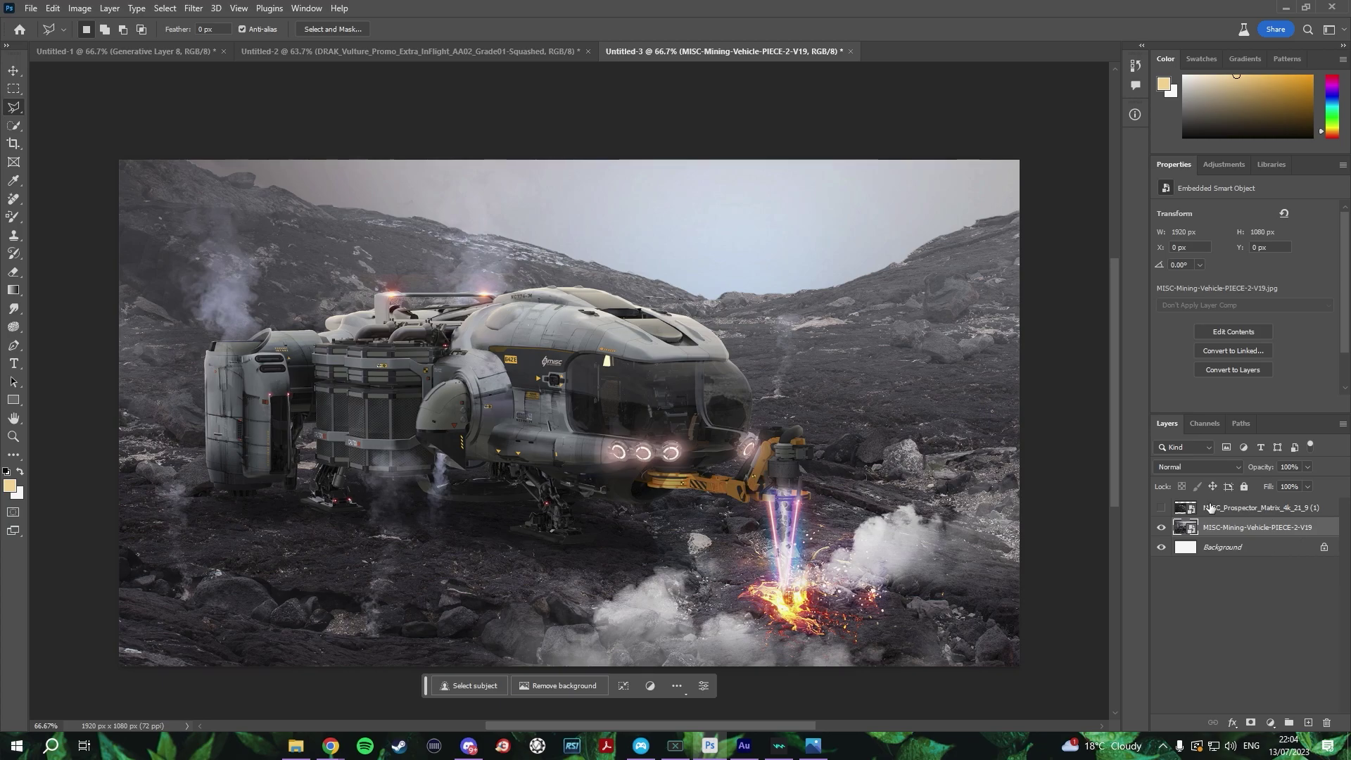
{"action": "left_click", "coordinate": [1162, 512]}
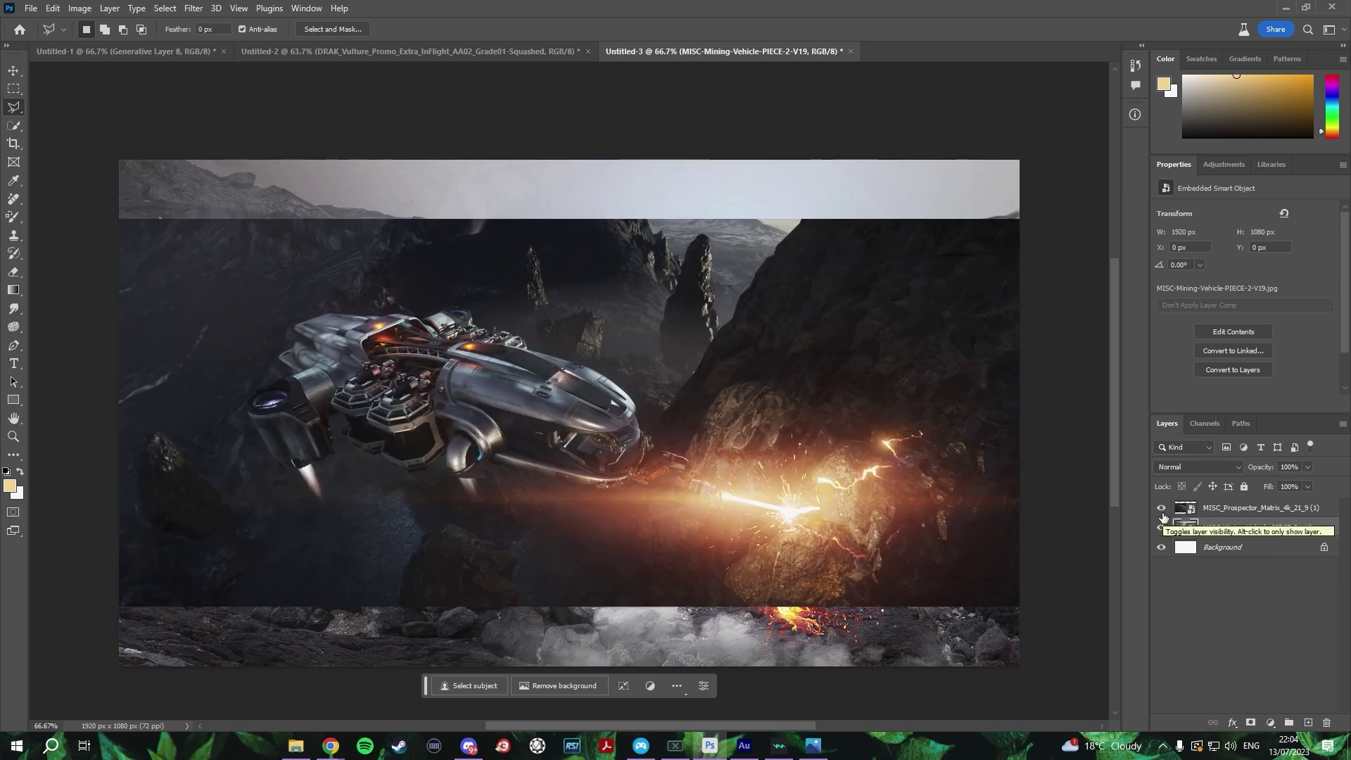
{"action": "left_click", "coordinate": [1159, 513]}
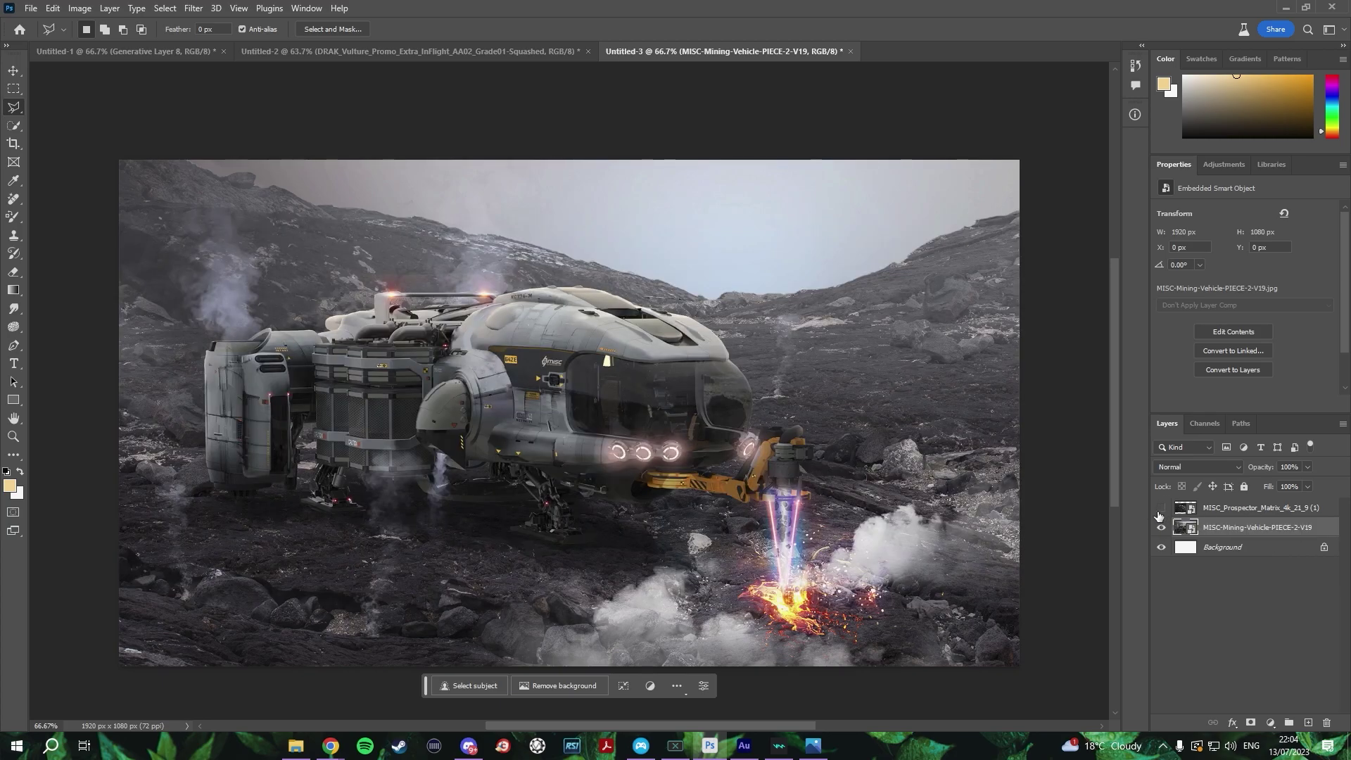
{"action": "left_click", "coordinate": [492, 318]}
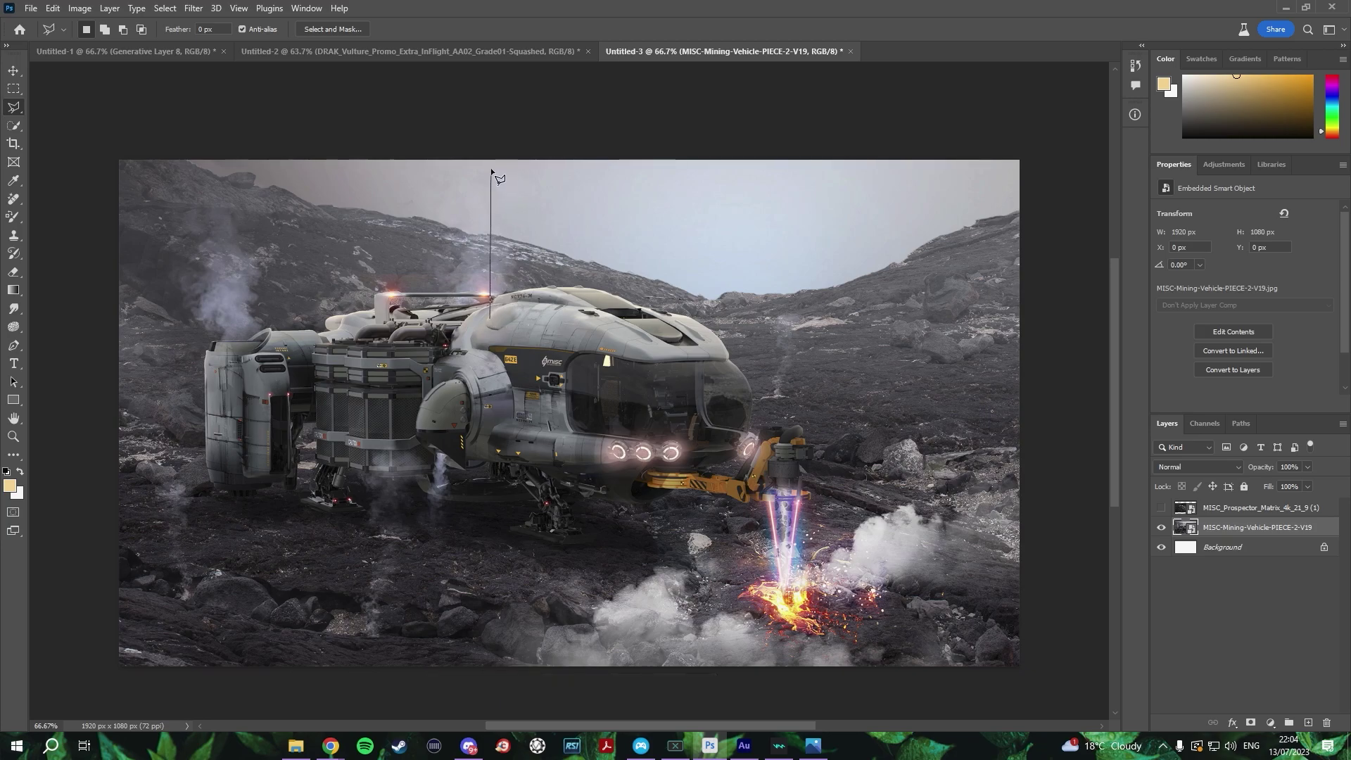
{"action": "left_click", "coordinate": [491, 169]}
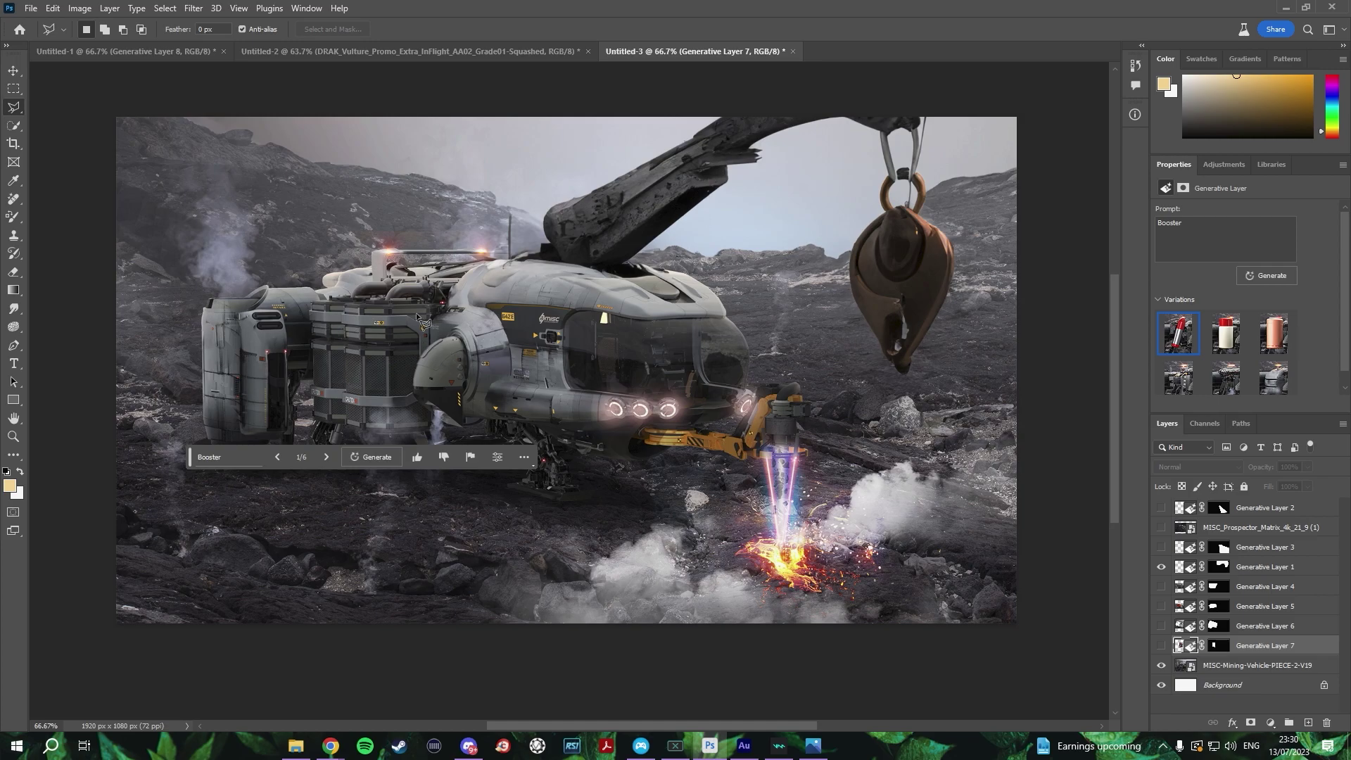
Start a new polygonal outline on the mining vehicle's side.
{"action": "left_click", "coordinate": [488, 263]}
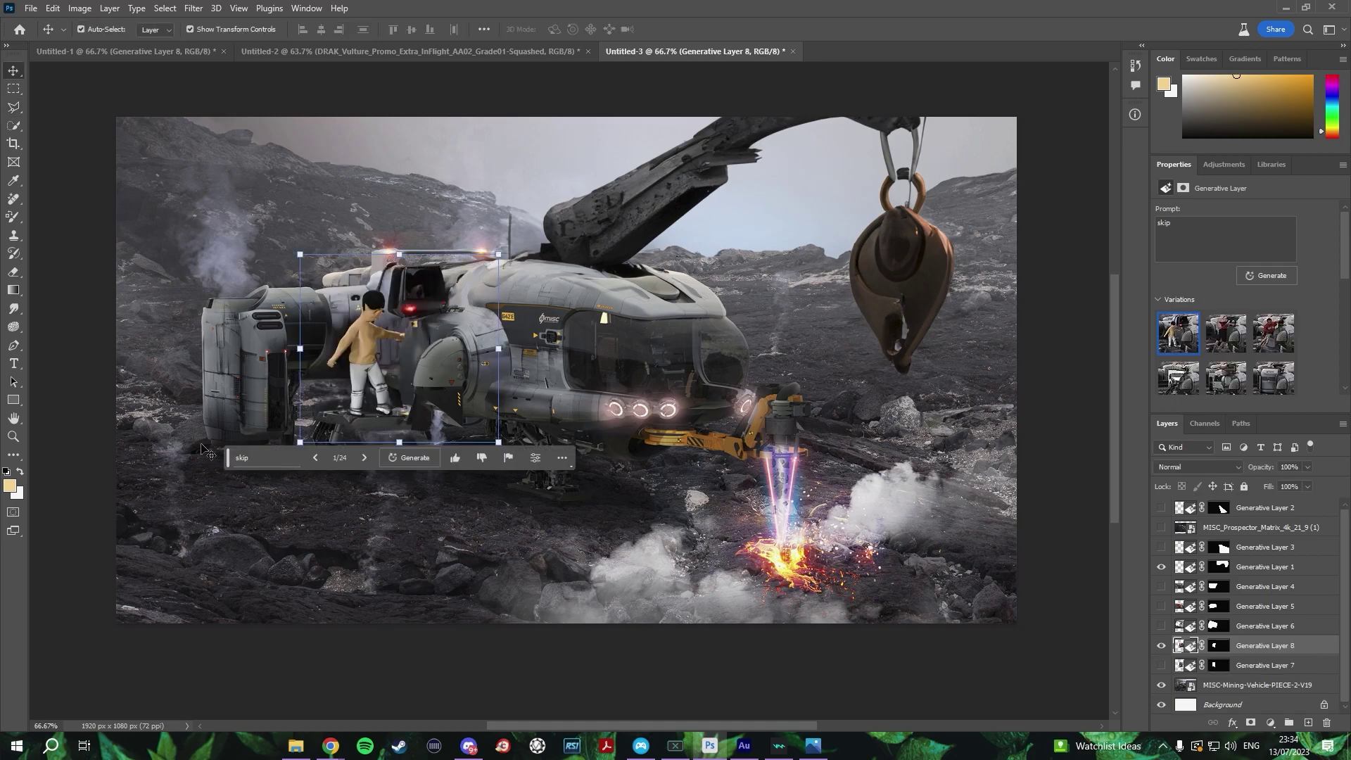
Compare the woman-in-red and man-in-red-shirt figure variations, keep the woman, and zoom to inspect.
{"action": "left_click", "coordinate": [1232, 340]}
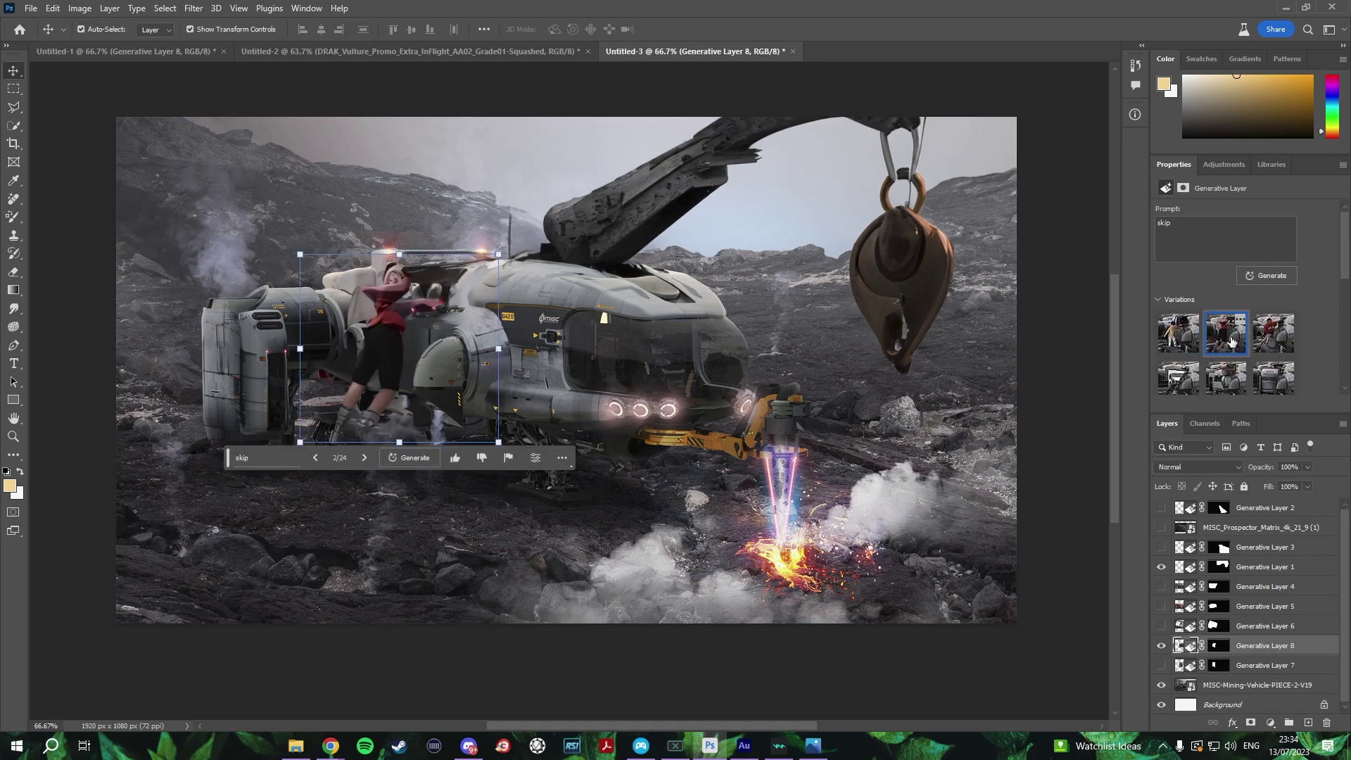
{"action": "left_click", "coordinate": [1273, 339]}
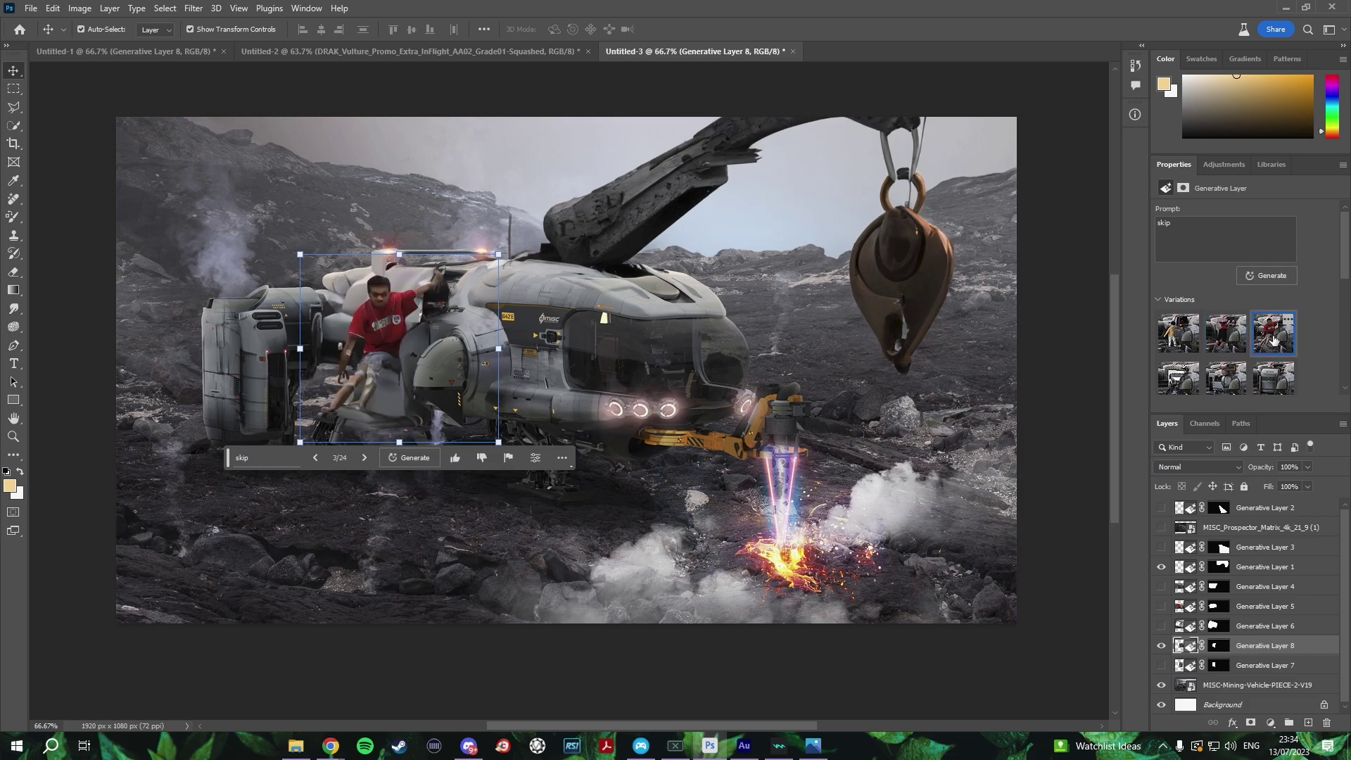
{"action": "left_click", "coordinate": [1168, 343]}
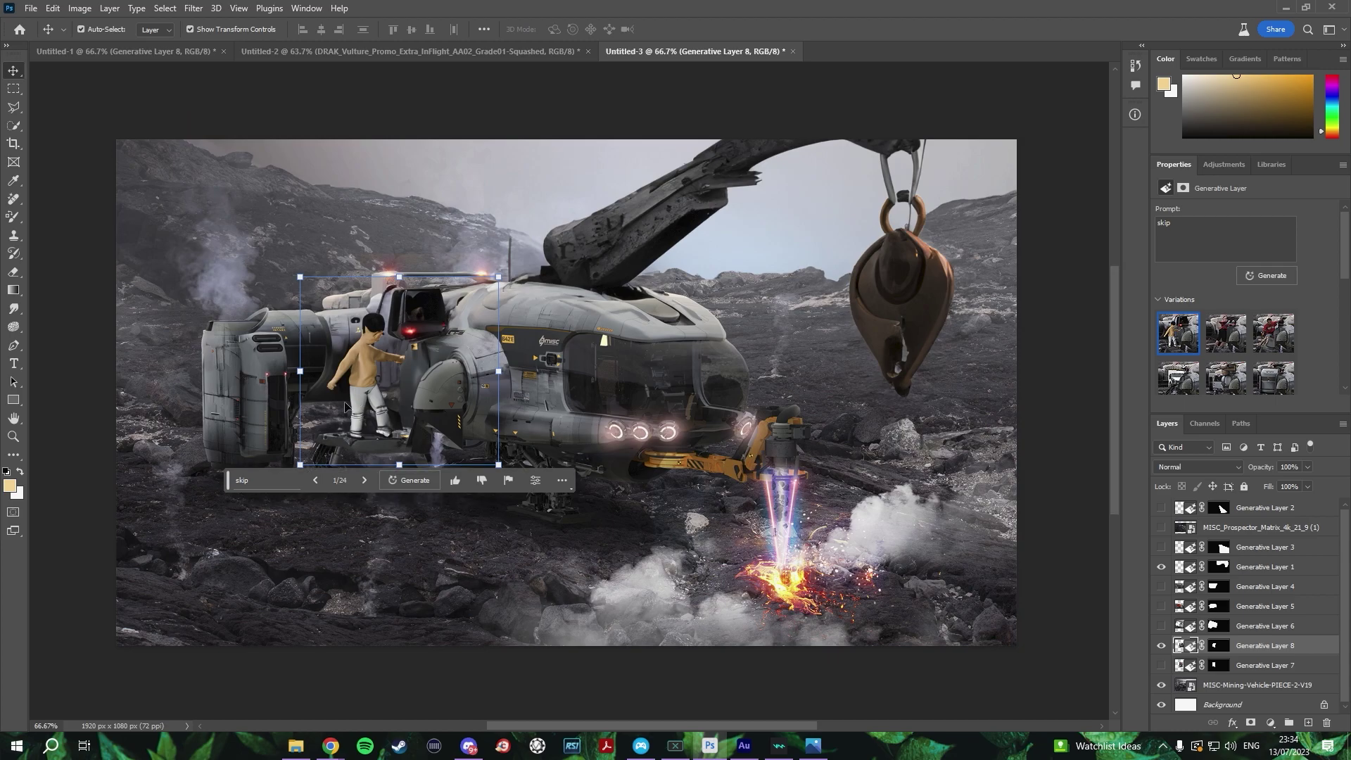
{"action": "scroll", "coordinate": [407, 365], "scroll_direction": "up", "scroll_amount": 6}
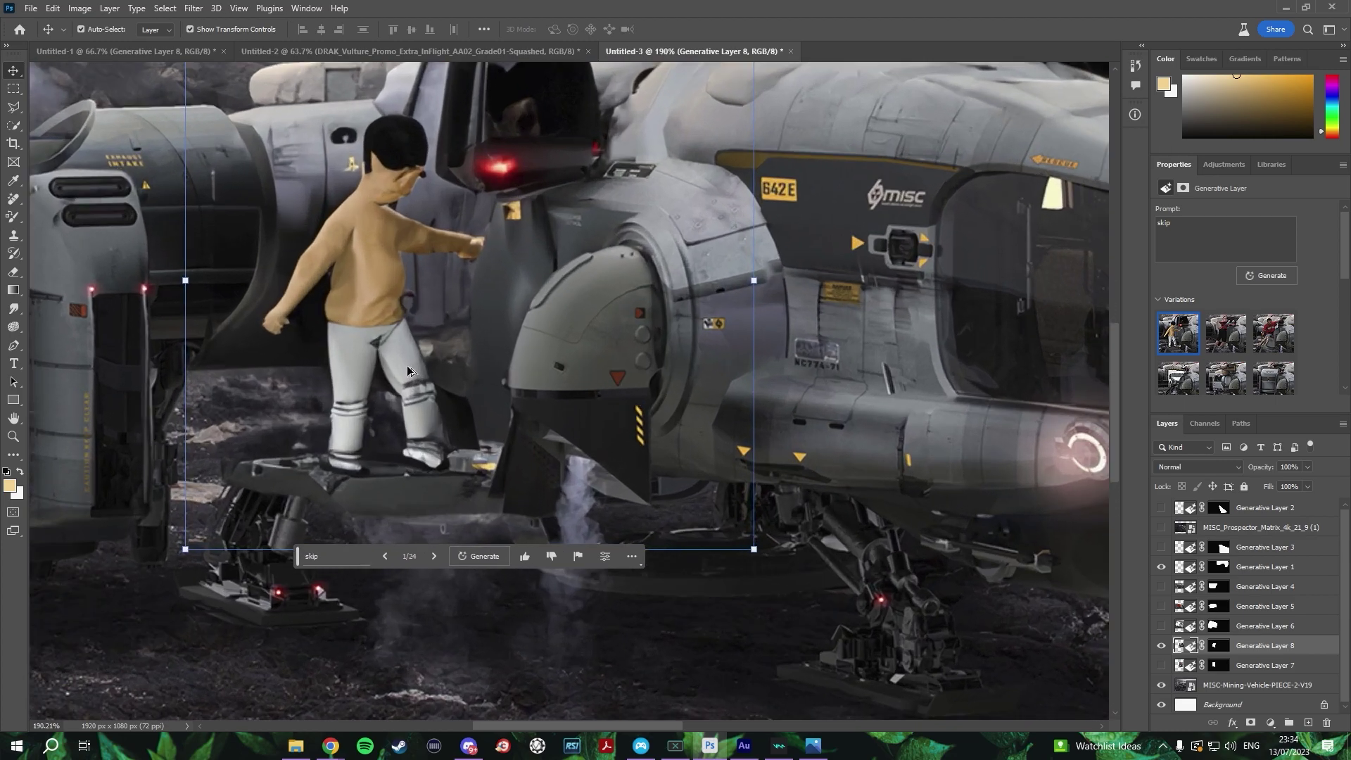
{"action": "scroll", "coordinate": [408, 371], "scroll_direction": "down", "scroll_amount": 2}
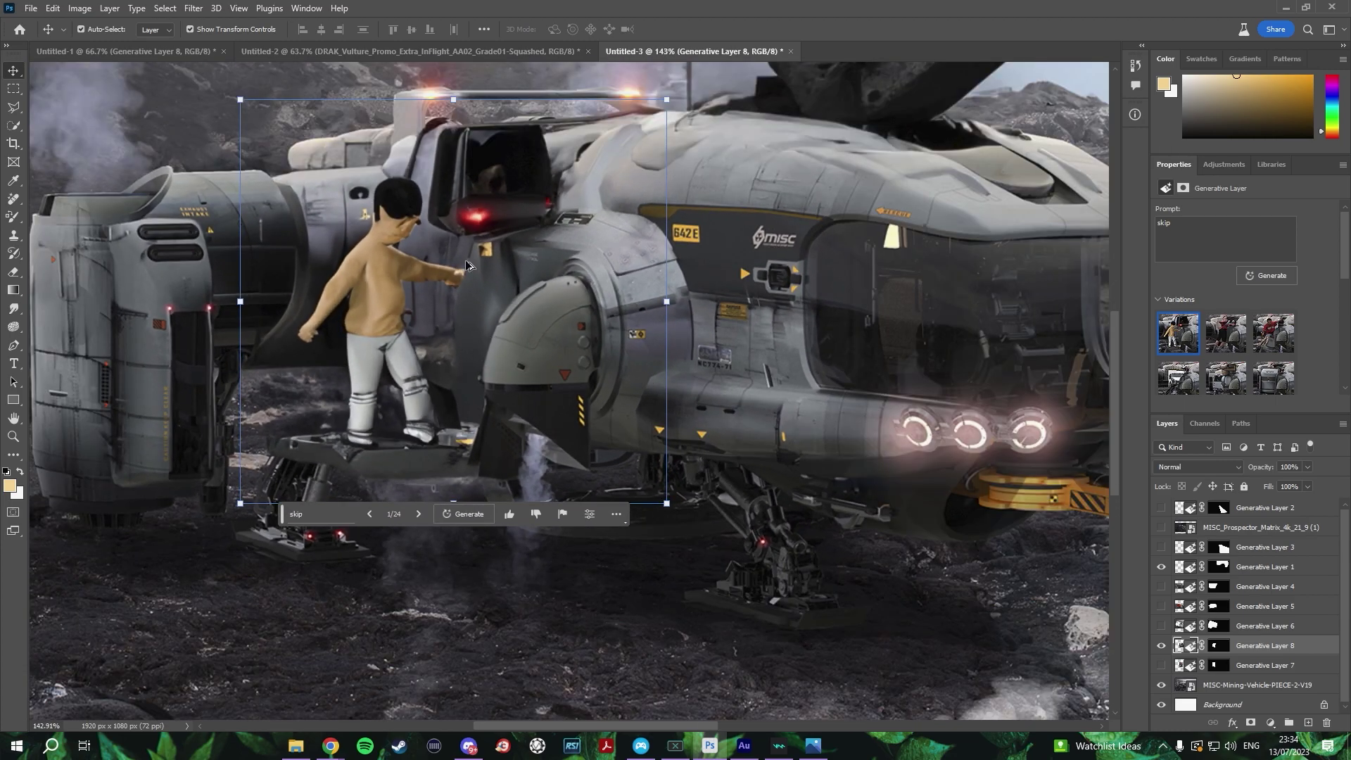
{"action": "scroll", "coordinate": [404, 361], "scroll_direction": "down", "scroll_amount": 3}
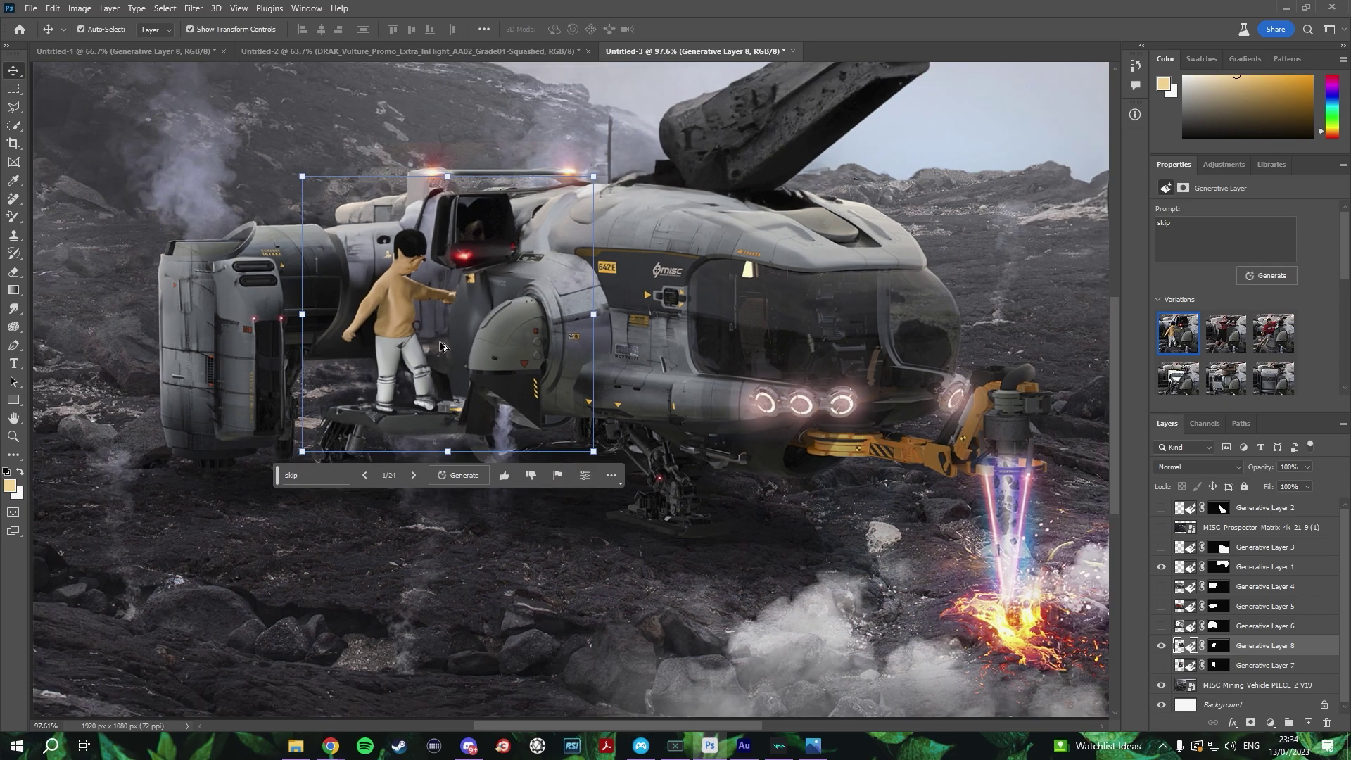
{"action": "scroll", "coordinate": [459, 359], "scroll_direction": "up", "scroll_amount": 4}
{"action": "scroll", "coordinate": [294, 142], "scroll_direction": "up", "scroll_amount": 5}
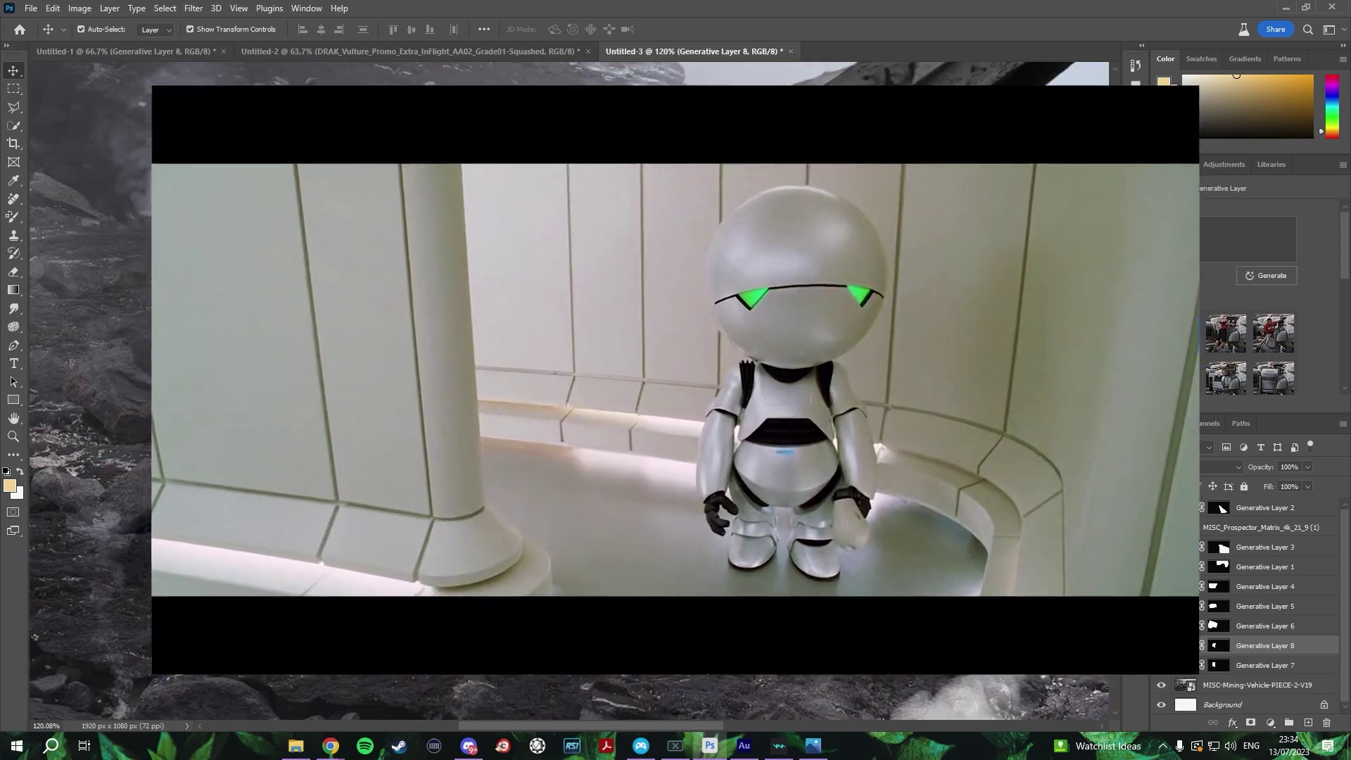
{"action": "scroll", "coordinate": [732, 440], "scroll_direction": "down", "scroll_amount": 3}
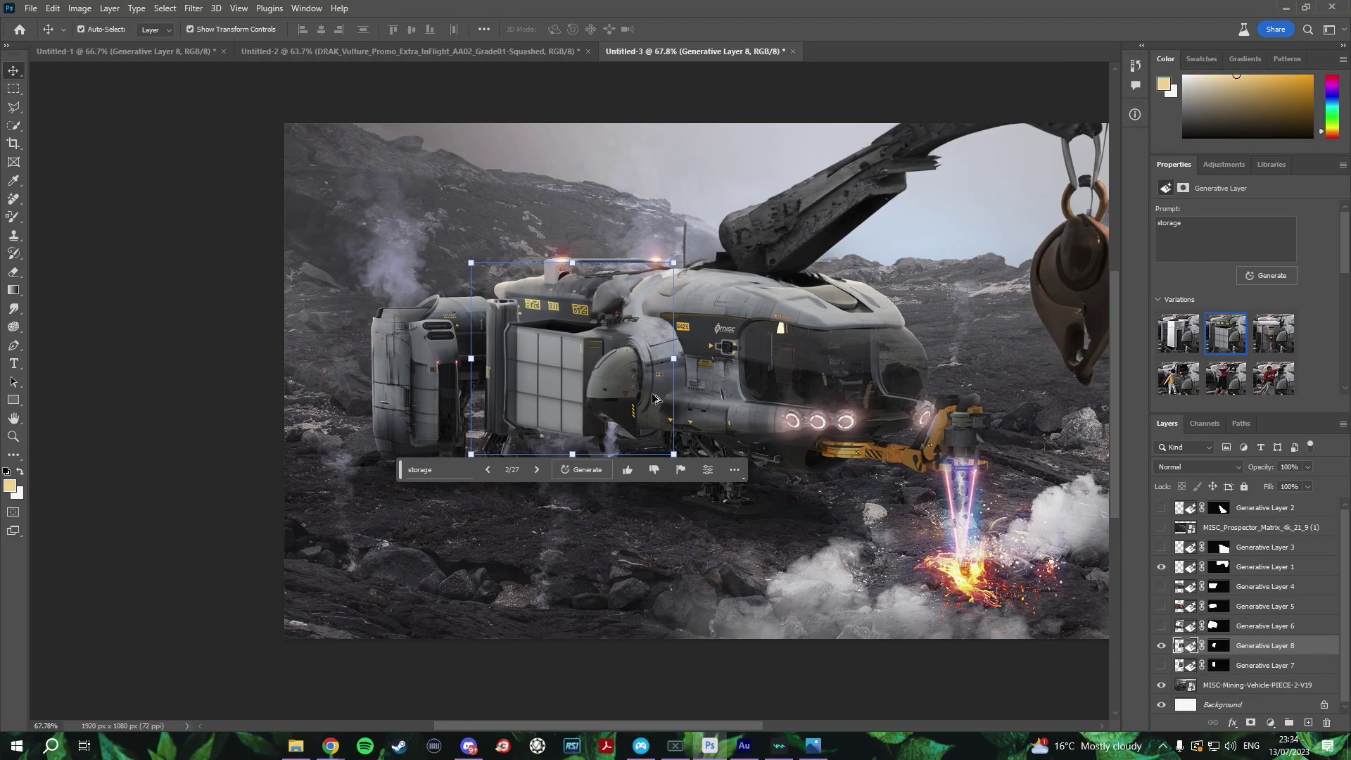
{"action": "left_click", "coordinate": [1186, 339]}
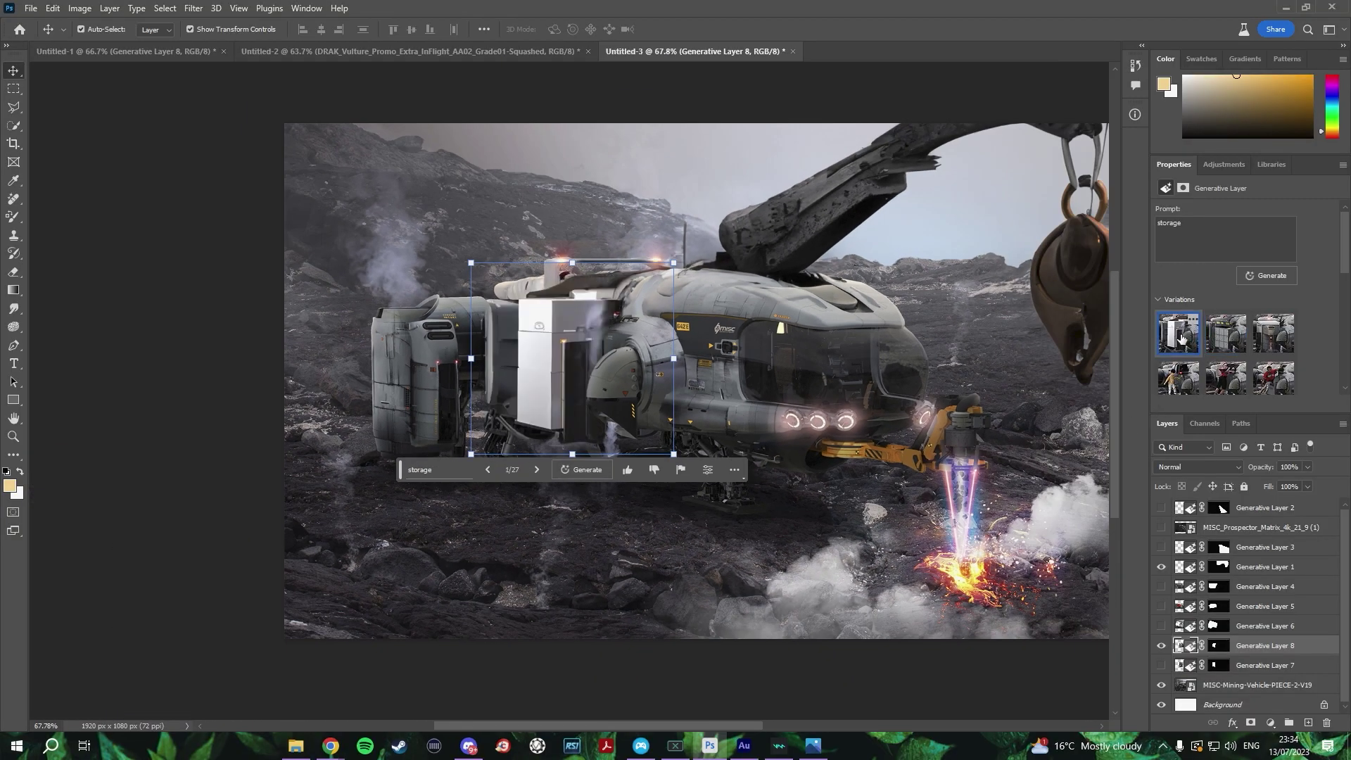
{"action": "left_click", "coordinate": [1221, 345]}
{"action": "left_click", "coordinate": [1267, 352]}
{"action": "left_click", "coordinate": [1235, 348]}
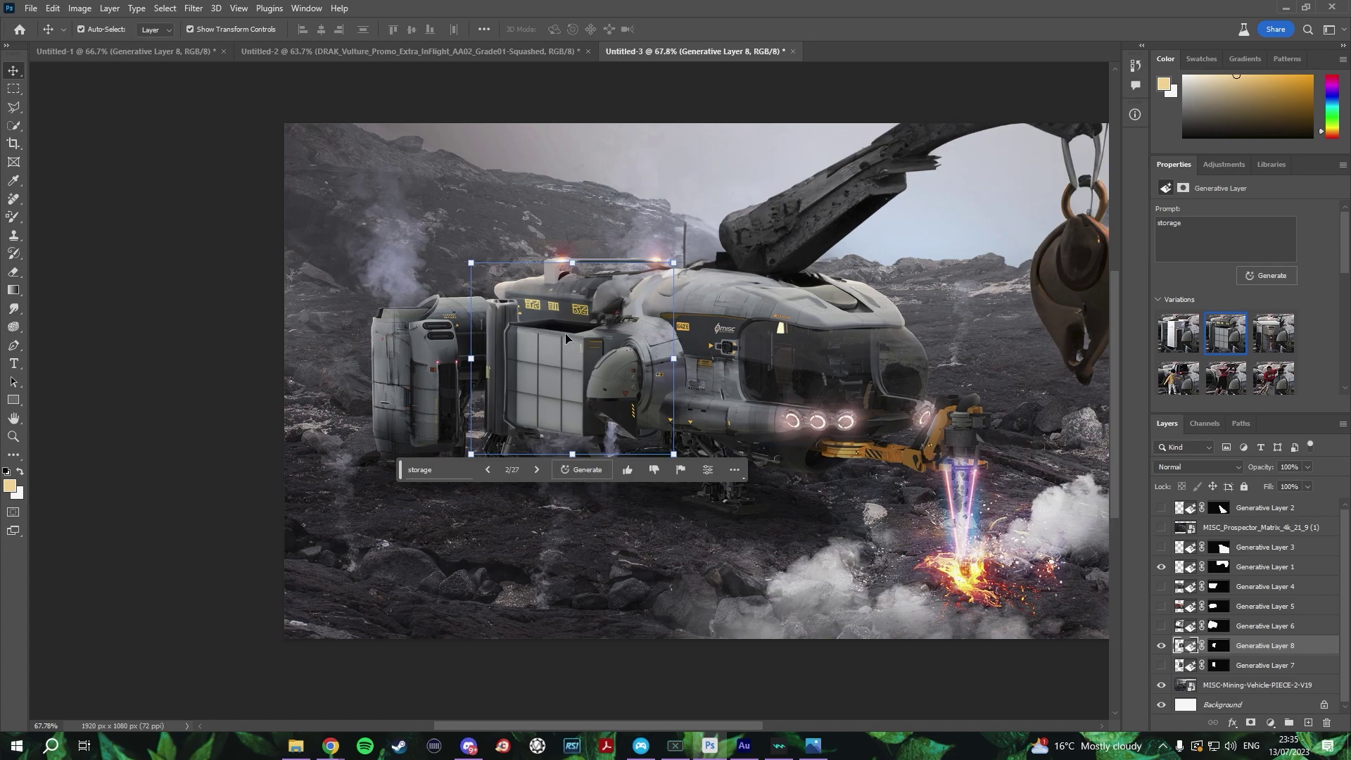
{"action": "scroll", "coordinate": [649, 434], "scroll_direction": "down", "scroll_amount": 3}
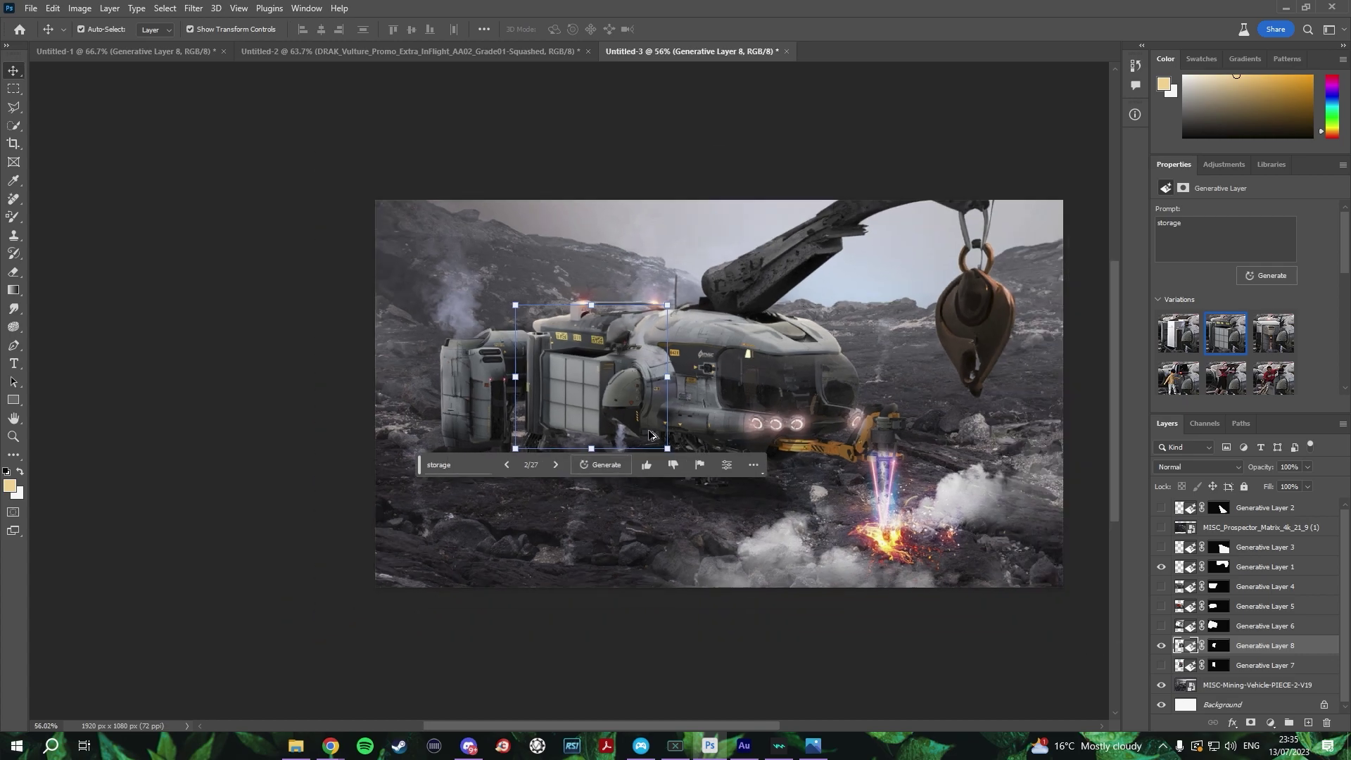
On the MISC-Mining-Vehicle-PIECE-2-V19 layer, outline an area from the roof up into the sky.
{"action": "left_click", "coordinate": [1239, 685]}
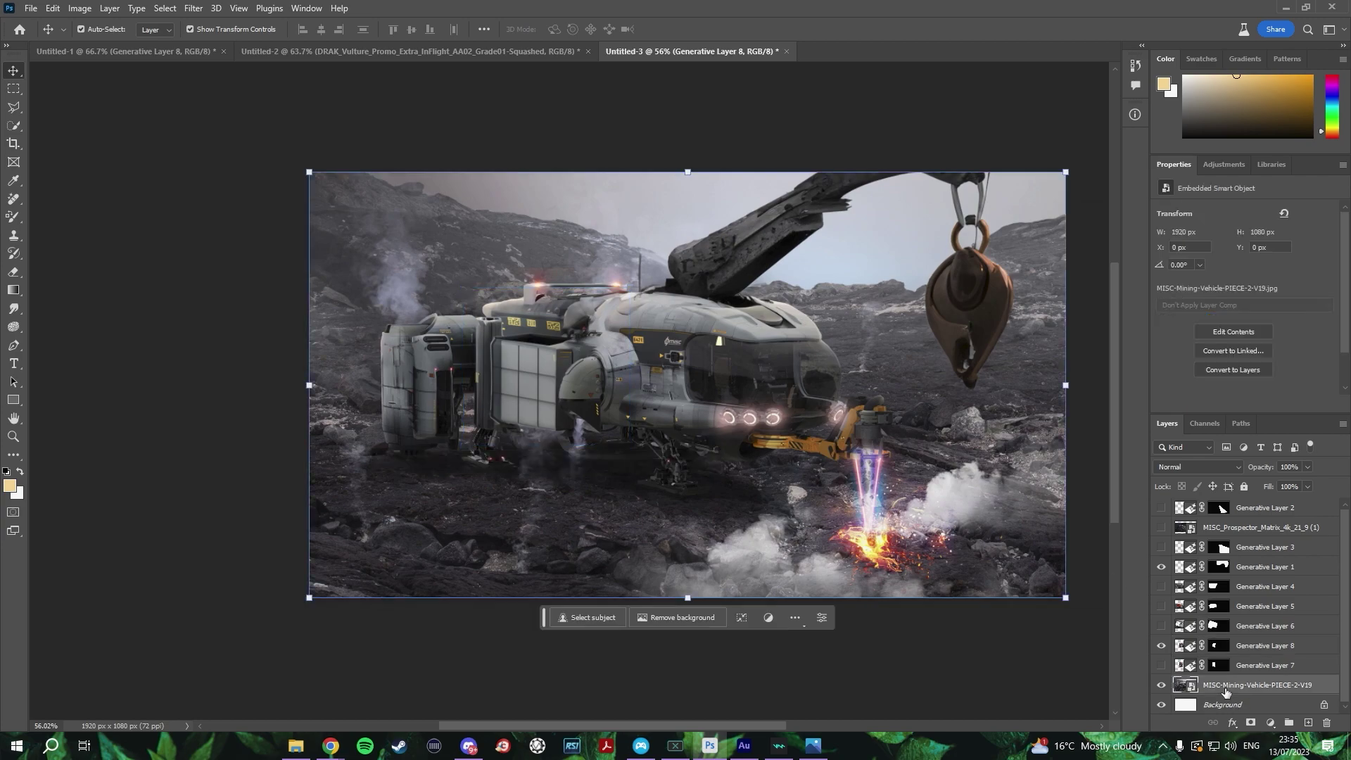
{"action": "scroll", "coordinate": [774, 342], "scroll_direction": "up", "scroll_amount": 3}
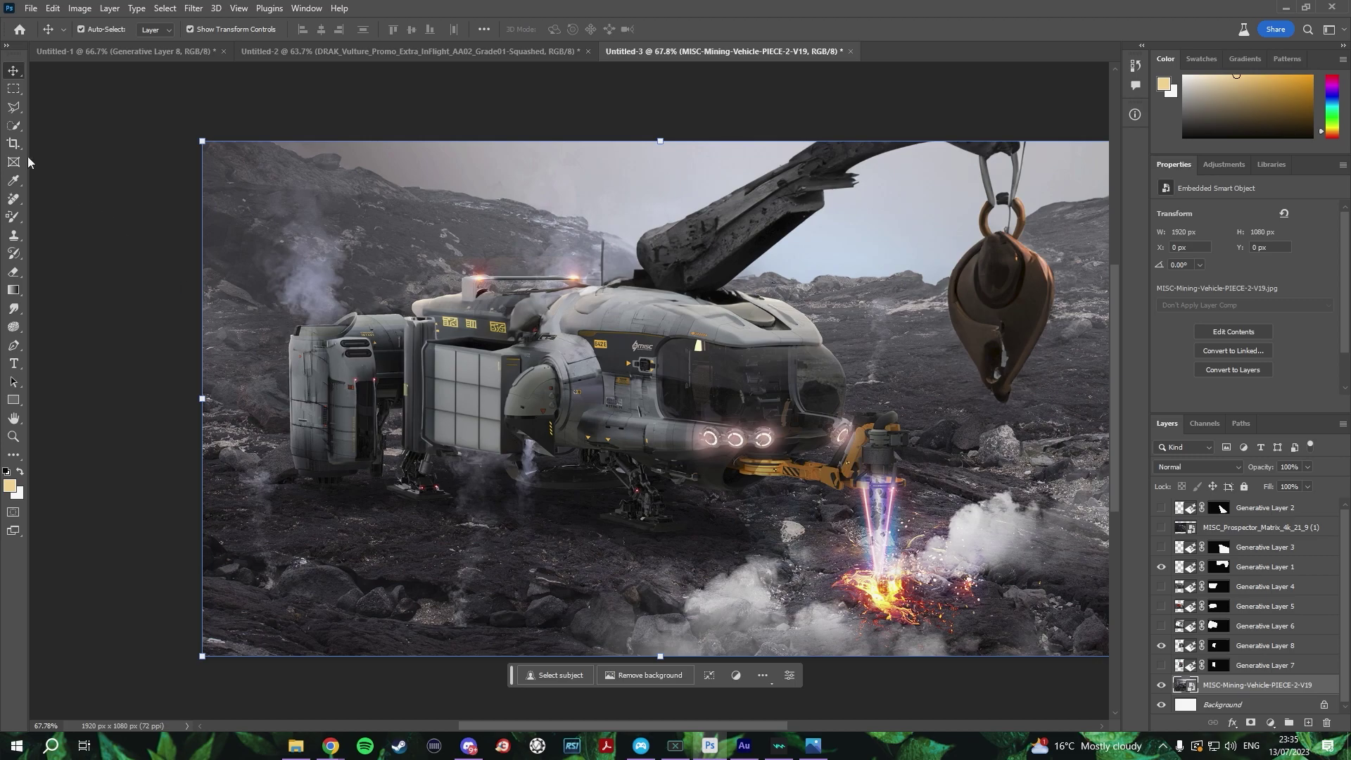
{"action": "left_click", "coordinate": [12, 109]}
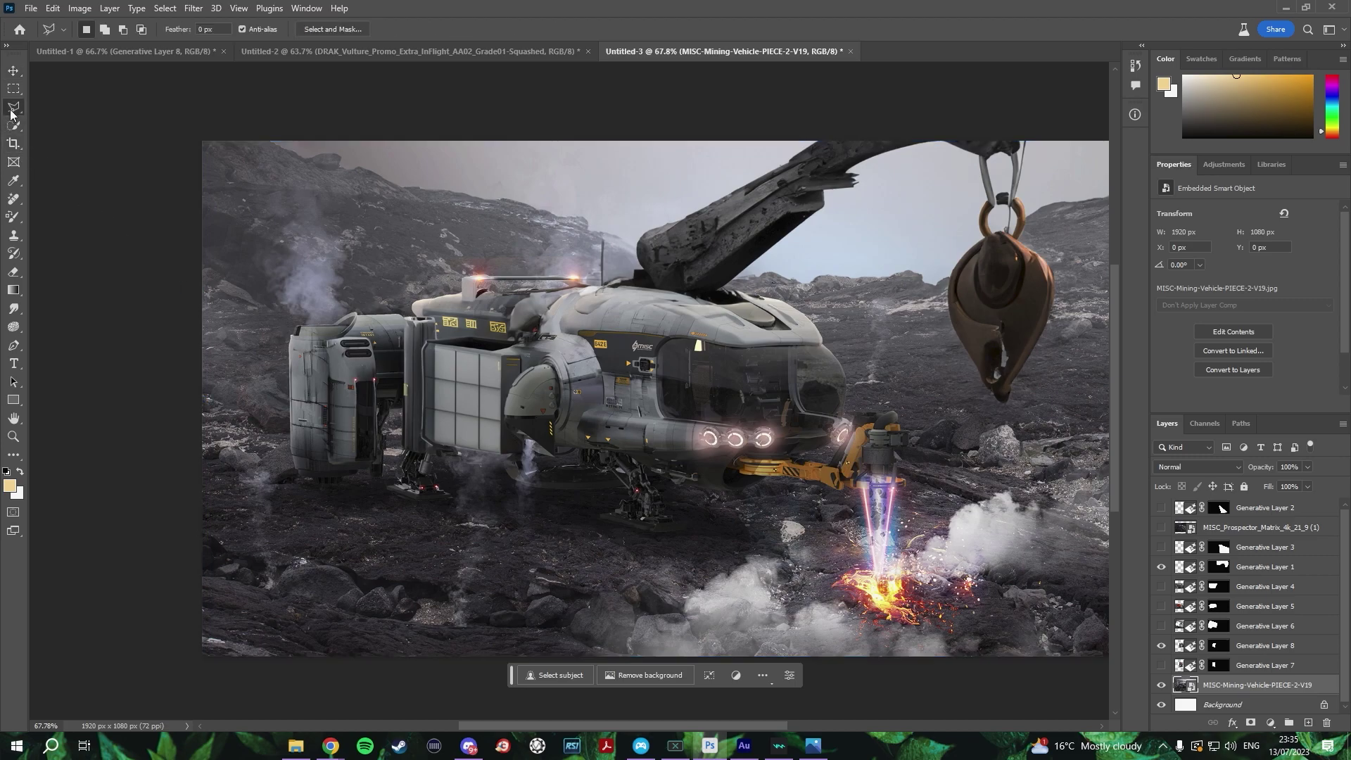
{"action": "left_click", "coordinate": [611, 291]}
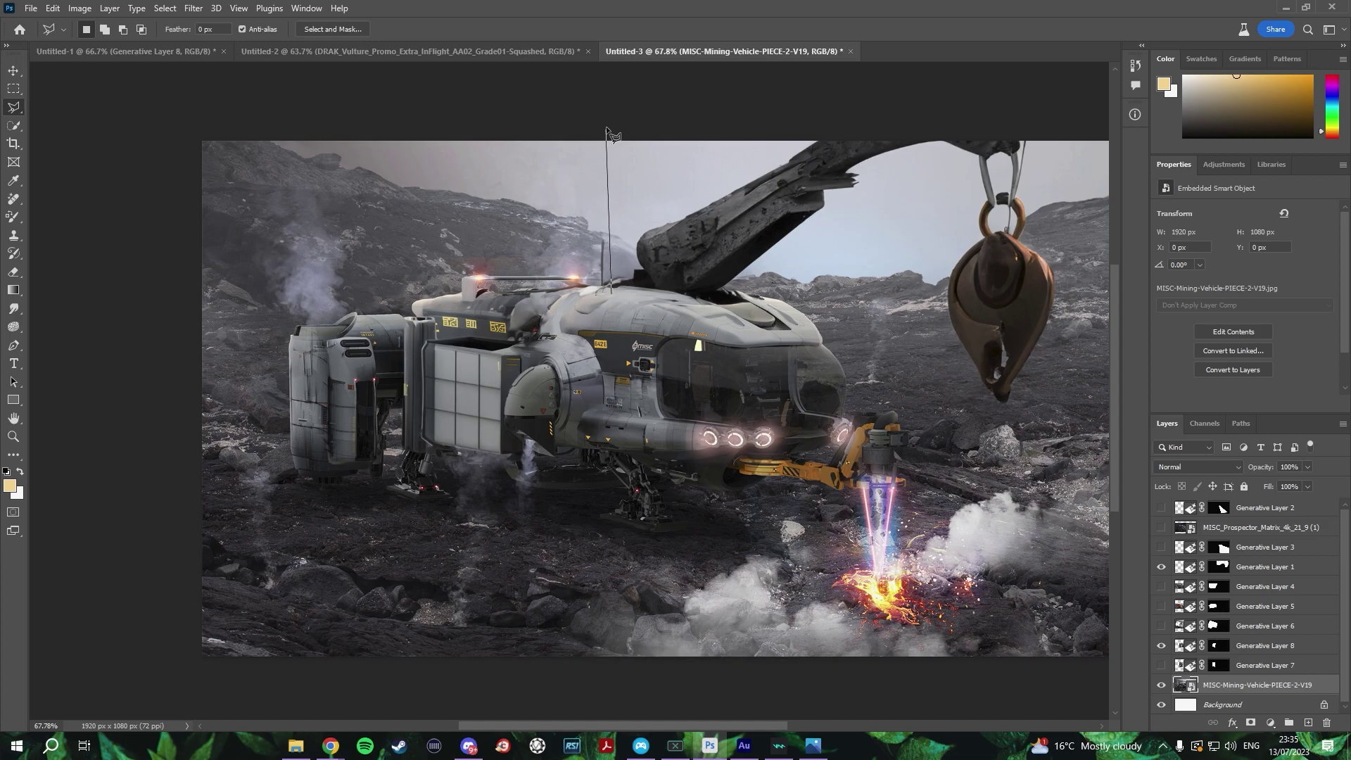
{"action": "left_click", "coordinate": [607, 128]}
{"action": "left_click", "coordinate": [509, 119]}
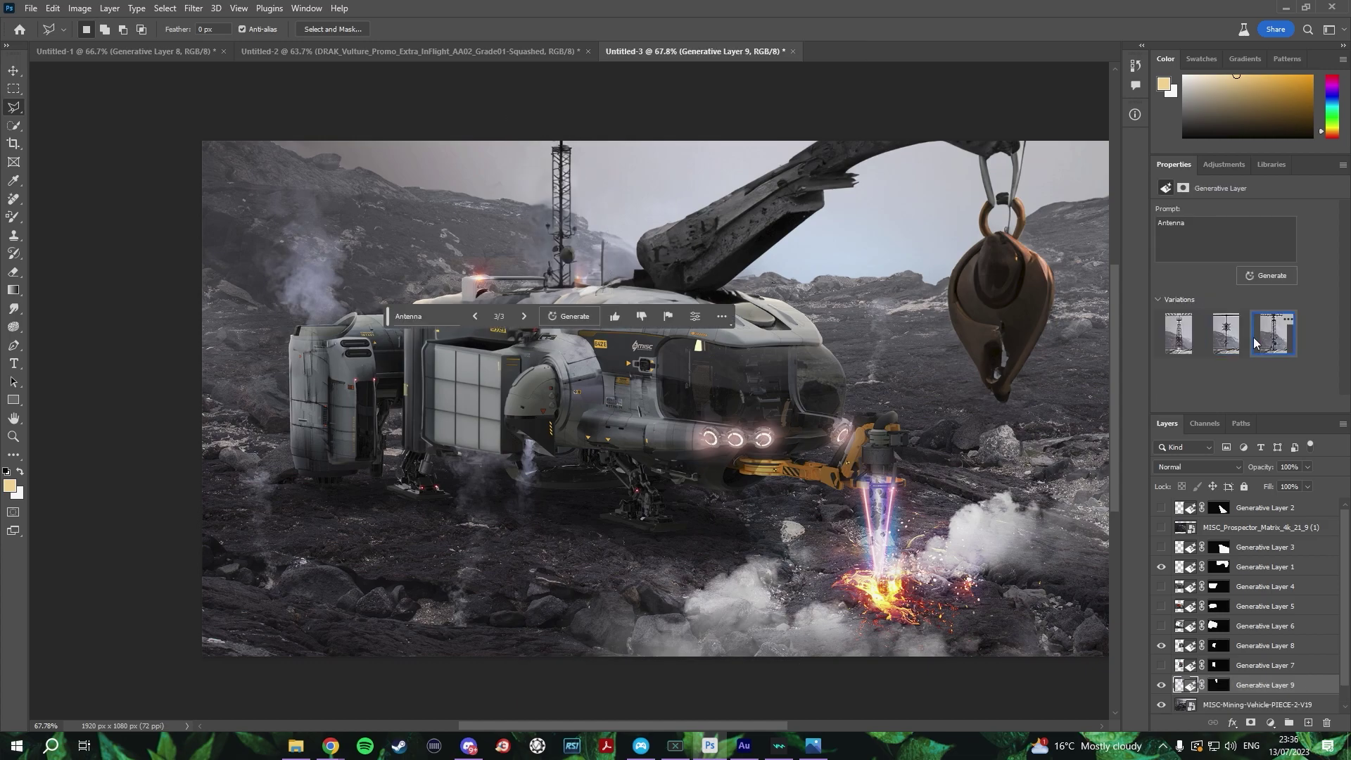
Compare the antenna variations and keep the red lattice tower antenna.
{"action": "left_click", "coordinate": [1226, 333]}
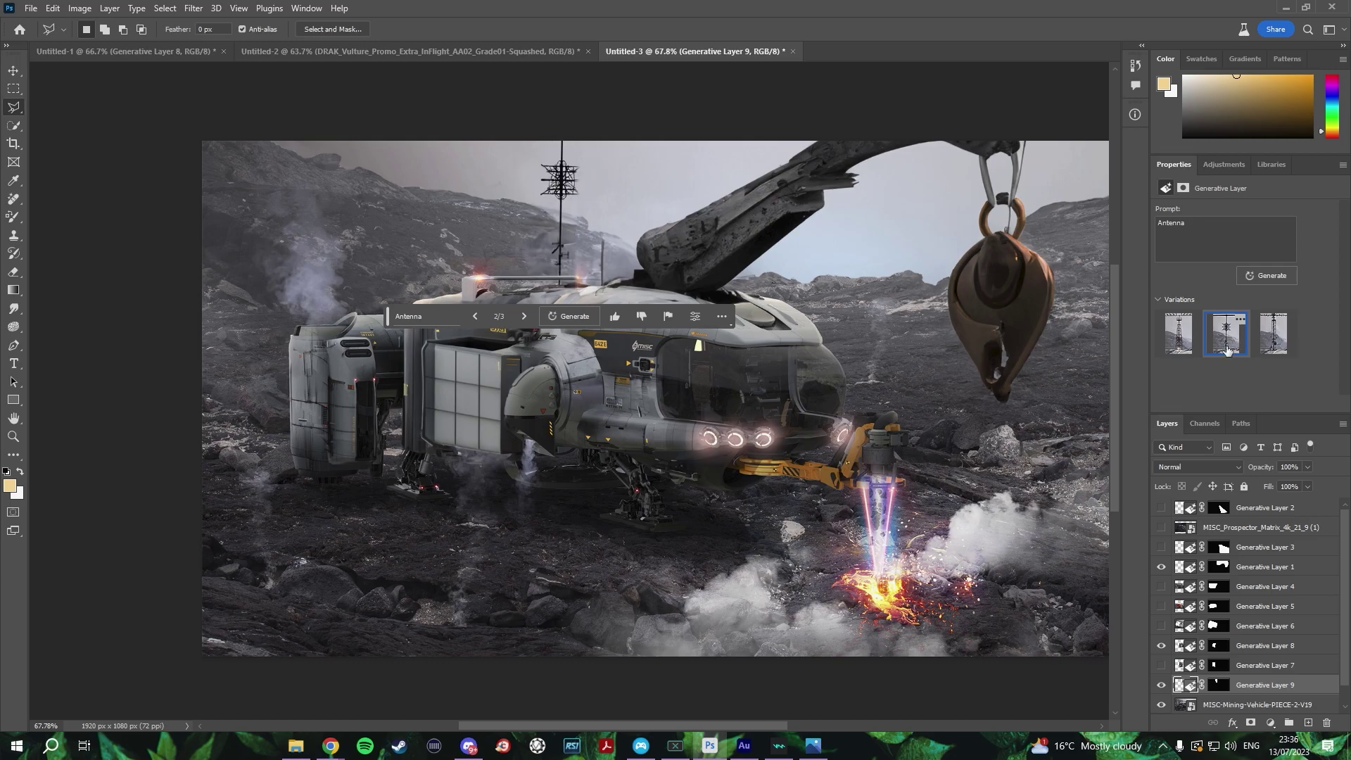
{"action": "left_click", "coordinate": [1178, 334]}
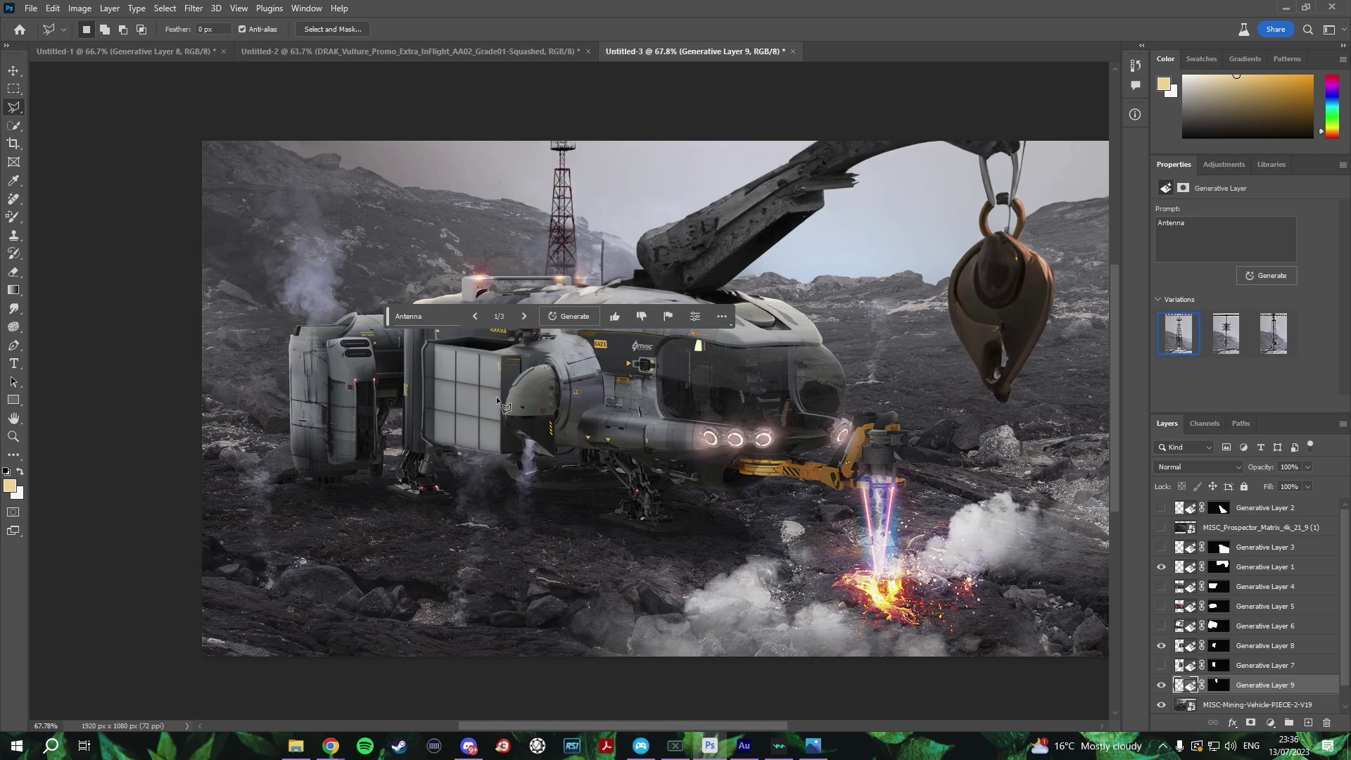
{"action": "scroll", "coordinate": [556, 385], "scroll_direction": "down", "scroll_amount": 1}
{"action": "scroll", "coordinate": [928, 433], "scroll_direction": "up", "scroll_amount": 1}
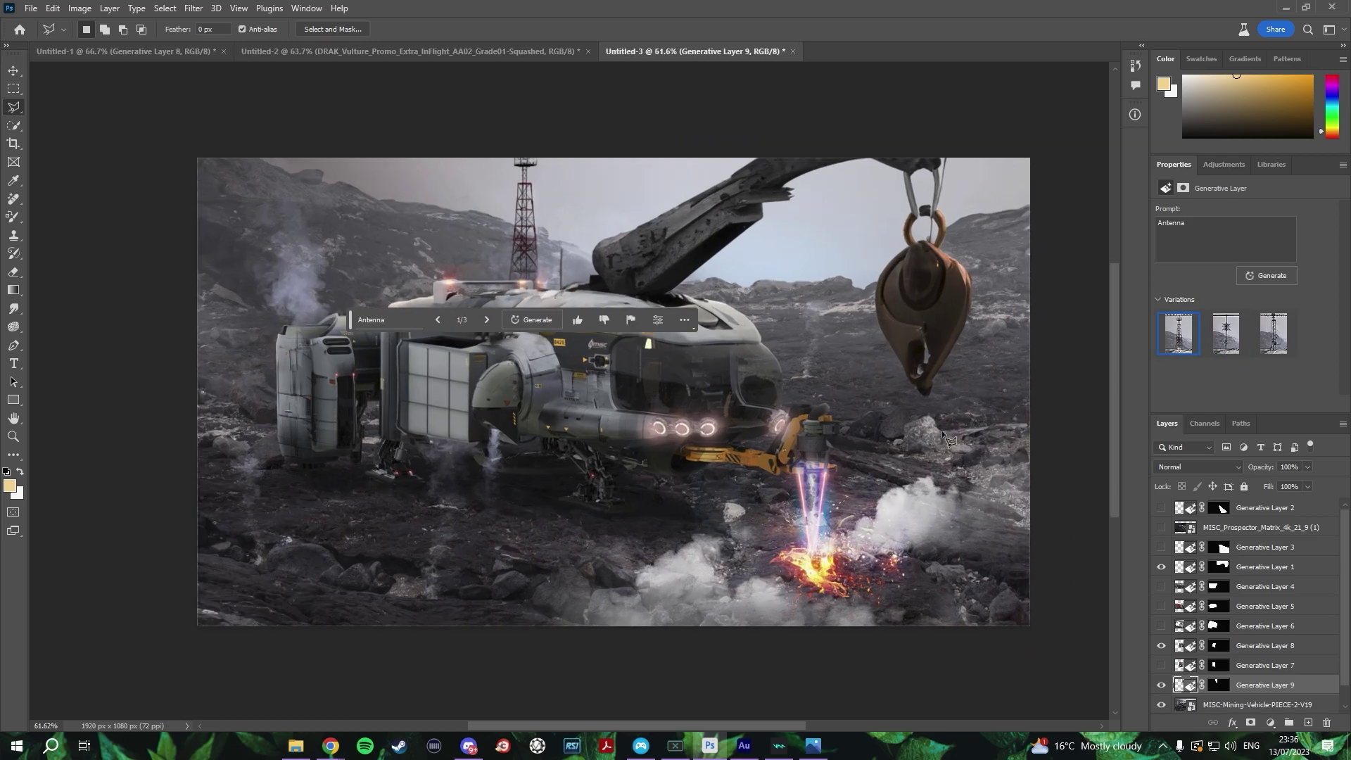
{"action": "left_click", "coordinate": [1274, 333]}
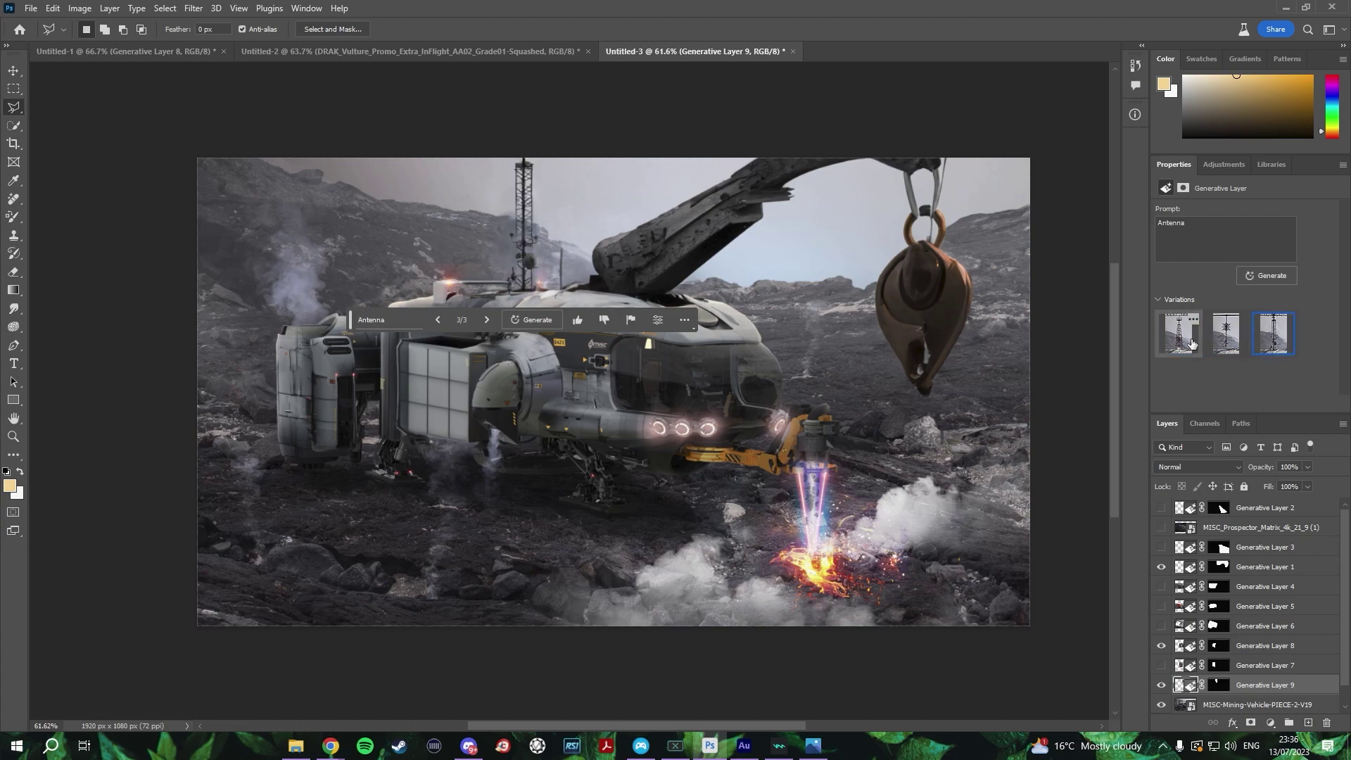
{"action": "left_click", "coordinate": [1182, 344]}
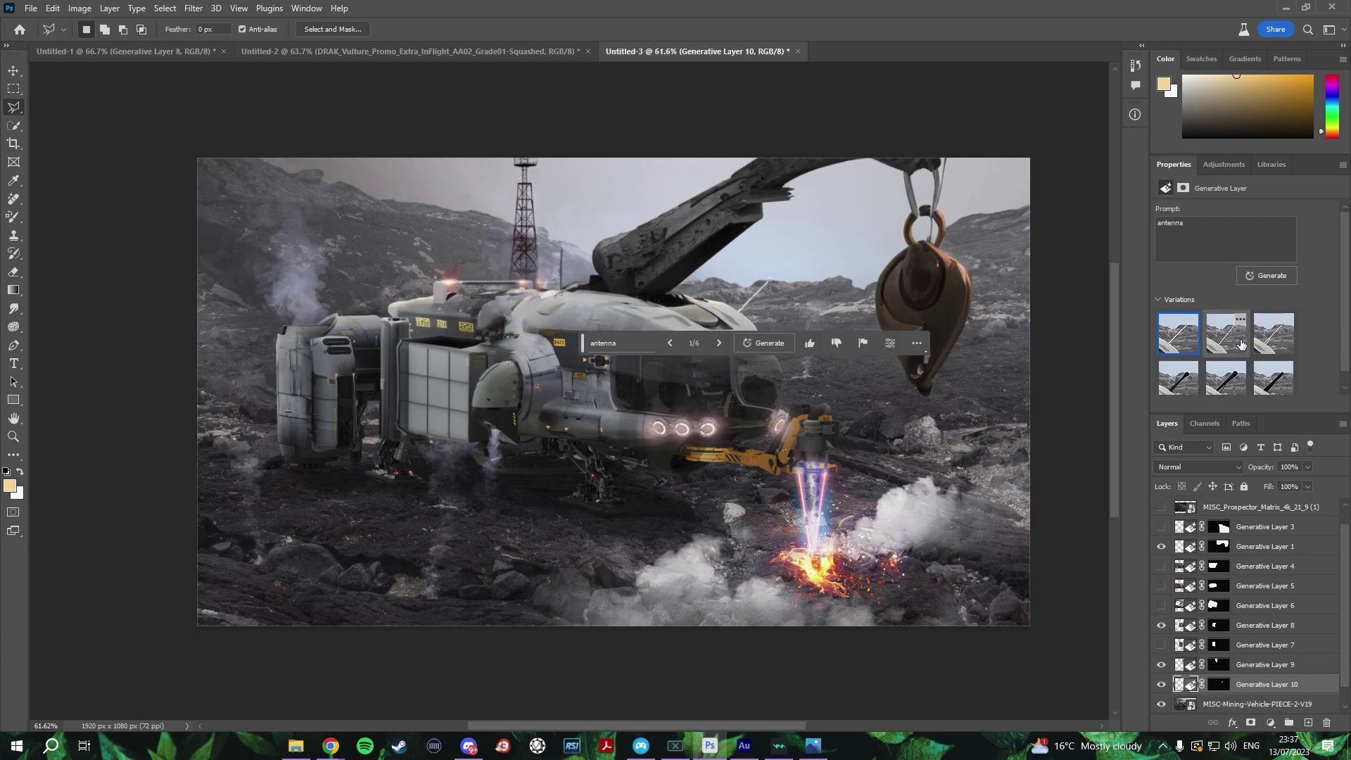
Choose the third variation of the new antenna on the vehicle's roof.
{"action": "left_click", "coordinate": [1282, 337]}
{"action": "left_click", "coordinate": [1188, 338]}
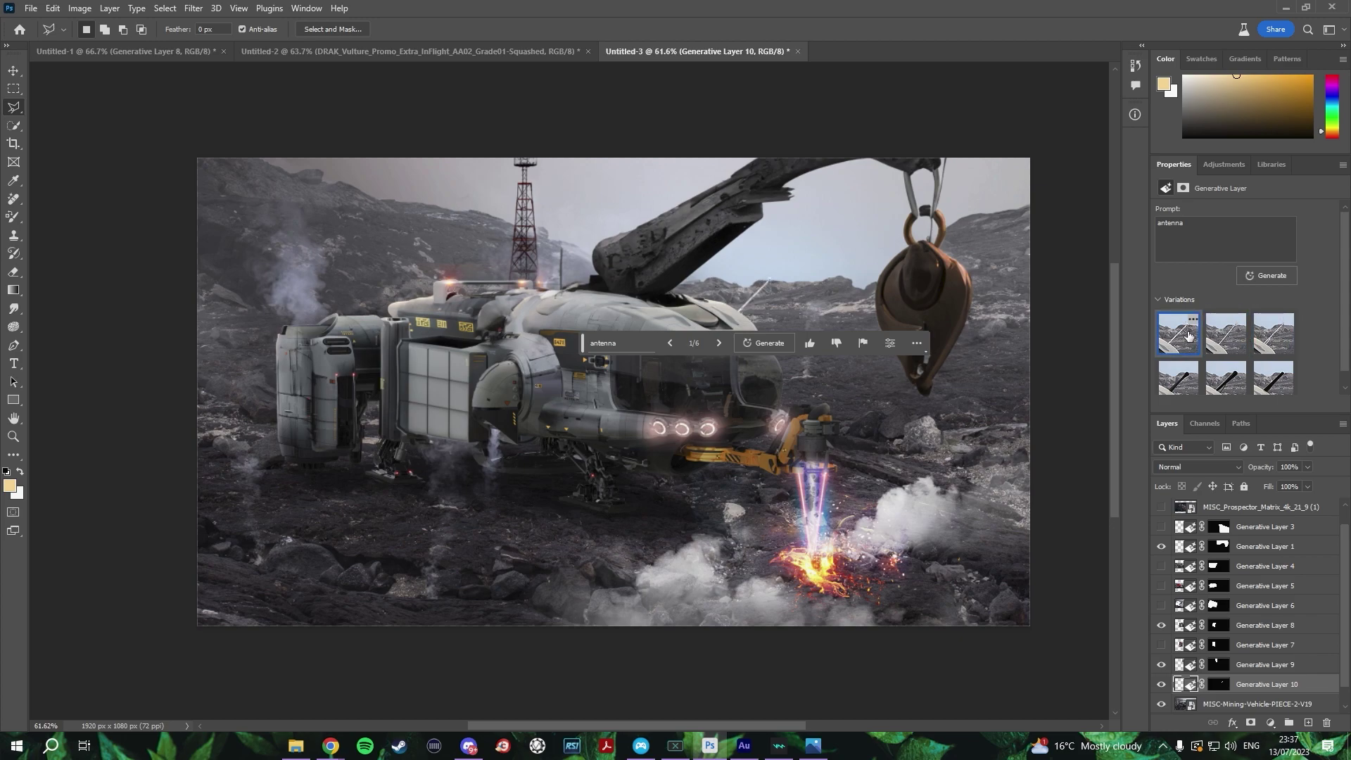
{"action": "left_click", "coordinate": [1285, 345]}
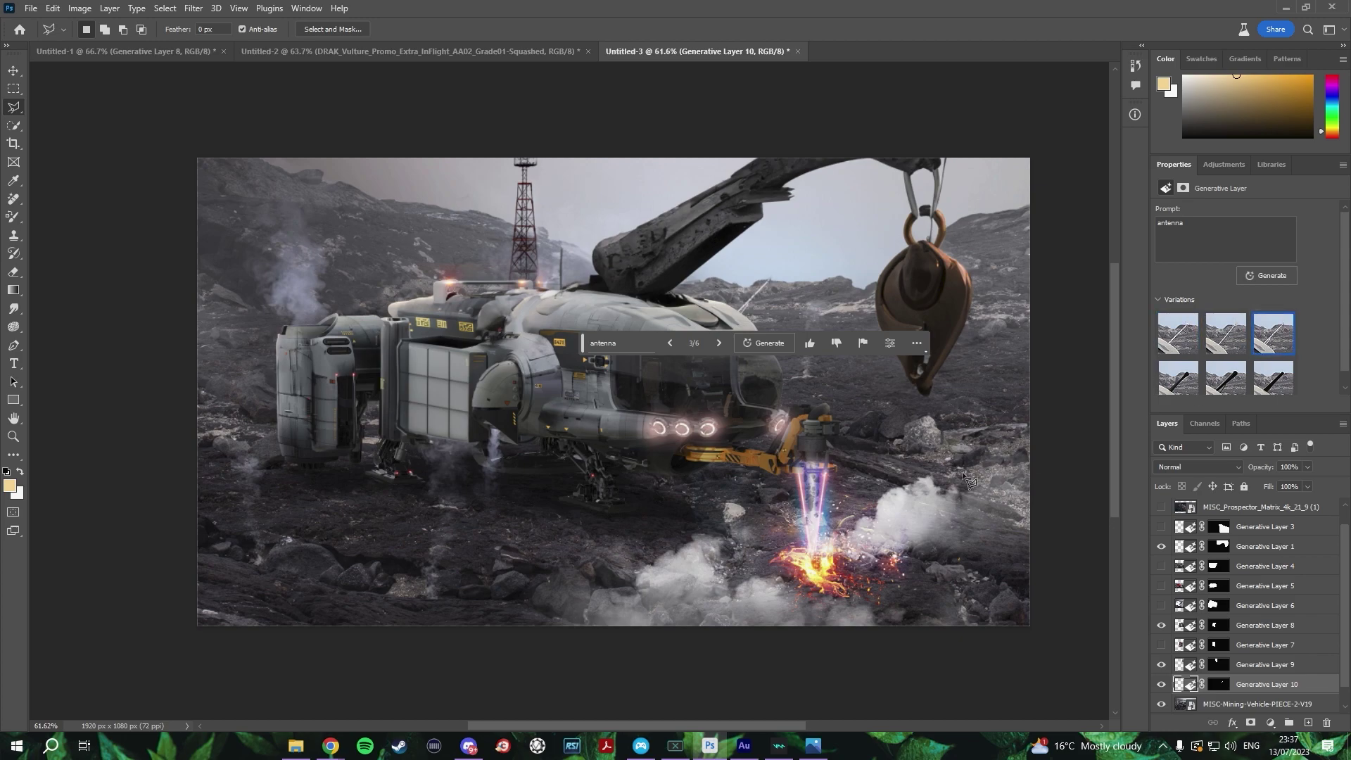
{"action": "left_click", "coordinate": [13, 70]}
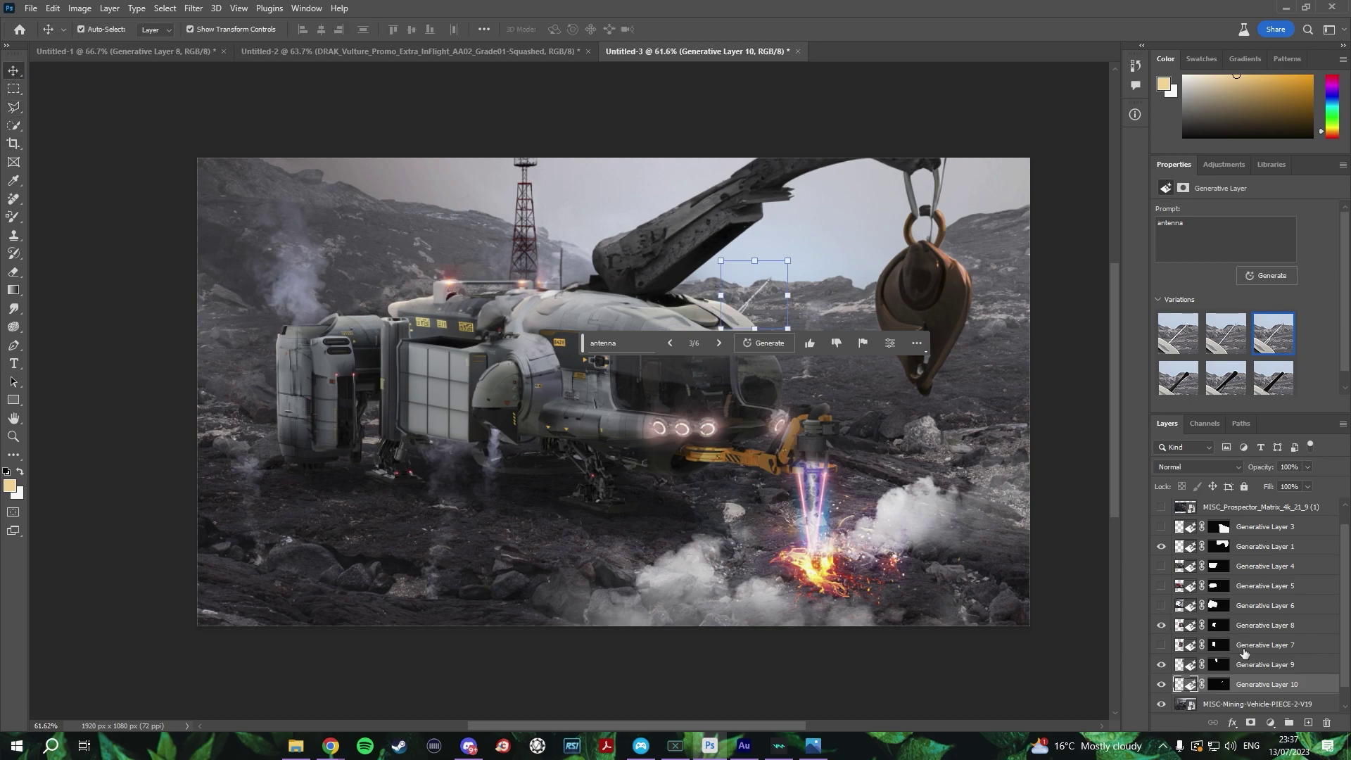
{"action": "scroll", "coordinate": [1260, 678], "scroll_direction": "down", "scroll_amount": 1}
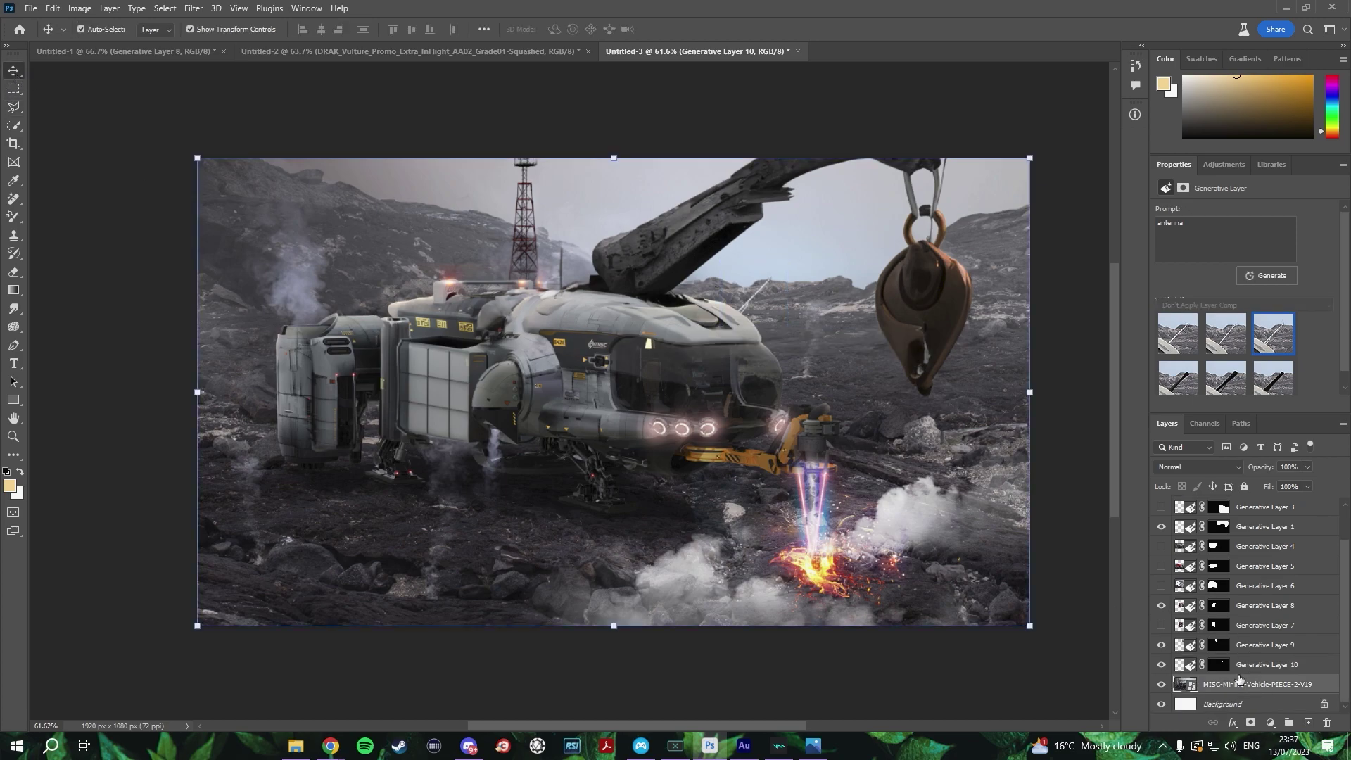
{"action": "key", "text": "l"}
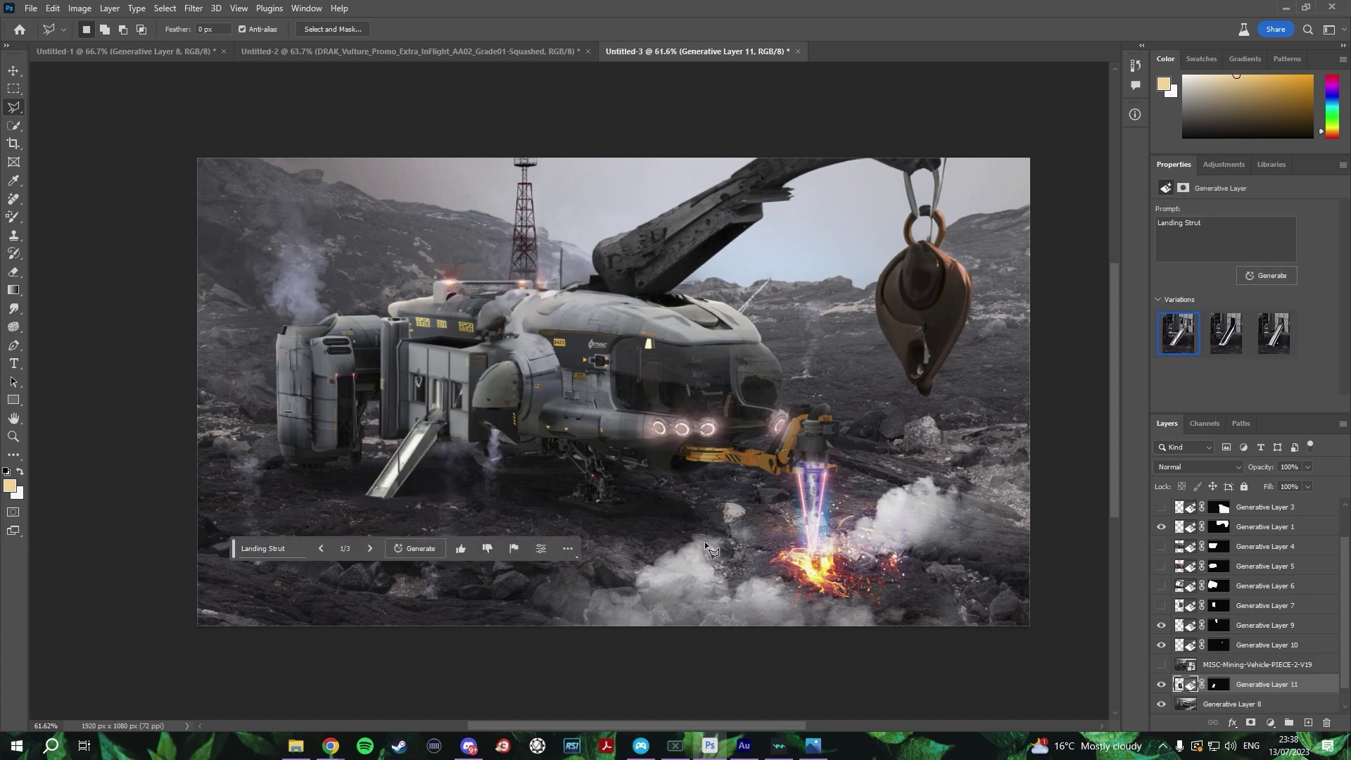
Compare the landing strut variations against the slide ramps and settle on the stair-ramp version.
{"action": "left_click", "coordinate": [1226, 334]}
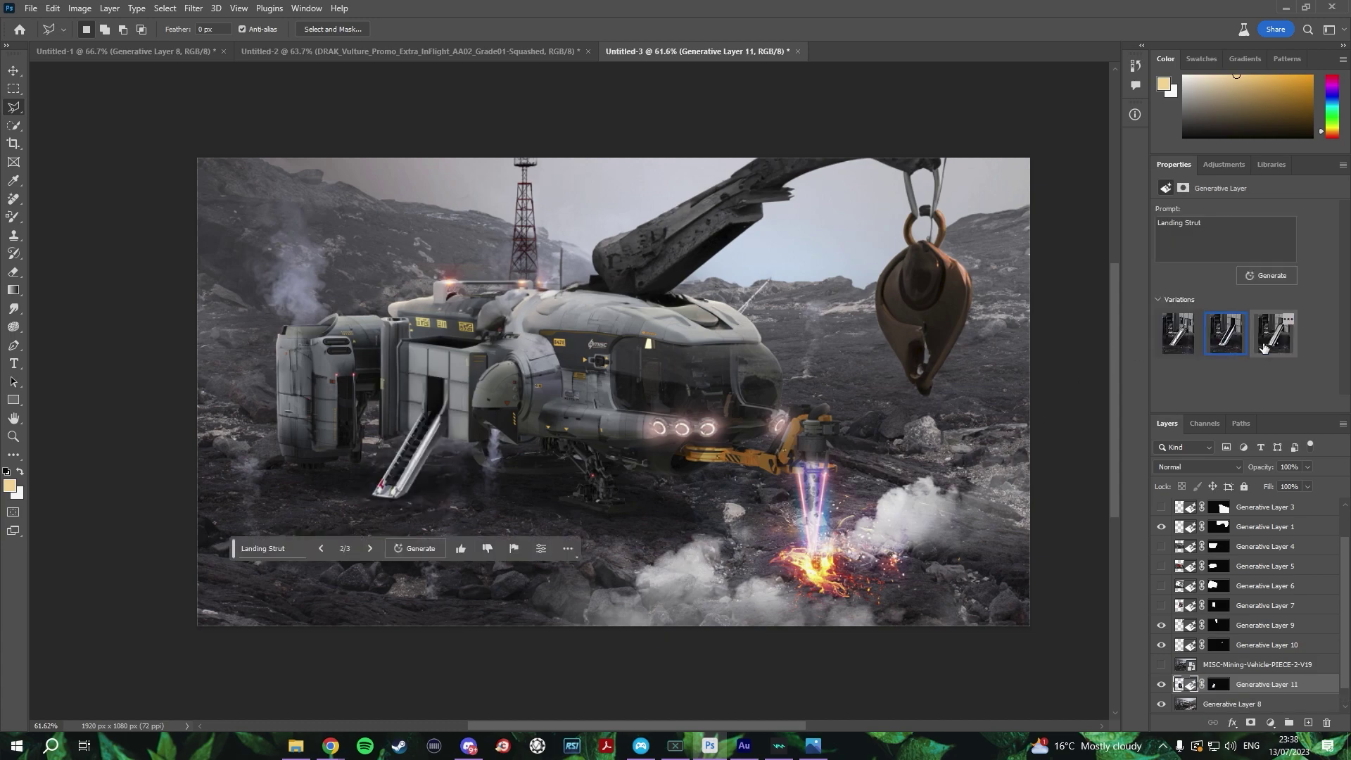
{"action": "left_click", "coordinate": [1259, 347]}
{"action": "left_click", "coordinate": [1235, 345]}
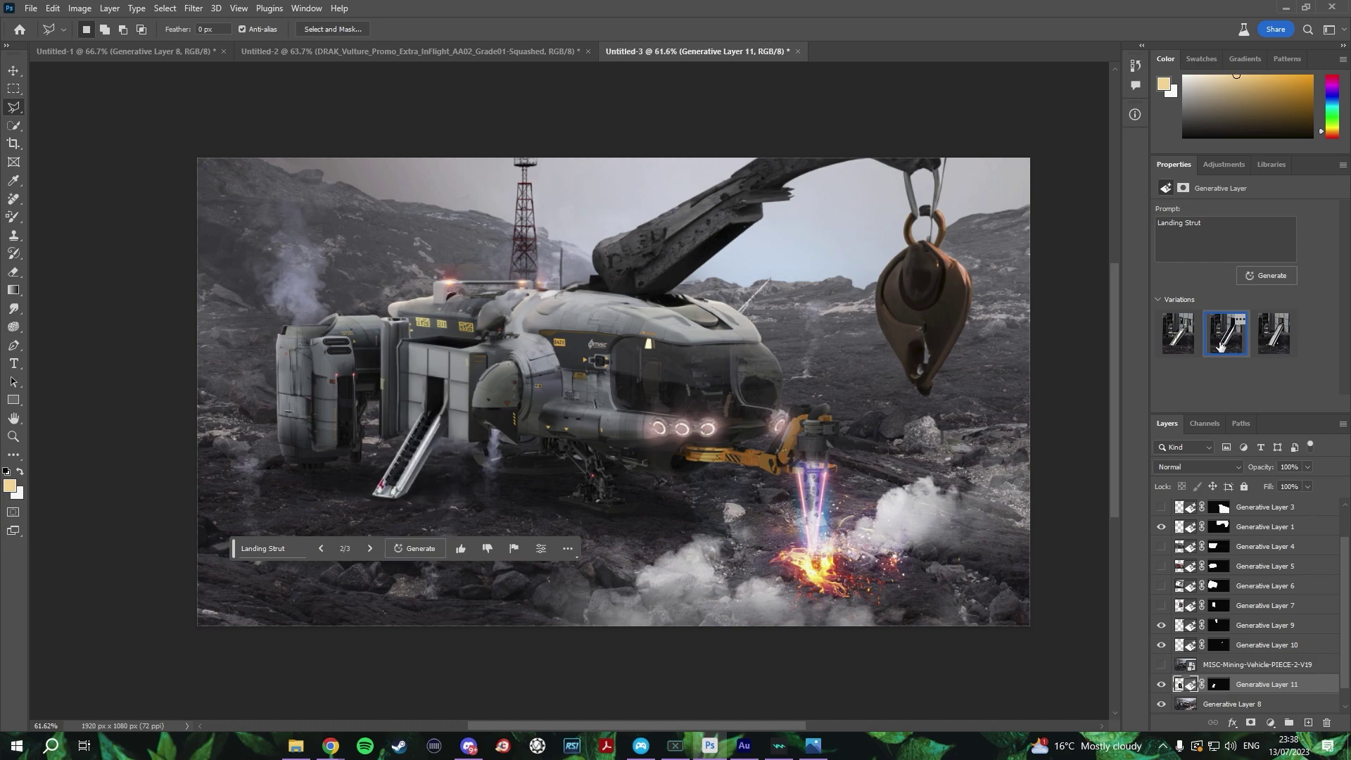
{"action": "left_click", "coordinate": [1264, 354]}
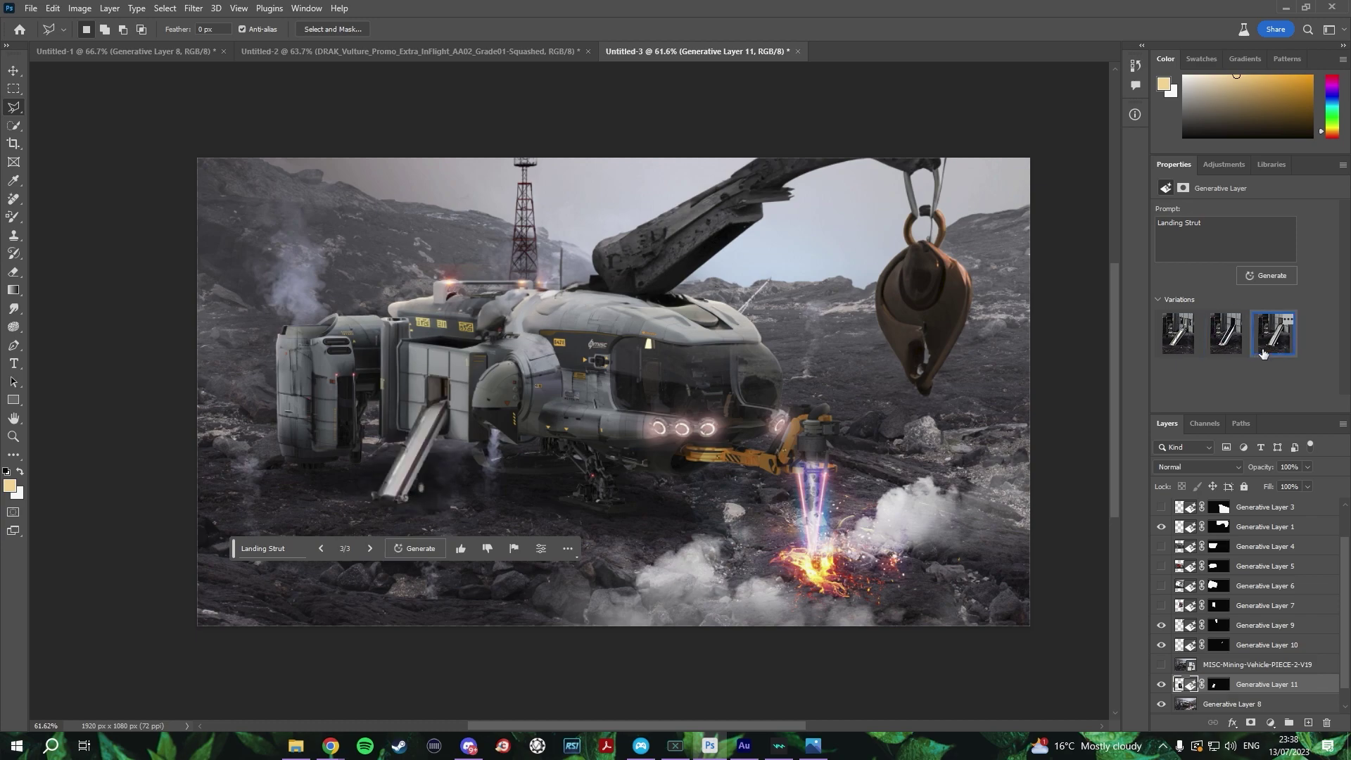
{"action": "left_click", "coordinate": [1224, 345]}
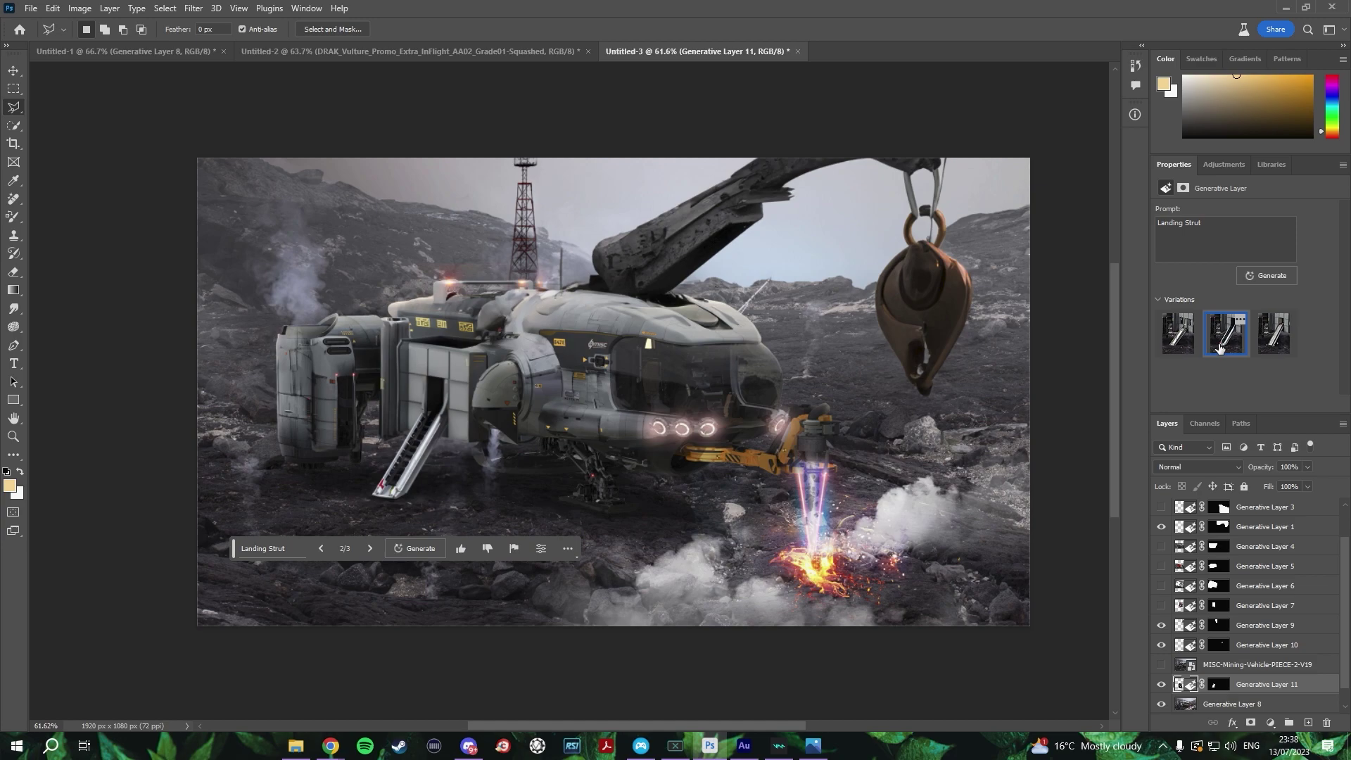
{"action": "left_click", "coordinate": [1180, 349]}
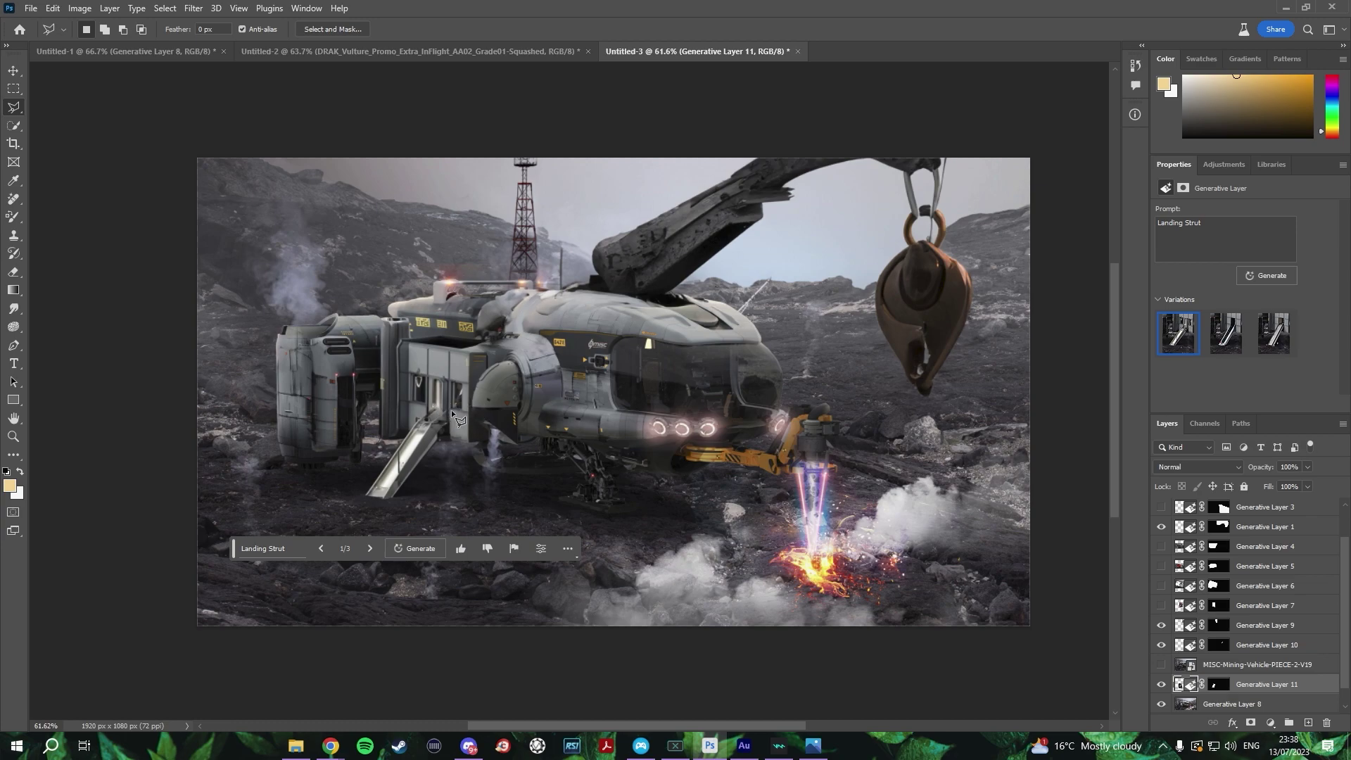
{"action": "left_click", "coordinate": [1226, 333]}
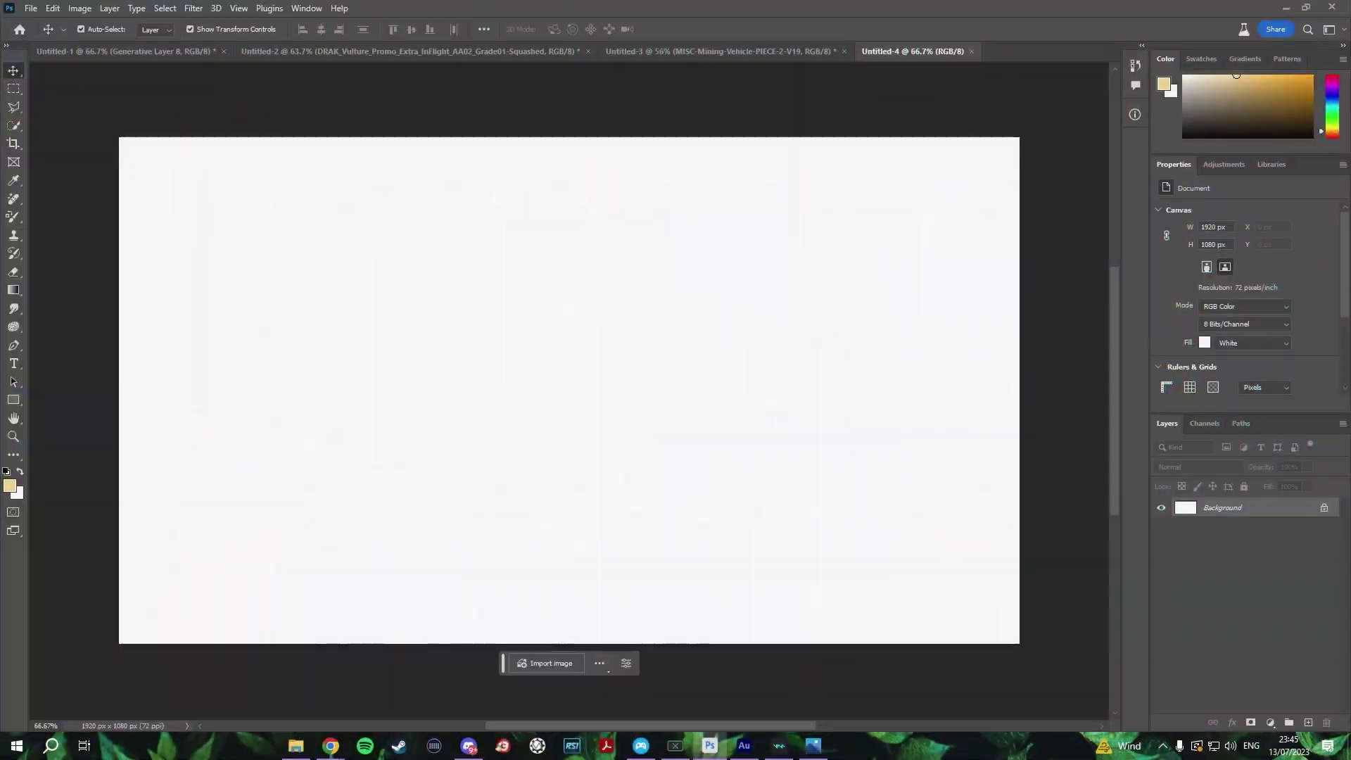
Drop the snowy Carrack image file onto the Untitled-4 canvas and commit it.
{"action": "left_click_drag", "start_coordinate": [582, 376], "coordinate": [585, 378]}
{"action": "key", "text": "Return"}
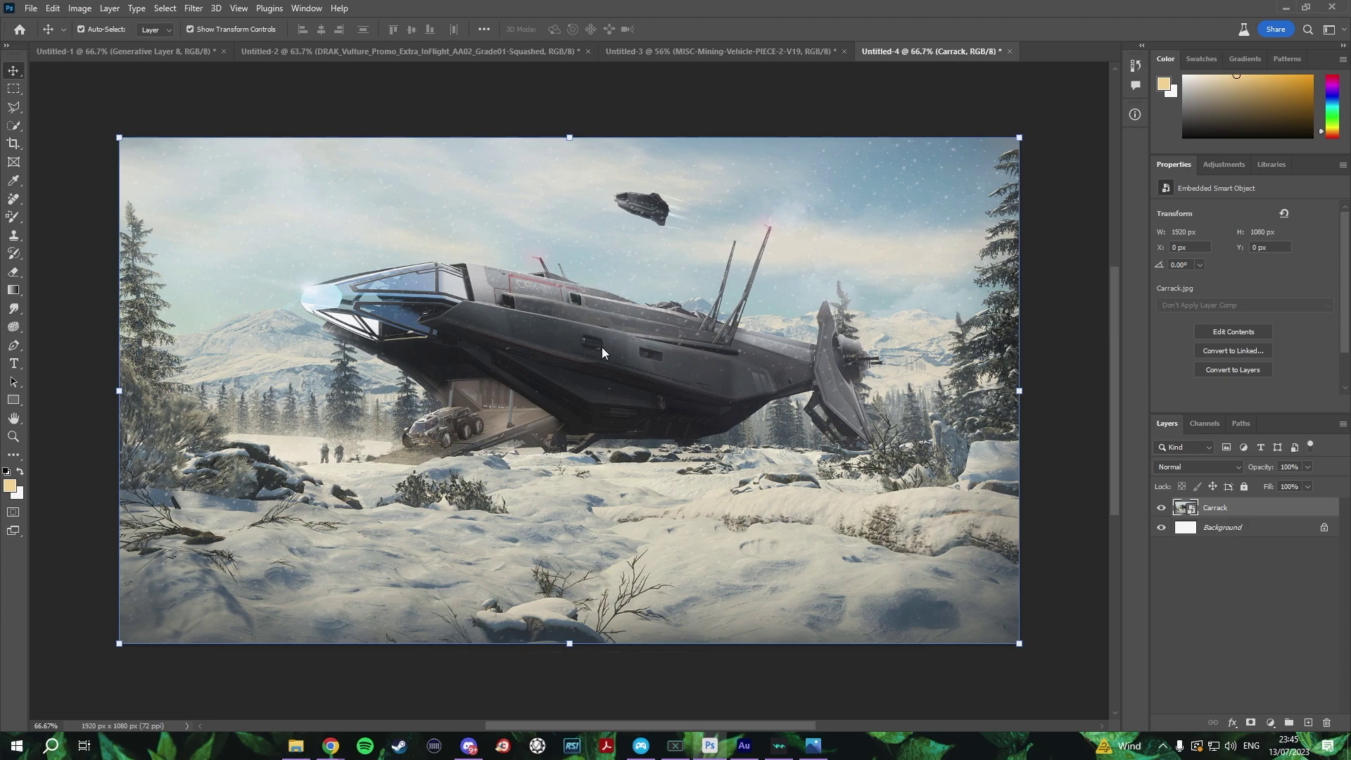
Bring in the Carrack_Whiteskin_SKU-Min image, hide it, and select the snowy Carrack layer.
{"action": "key", "text": "ctrl+t"}
{"action": "key", "text": "Return"}
{"action": "key", "text": "Return"}
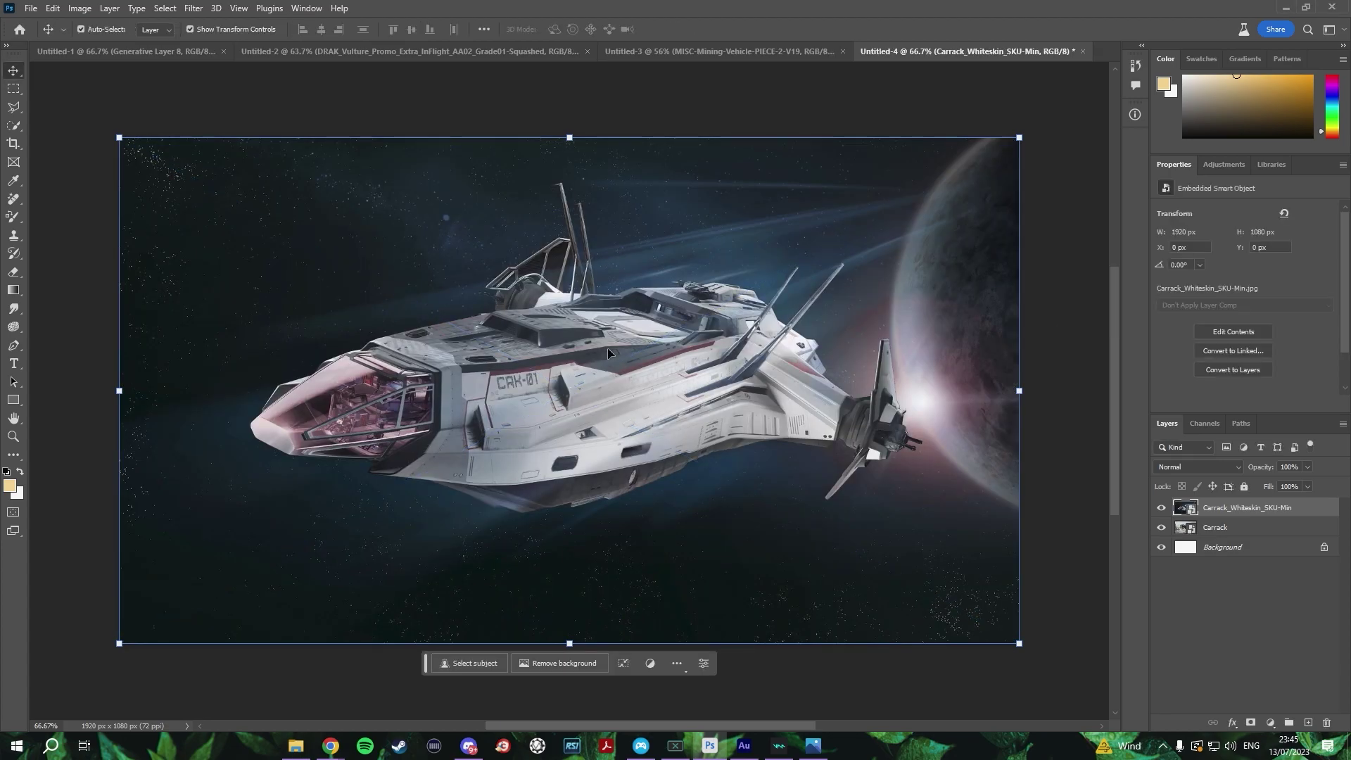
{"action": "left_click", "coordinate": [1162, 508]}
{"action": "left_click", "coordinate": [1228, 529]}
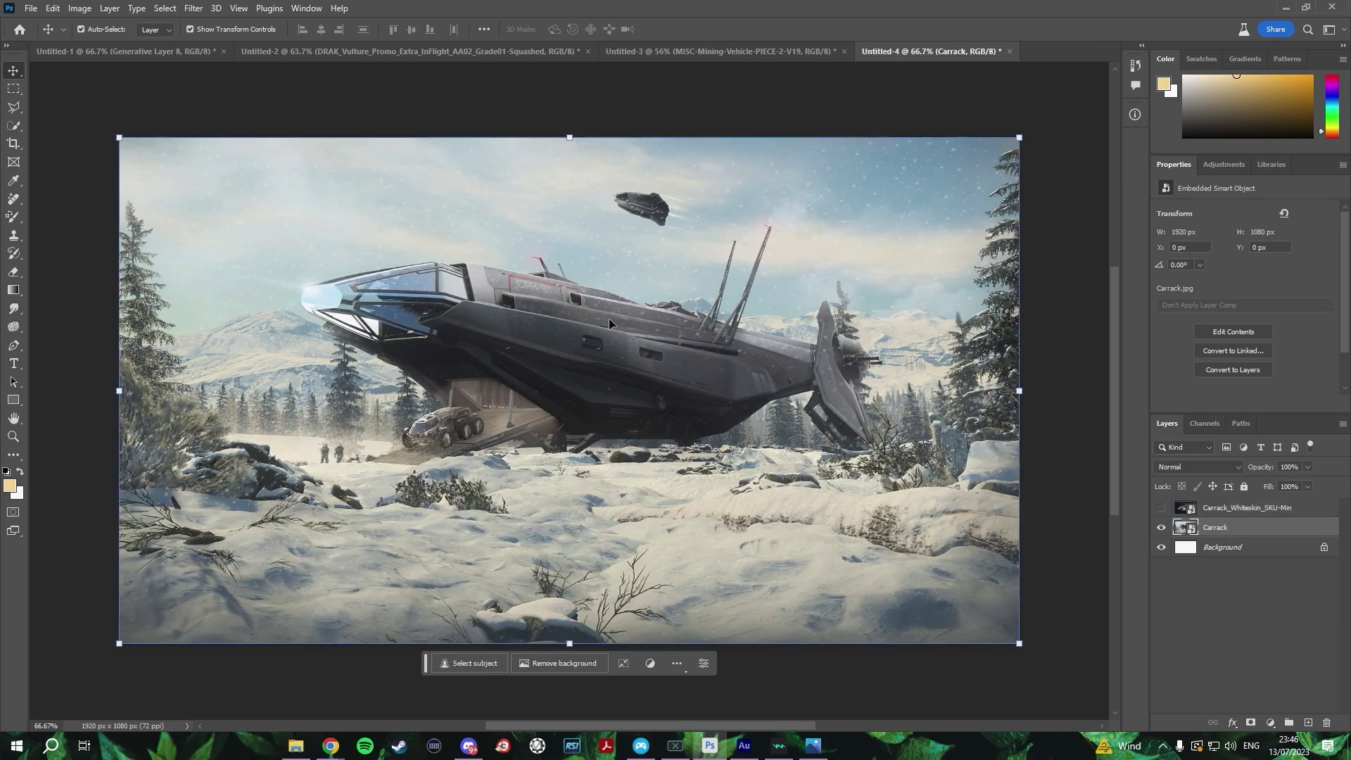
Marquee the small flying ship and remove it with Generative Fill, then deselect.
{"action": "left_click", "coordinate": [14, 88]}
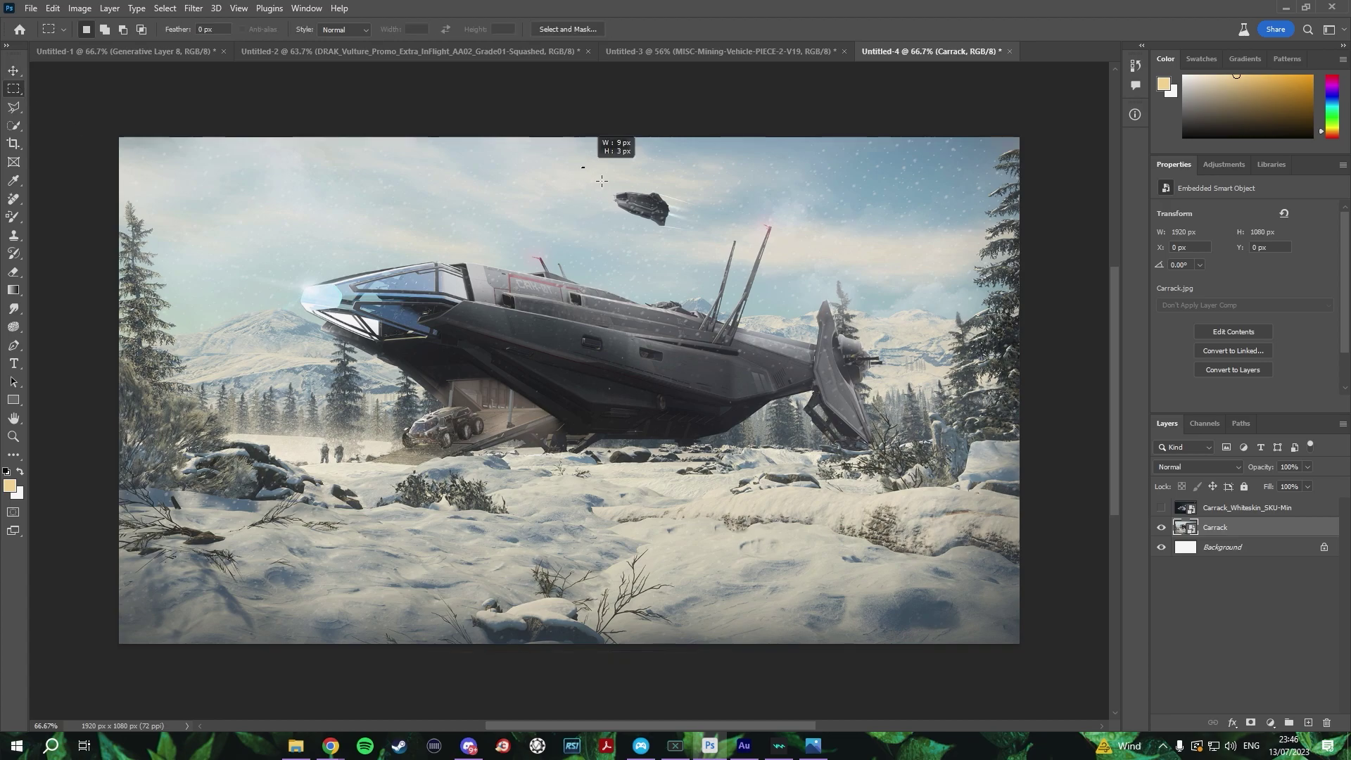
{"action": "left_click_drag", "start_coordinate": [580, 167], "coordinate": [690, 240]}
{"action": "left_click", "coordinate": [549, 159]}
{"action": "left_click_drag", "start_coordinate": [549, 159], "coordinate": [719, 245]}
{"action": "left_click", "coordinate": [719, 246]}
{"action": "left_click", "coordinate": [535, 260]}
{"action": "left_click", "coordinate": [715, 259]}
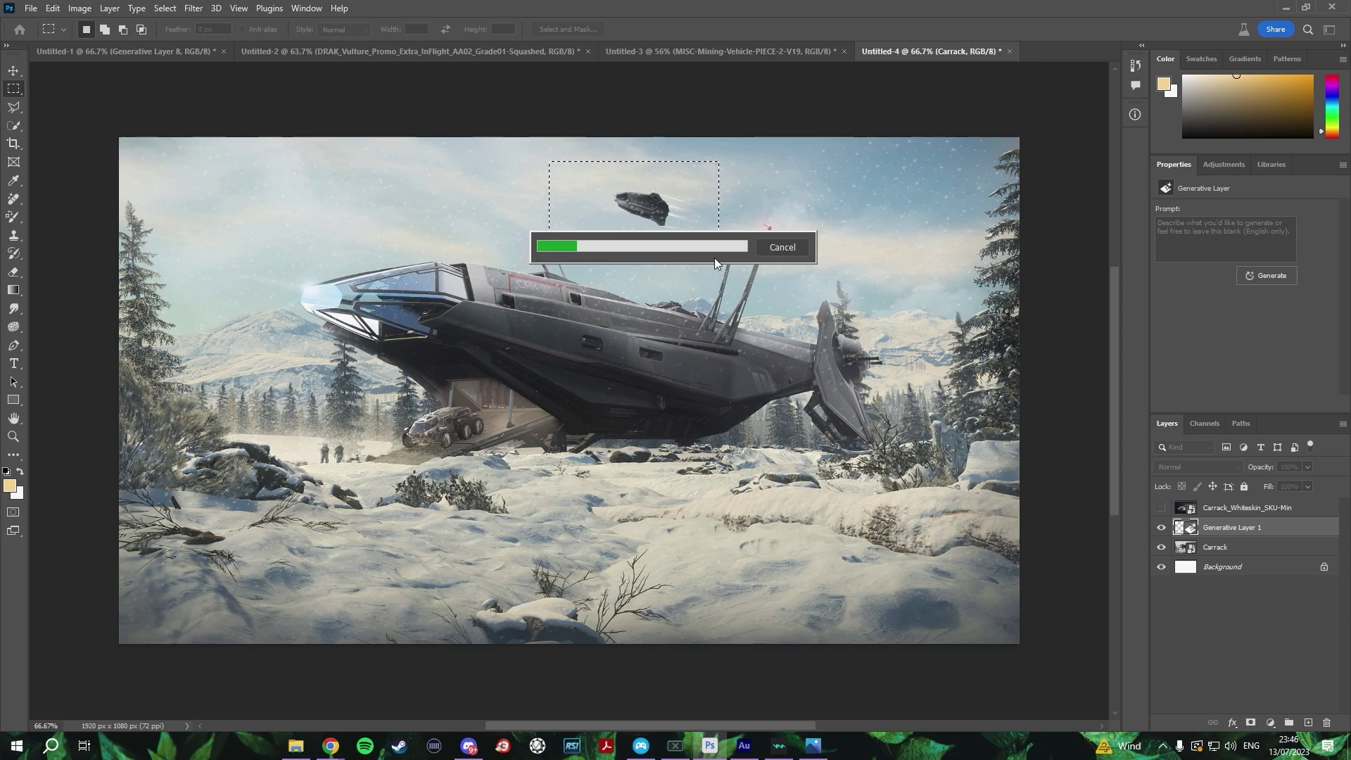
{"action": "key", "text": "v"}
{"action": "key", "text": "ctrl+d"}
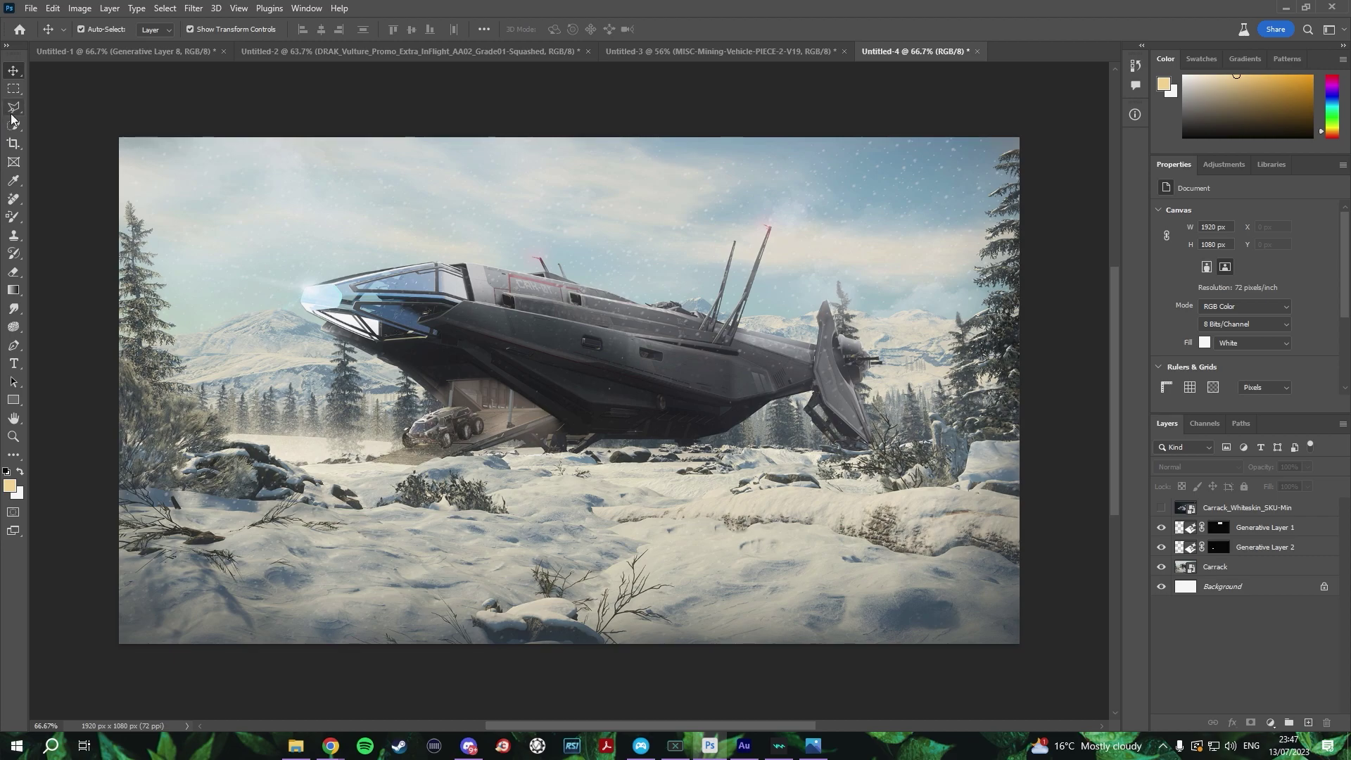
Outline the canopy on the snowy Carrack layer and compare the window-cleaner variations.
{"action": "left_click", "coordinate": [1225, 567]}
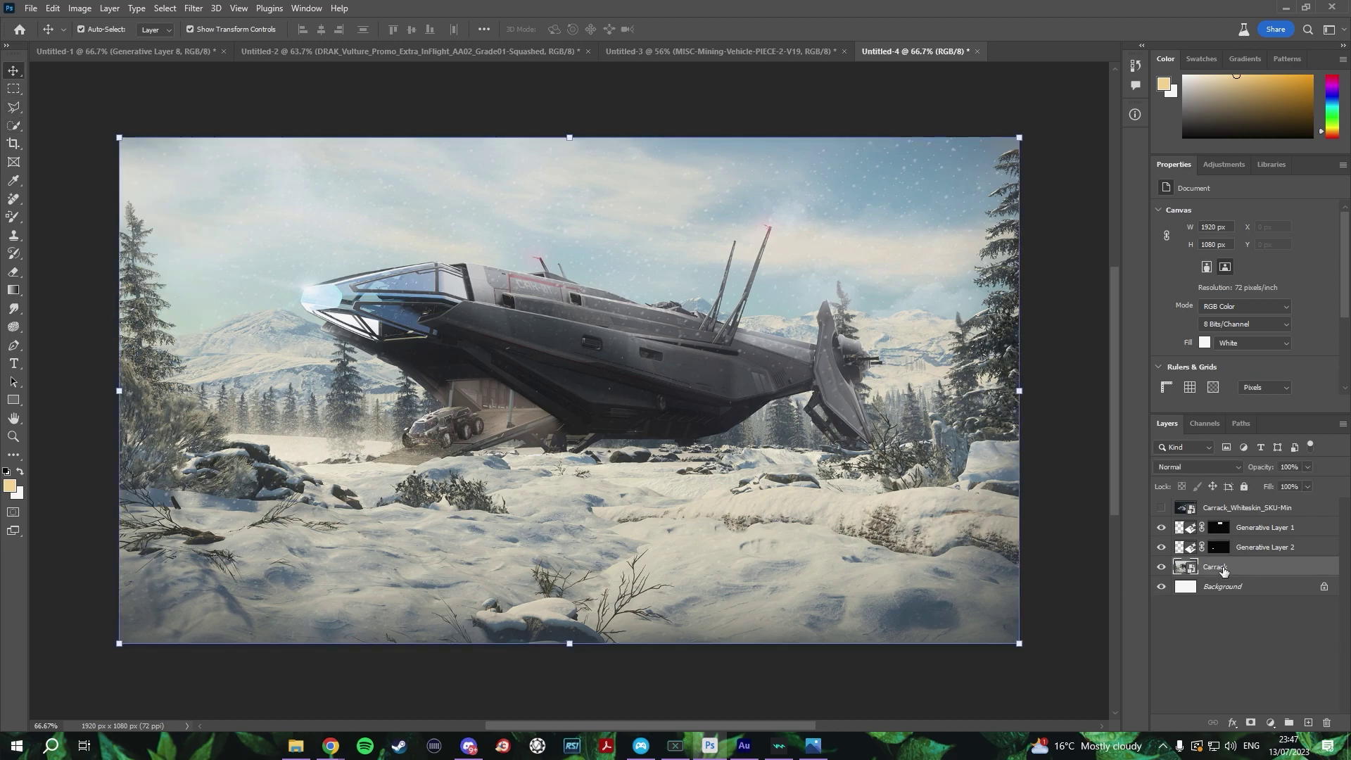
{"action": "left_click", "coordinate": [13, 107]}
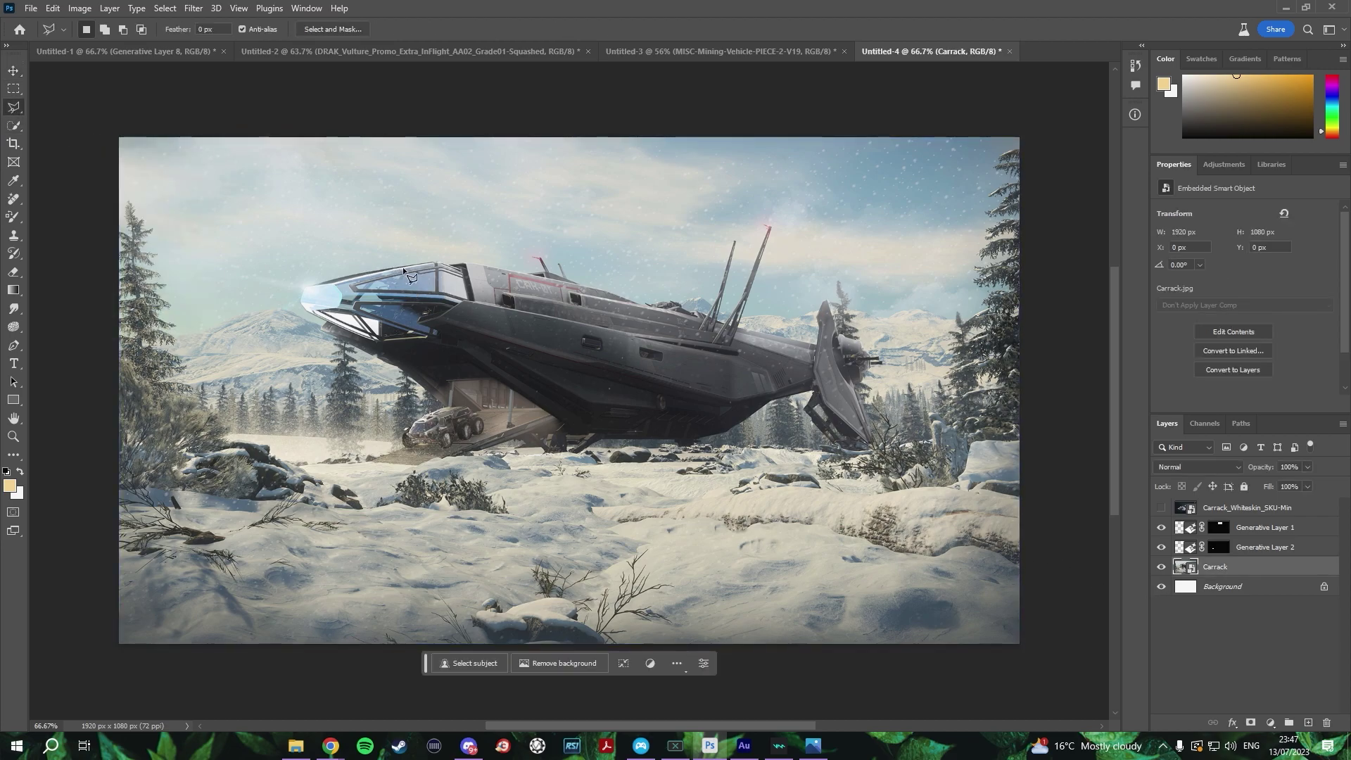
{"action": "left_click", "coordinate": [392, 269]}
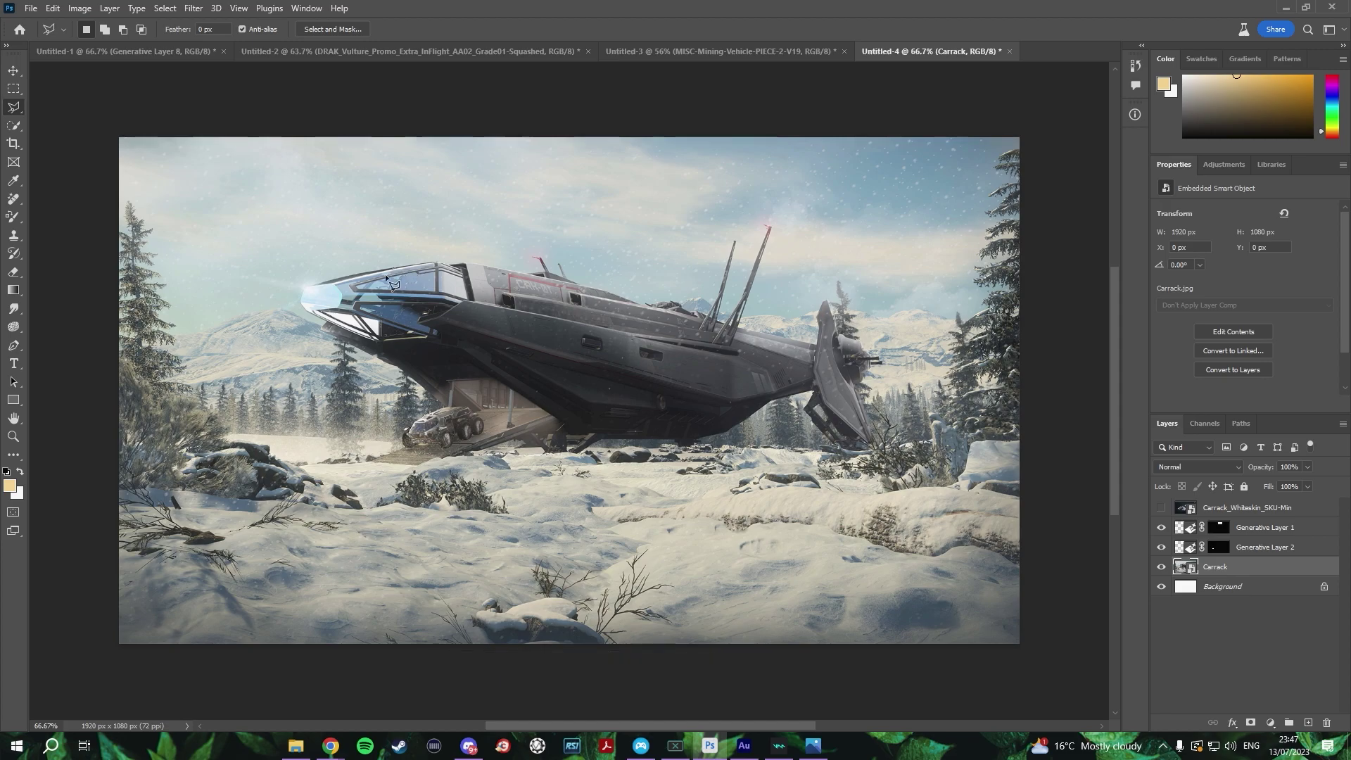
{"action": "left_click", "coordinate": [392, 315]}
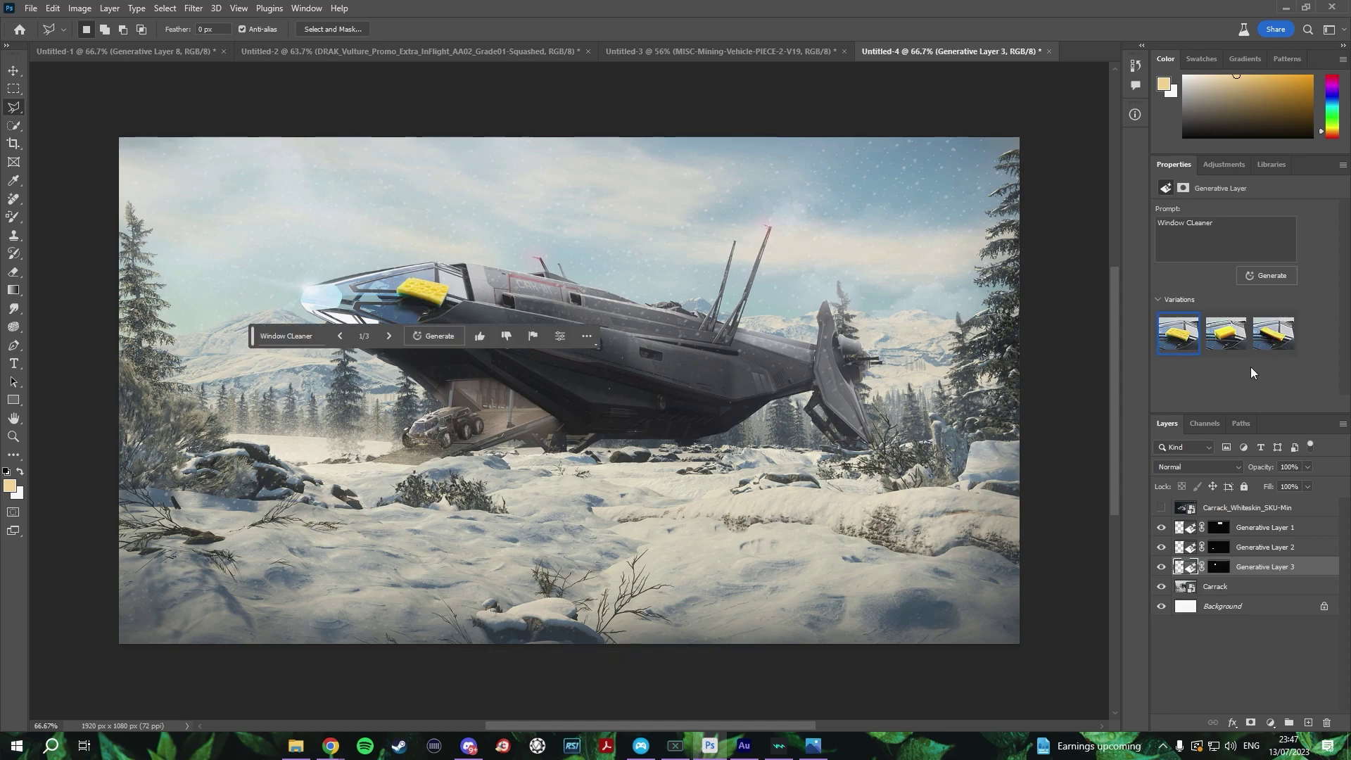
{"action": "left_click", "coordinate": [1244, 342]}
{"action": "left_click", "coordinate": [1267, 342]}
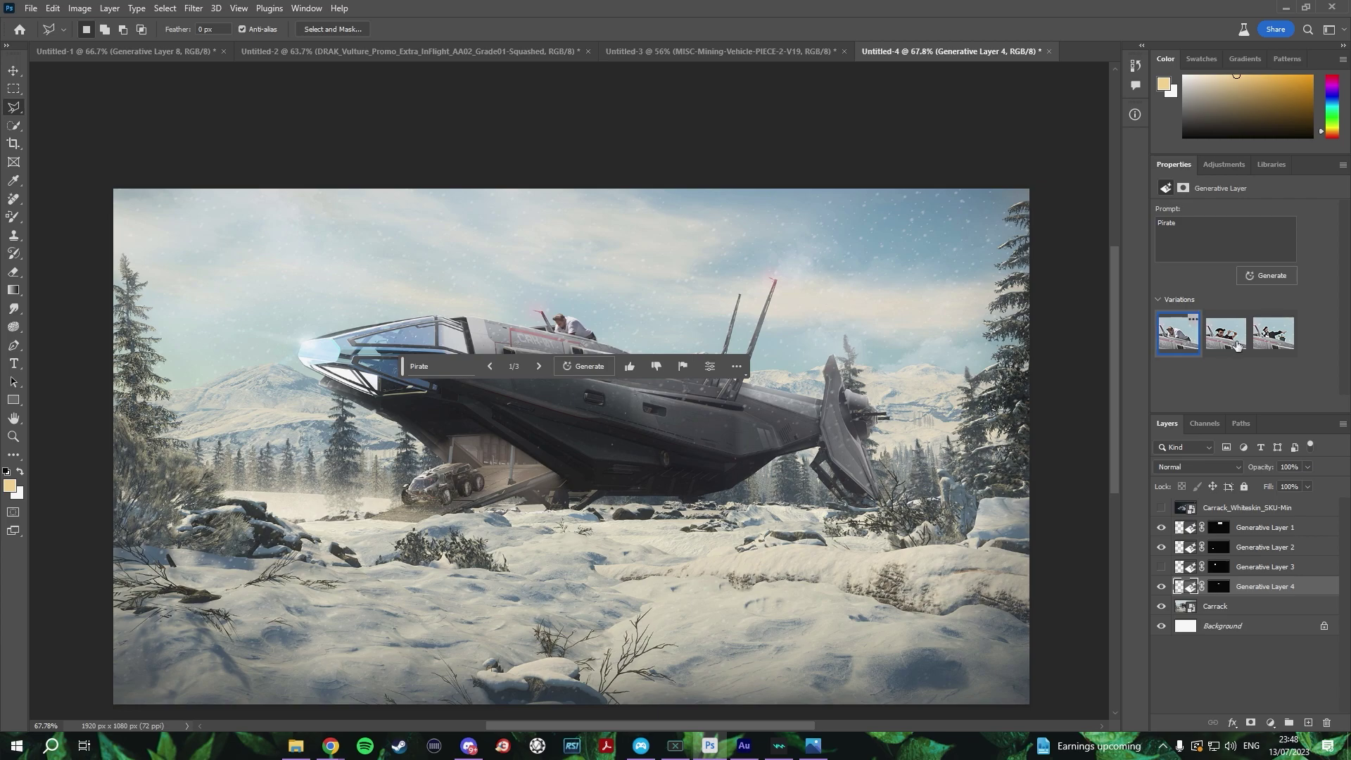
Compare the pirate variations and keep the third, hat-wearing one.
{"action": "left_click", "coordinate": [1273, 334]}
{"action": "left_click", "coordinate": [1178, 333]}
{"action": "scroll", "coordinate": [577, 331], "scroll_direction": "up", "scroll_amount": 10}
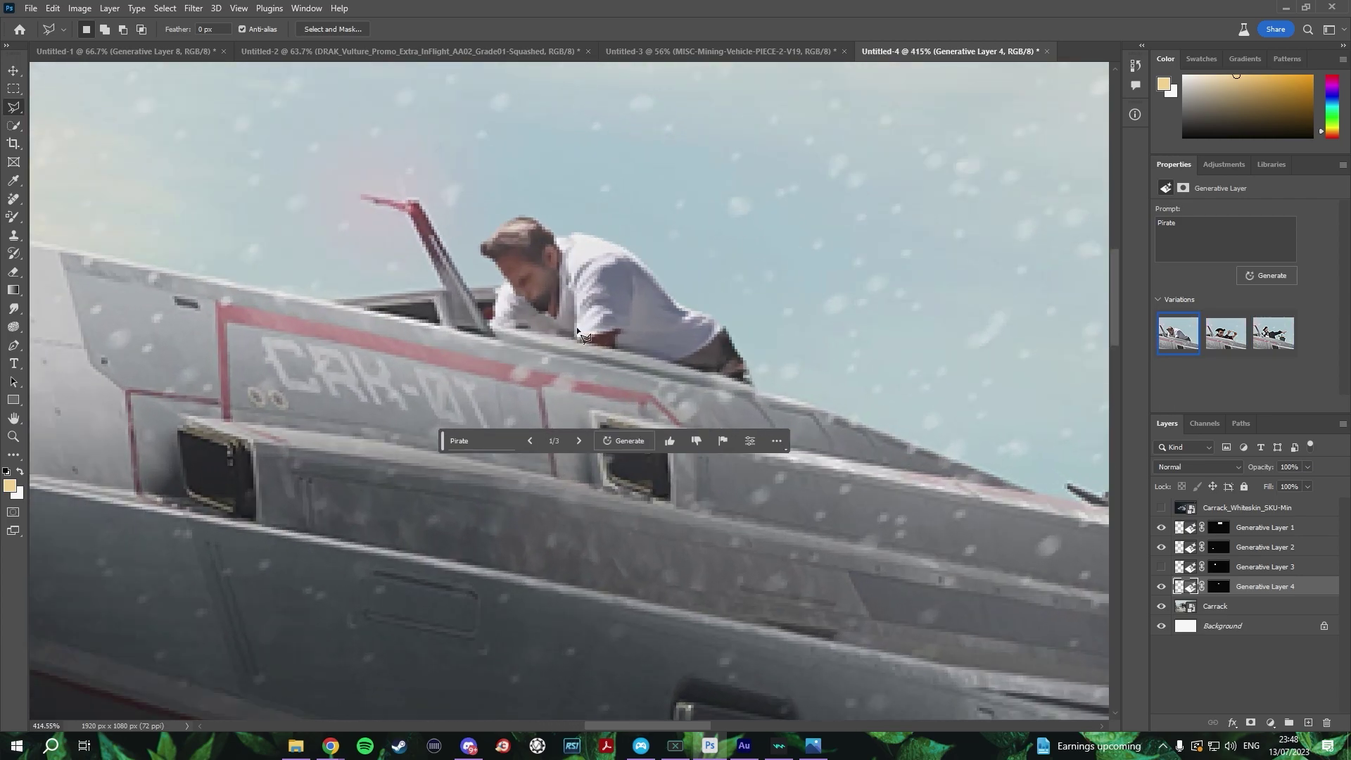
{"action": "scroll", "coordinate": [604, 329], "scroll_direction": "down", "scroll_amount": 5}
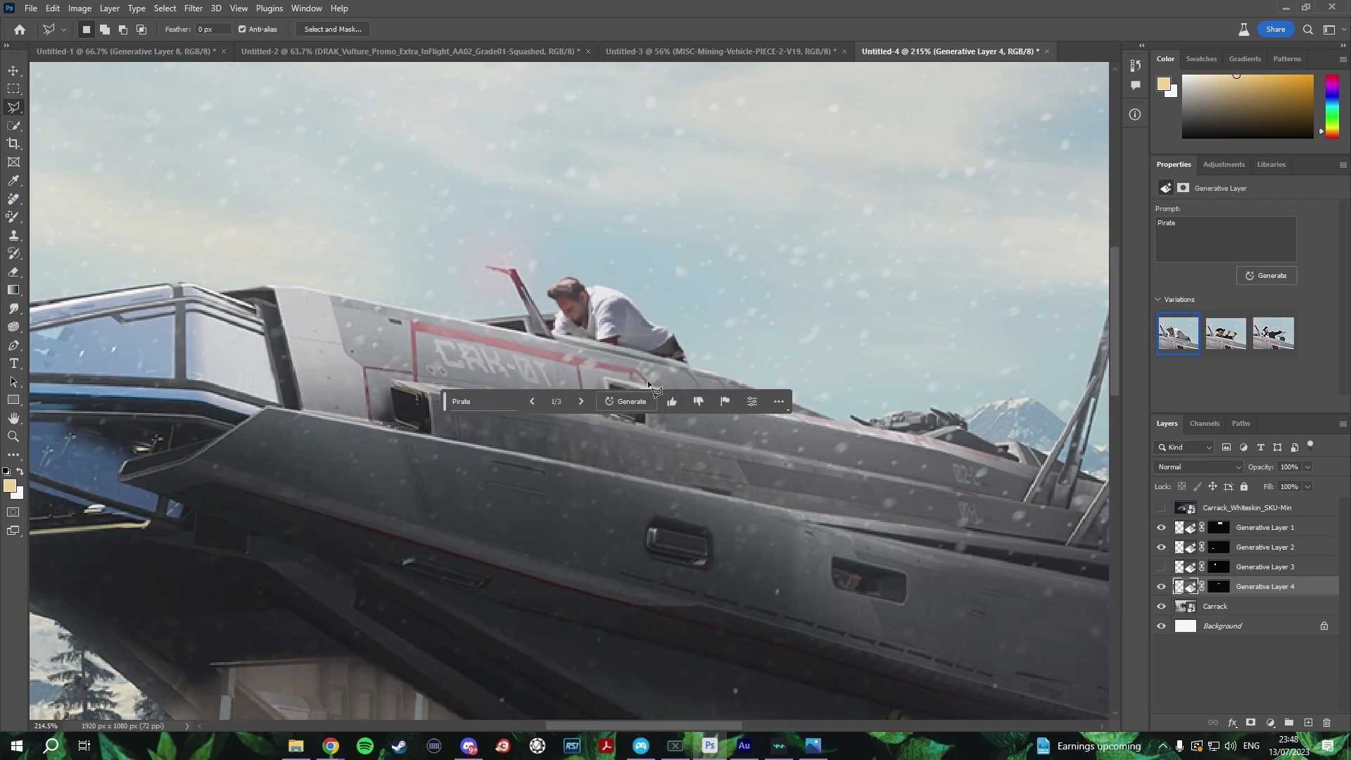
{"action": "scroll", "coordinate": [638, 370], "scroll_direction": "down", "scroll_amount": 6}
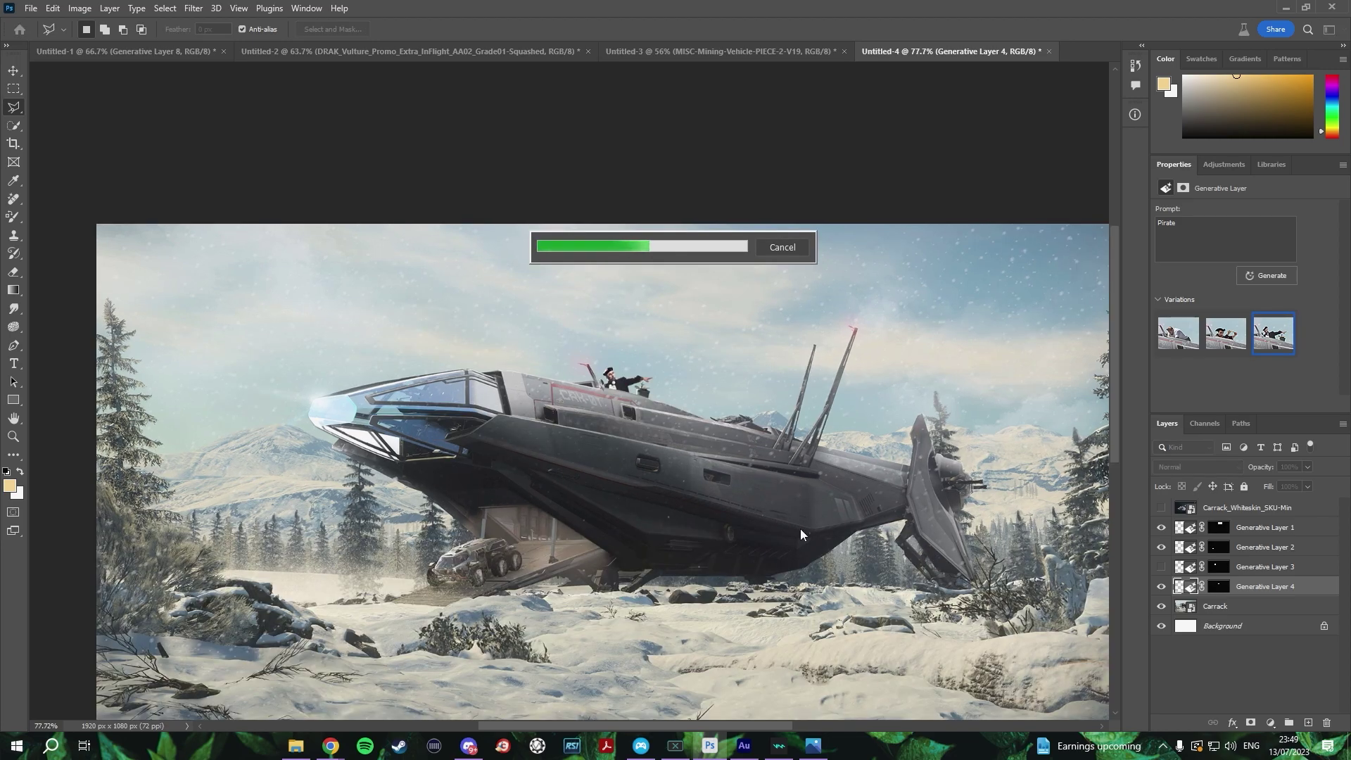
Switch to the Move tool and hide the Carrack, pirate and second generated layers.
{"action": "key", "text": "v"}
{"action": "scroll", "coordinate": [788, 546], "scroll_direction": "down", "scroll_amount": 1}
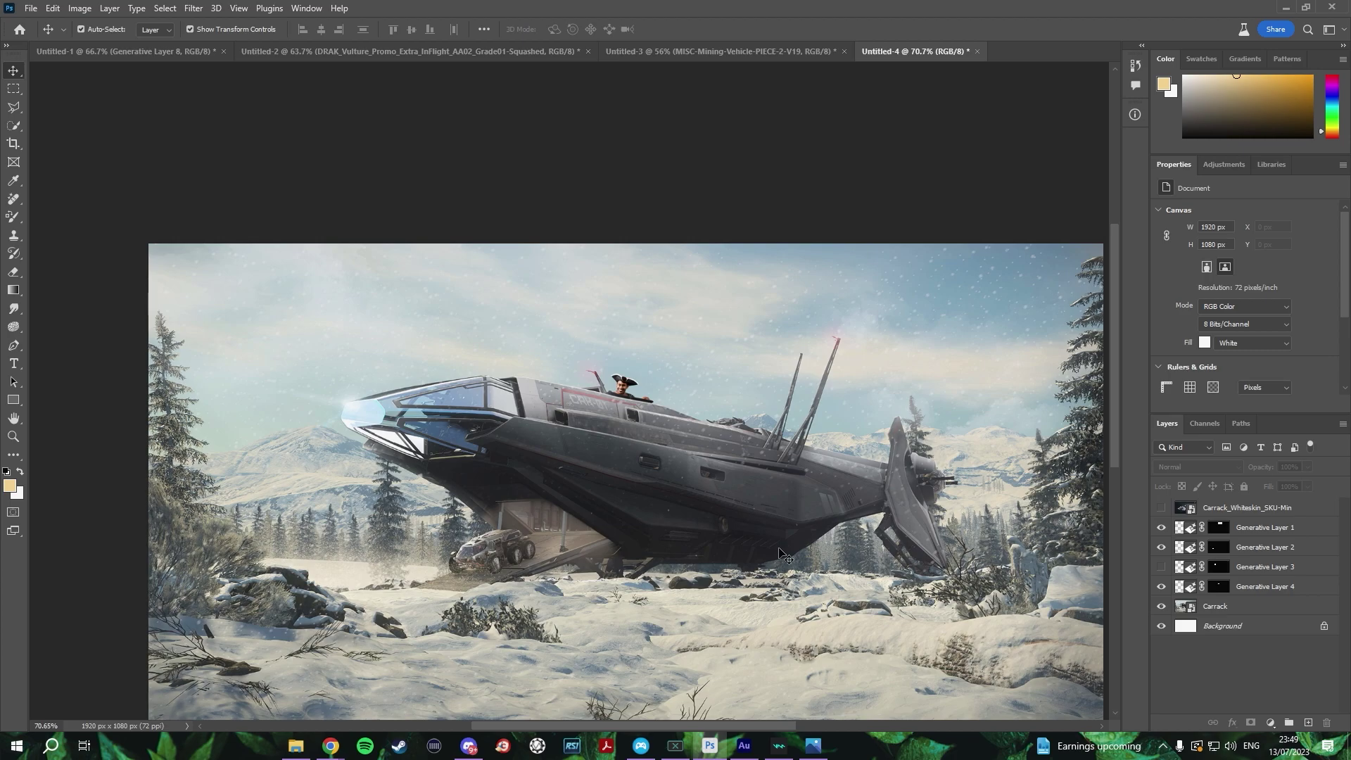
{"action": "scroll", "coordinate": [809, 545], "scroll_direction": "down", "scroll_amount": 1}
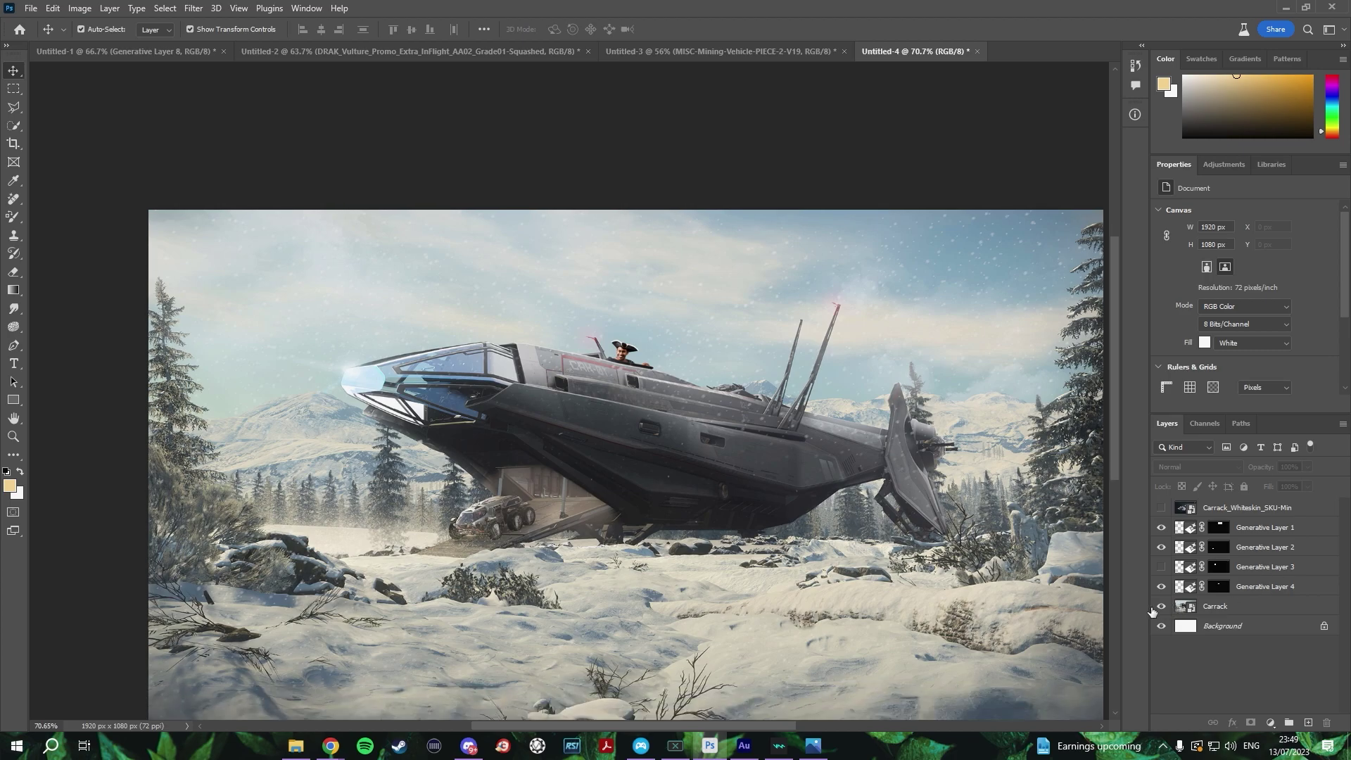
{"action": "left_click", "coordinate": [1161, 606]}
{"action": "left_click", "coordinate": [1161, 586]}
{"action": "left_click", "coordinate": [1161, 547]}
Hide the first generated layer, then show and select the Carrack_Whiteskin_SKU-Min layer.
{"action": "left_click", "coordinate": [1161, 527]}
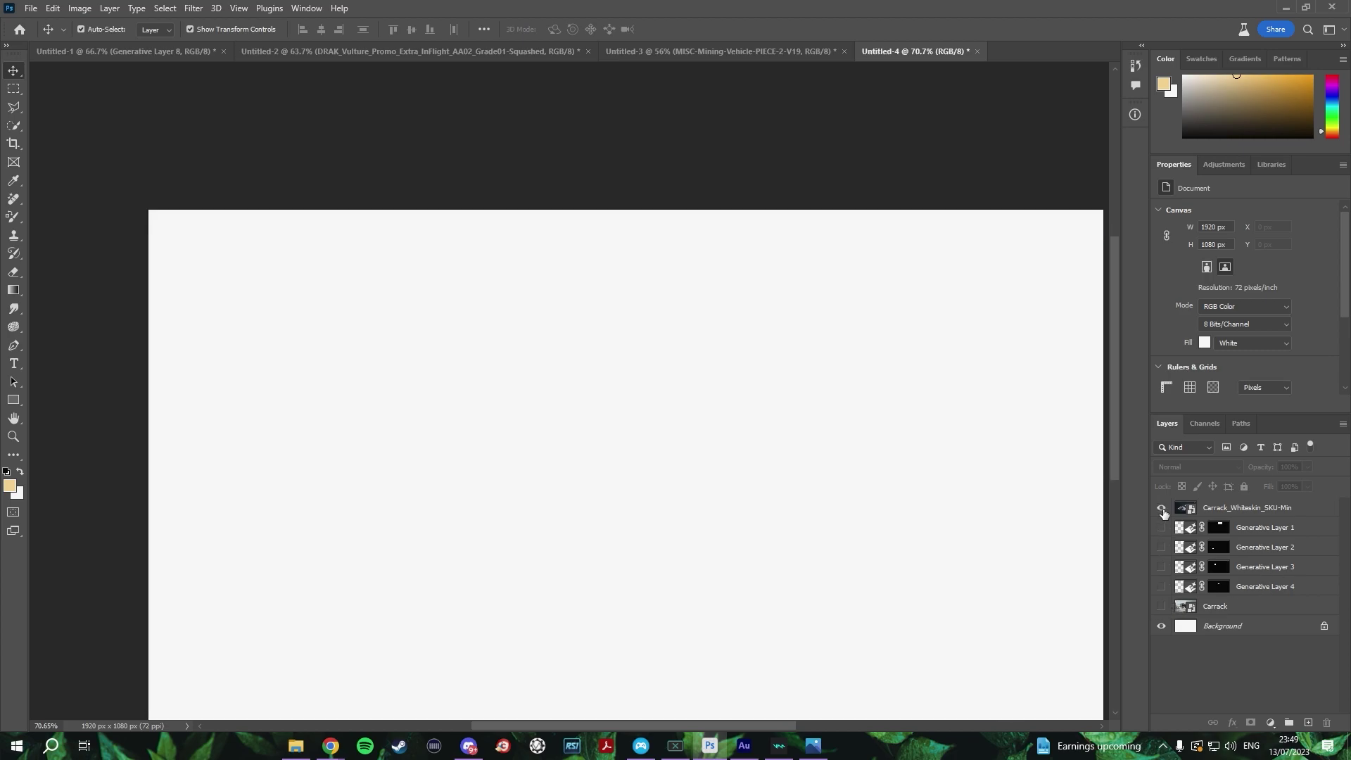
{"action": "left_click", "coordinate": [1161, 507]}
{"action": "left_click", "coordinate": [1192, 504]}
{"action": "scroll", "coordinate": [884, 525], "scroll_direction": "down", "scroll_amount": 2}
{"action": "scroll", "coordinate": [884, 525], "scroll_direction": "right", "scroll_amount": 2}
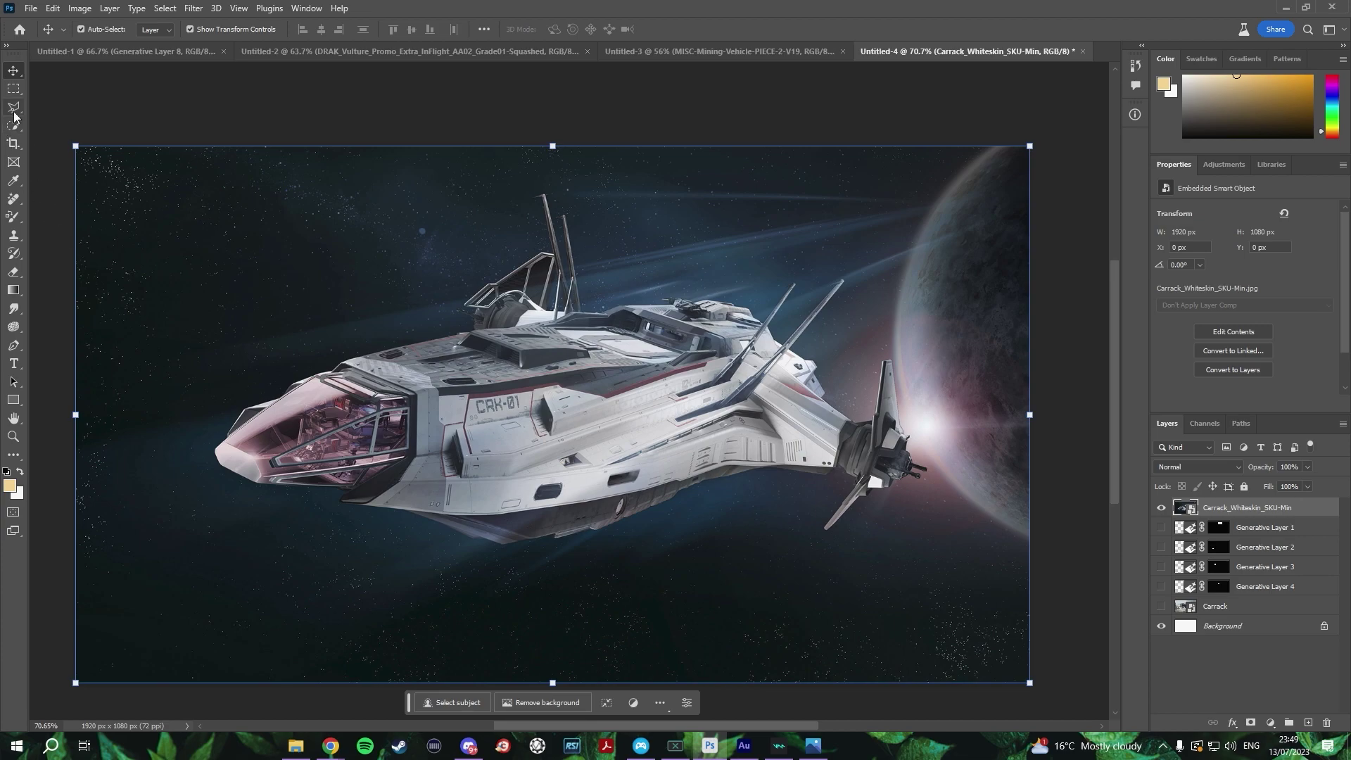
Polygonal-lasso an area behind the ship's tail for the new wing.
{"action": "key", "text": "l"}
{"action": "scroll", "coordinate": [879, 468], "scroll_direction": "down", "scroll_amount": 1}
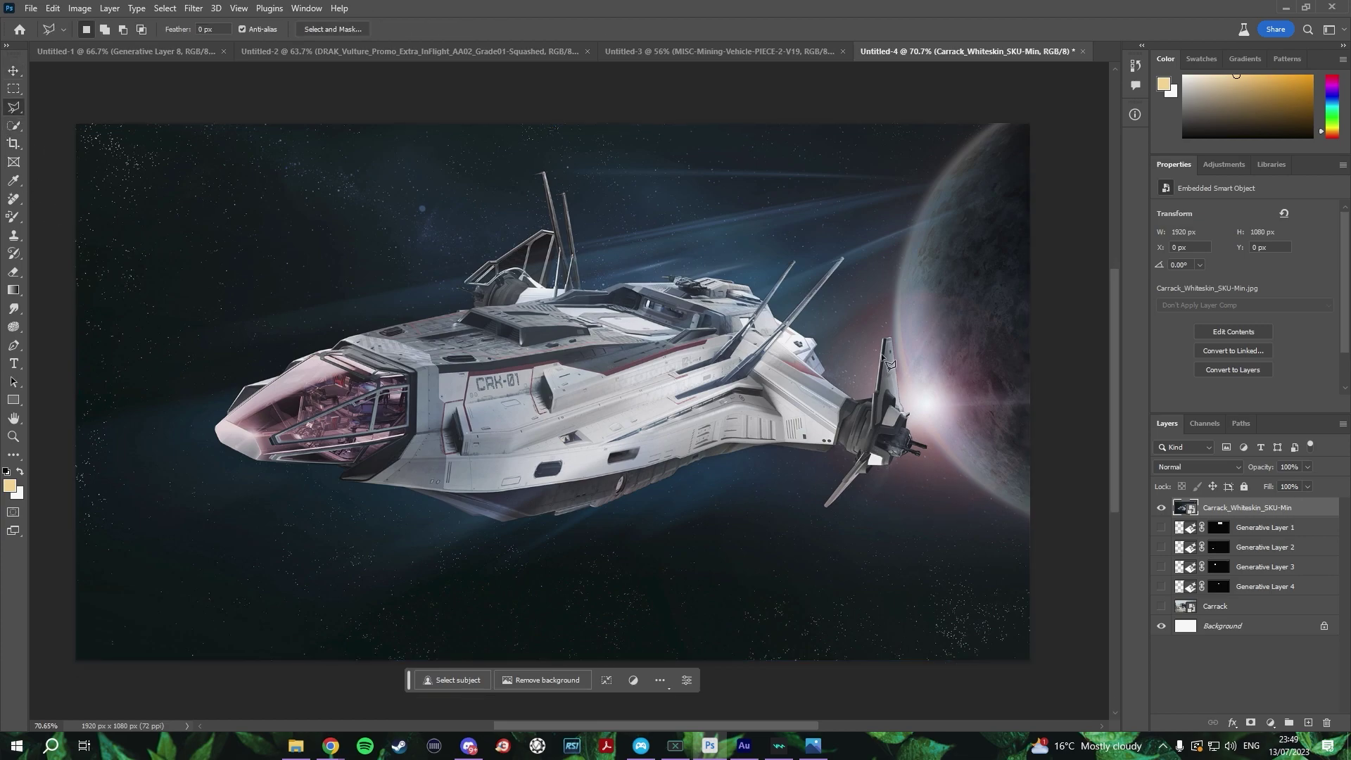
{"action": "left_click", "coordinate": [813, 351]}
{"action": "left_click", "coordinate": [929, 309]}
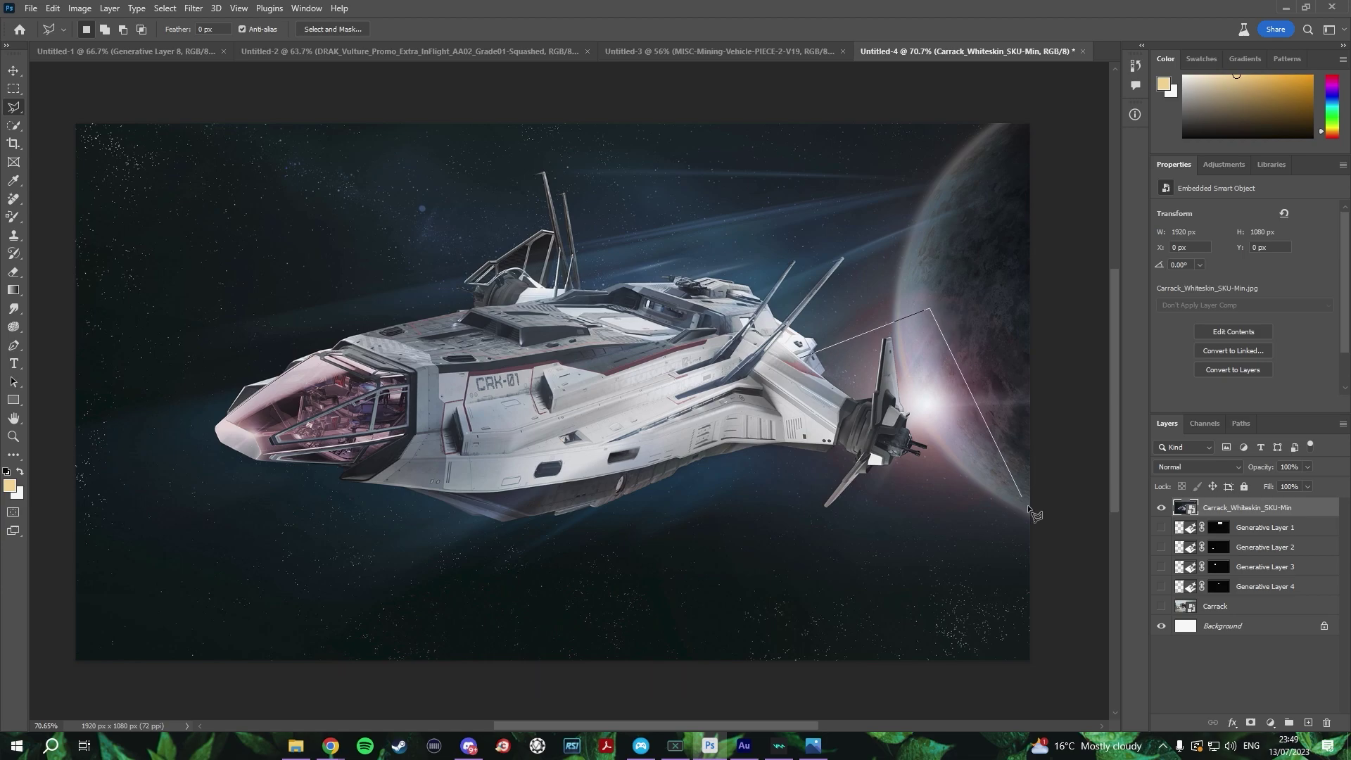
{"action": "left_click", "coordinate": [1103, 480]}
{"action": "left_click", "coordinate": [822, 516]}
{"action": "left_click", "coordinate": [780, 443]}
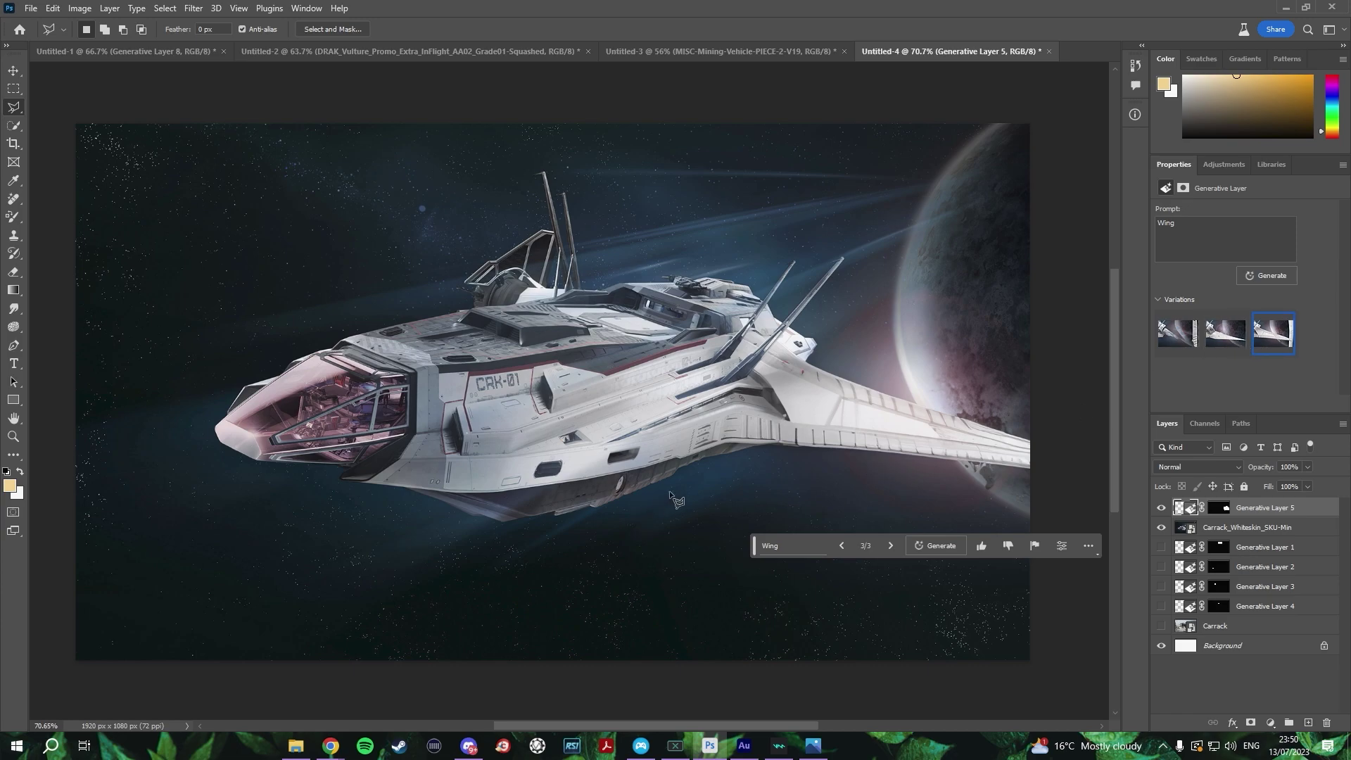
{"action": "key", "text": "alt+Tab"}
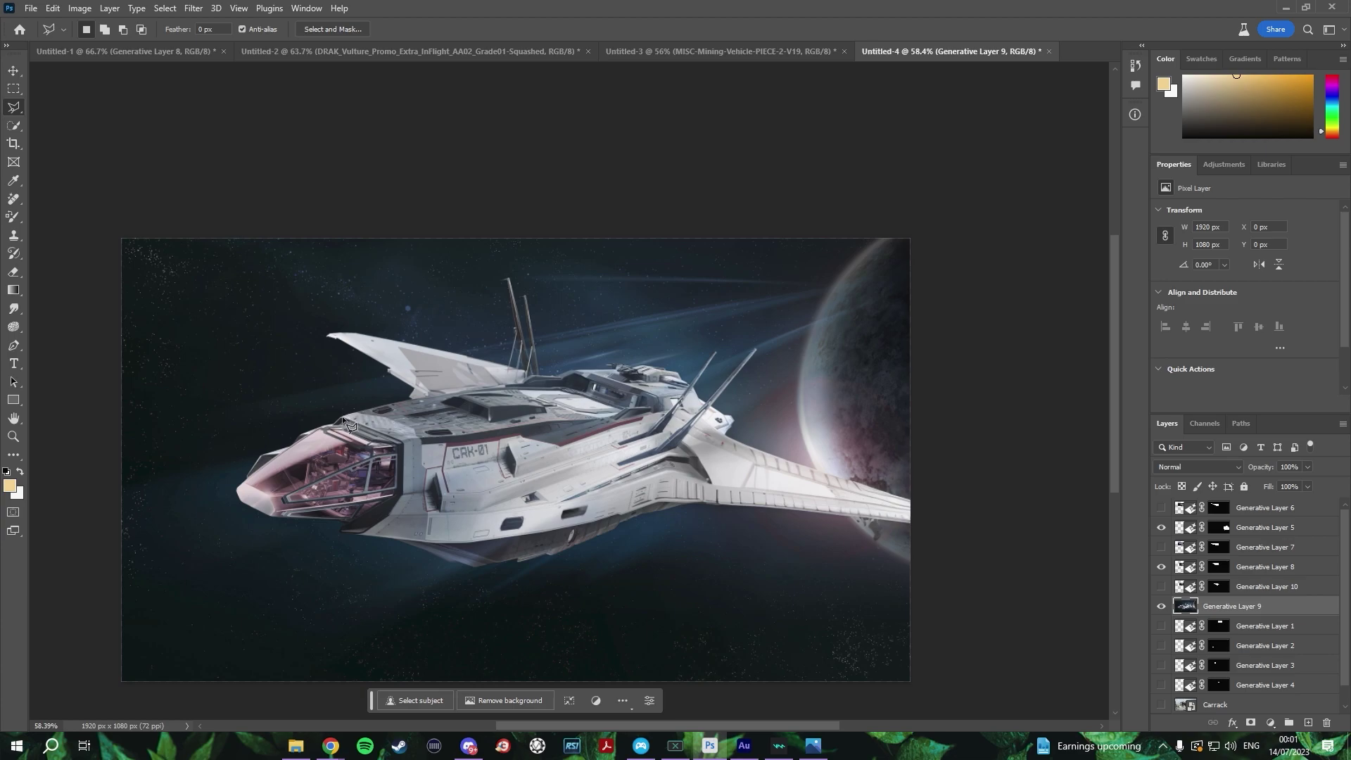
Outline an area atop the forward hull and generate a 'turret' there.
{"action": "scroll", "coordinate": [510, 470], "scroll_direction": "down", "scroll_amount": 1}
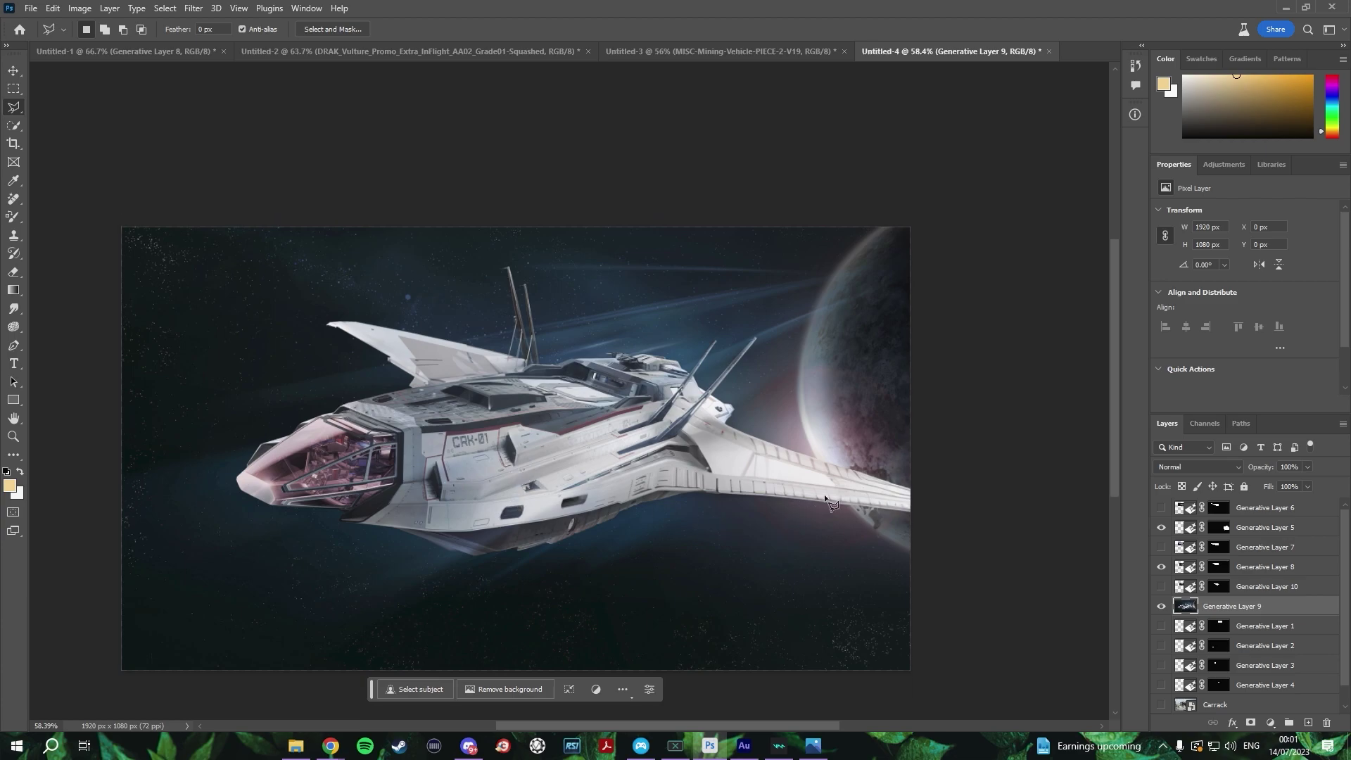
{"action": "left_click", "coordinate": [343, 407]}
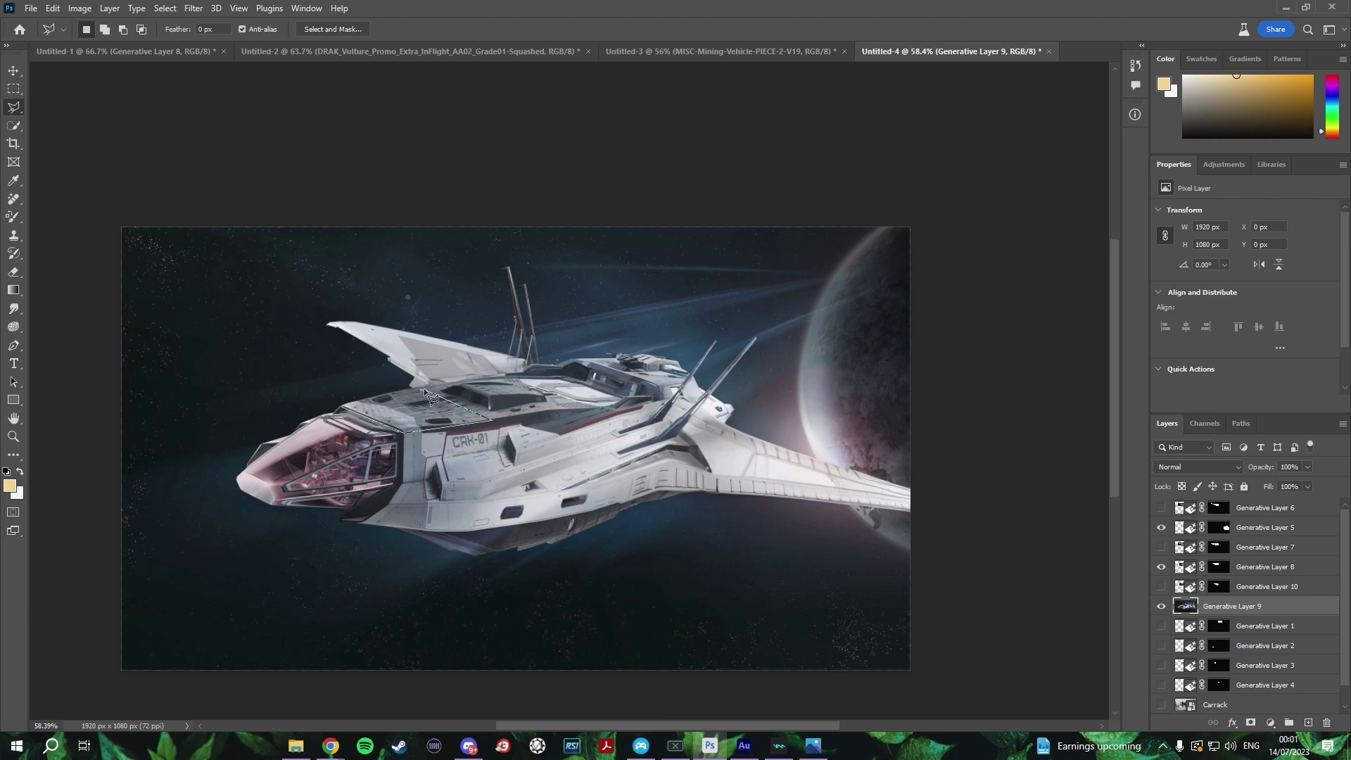
{"action": "left_click", "coordinate": [489, 310]}
{"action": "left_click", "coordinate": [340, 331]}
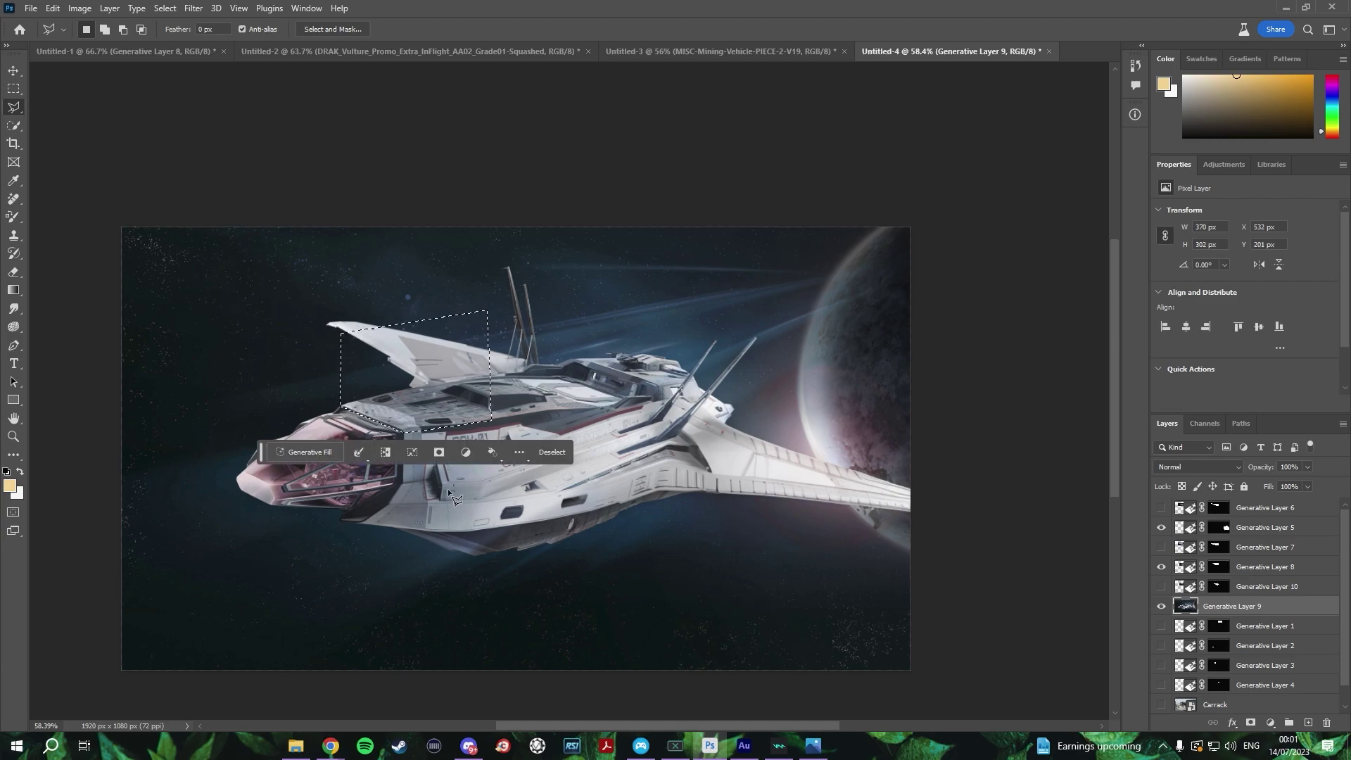
{"action": "left_click", "coordinate": [305, 452]}
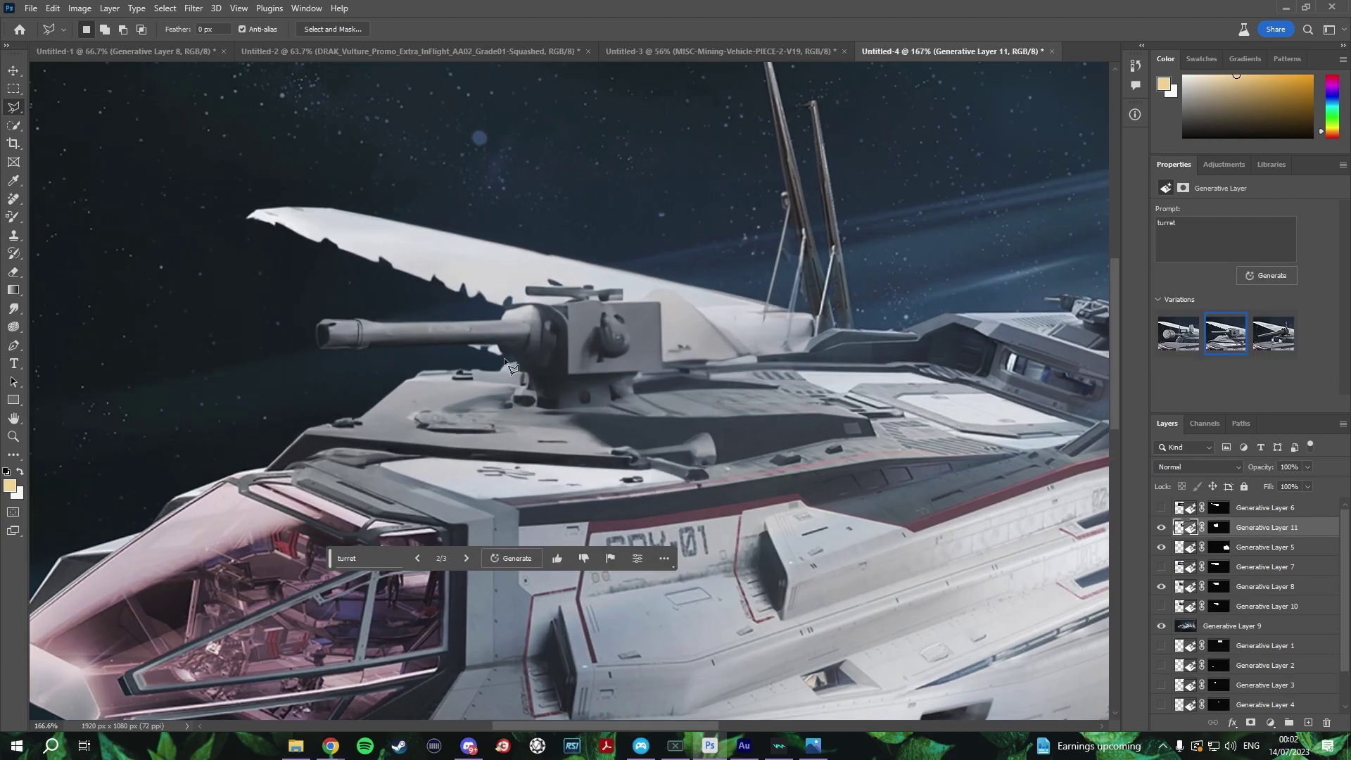
Switch to the Move tool and select the ship's base image layer.
{"action": "scroll", "coordinate": [507, 363], "scroll_direction": "down", "scroll_amount": 5}
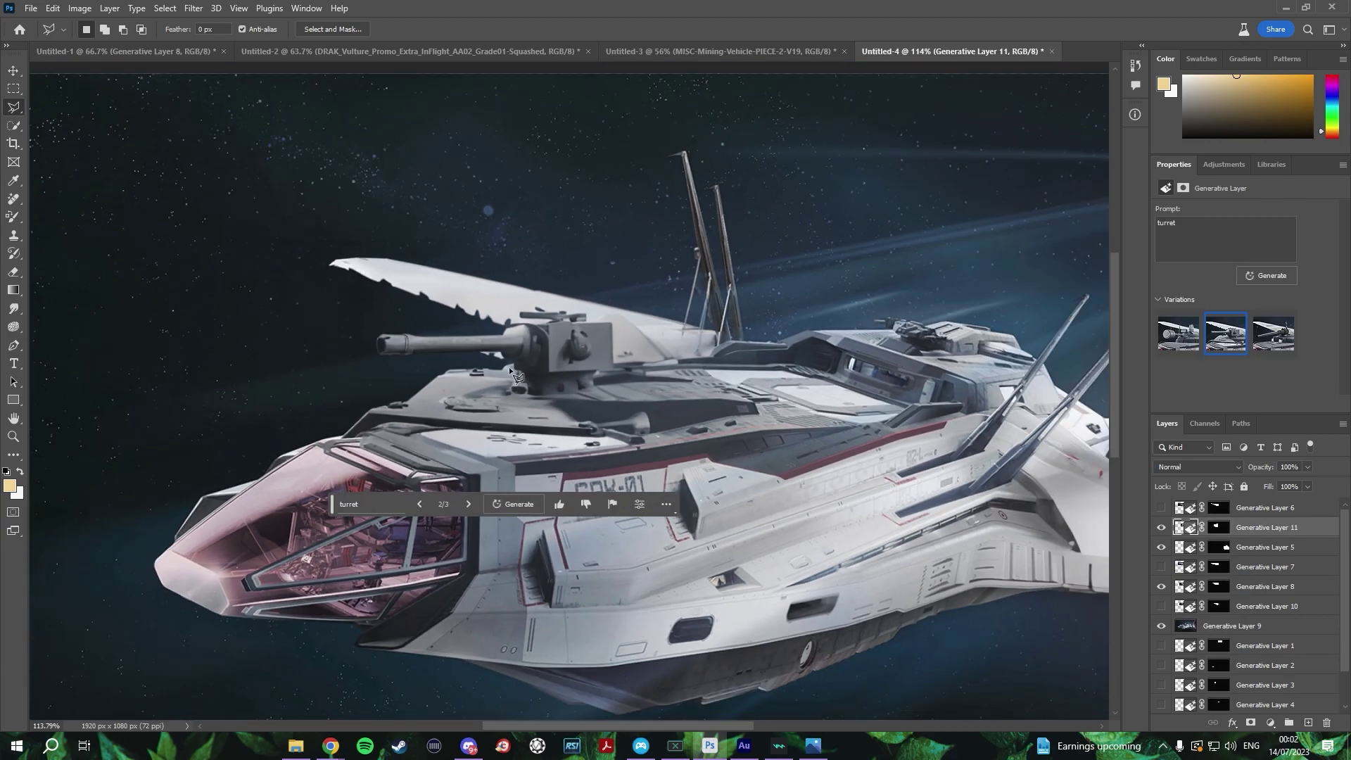
{"action": "scroll", "coordinate": [506, 377], "scroll_direction": "up", "scroll_amount": 3}
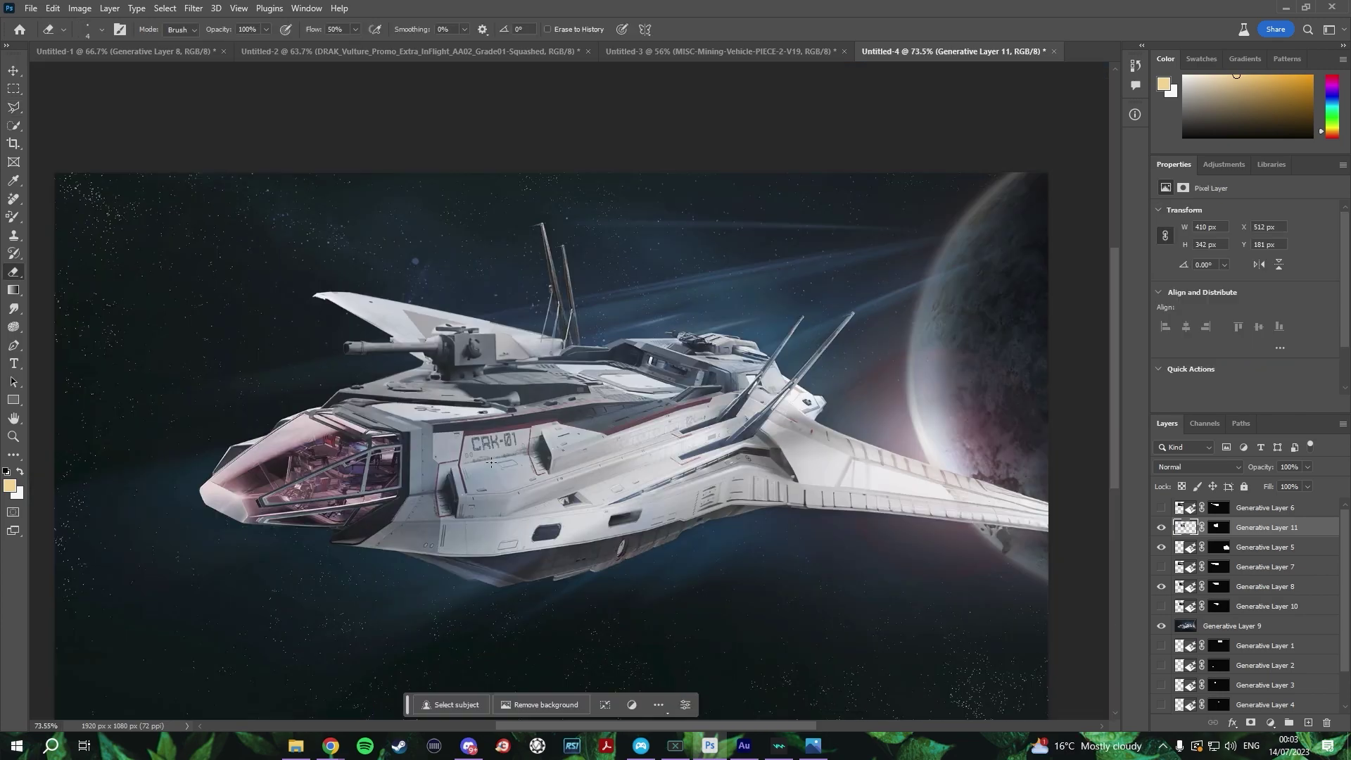
{"action": "left_click", "coordinate": [13, 71]}
{"action": "left_click", "coordinate": [787, 611]}
{"action": "scroll", "coordinate": [769, 594], "scroll_direction": "down", "scroll_amount": 1}
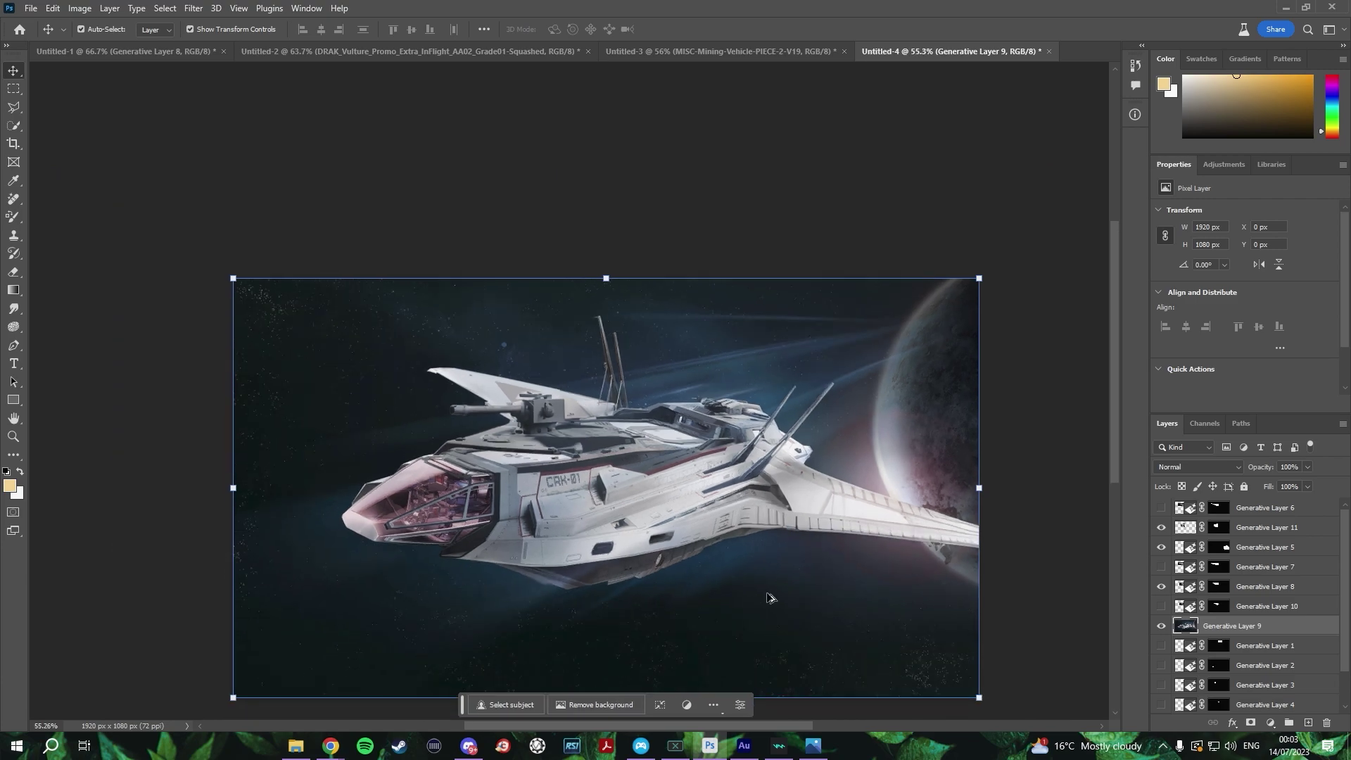
{"action": "scroll", "coordinate": [873, 591], "scroll_direction": "up", "scroll_amount": 1}
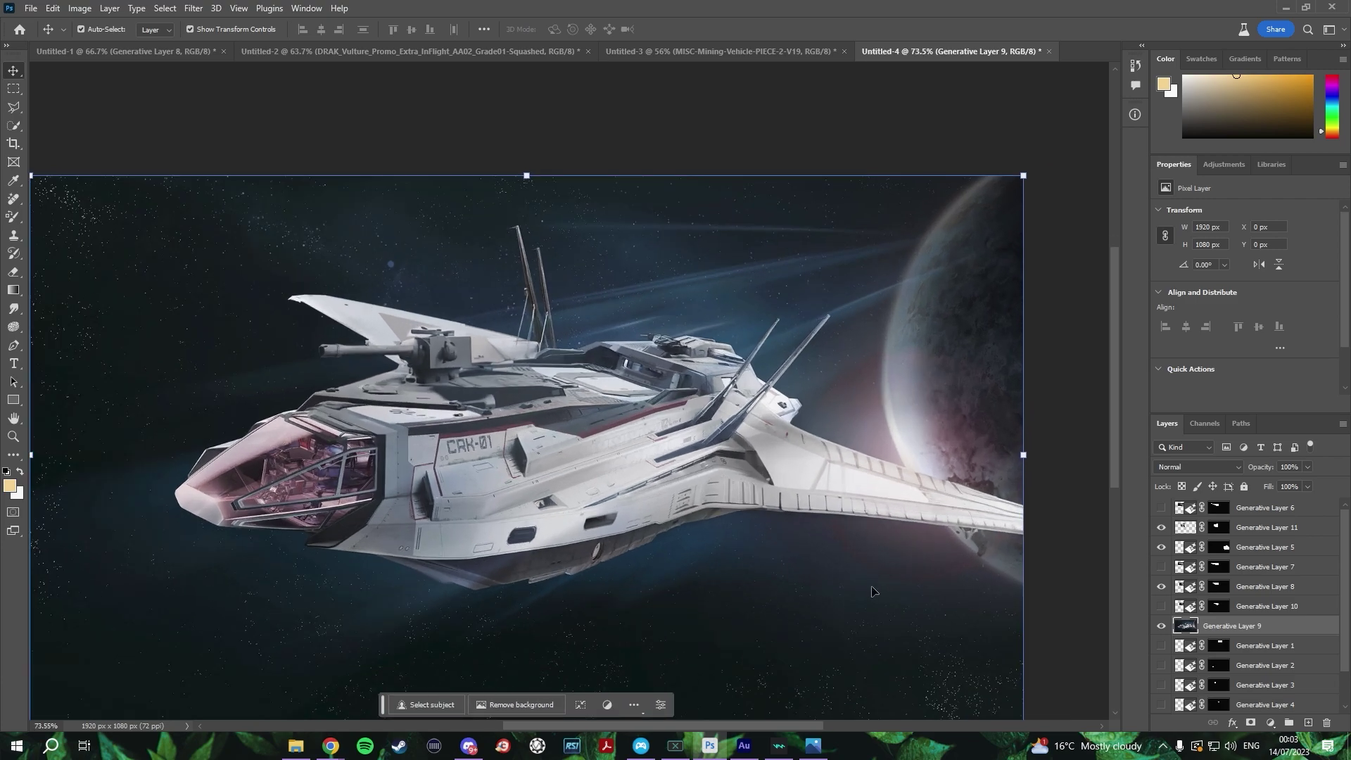
Polygonal-lasso an area above the rear superstructure for a radar dish.
{"action": "key", "text": "l"}
{"action": "scroll", "coordinate": [665, 331], "scroll_direction": "up", "scroll_amount": 5}
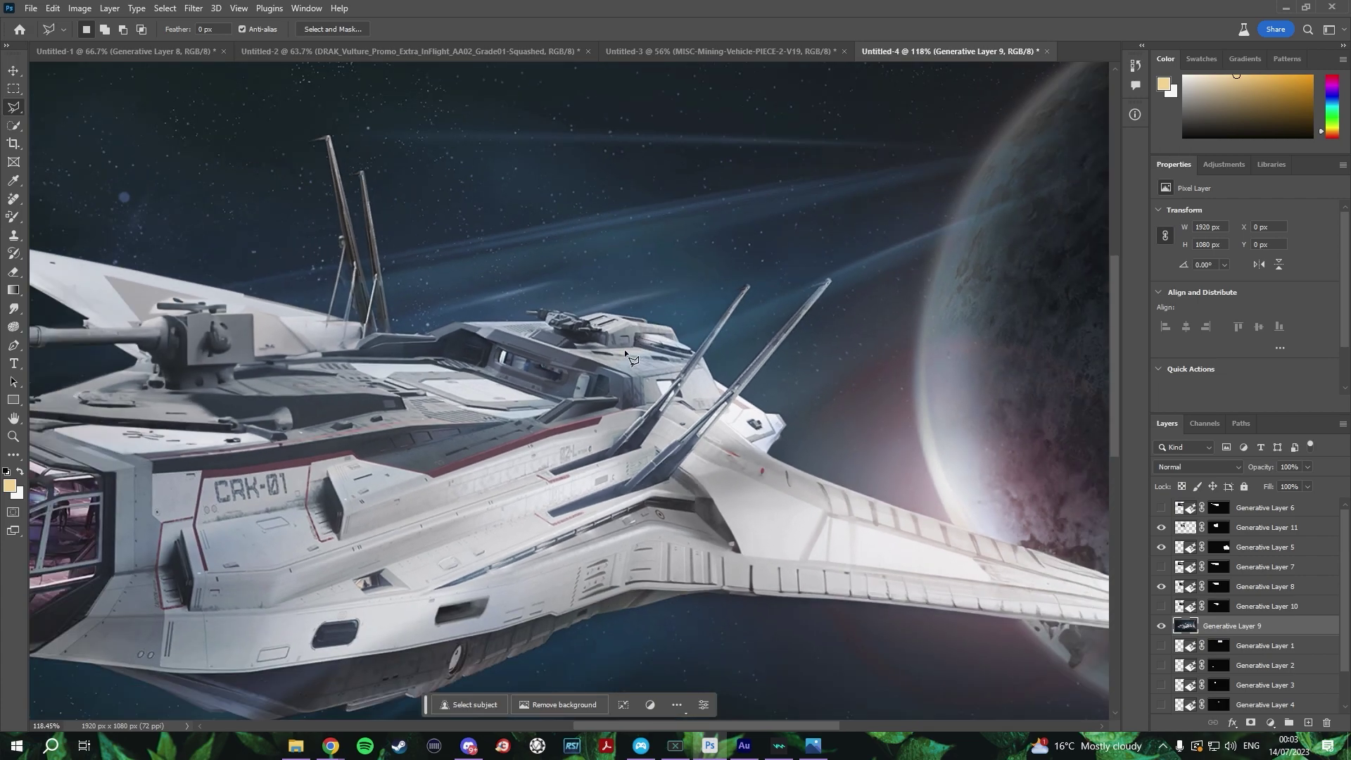
{"action": "left_click", "coordinate": [625, 350]}
{"action": "left_click", "coordinate": [734, 232]}
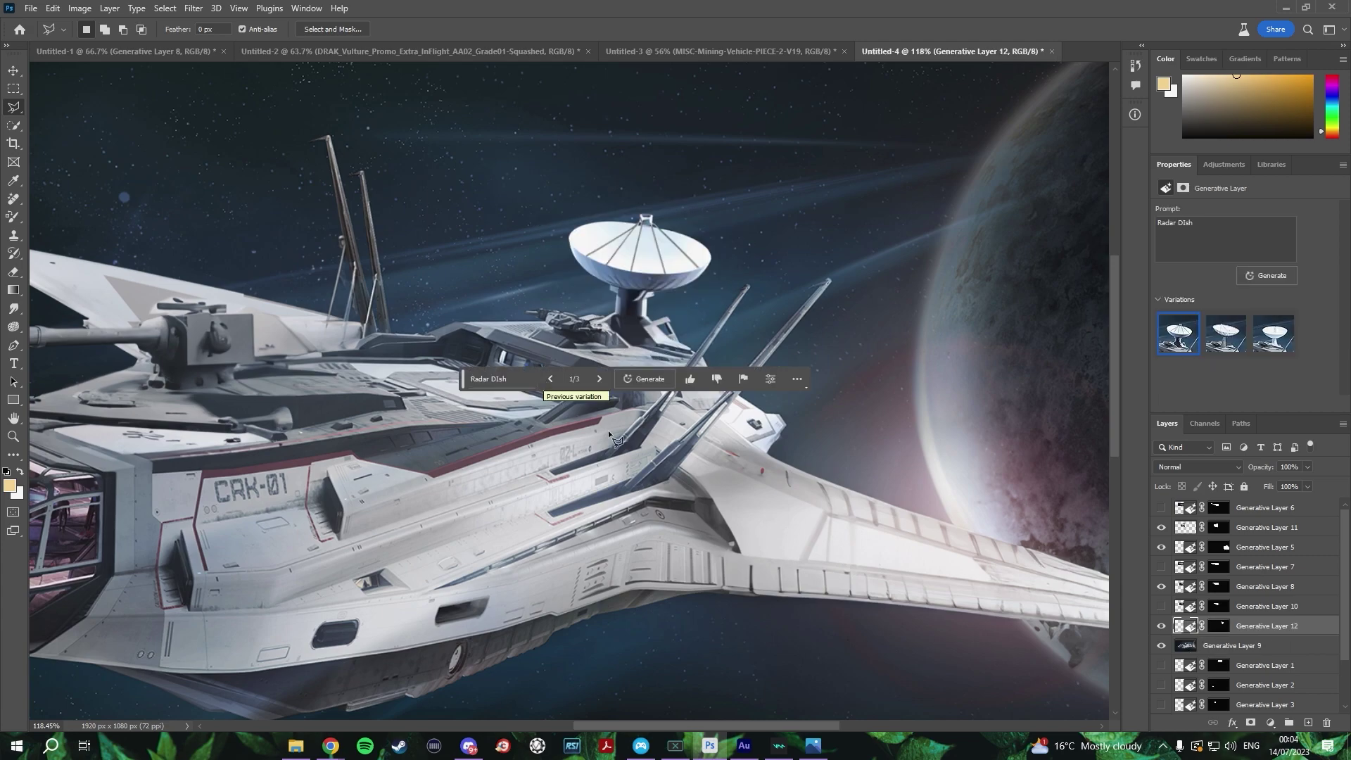
{"action": "scroll", "coordinate": [600, 434], "scroll_direction": "down", "scroll_amount": 3}
{"action": "scroll", "coordinate": [600, 433], "scroll_direction": "up", "scroll_amount": 2}
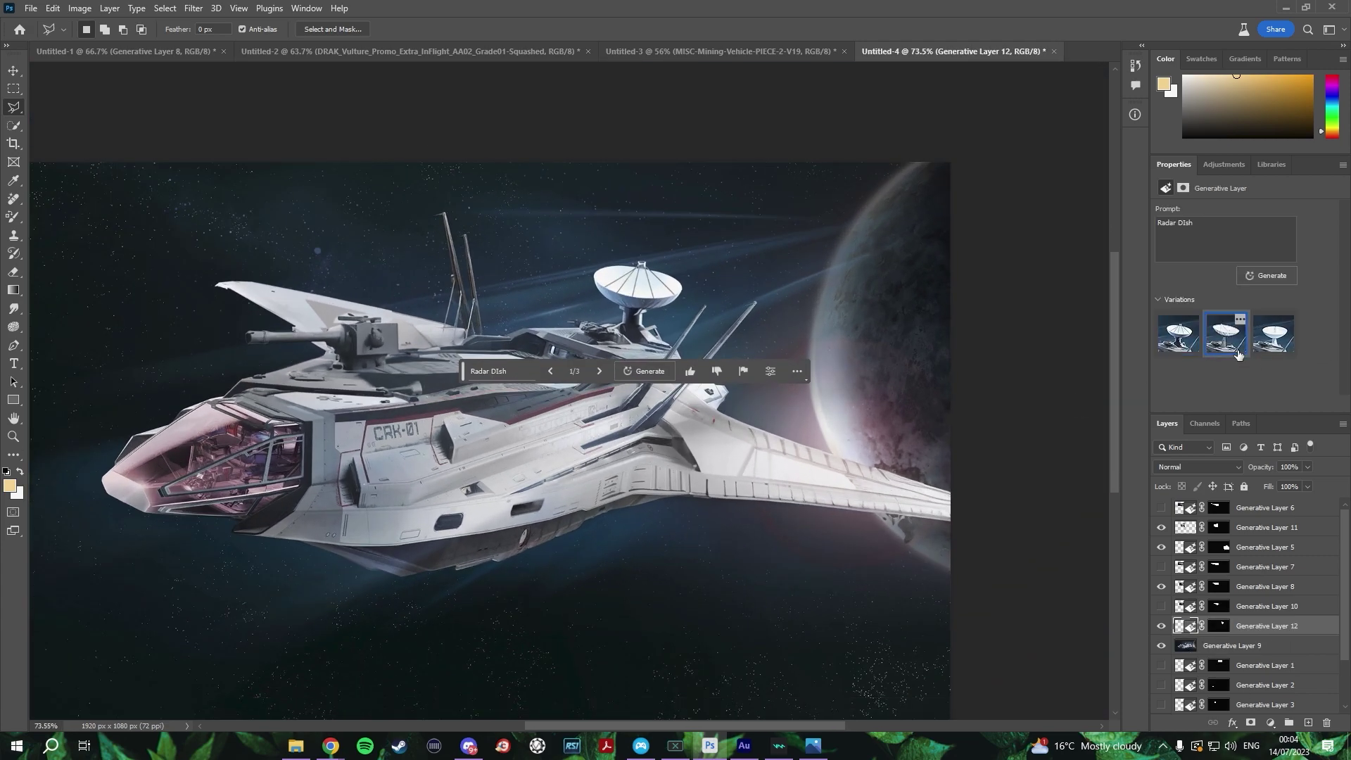
Compare the 'Radar DIsh' variations and settle on the third one.
{"action": "left_click", "coordinate": [1270, 349]}
{"action": "left_click", "coordinate": [1238, 343]}
{"action": "left_click", "coordinate": [1192, 342]}
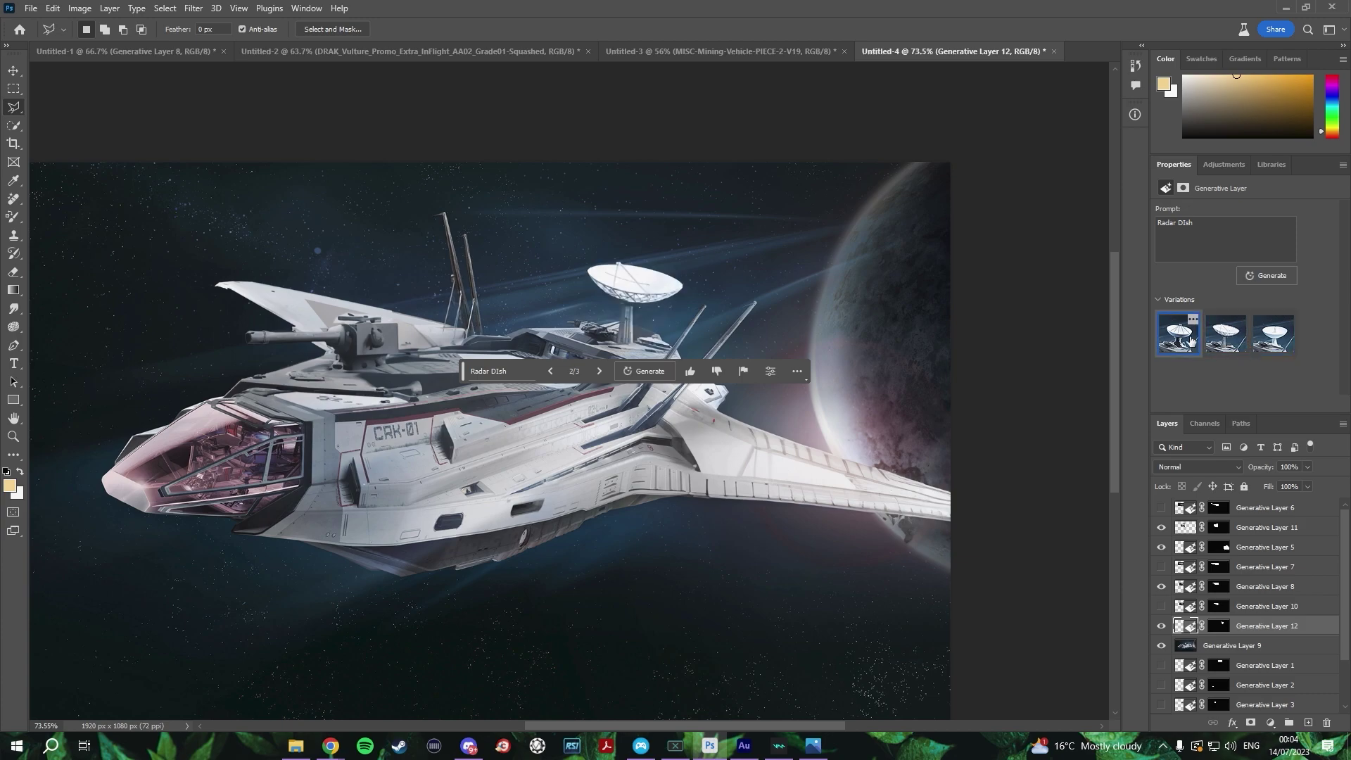
{"action": "left_click", "coordinate": [1239, 343]}
{"action": "left_click", "coordinate": [1273, 338]}
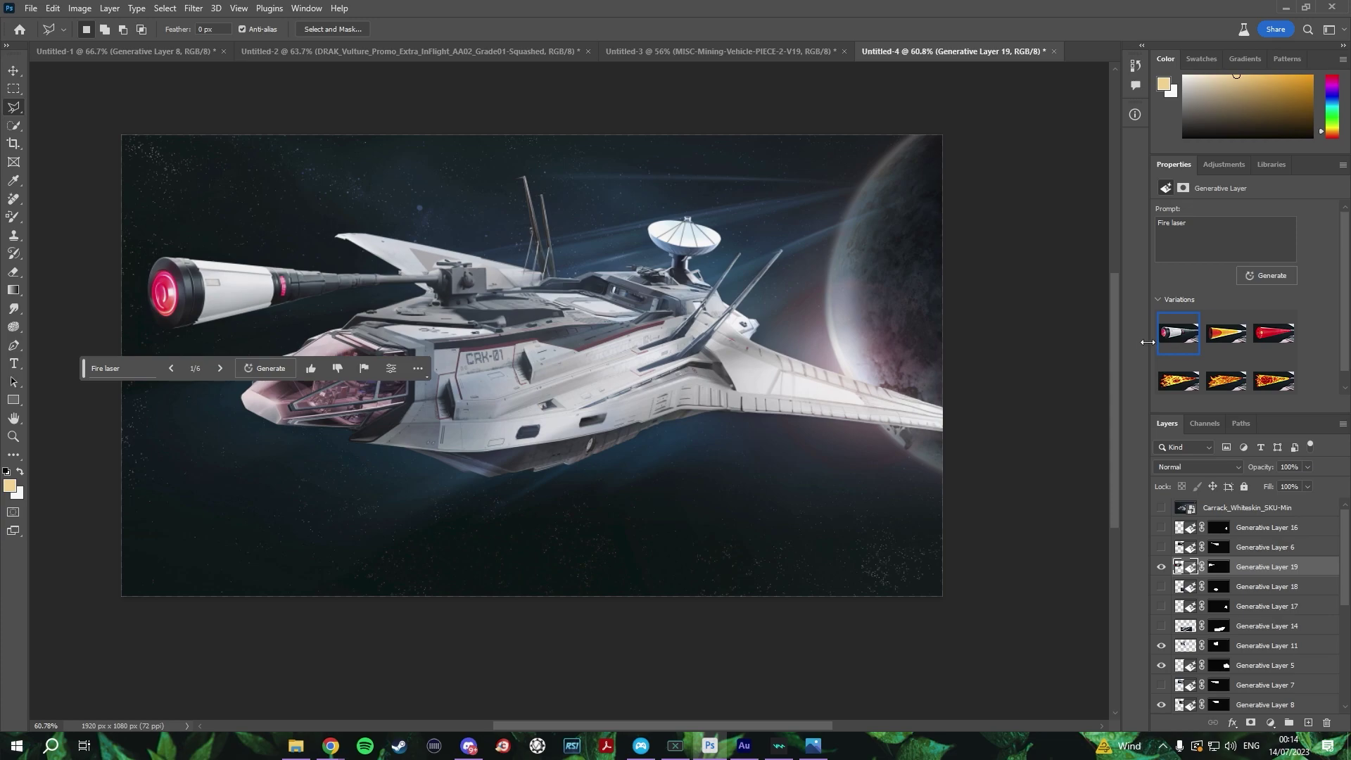
Compare the 'Fire laser' variations, then regenerate the barrel's beam with a new fire prompt.
{"action": "left_click", "coordinate": [1226, 336]}
{"action": "left_click", "coordinate": [1276, 336]}
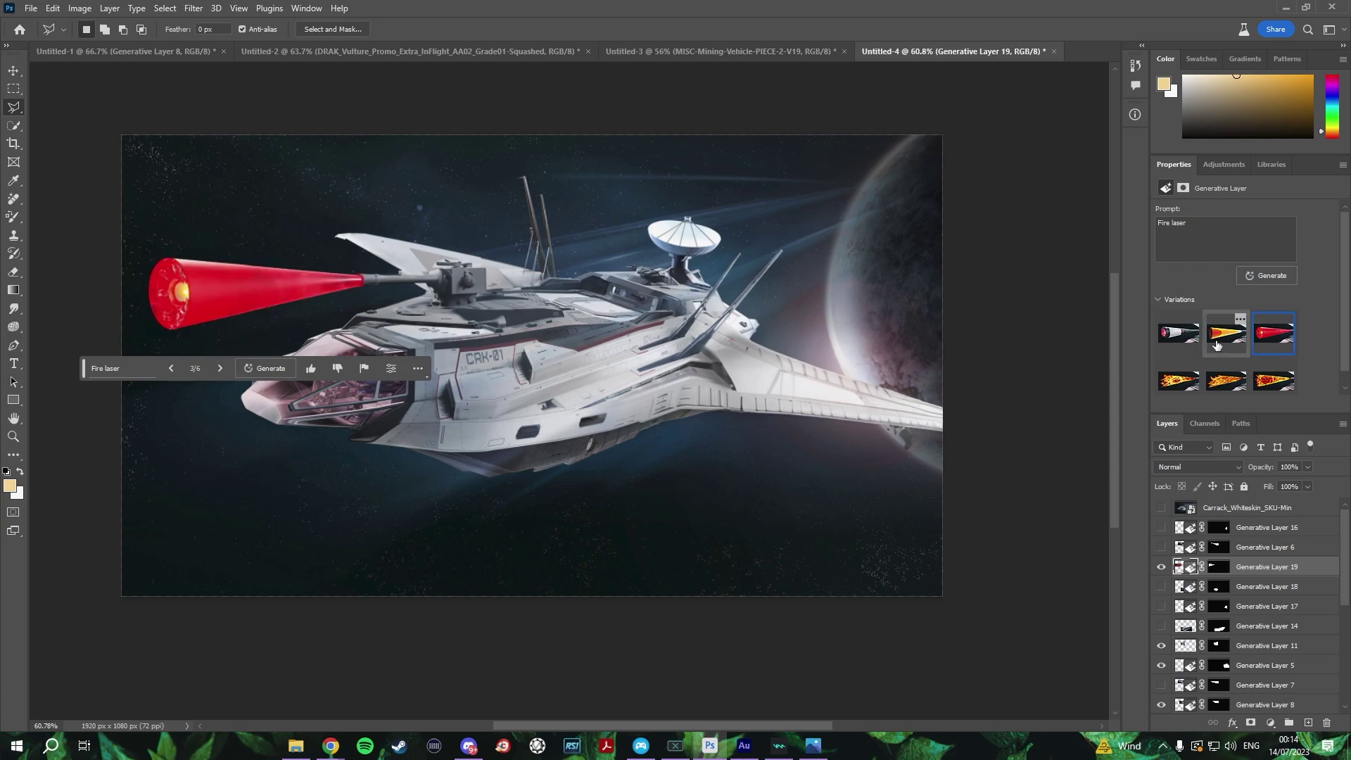
{"action": "left_click", "coordinate": [1179, 335]}
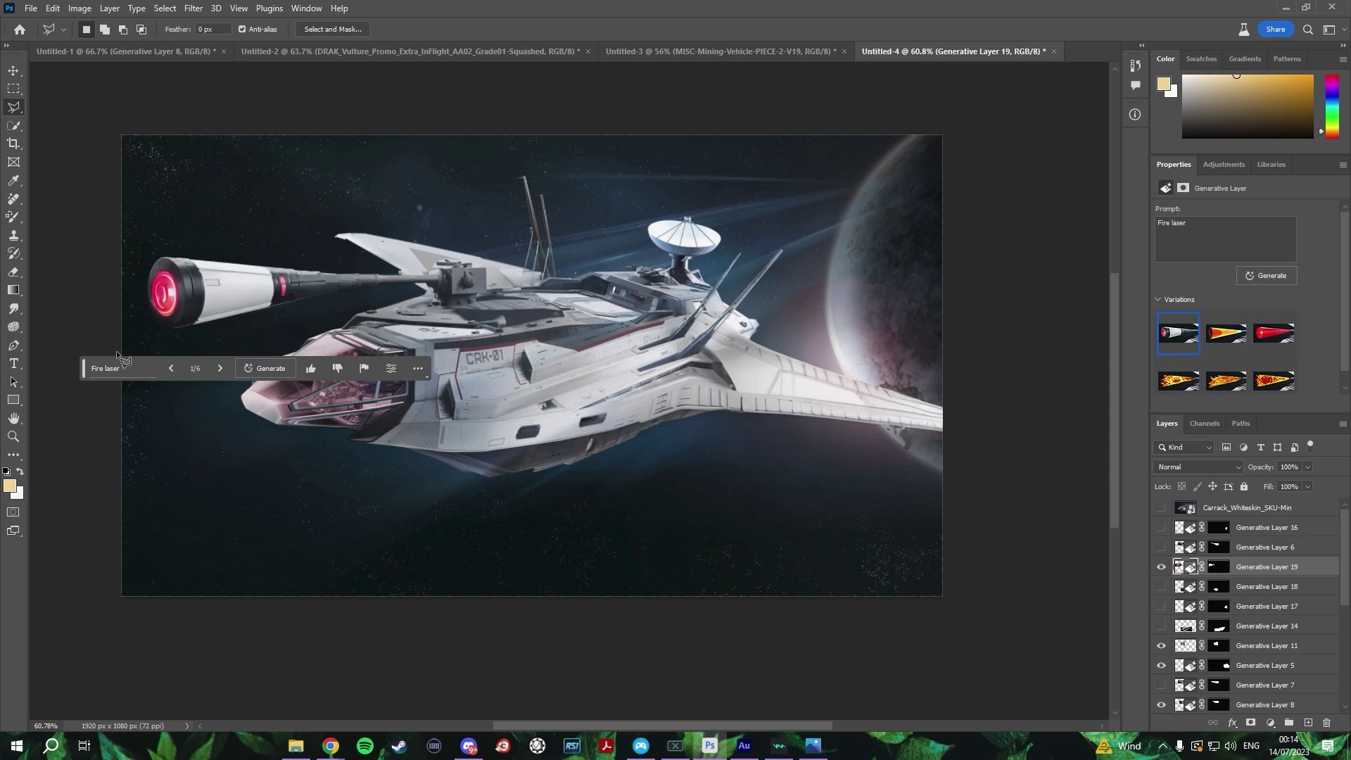
{"action": "left_click", "coordinate": [133, 364]}
{"action": "left_click", "coordinate": [1237, 345]}
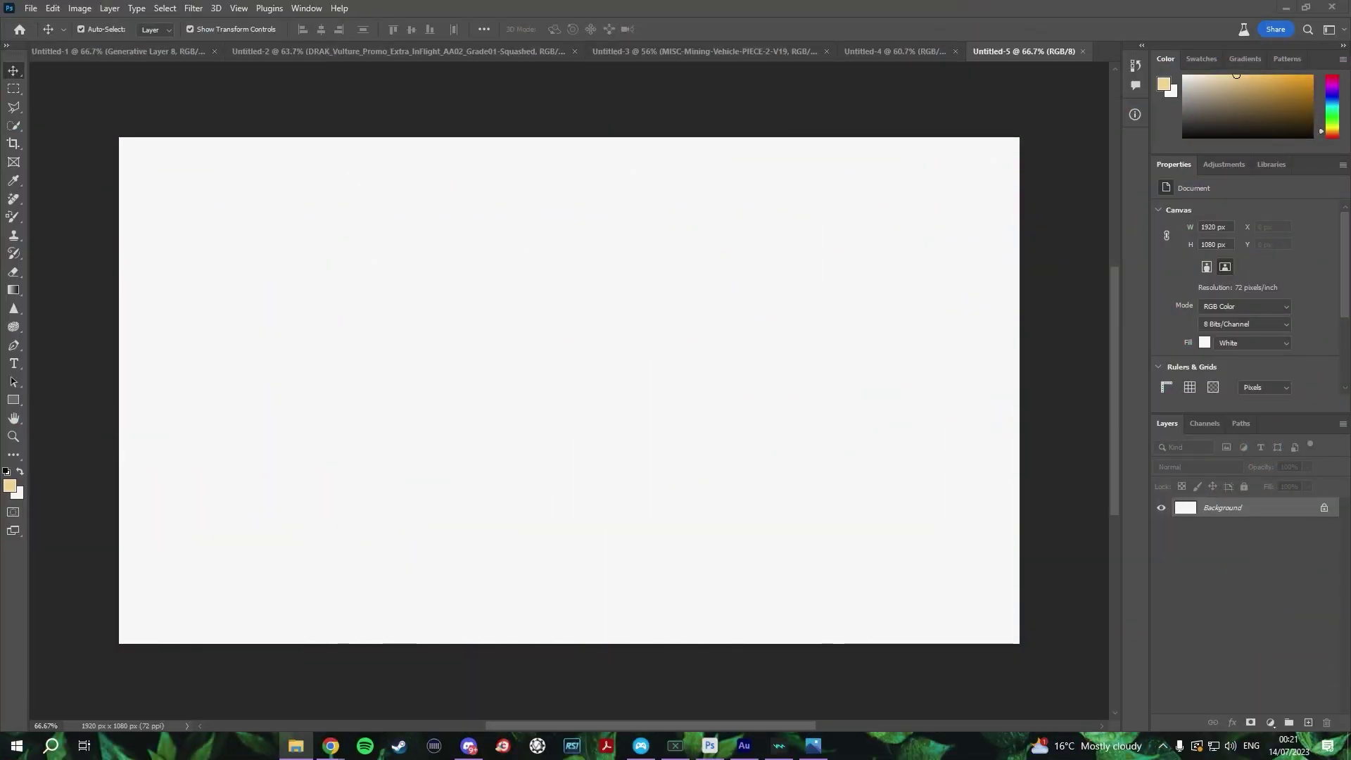
Place Drake_Herald_Inflight on the 1920×1080 canvas and marquee the empty white strip above it.
{"action": "left_click_drag", "start_coordinate": [777, 383], "coordinate": [425, 452]}
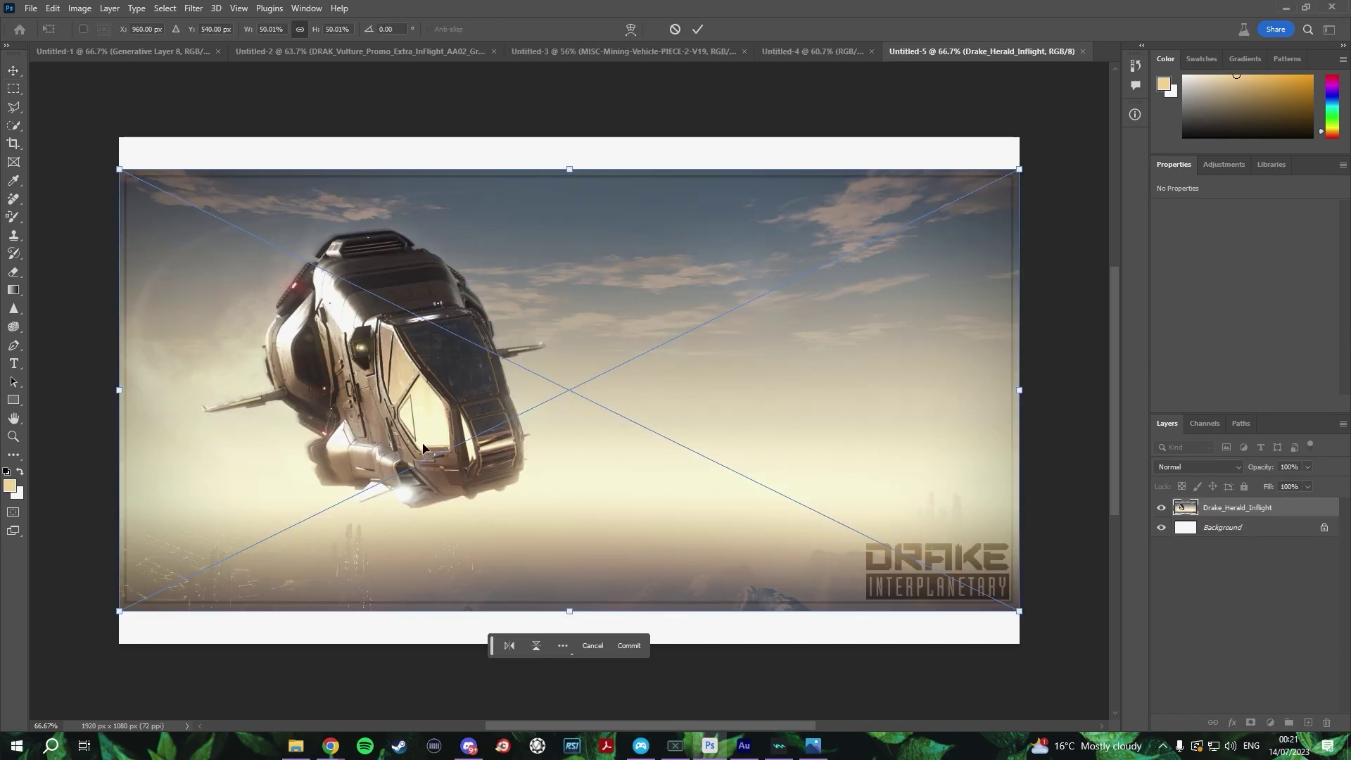
{"action": "key", "text": "Return"}
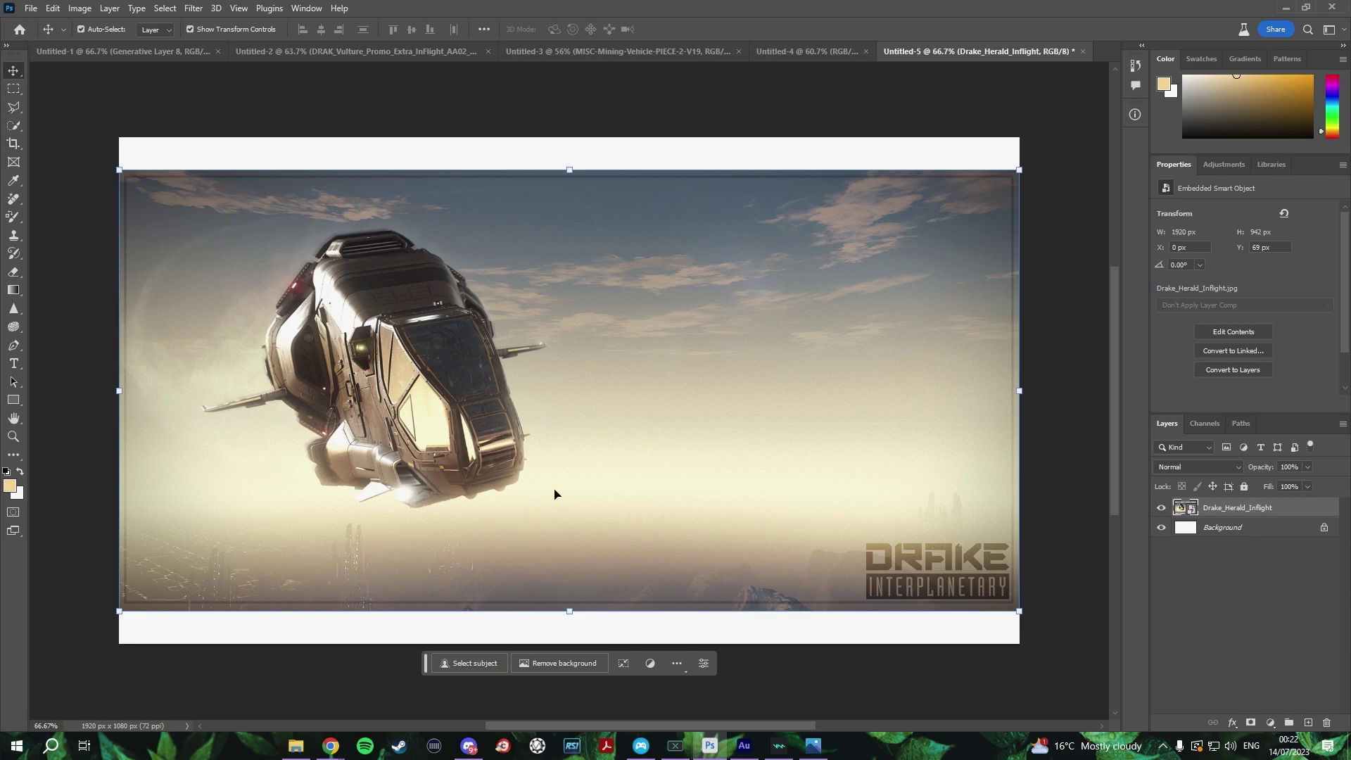
{"action": "left_click", "coordinate": [16, 89]}
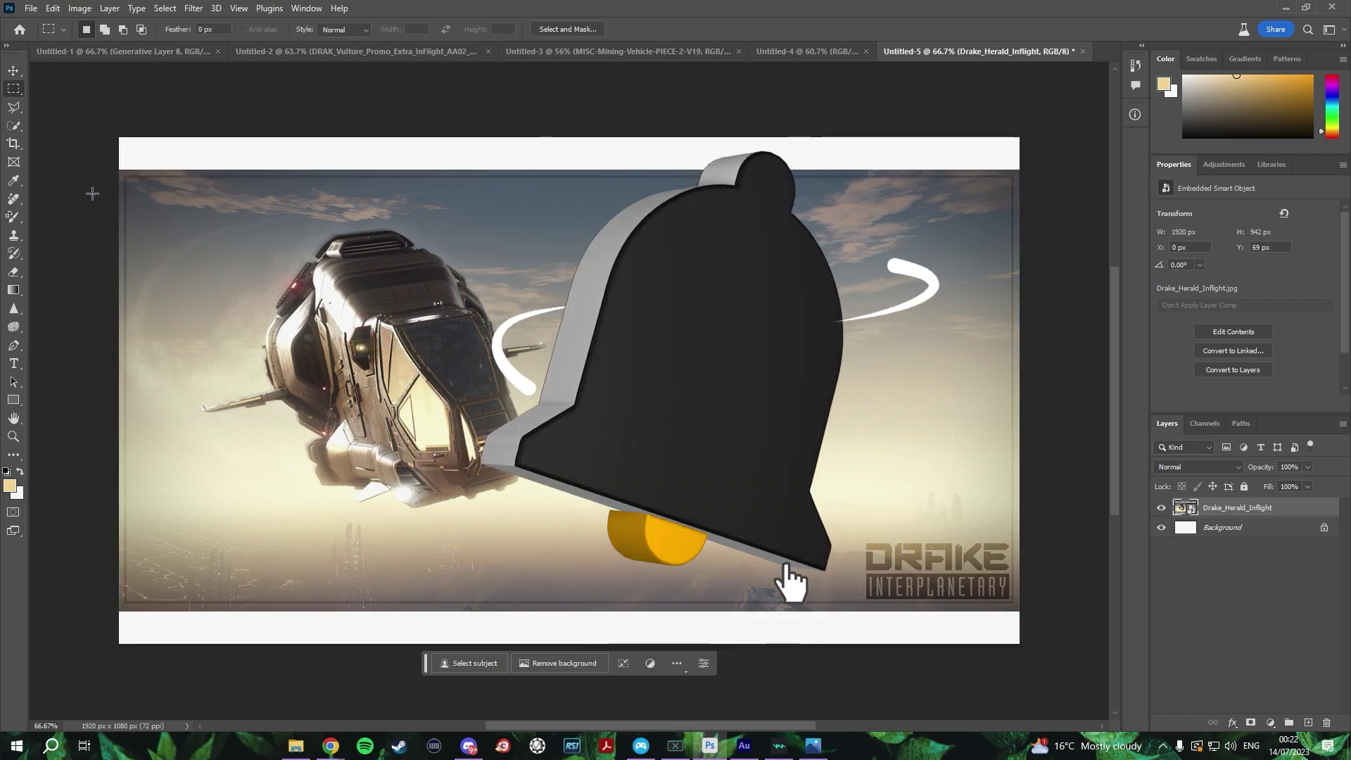
{"action": "left_click_drag", "start_coordinate": [91, 193], "coordinate": [1034, 130]}
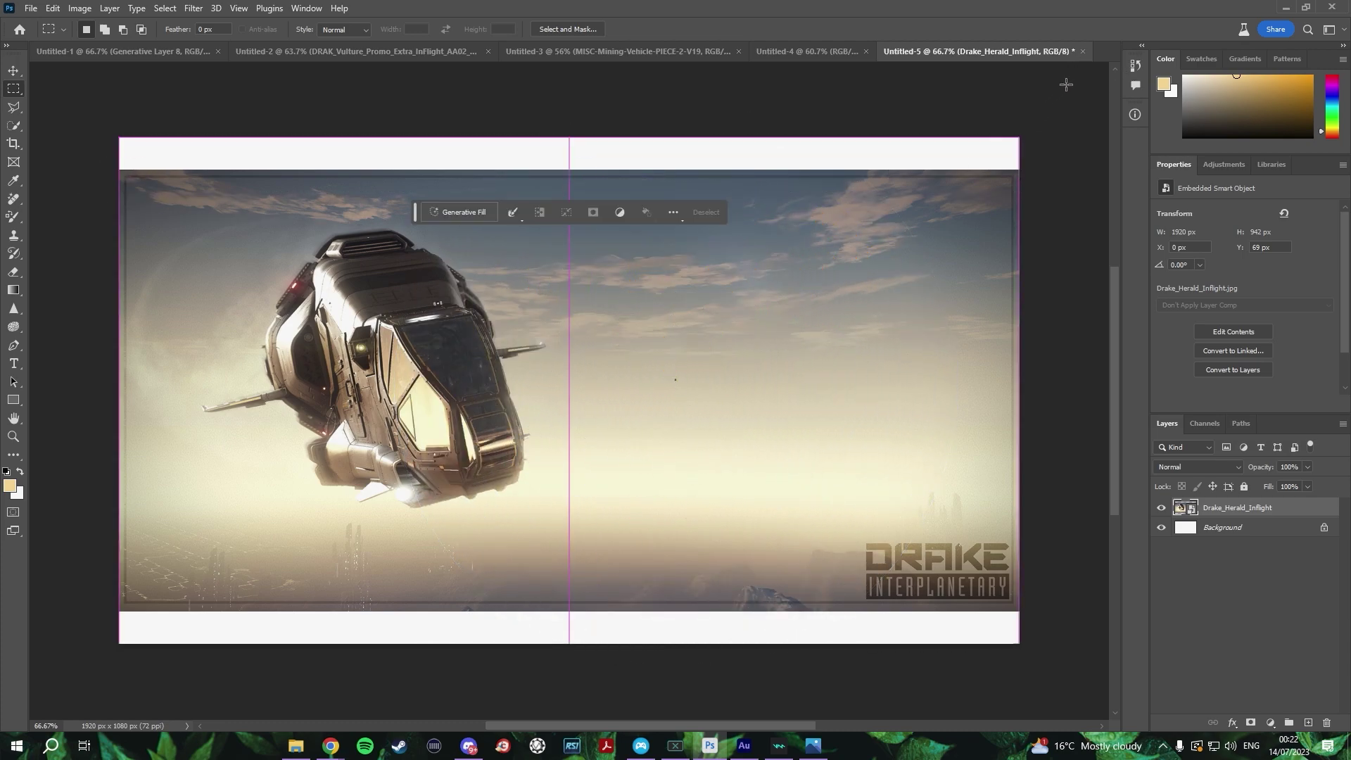
Fill the white strips with generated sky, then regenerate the 'VTOL ENGINES' pods on both sides.
{"action": "left_click", "coordinate": [653, 219]}
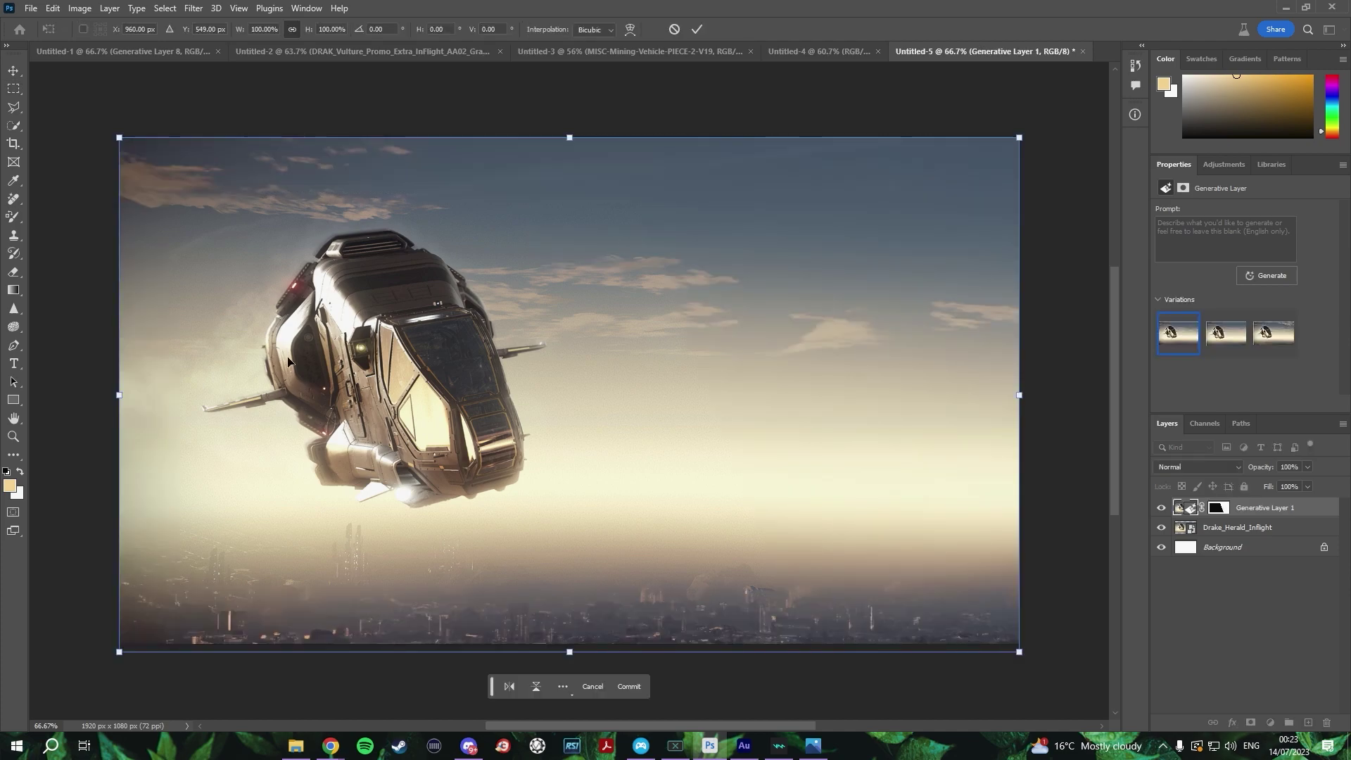
{"action": "left_click", "coordinate": [13, 107]}
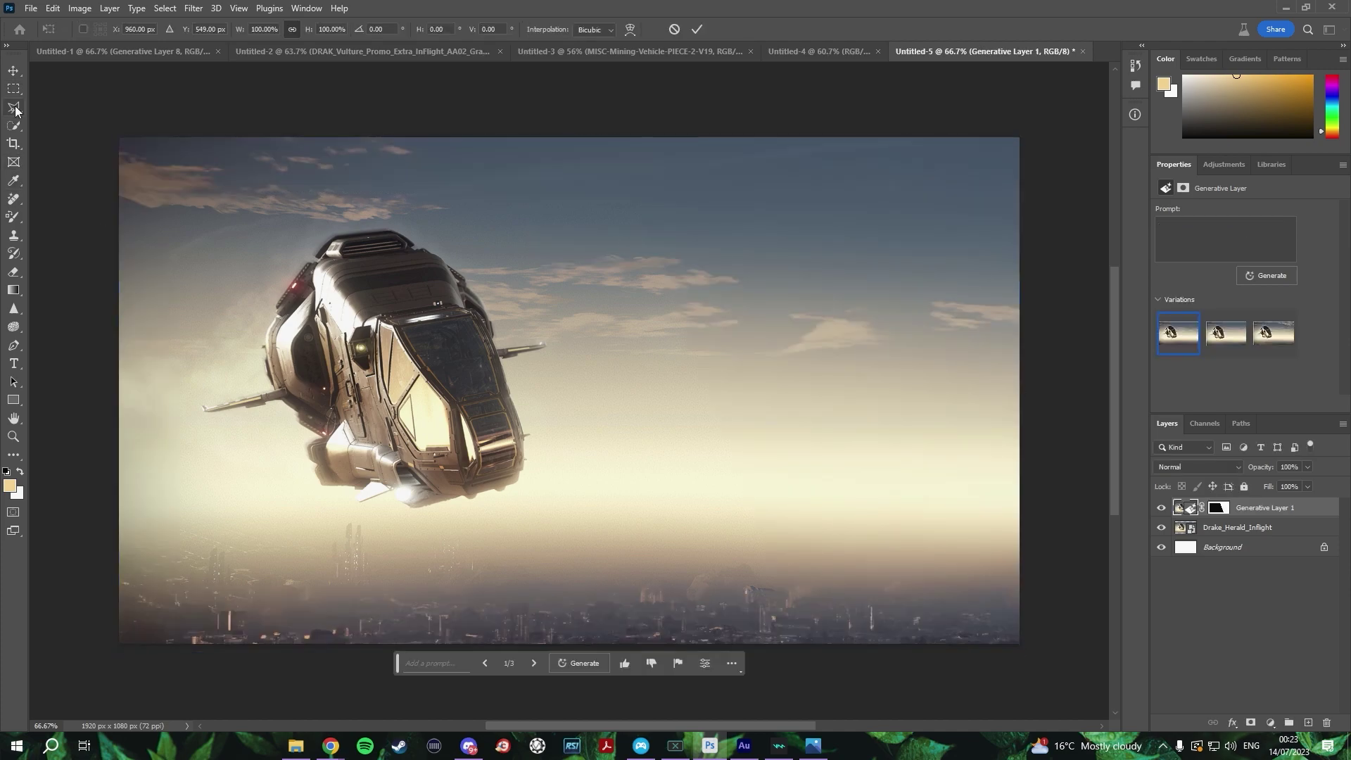
{"action": "left_click", "coordinate": [1244, 537]}
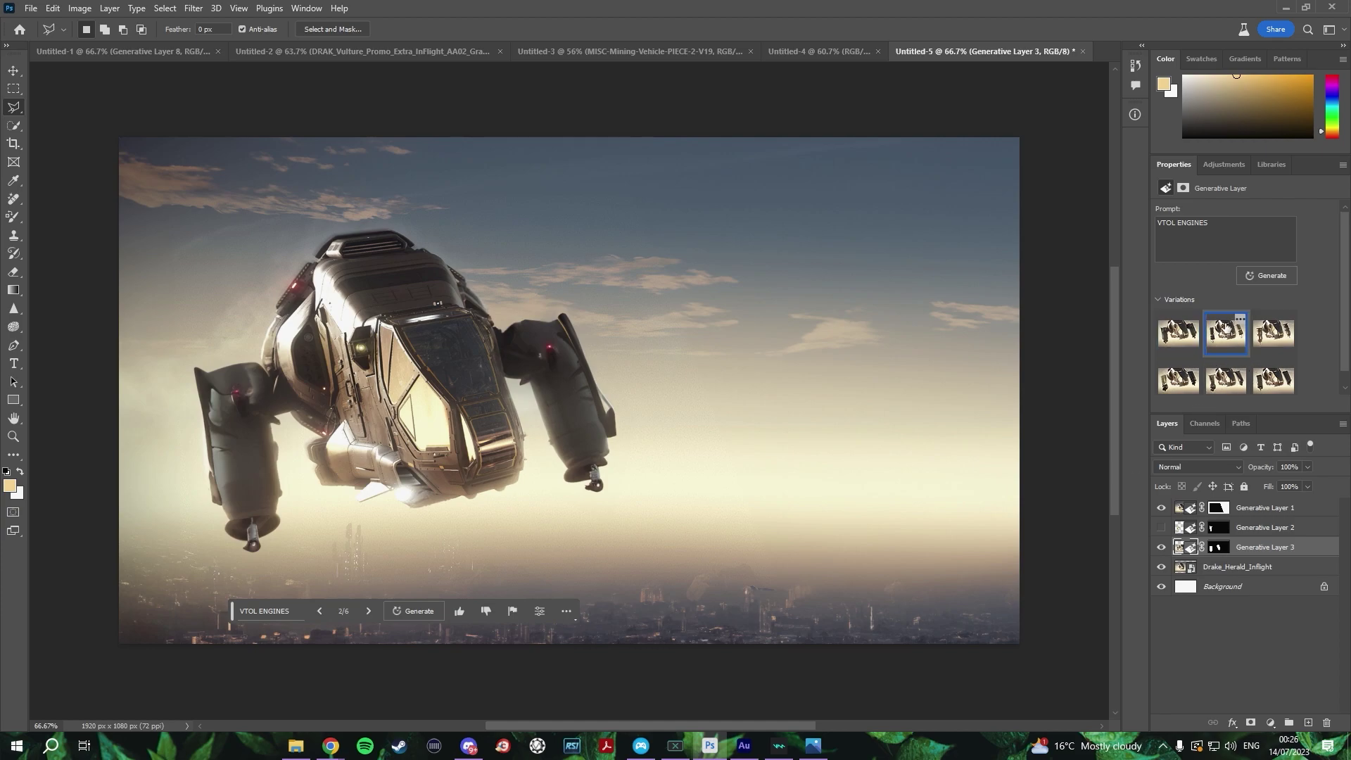
{"action": "left_click", "coordinate": [1274, 332]}
{"action": "left_click", "coordinate": [1179, 332]}
{"action": "left_click", "coordinate": [420, 611]}
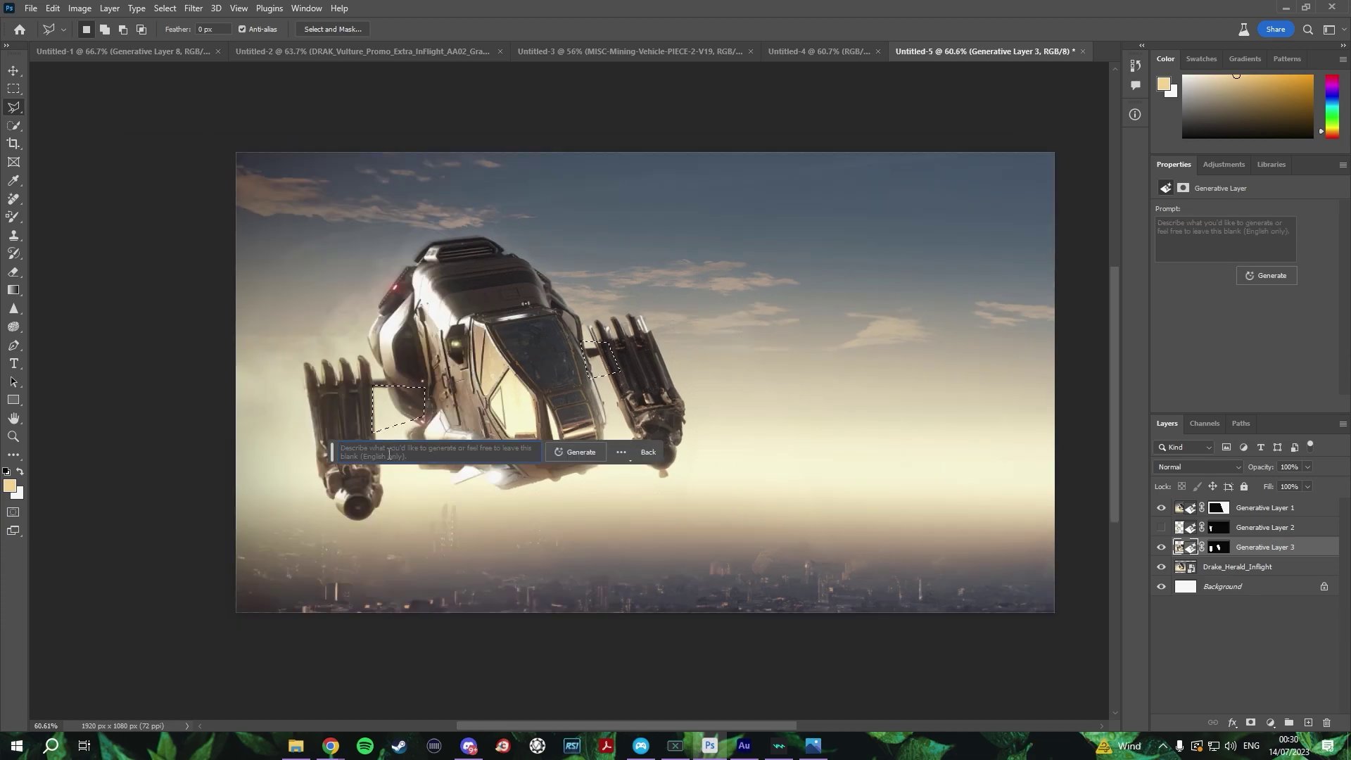
Generate 'Metal' to join the engine pods to the hull.
{"action": "type", "text": "Metal"}
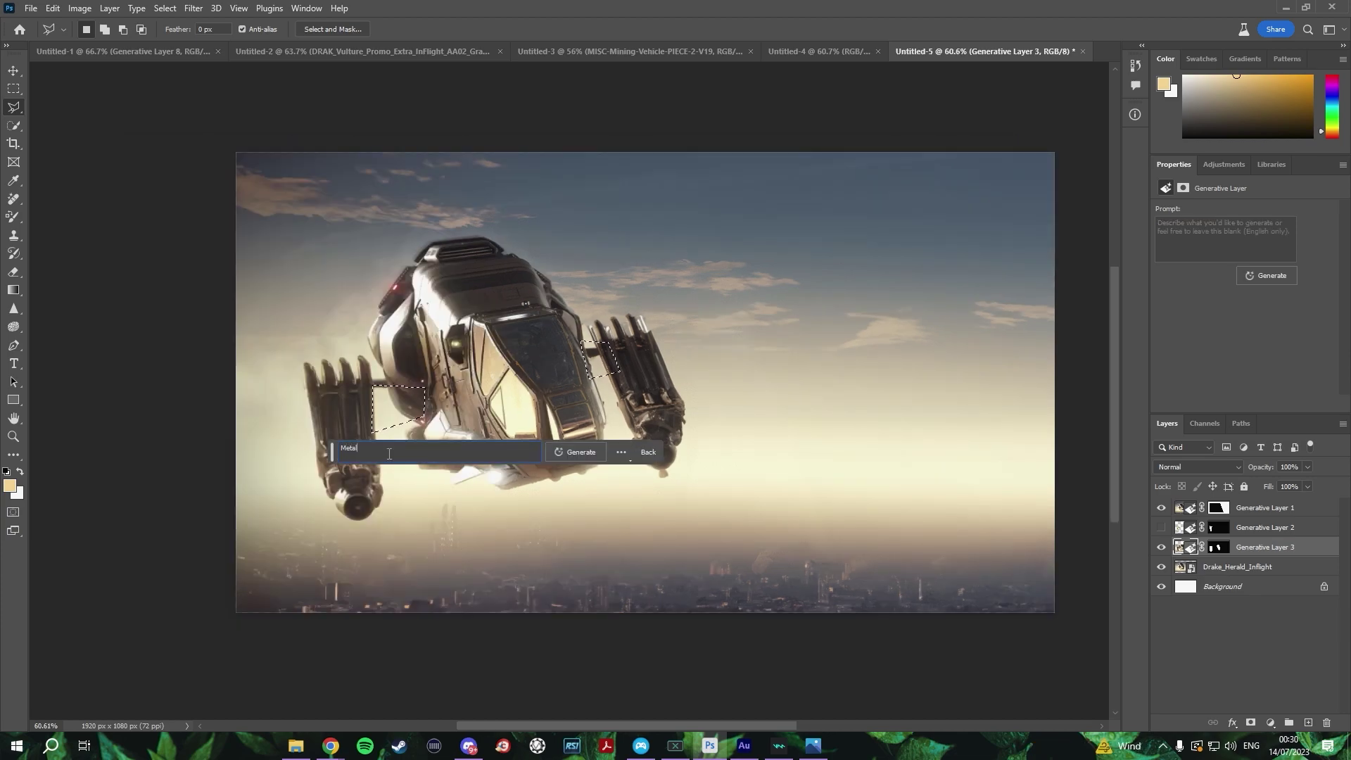
{"action": "key", "text": "Return"}
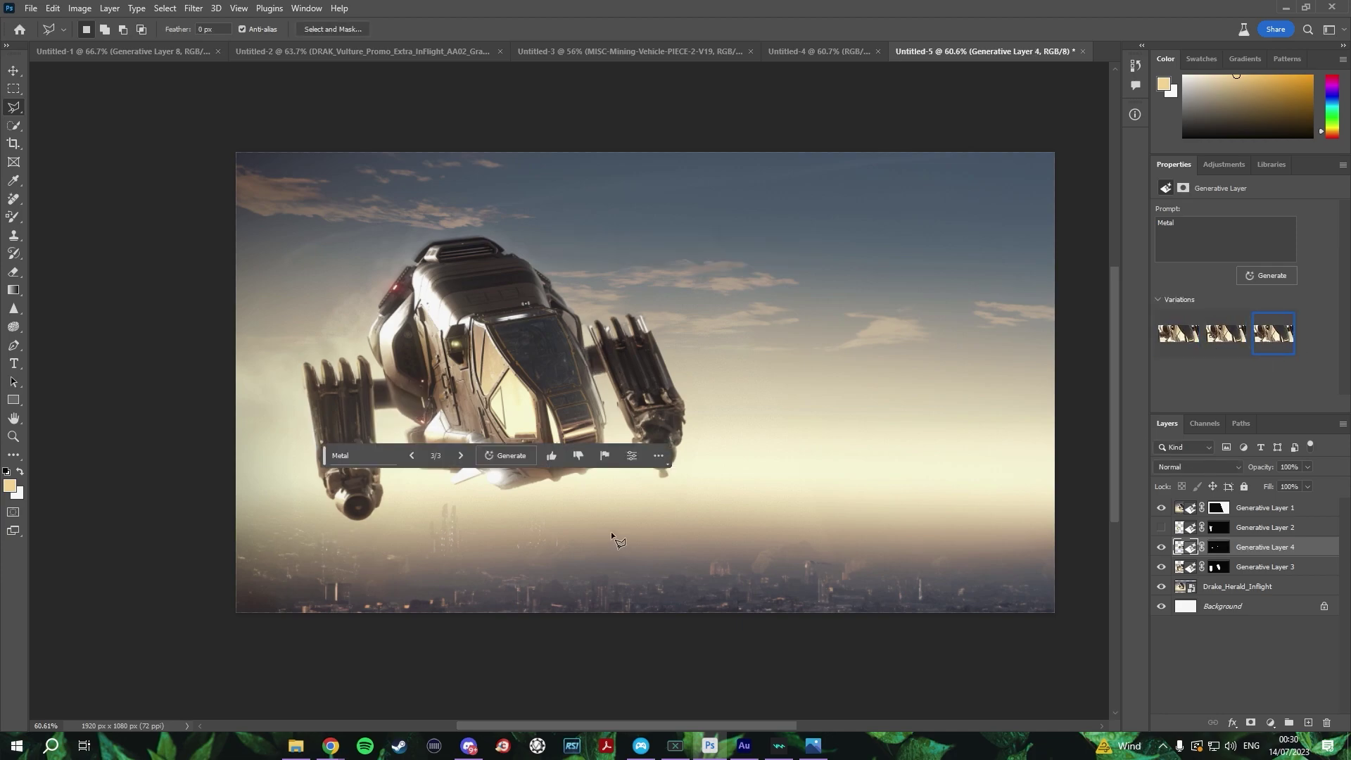
{"action": "scroll", "coordinate": [550, 545], "scroll_direction": "down", "scroll_amount": 2}
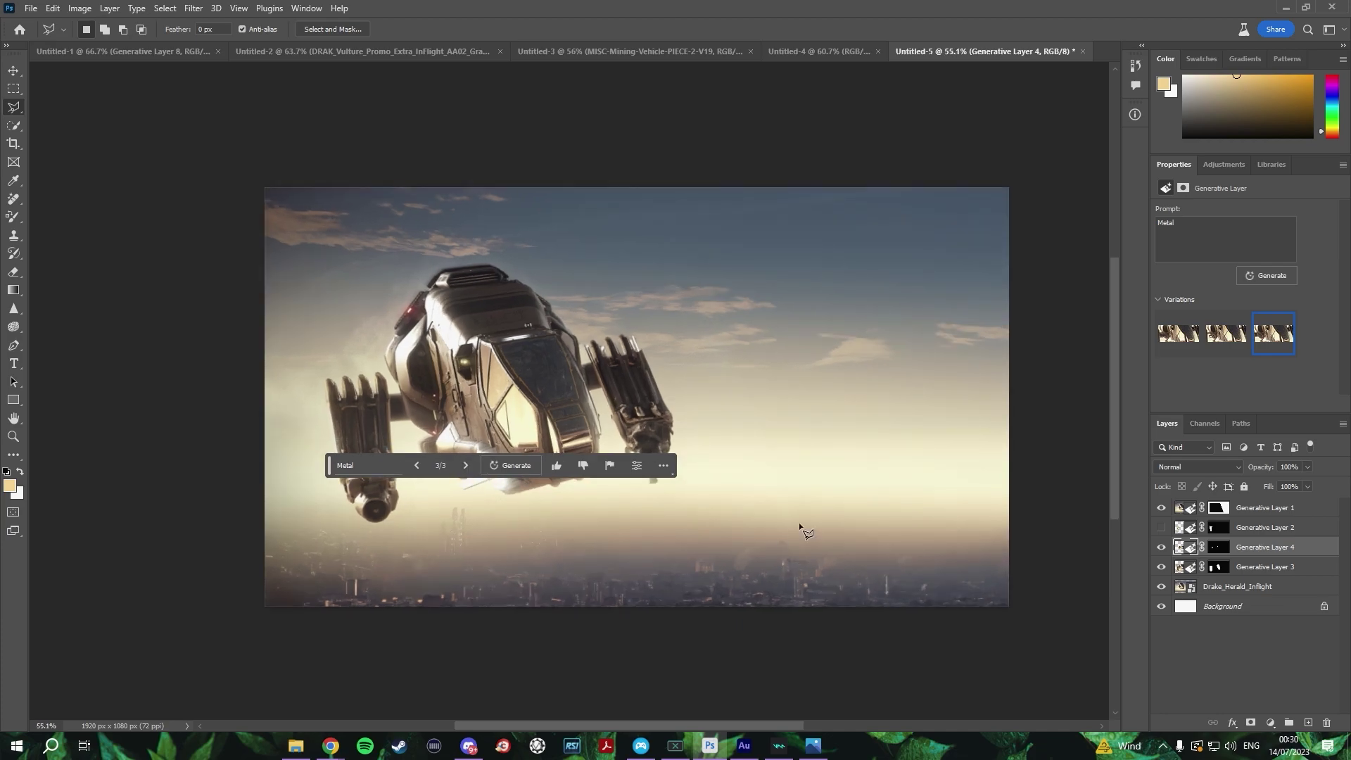
Load the engine pods' selection, generate 'Warning Lights' and keep variation 3.
{"action": "left_click", "coordinate": [1265, 567]}
{"action": "left_click", "coordinate": [1219, 566], "text": "ctrl"}
{"action": "left_click", "coordinate": [375, 445]}
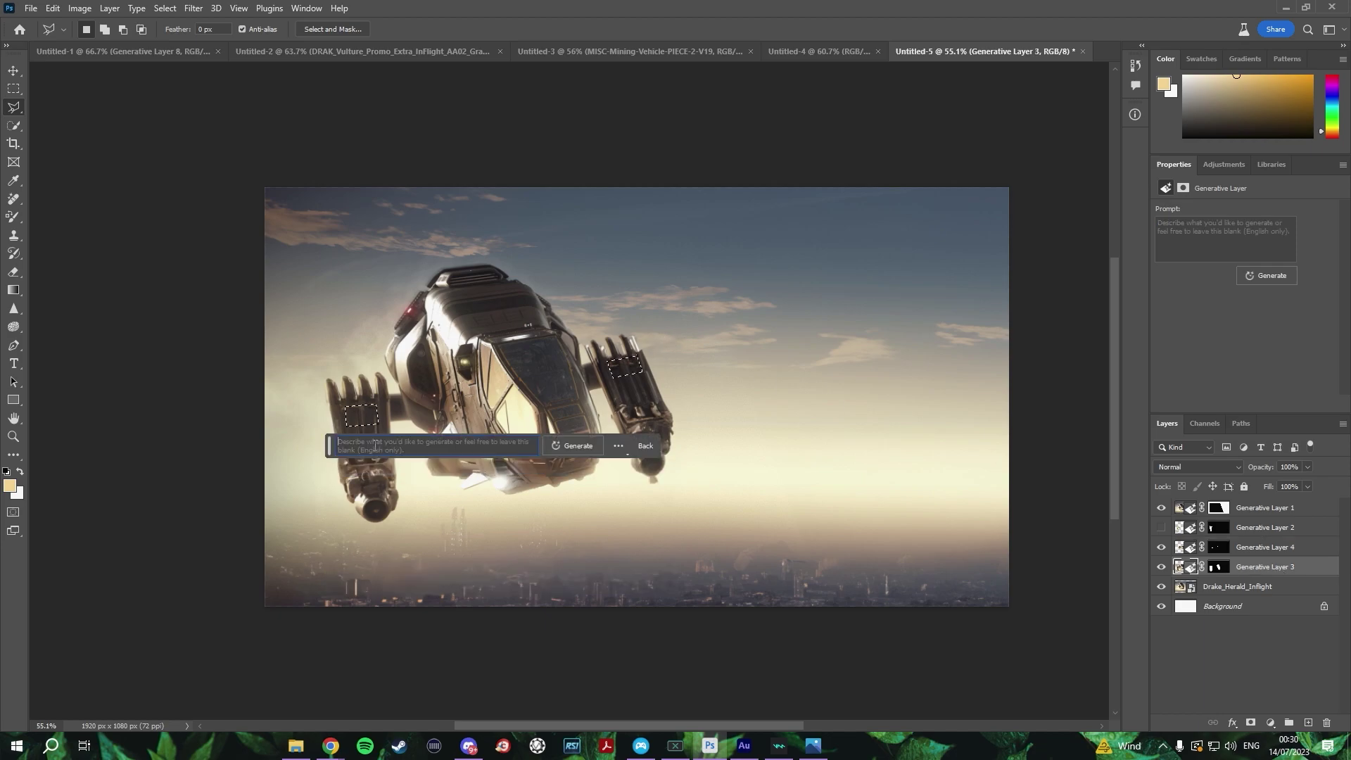
{"action": "type", "text": "Warning Lights"}
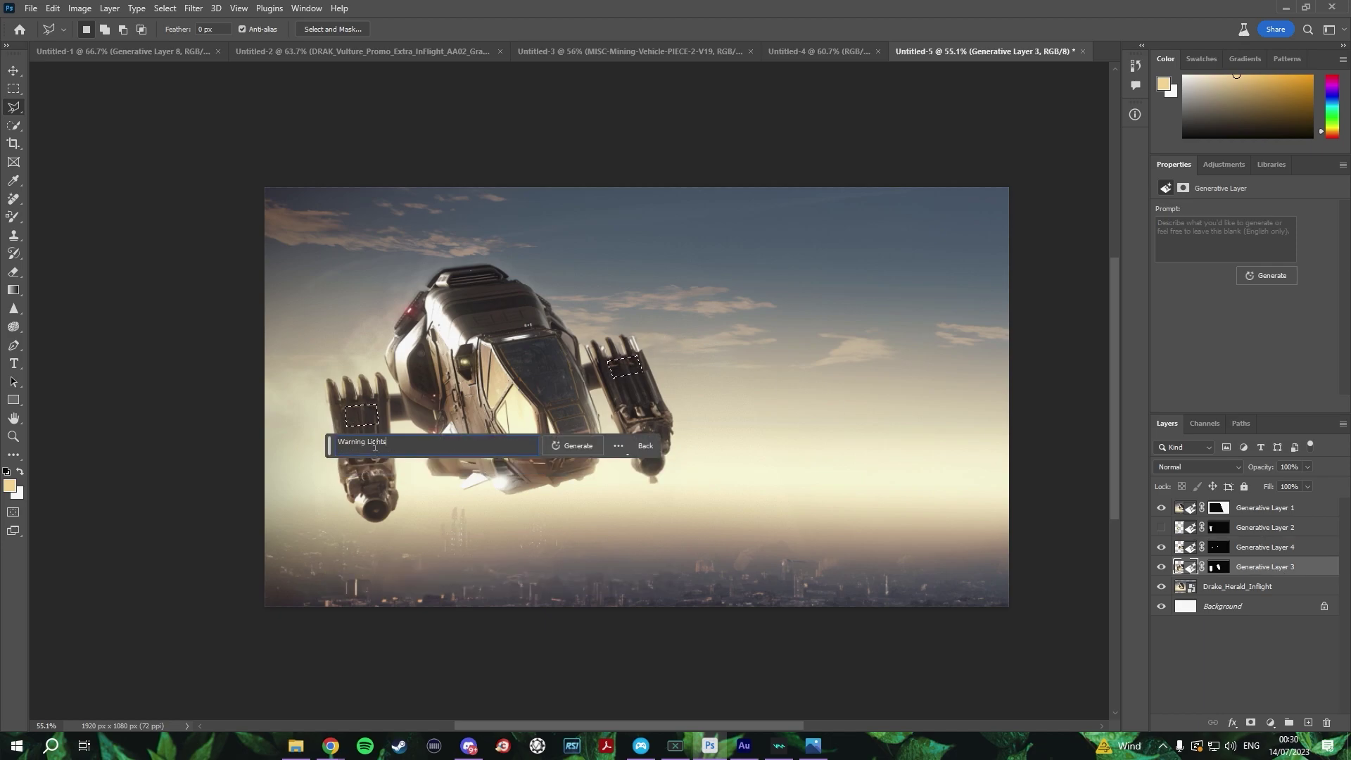
{"action": "key", "text": "Return"}
{"action": "left_click", "coordinate": [1273, 334]}
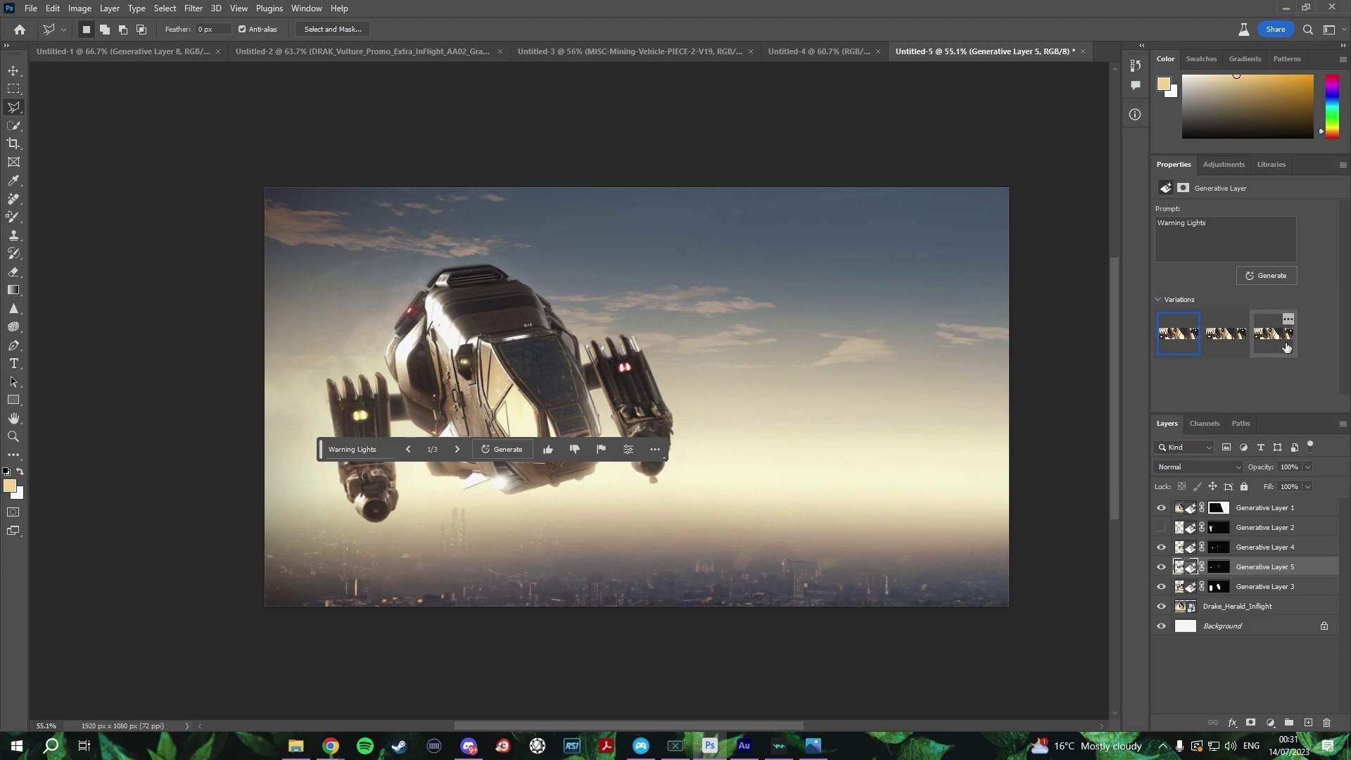
{"action": "left_click", "coordinate": [1286, 347]}
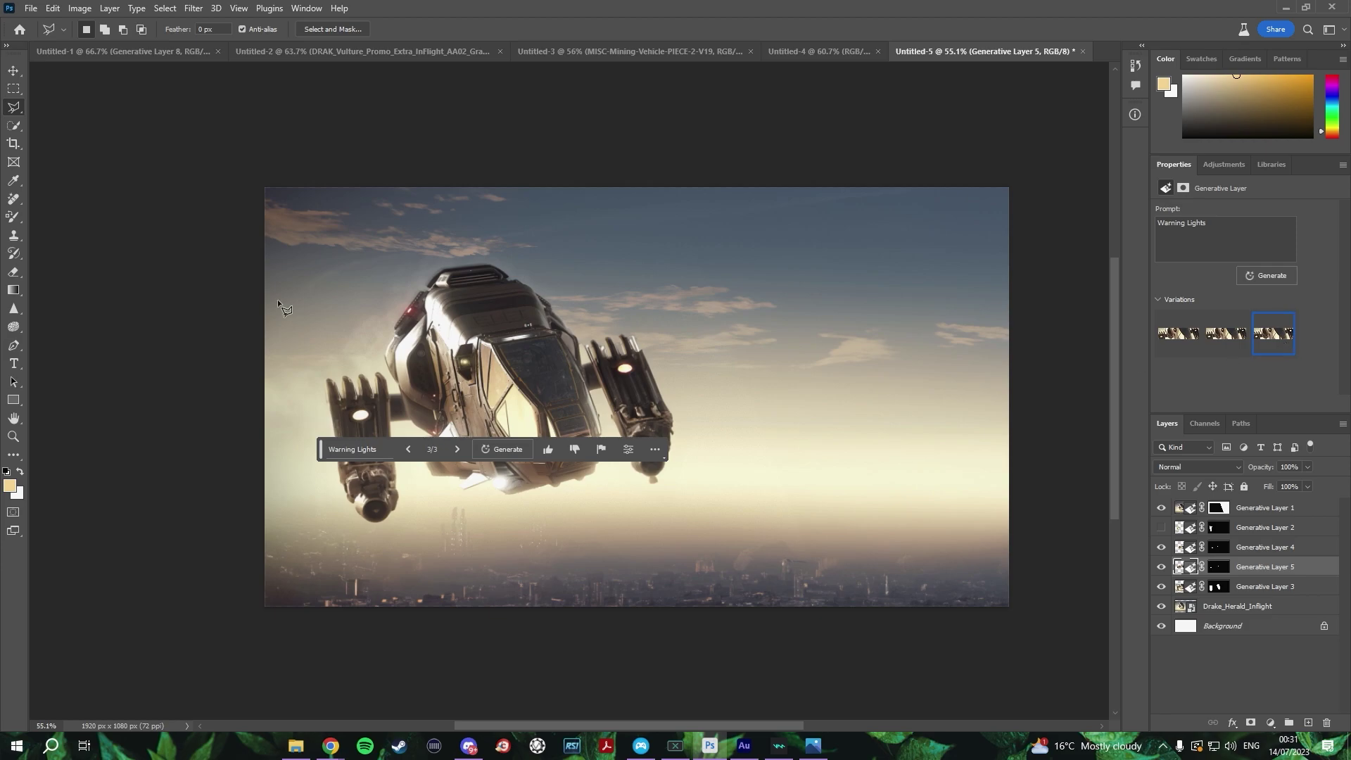
{"action": "left_click", "coordinate": [14, 70]}
{"action": "left_click", "coordinate": [787, 550]}
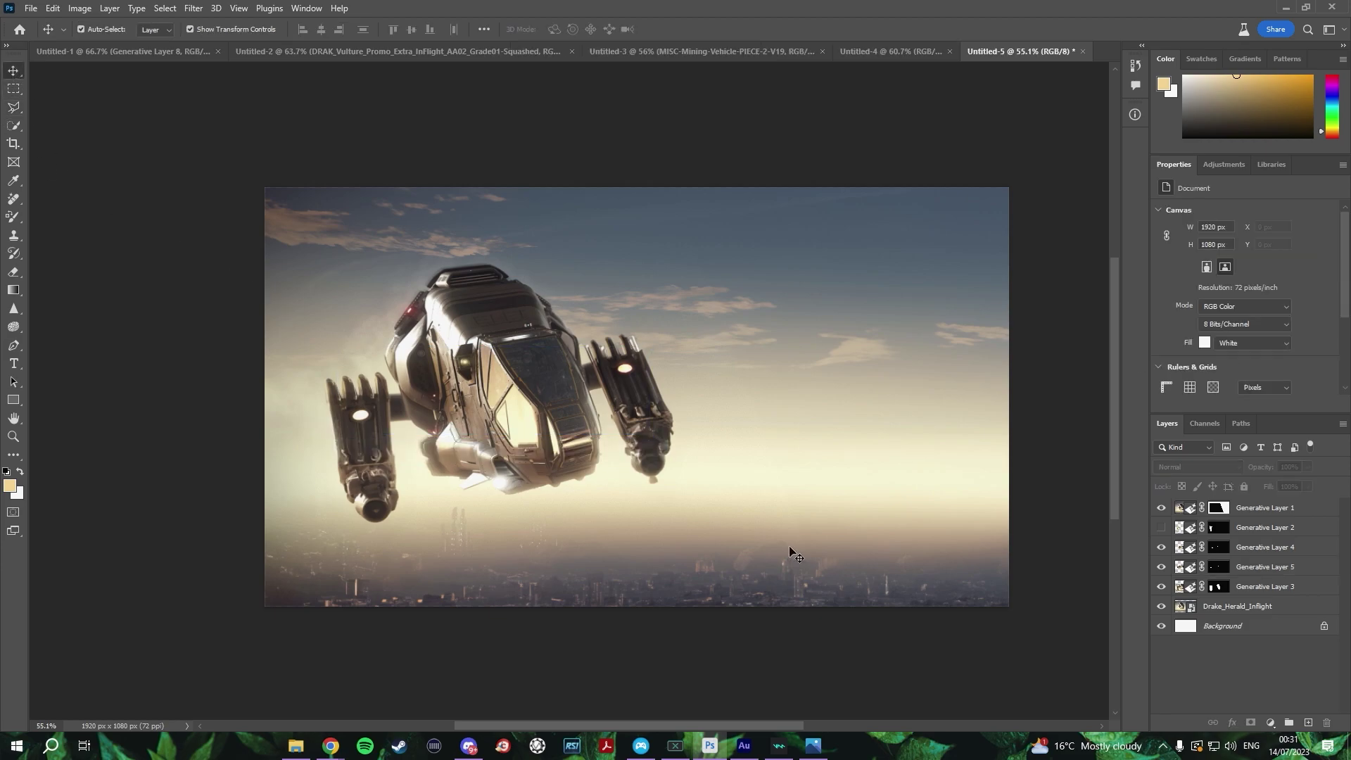
Generate 'Landing Struts' beneath the ship and keep the second variation.
{"action": "left_click", "coordinate": [1237, 611]}
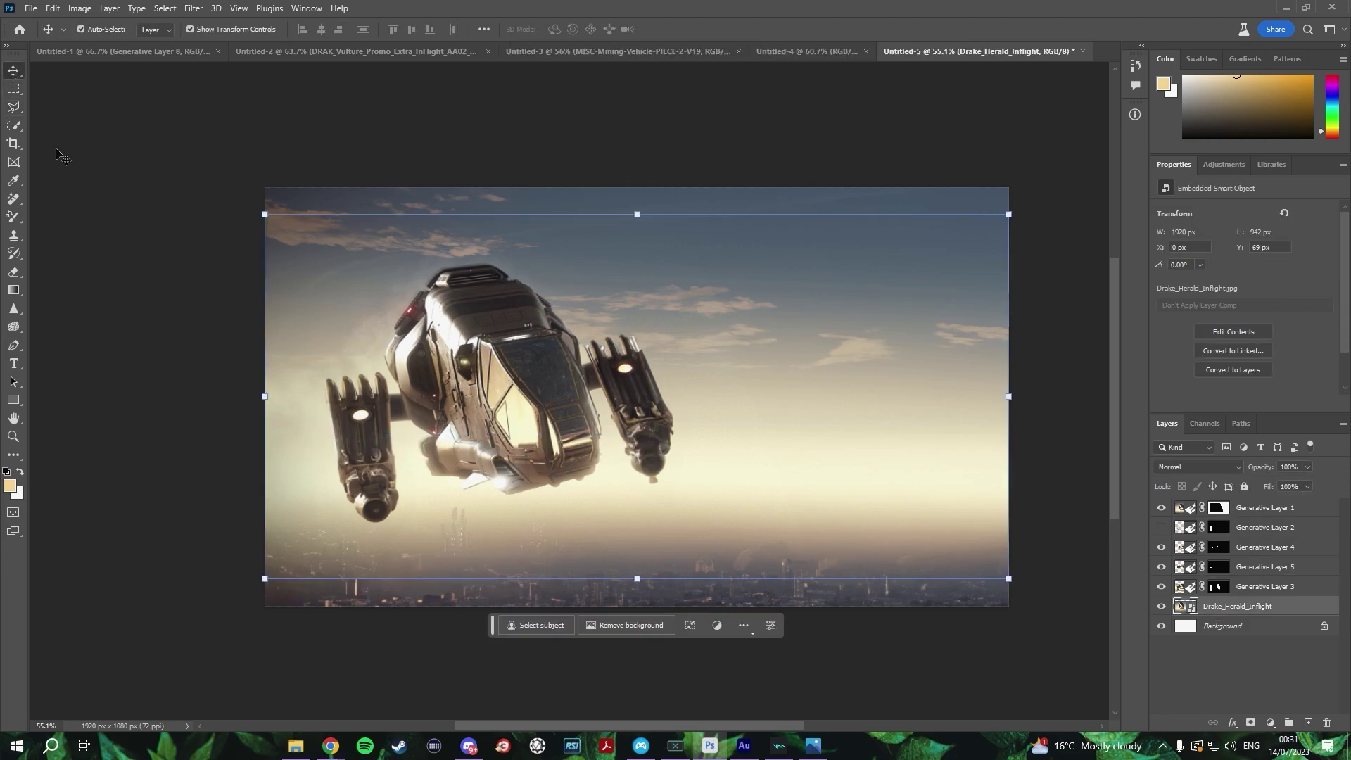
{"action": "left_click", "coordinate": [13, 107]}
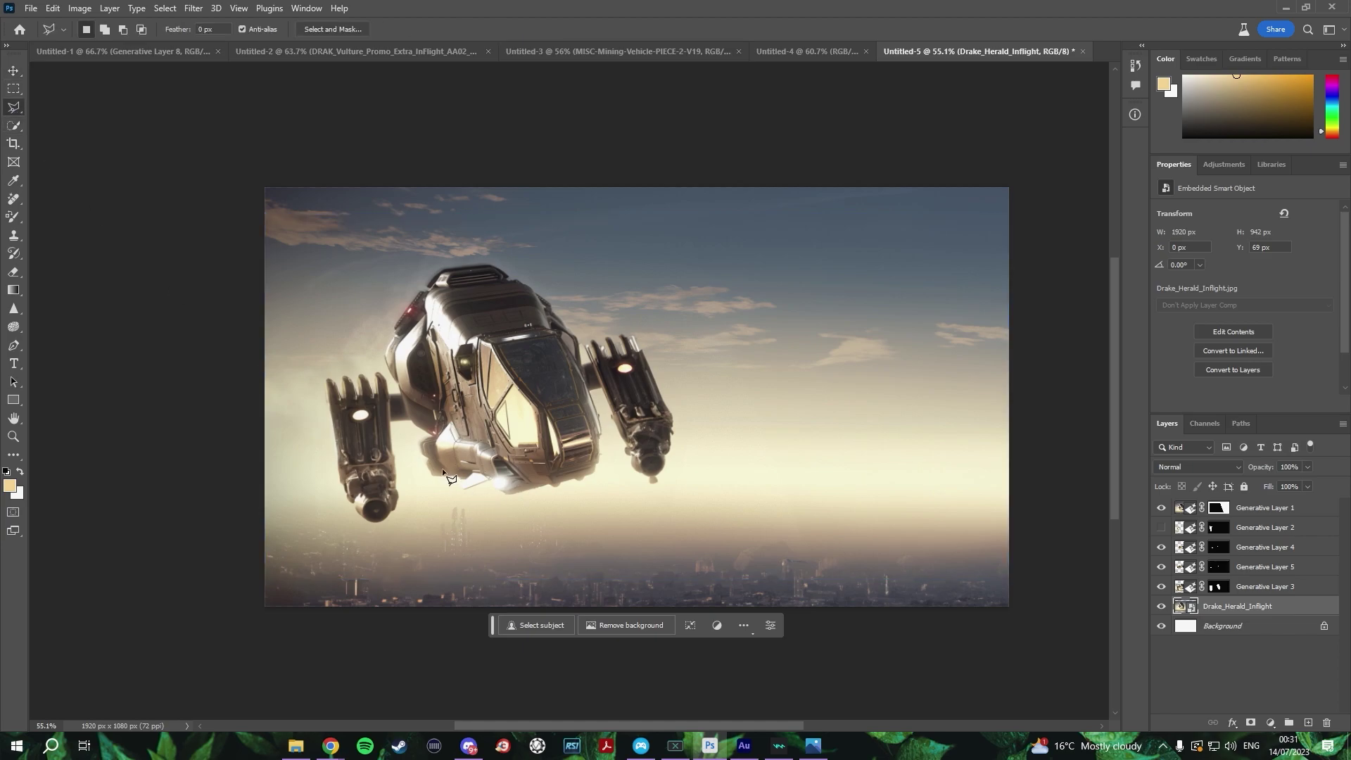
{"action": "type", "text": "Landing "}
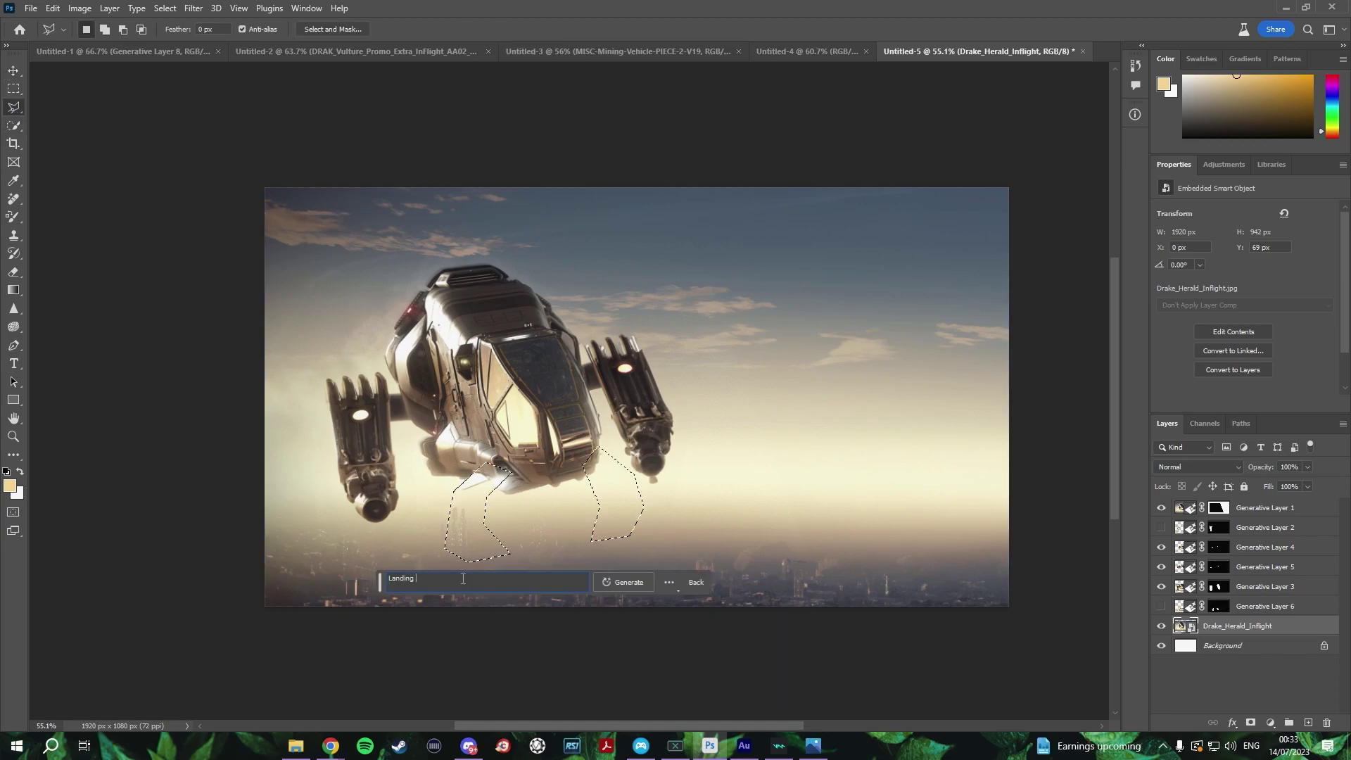
{"action": "type", "text": "Struts"}
{"action": "left_click", "coordinate": [622, 584]}
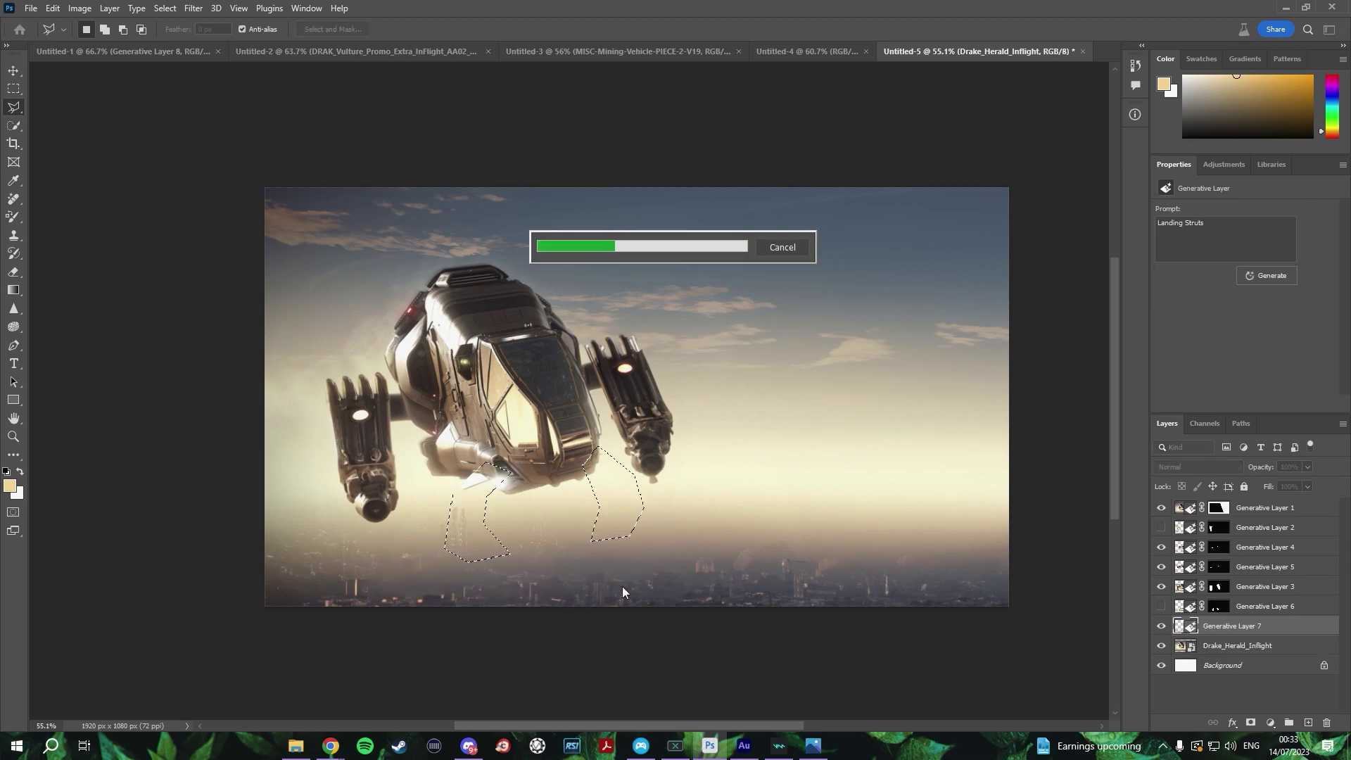
{"action": "left_click", "coordinate": [1222, 345]}
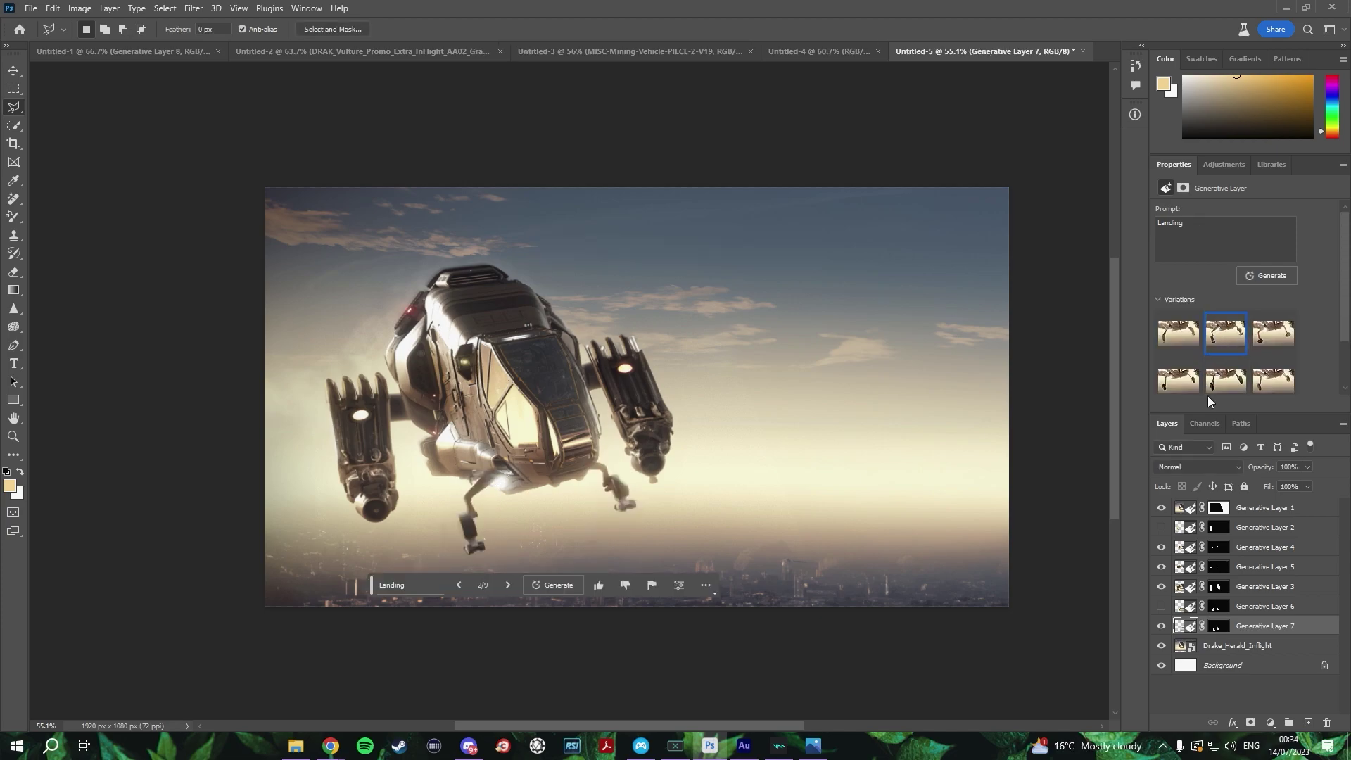
Move Generative Layer 7 to the top and duplicate the Drake_Herald_Inflight layer.
{"action": "left_click_drag", "start_coordinate": [1244, 630], "coordinate": [1251, 507]}
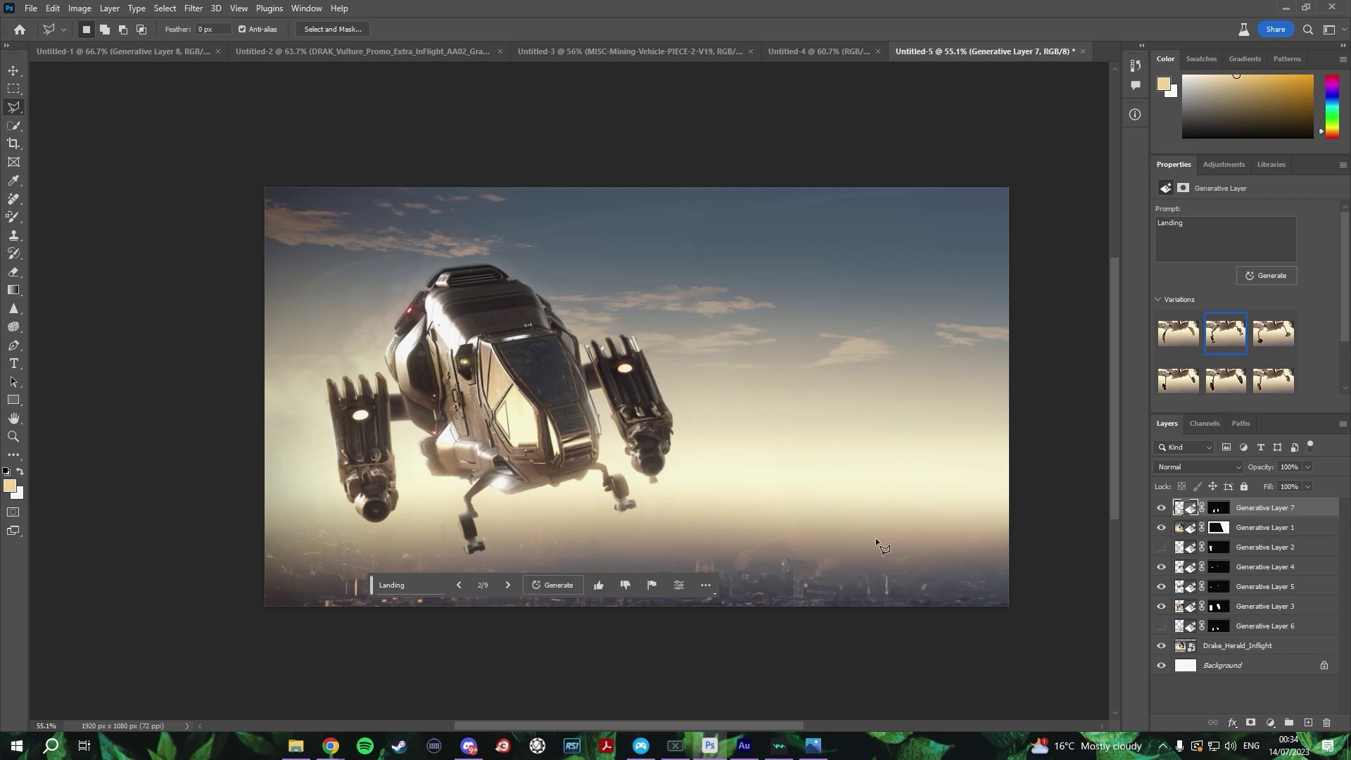
{"action": "left_click", "coordinate": [1251, 647]}
{"action": "key", "text": "ctrl+j"}
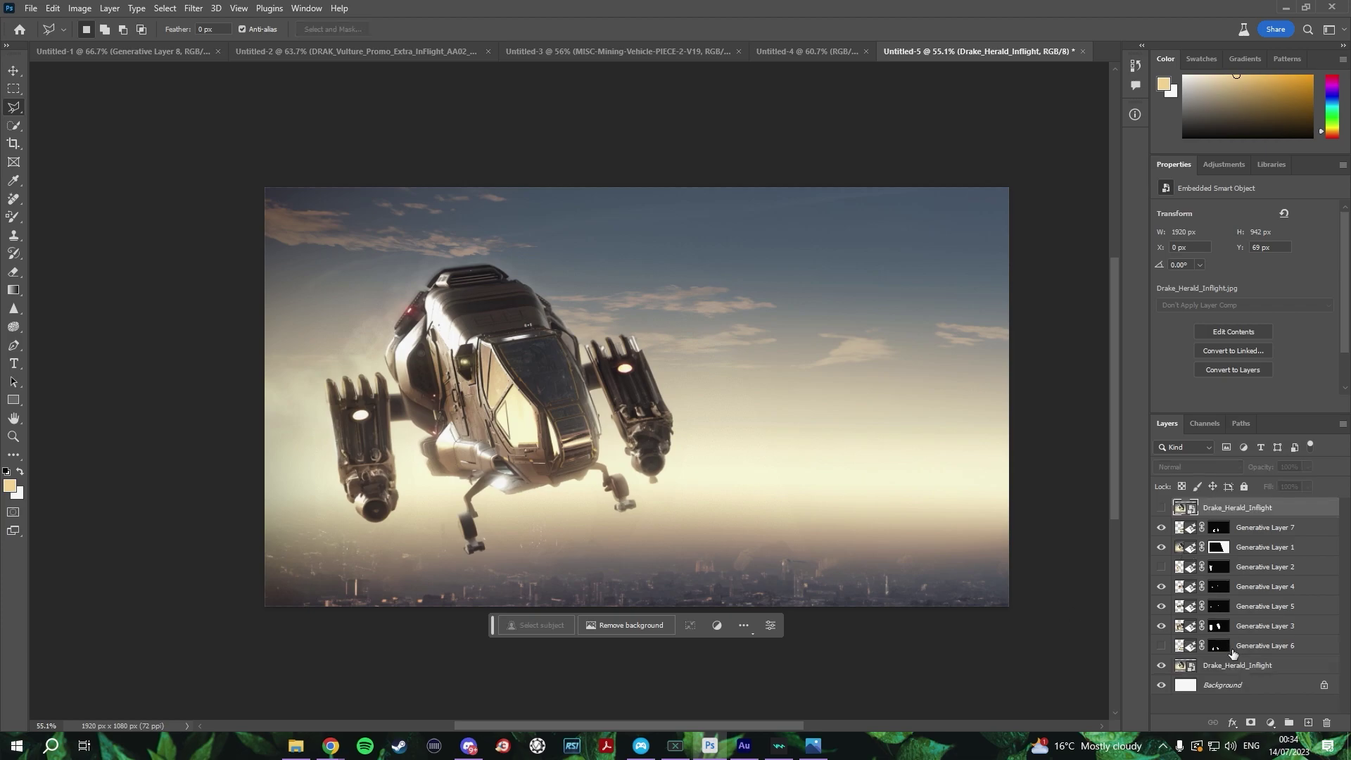
{"action": "left_click", "coordinate": [1241, 669]}
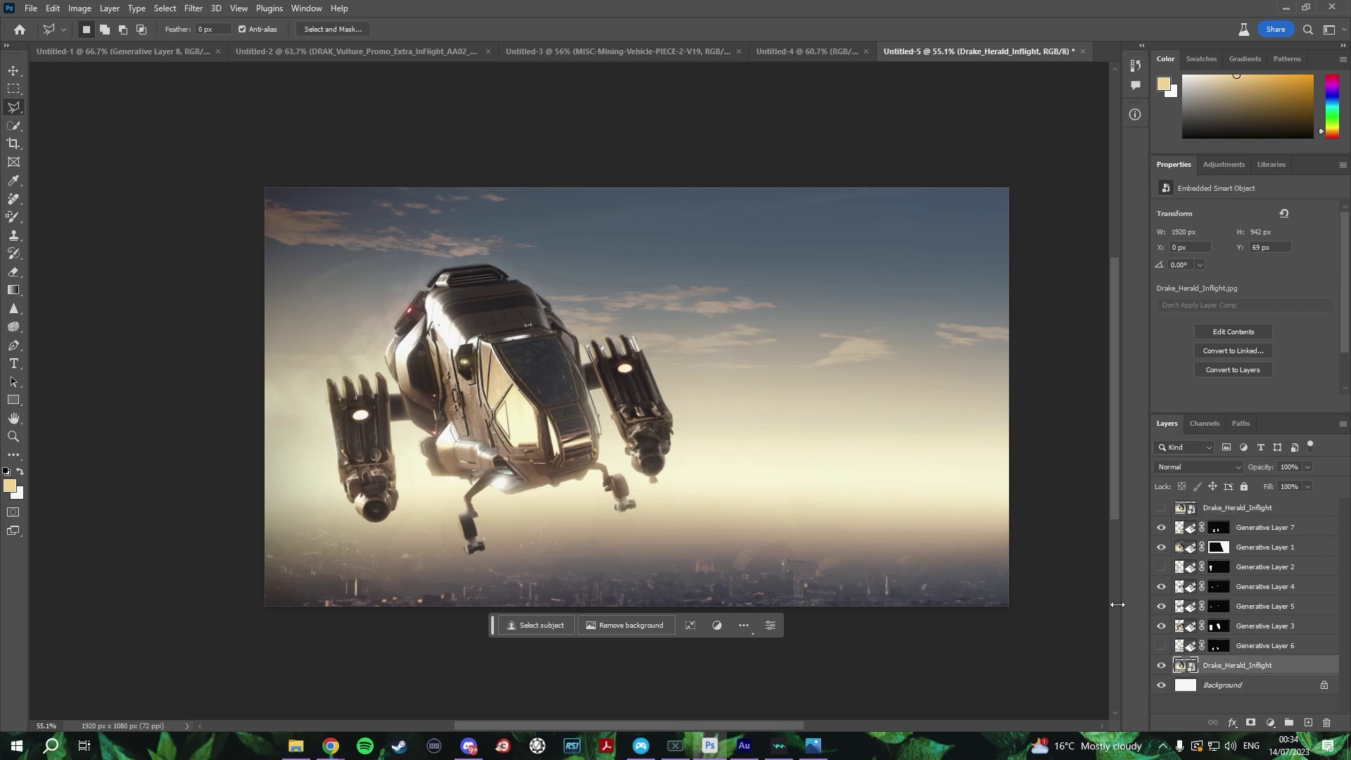
Lasso the ship's roof, fill it with a 'Window' and keep variation 3 of 3.
{"action": "left_click", "coordinate": [452, 299]}
{"action": "left_click", "coordinate": [386, 348]}
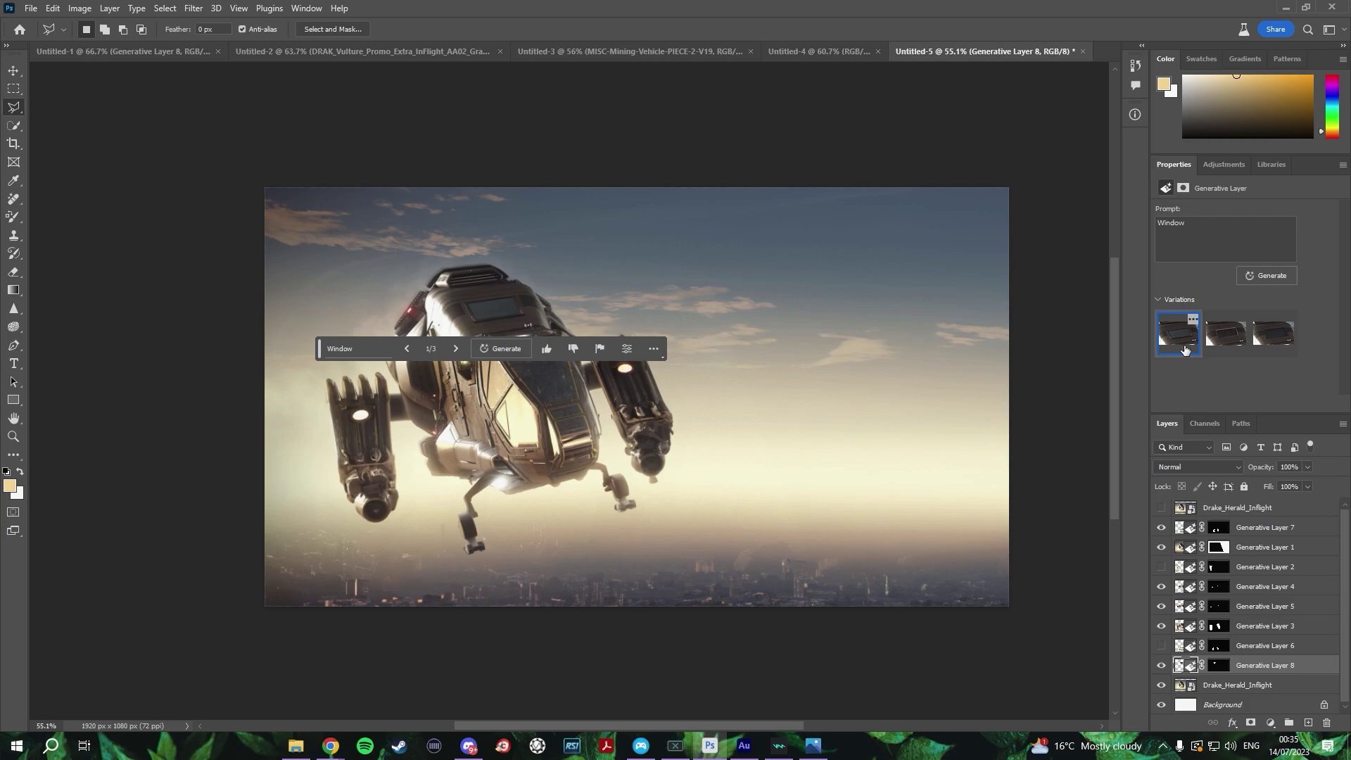
{"action": "left_click", "coordinate": [1258, 349]}
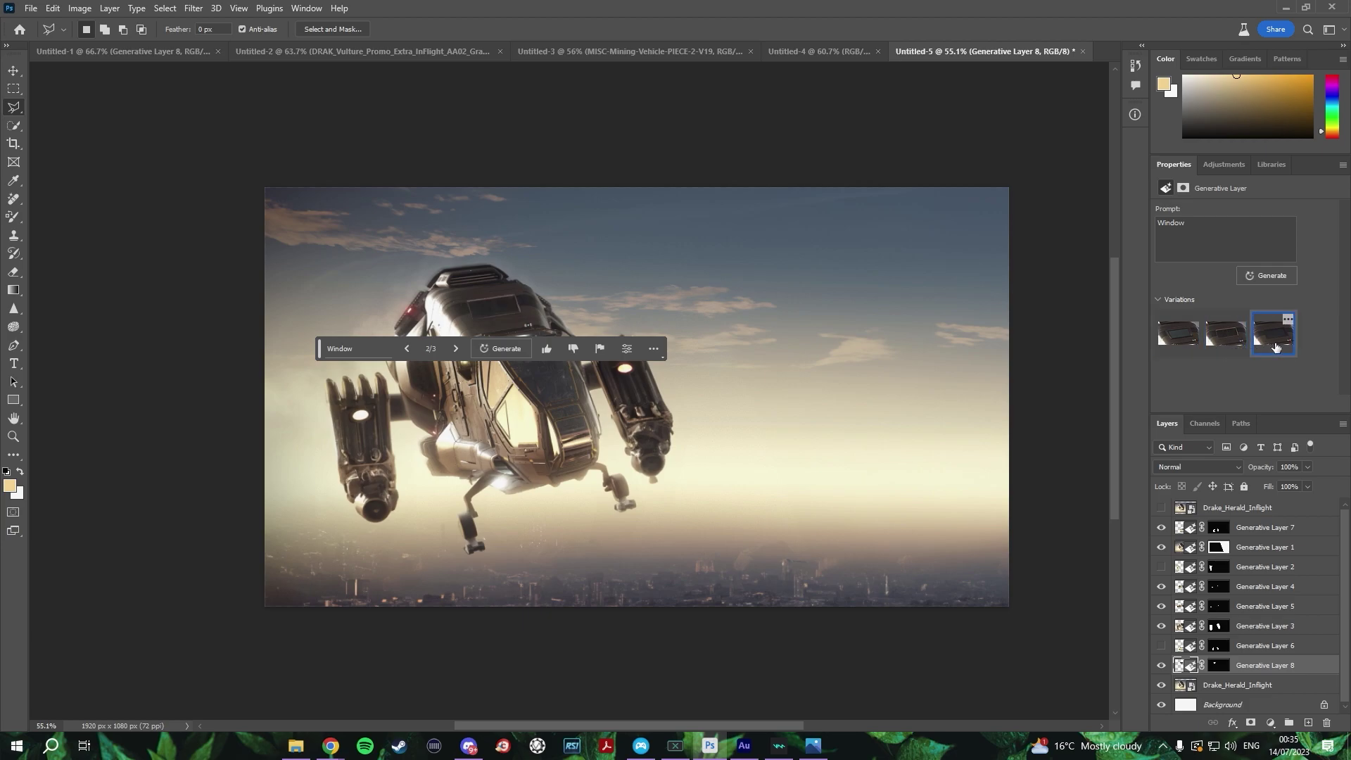
{"action": "left_click", "coordinate": [13, 70]}
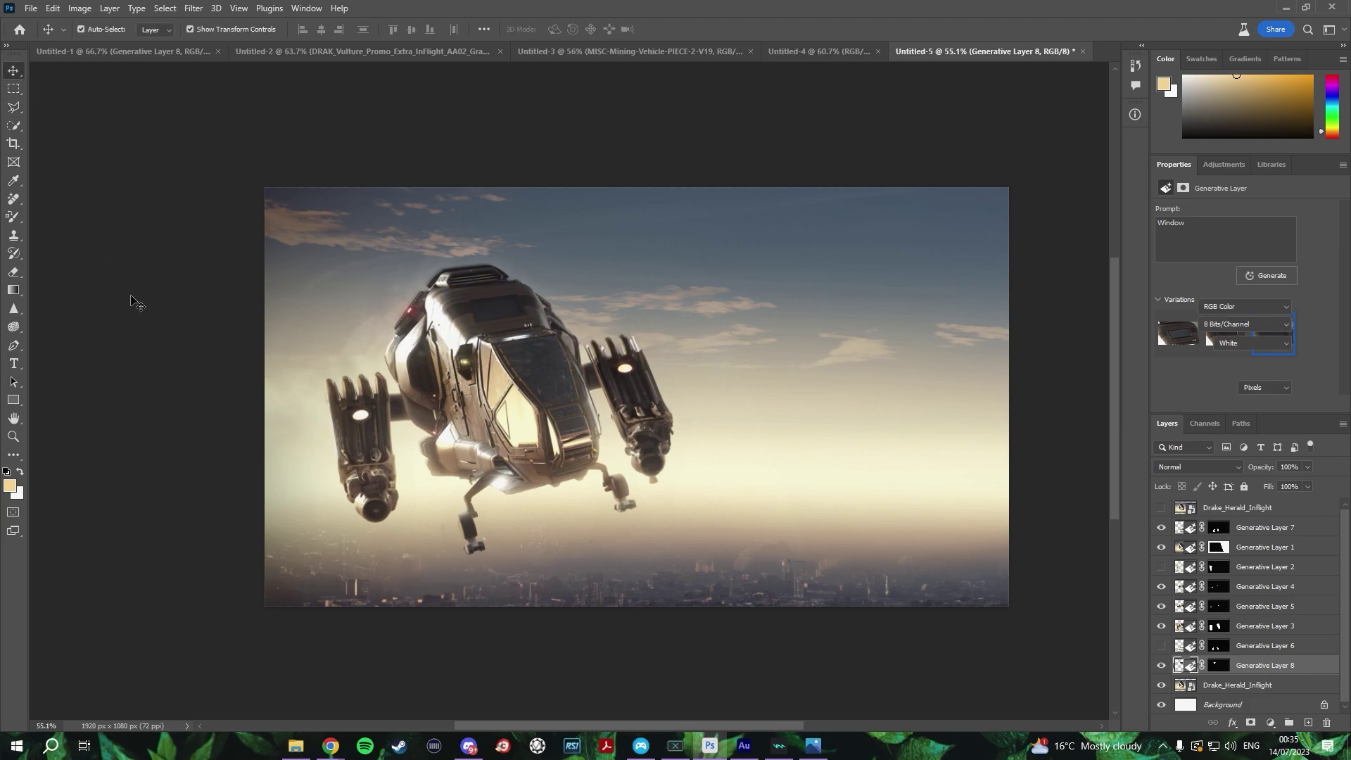
{"action": "left_click", "coordinate": [133, 298]}
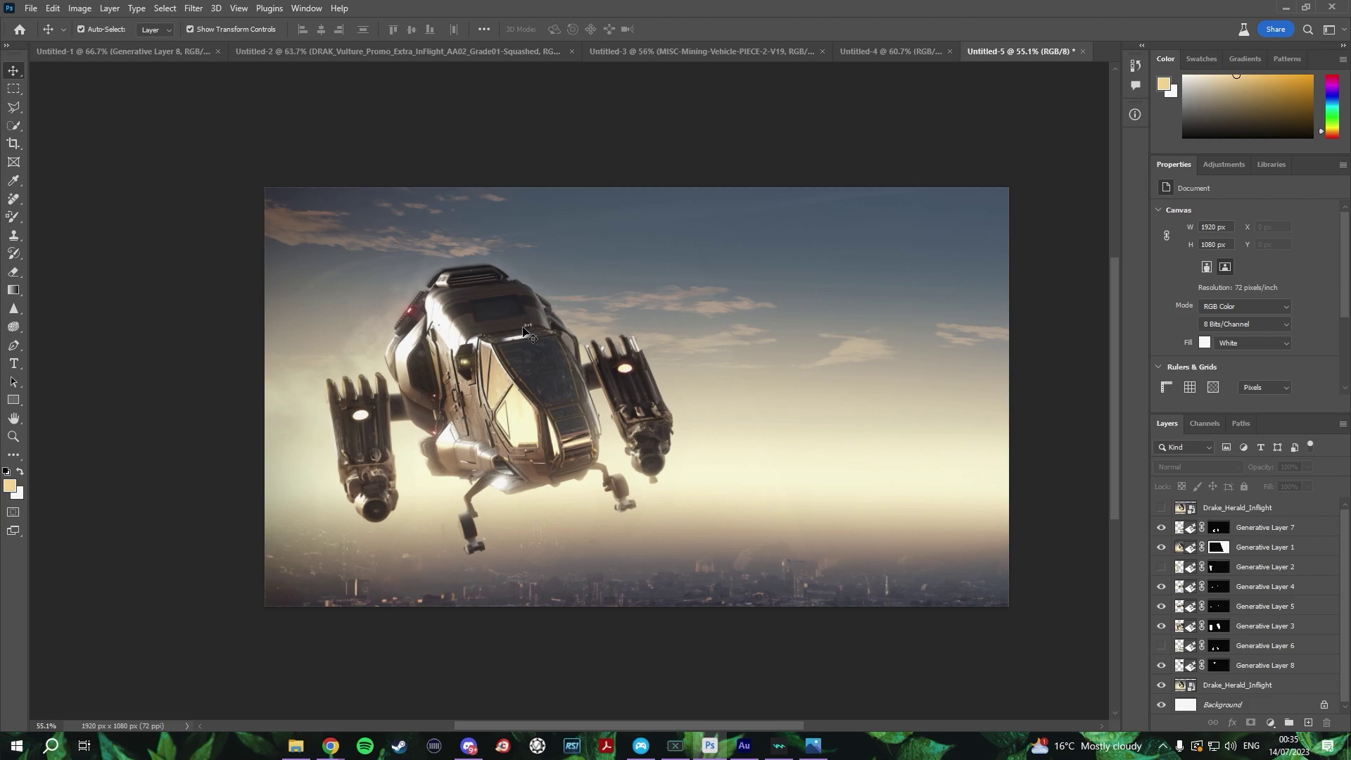
On the bottom Drake_Herald_Inflight layer, lasso an area above the ship's upper right and enter the Generative Fill prompt 'Rocket'.
{"action": "left_click", "coordinate": [15, 107]}
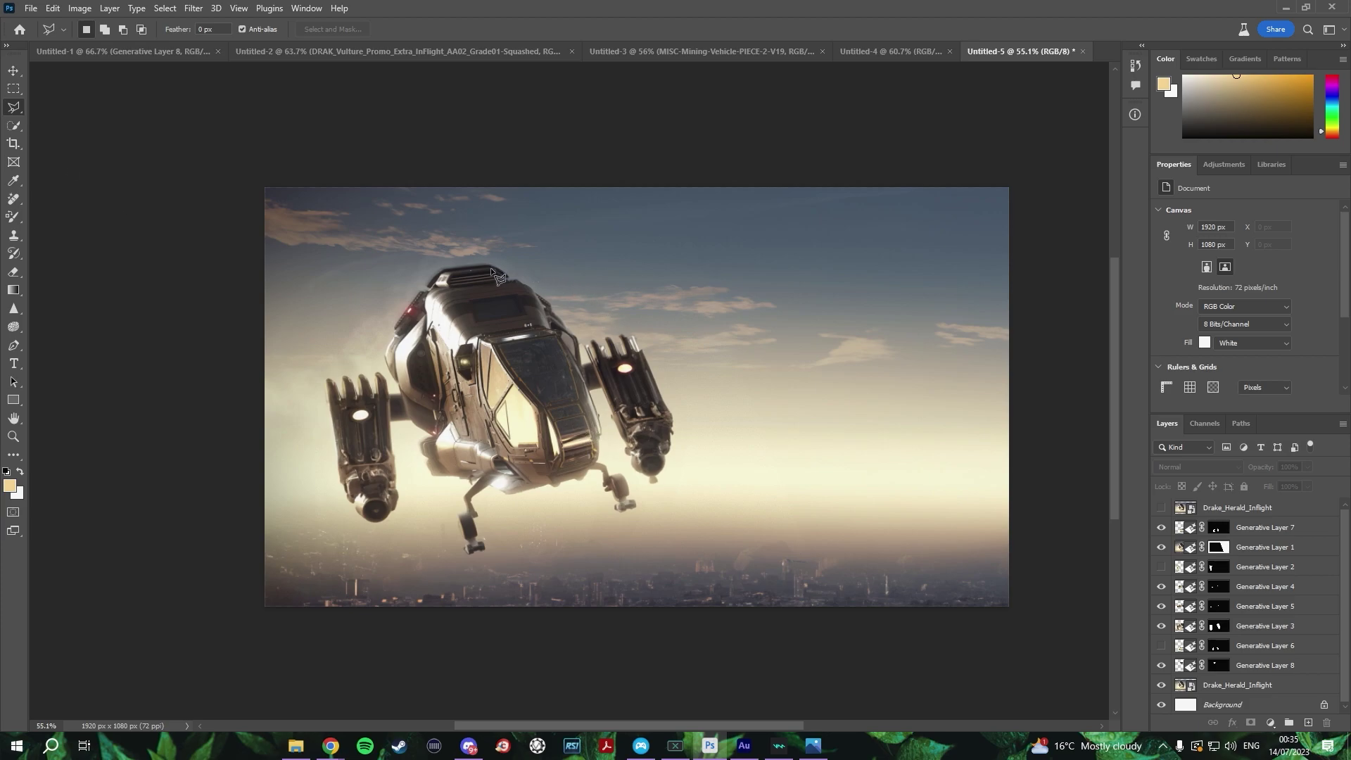
{"action": "left_click", "coordinate": [518, 287], "text": "ctrl"}
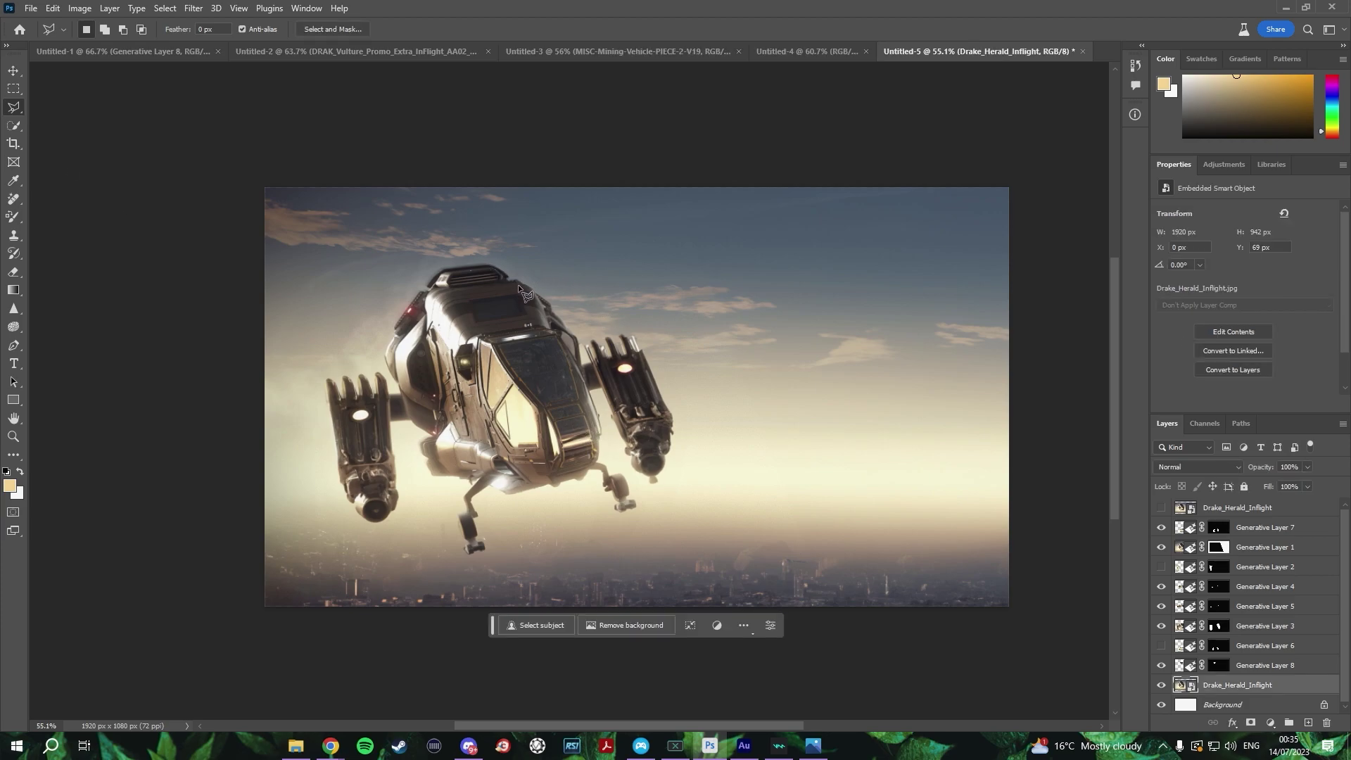
{"action": "left_click", "coordinate": [520, 285]}
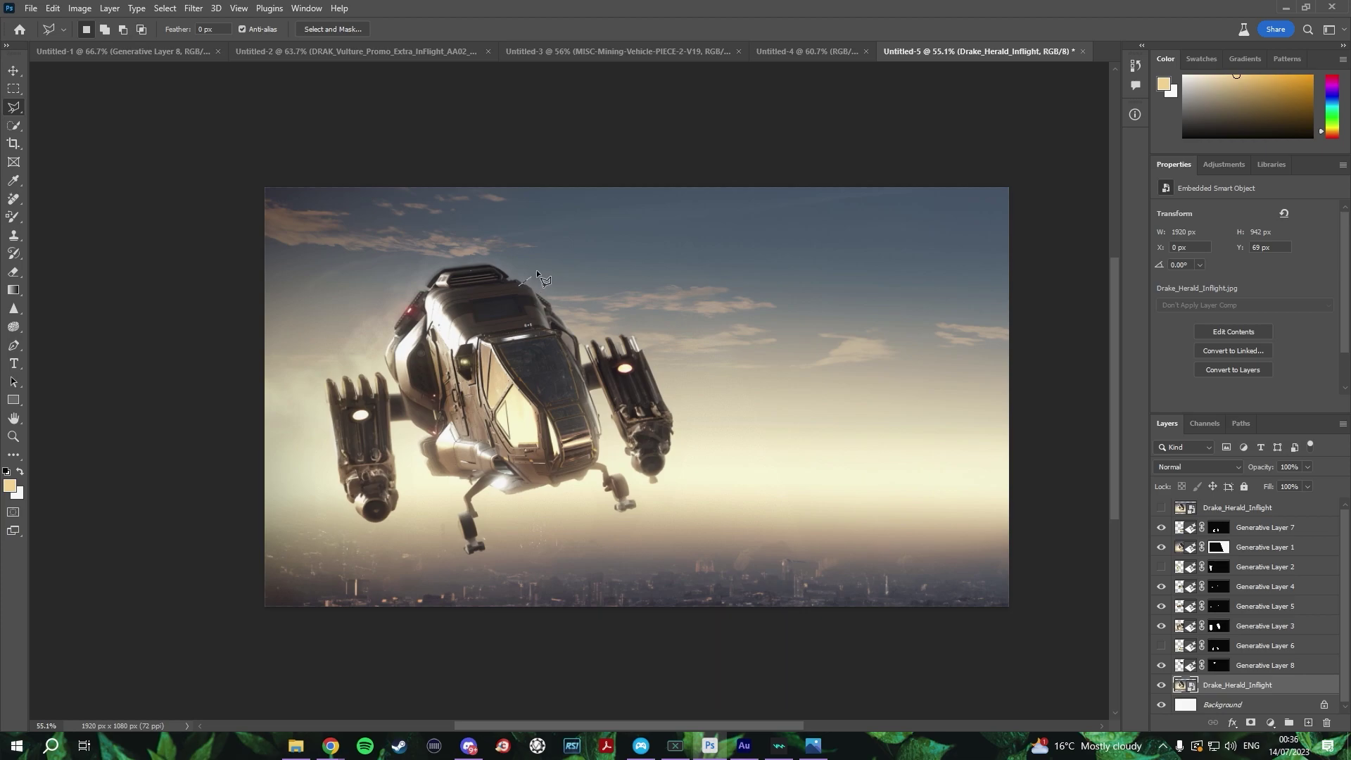
{"action": "left_click", "coordinate": [556, 226]}
{"action": "left_click", "coordinate": [620, 214]}
{"action": "left_click", "coordinate": [622, 302]}
{"action": "double_click", "coordinate": [557, 307]}
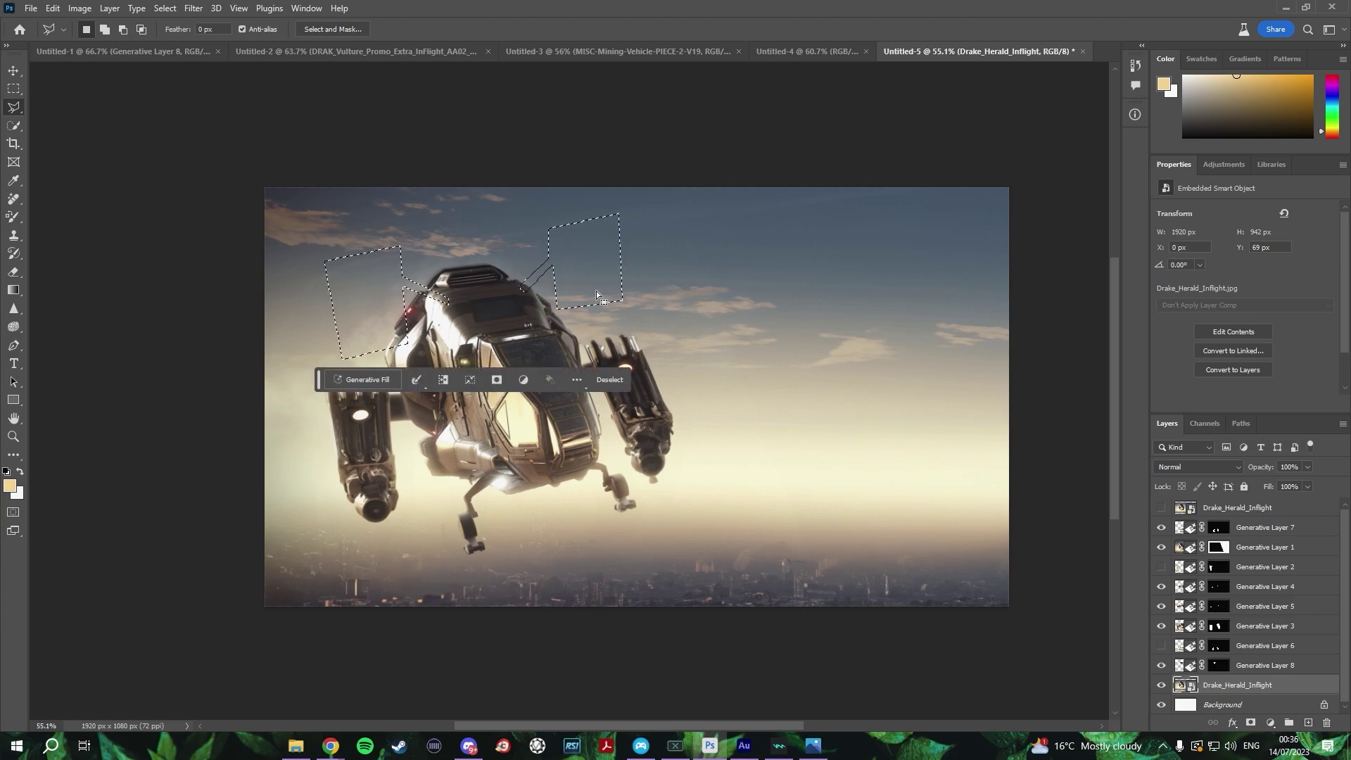
{"action": "left_click", "coordinate": [366, 380]}
{"action": "type", "text": "Rocket"}
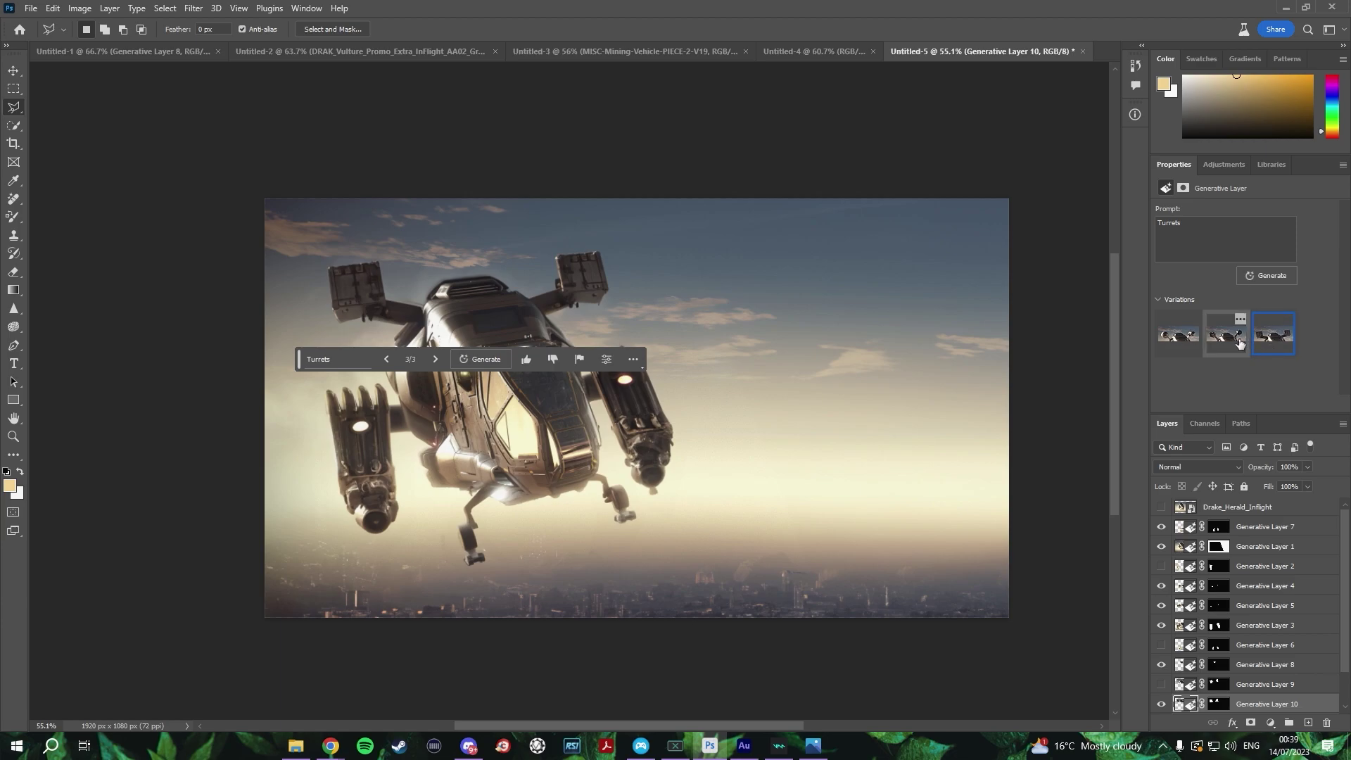
Lasso an area beneath the ship's nose and generate 'Claw' into it.
{"action": "key", "text": "alt+bracketleft"}
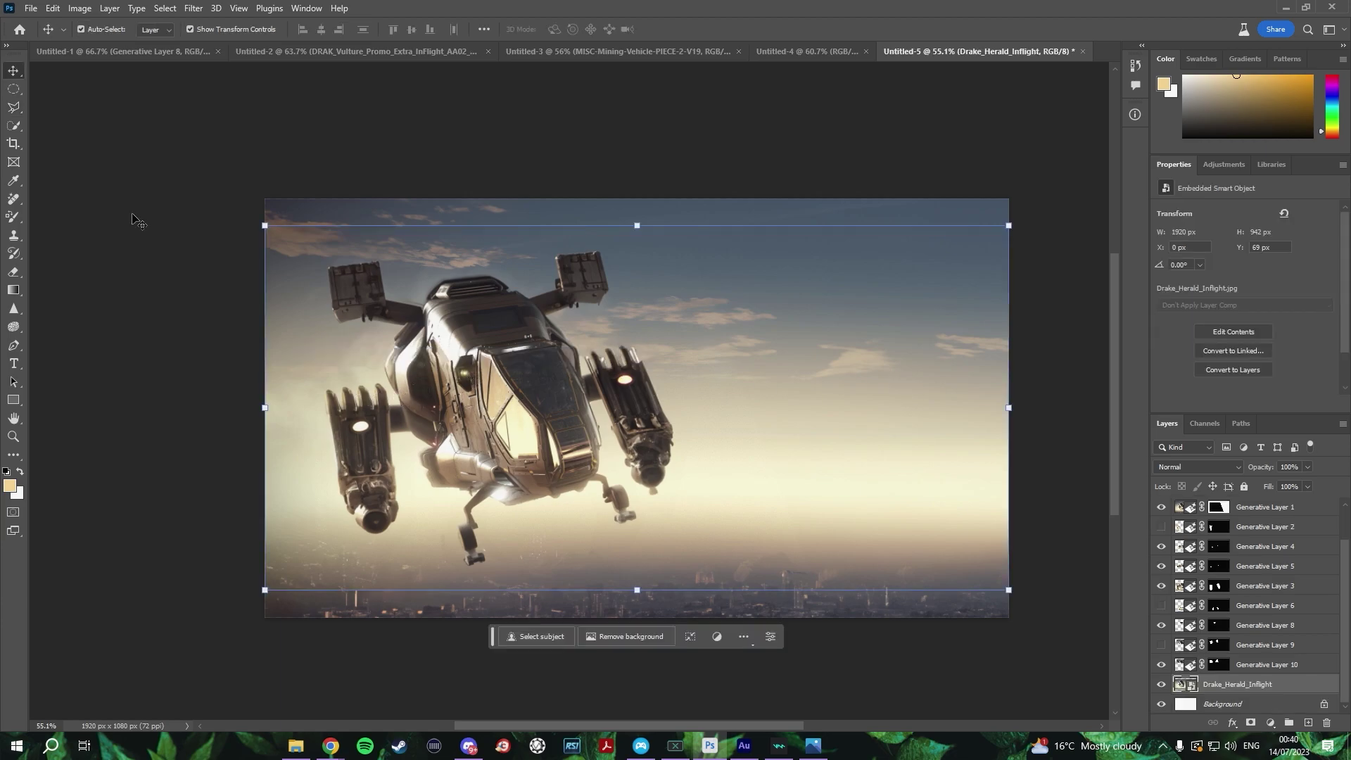
{"action": "left_click", "coordinate": [540, 486]}
{"action": "left_click", "coordinate": [589, 472]}
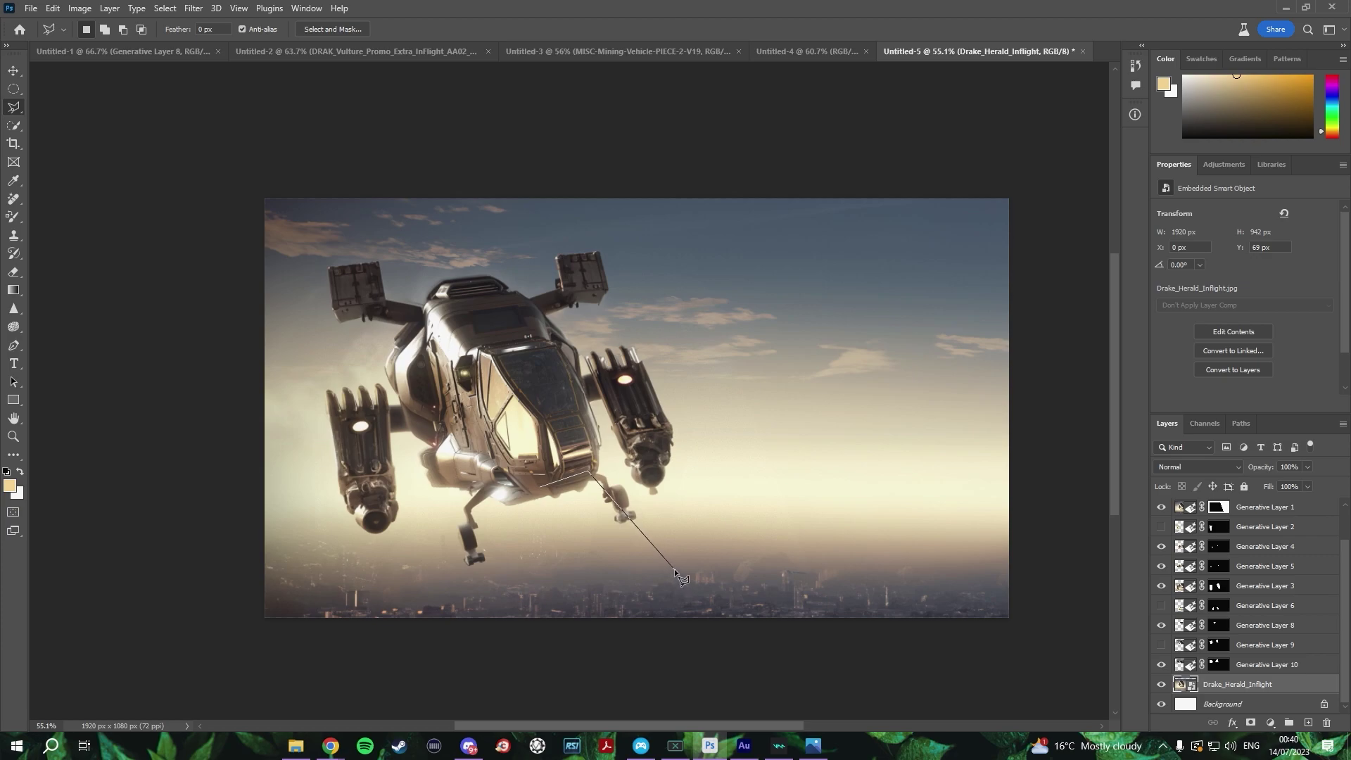
{"action": "left_click", "coordinate": [652, 554]}
{"action": "left_click", "coordinate": [715, 555]}
{"action": "left_click", "coordinate": [694, 588]}
{"action": "left_click", "coordinate": [569, 592]}
{"action": "left_click", "coordinate": [541, 565]}
{"action": "left_click", "coordinate": [540, 487]}
{"action": "left_click", "coordinate": [513, 615]}
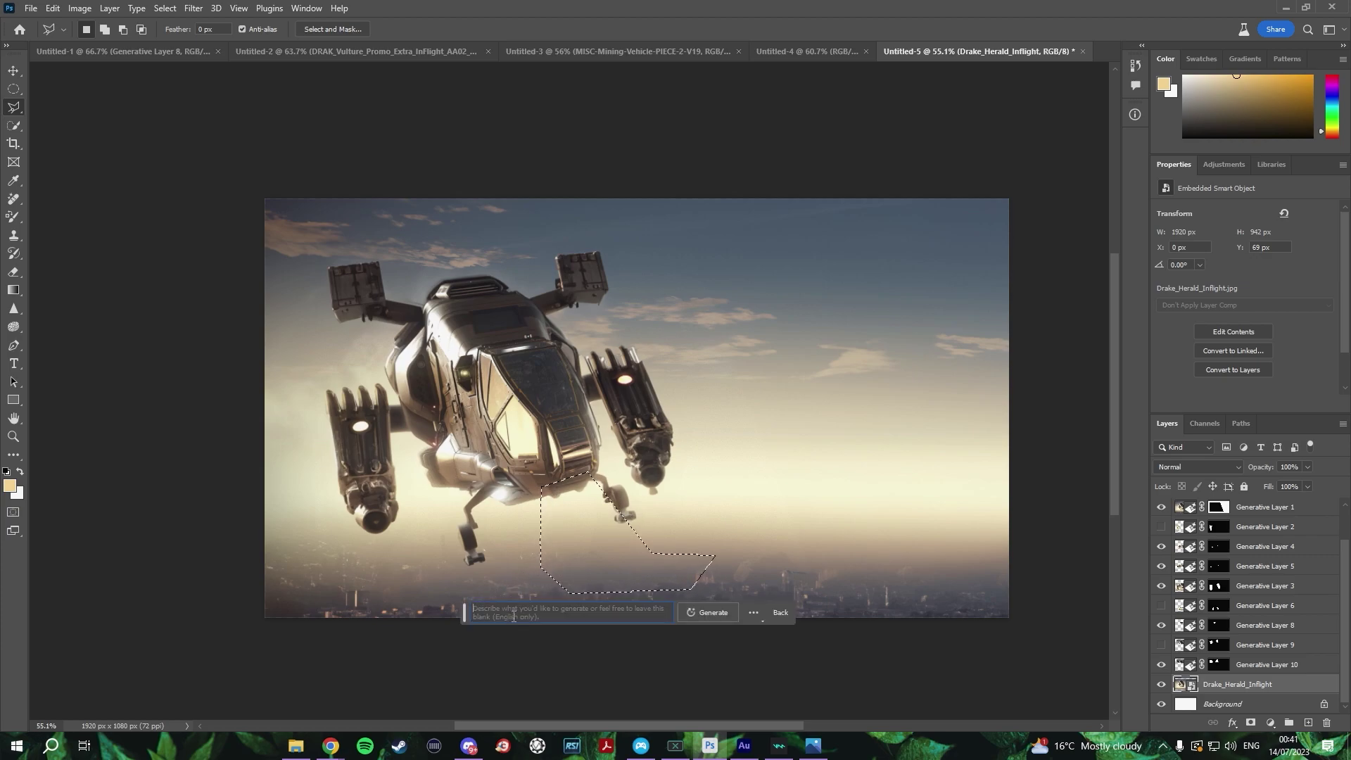
{"action": "type", "text": "Claw"}
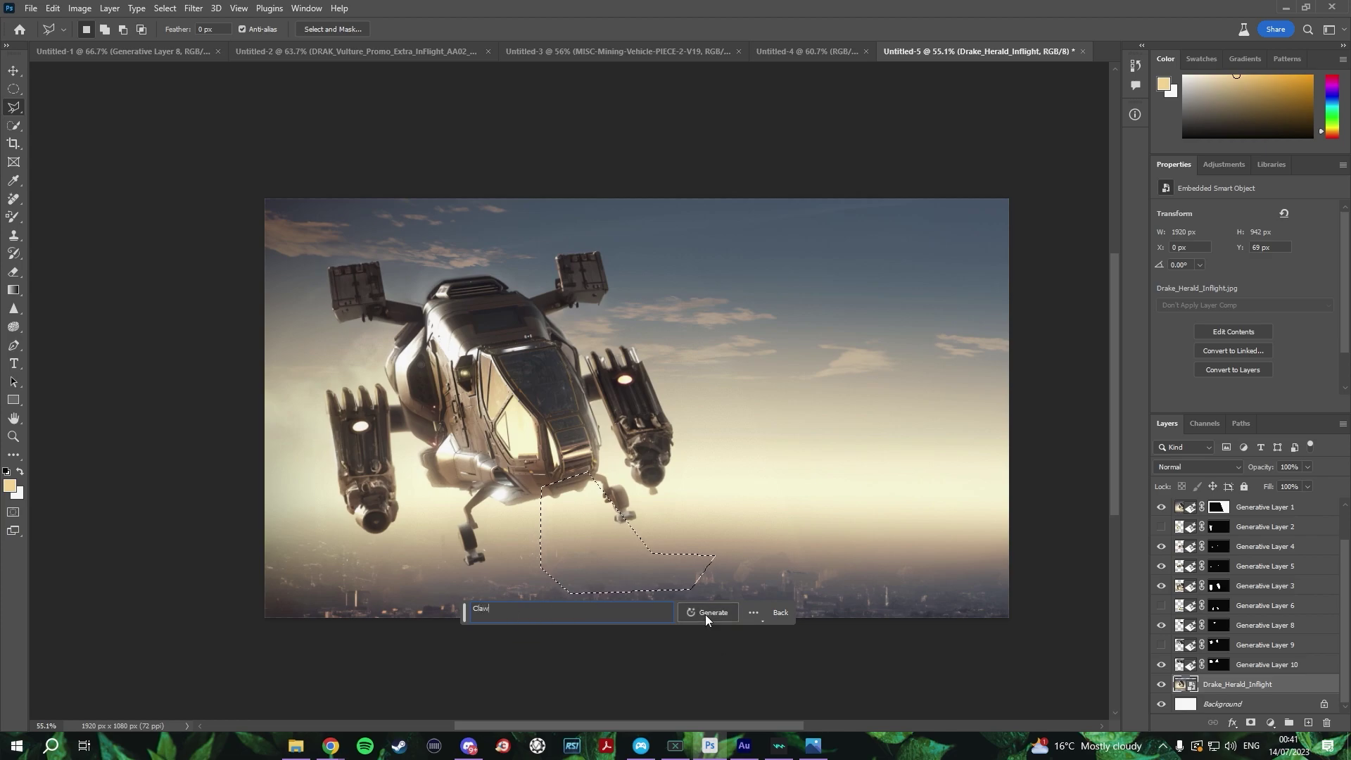
{"action": "left_click", "coordinate": [705, 615]}
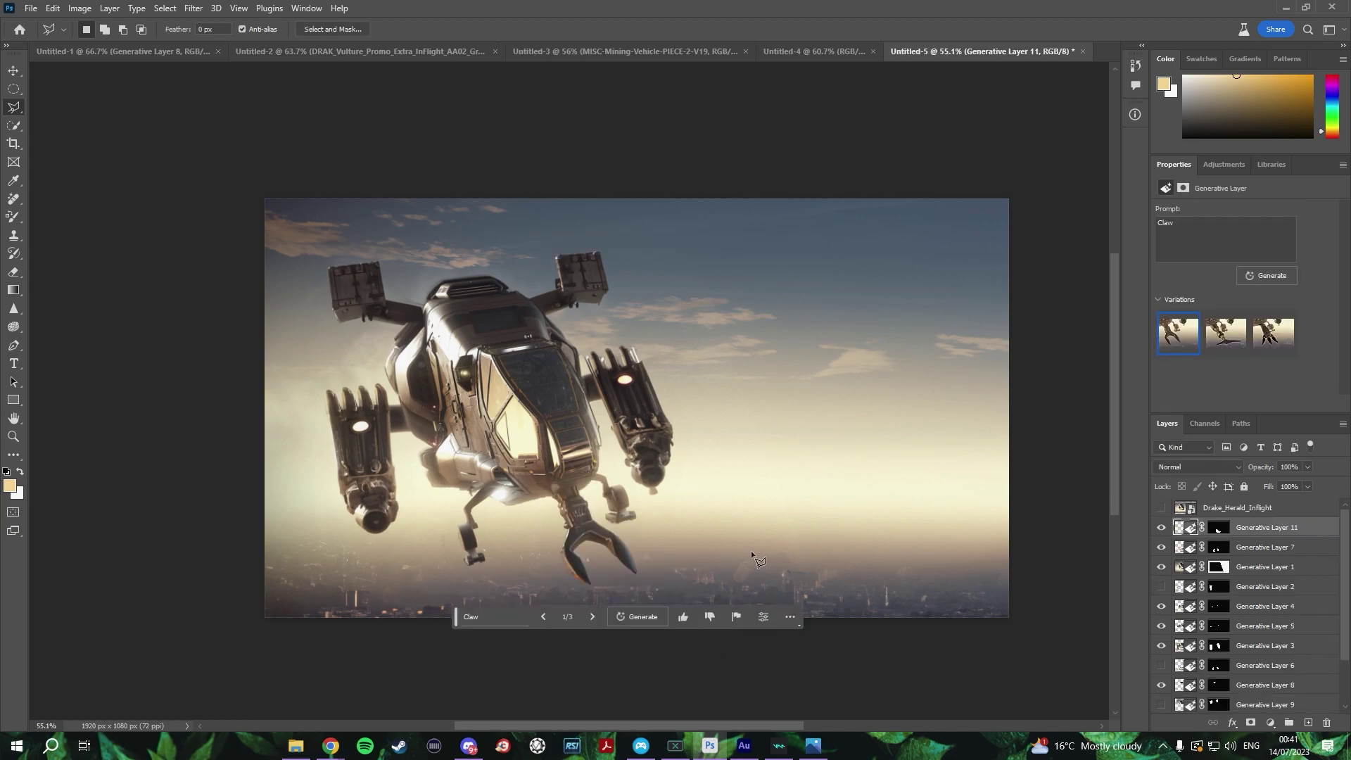
Compare the second and third claw variations, toggle the claw layer's visibility, and generate more variations.
{"action": "left_click", "coordinate": [1225, 333]}
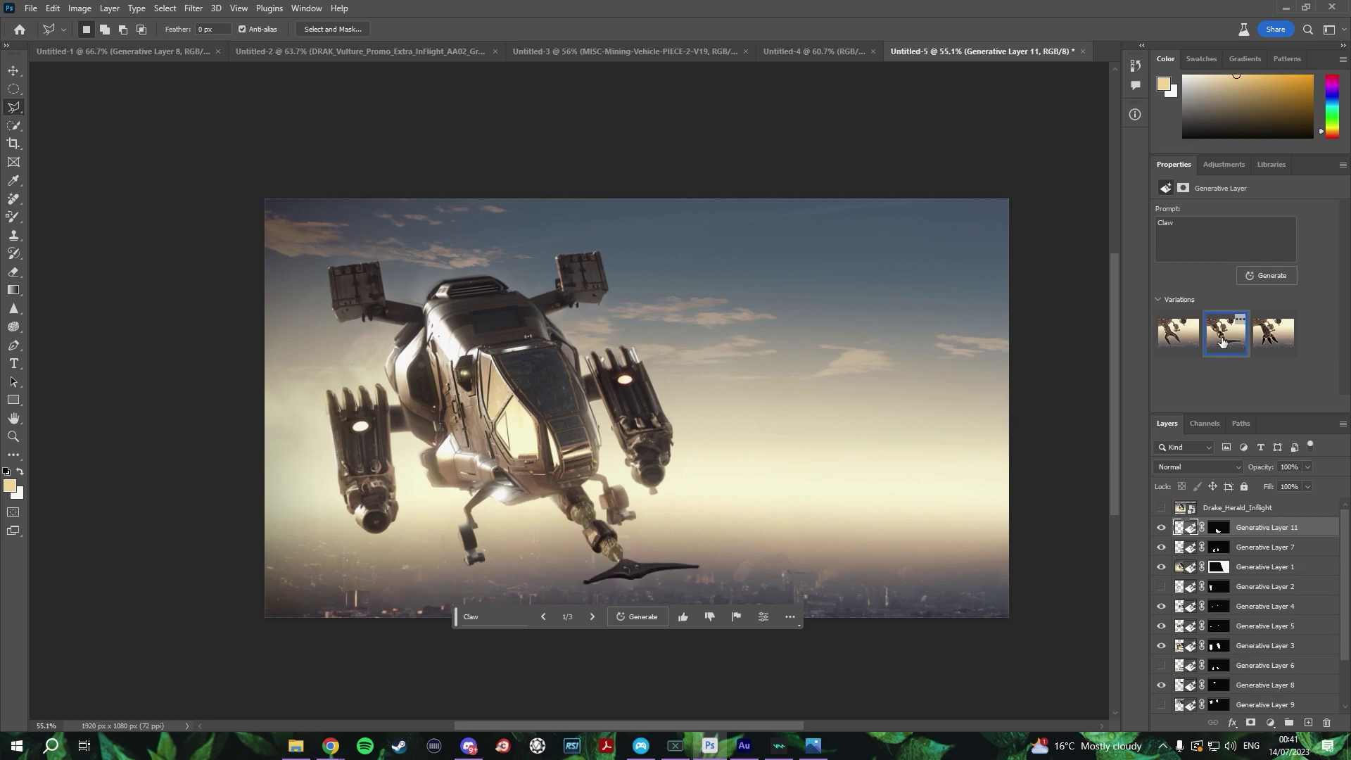
{"action": "left_click", "coordinate": [1275, 335]}
{"action": "left_click", "coordinate": [1161, 528]}
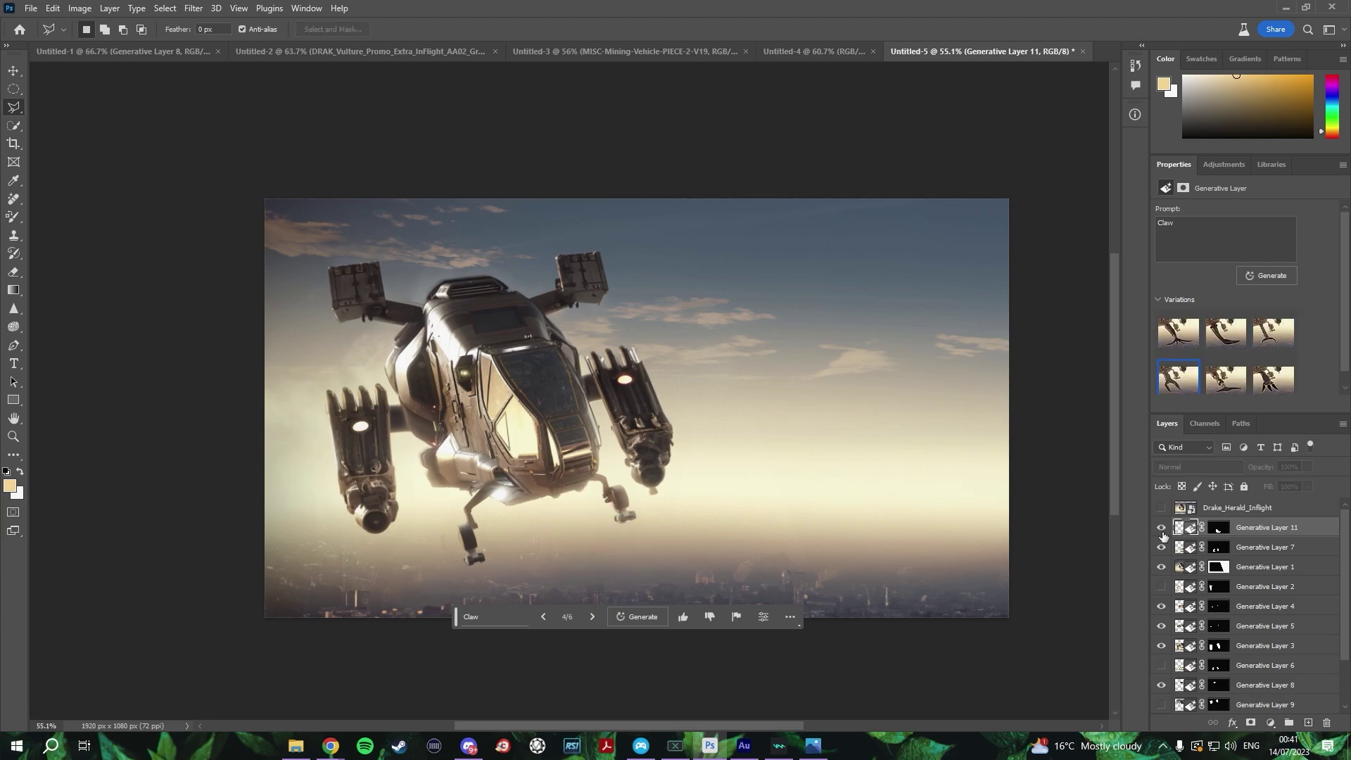
{"action": "left_click", "coordinate": [1161, 529]}
{"action": "left_click", "coordinate": [1161, 529]}
{"action": "left_click", "coordinate": [1161, 529]}
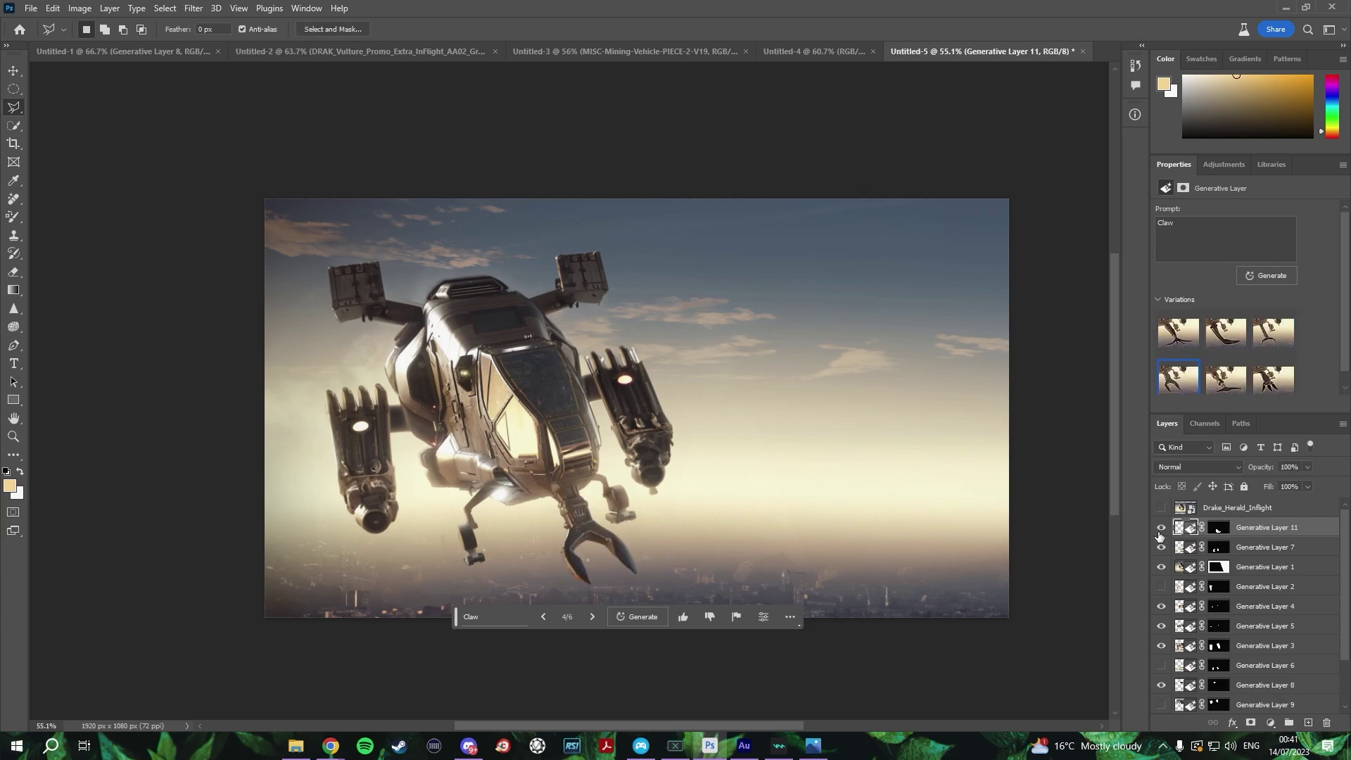
{"action": "left_click", "coordinate": [1267, 275]}
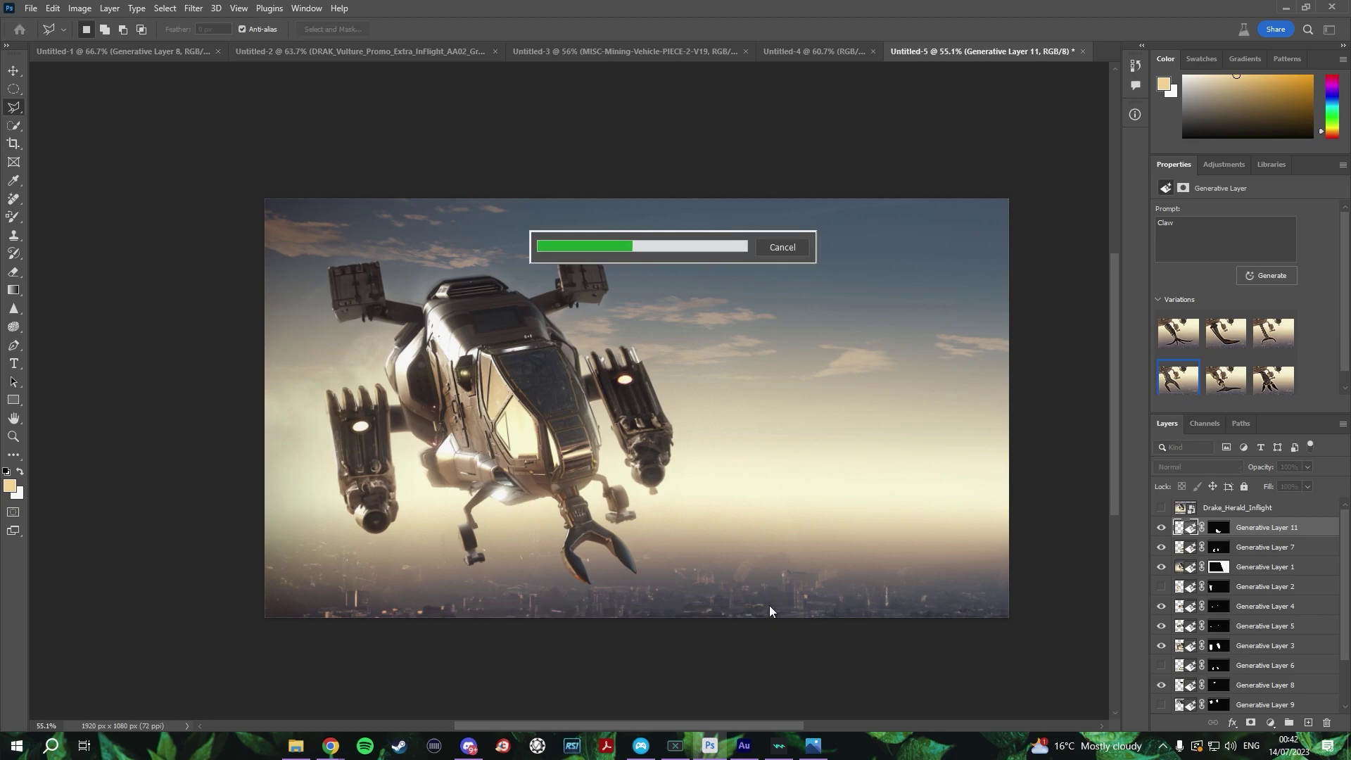
{"action": "key", "text": "alt+["}
{"action": "key", "text": "alt+["}
{"action": "key", "text": "alt+["}
{"action": "key", "text": "alt+["}
{"action": "key", "text": "alt+["}
{"action": "key", "text": "alt+["}
{"action": "key", "text": "alt+["}
{"action": "key", "text": "alt+["}
{"action": "key", "text": "alt+["}
{"action": "key", "text": "alt+["}
{"action": "key", "text": "alt+["}
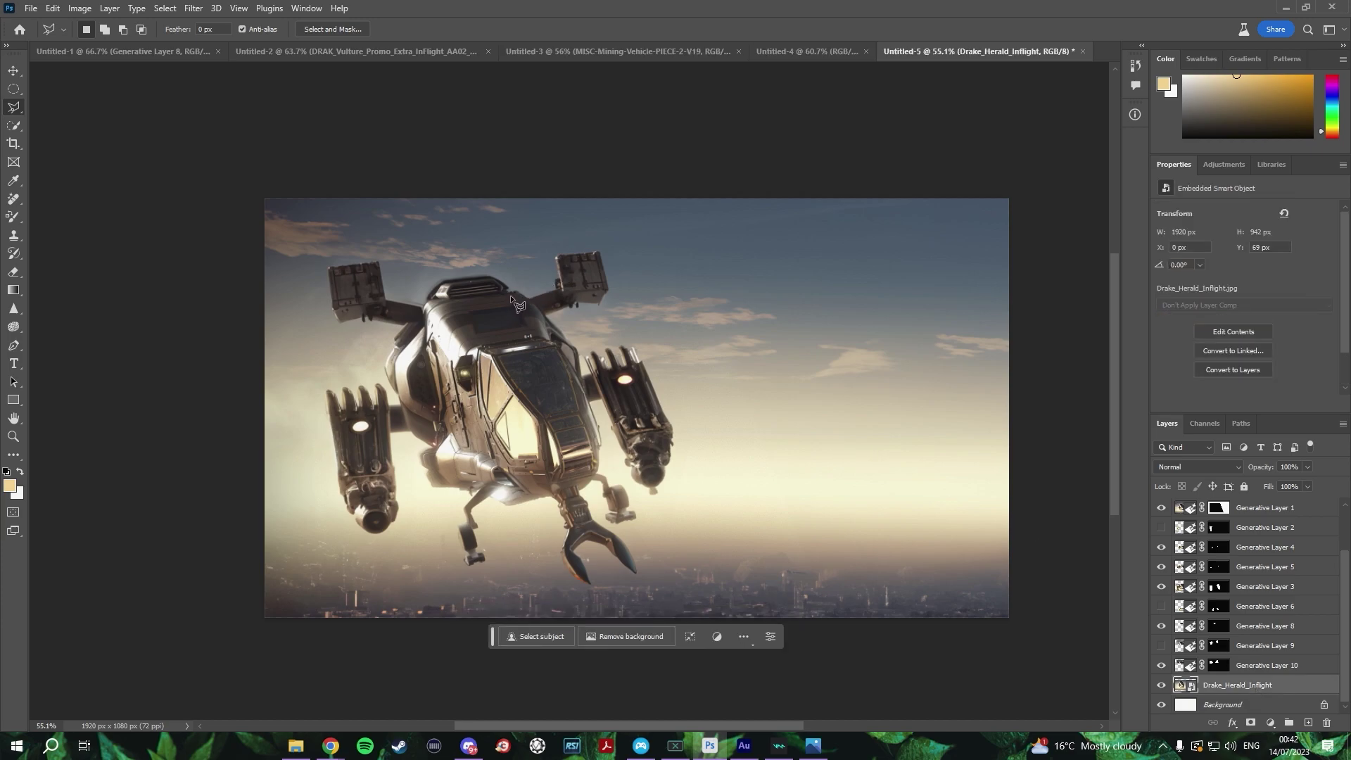
Generate a pirate flag and rasterize it for recolouring in black and white.
{"action": "key", "text": "ctrl+shift+z"}
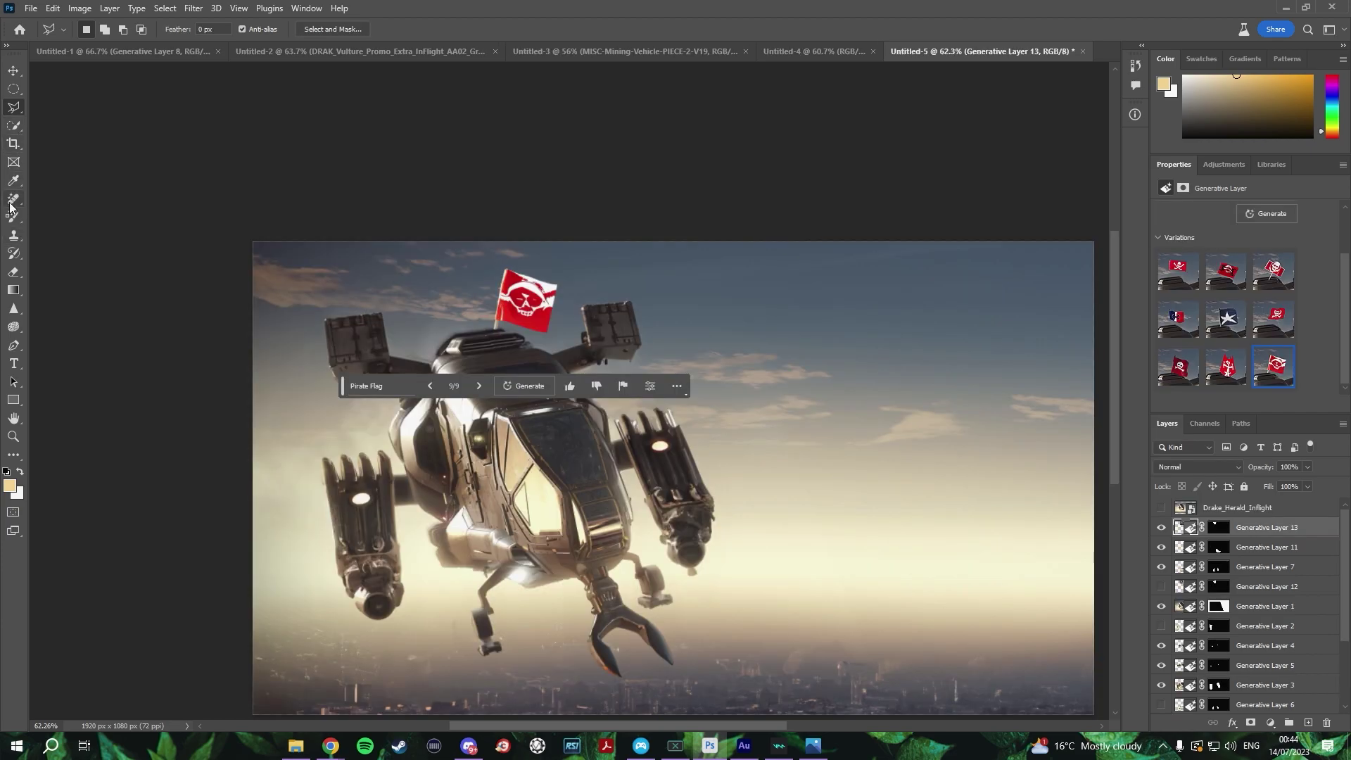
{"action": "left_click", "coordinate": [8, 220]}
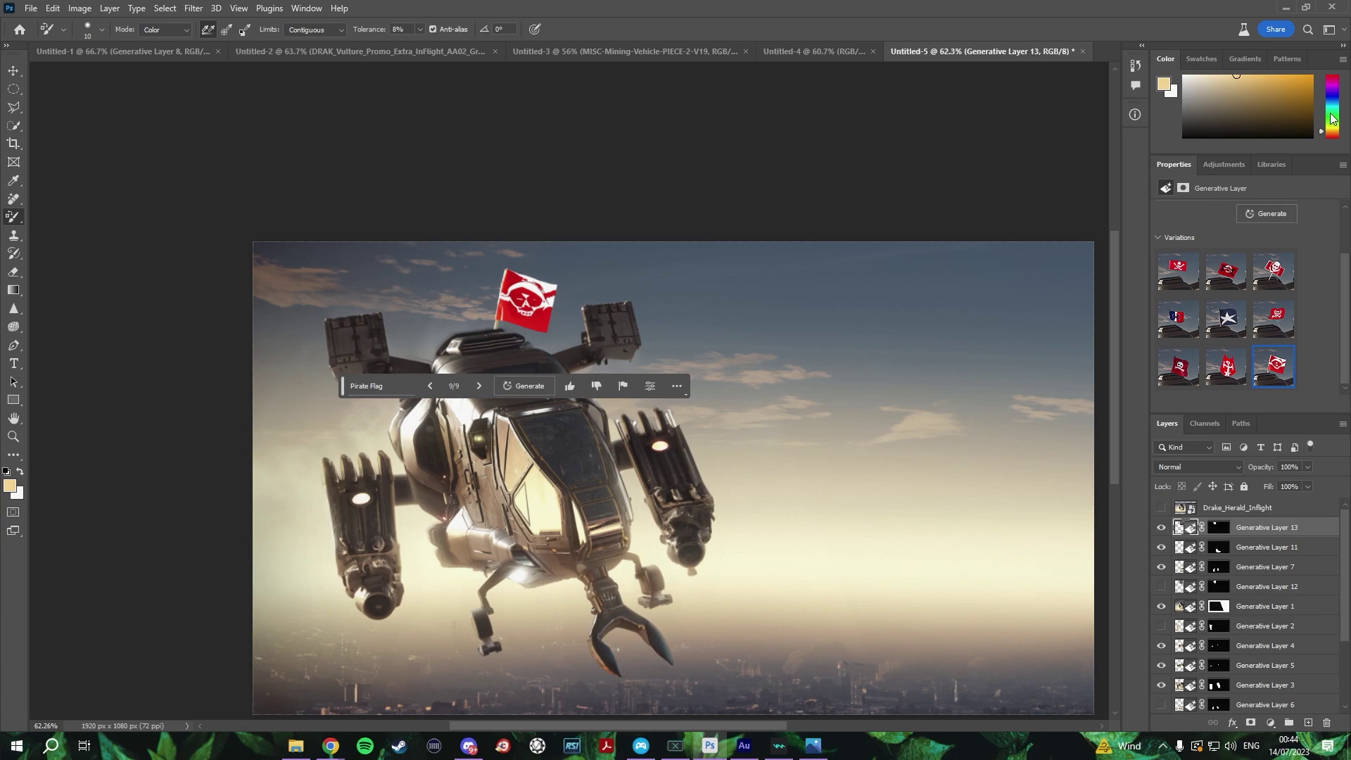
{"action": "key", "text": "d"}
{"action": "left_click", "coordinate": [519, 318]}
{"action": "left_click", "coordinate": [608, 290]}
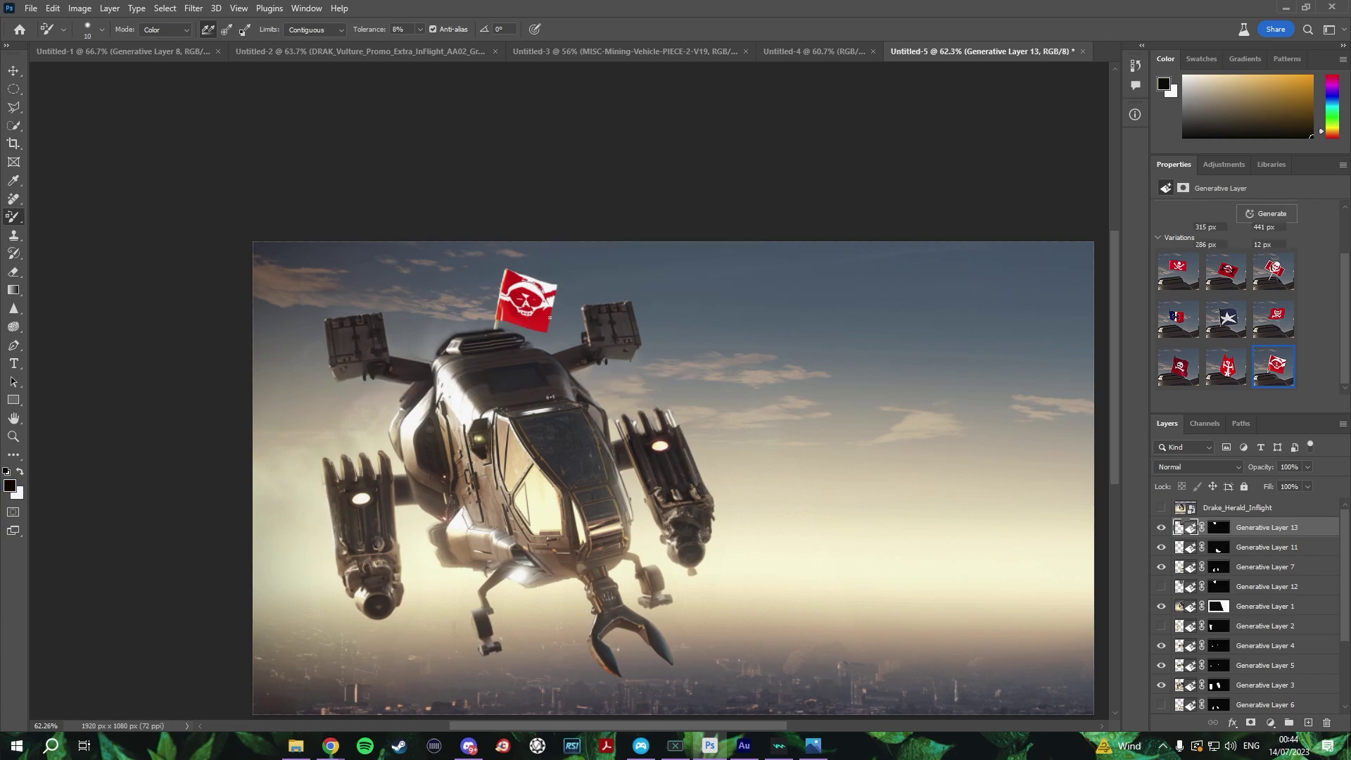
Set the flag layer's opacity to about 63% and show the original Drake_Herald_Inflight render on top.
{"action": "scroll", "coordinate": [500, 323], "scroll_direction": "up", "scroll_amount": 2}
{"action": "scroll", "coordinate": [556, 307], "scroll_direction": "up", "scroll_amount": 2}
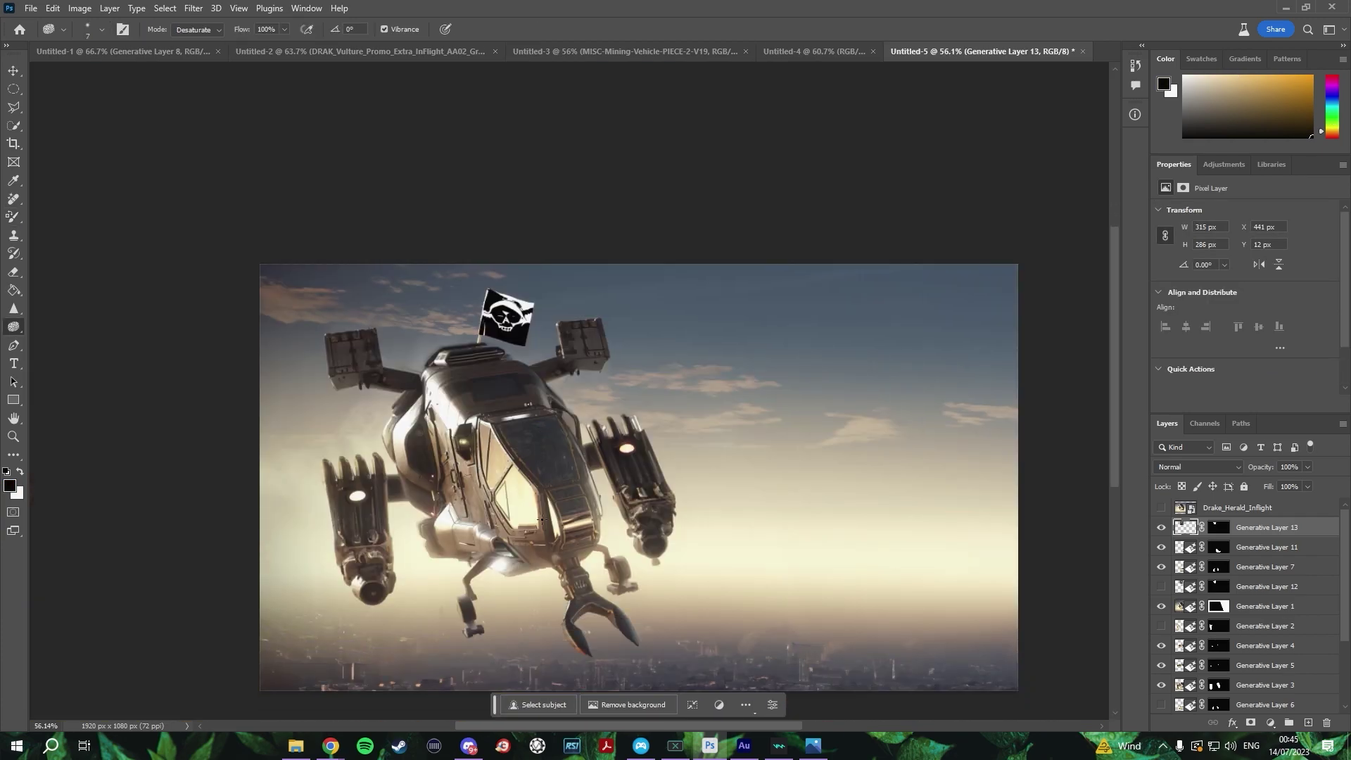
{"action": "scroll", "coordinate": [541, 519], "scroll_direction": "down", "scroll_amount": 2}
{"action": "key", "text": "v"}
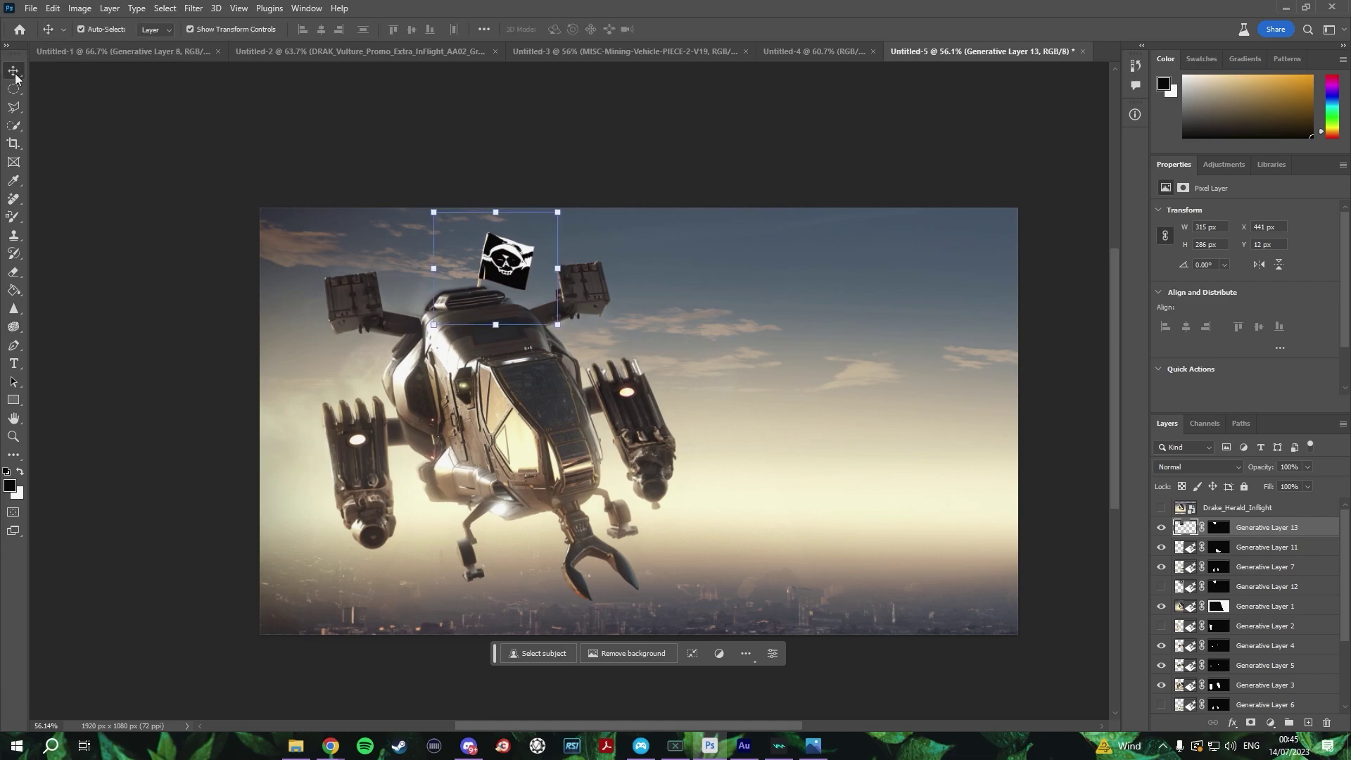
{"action": "left_click", "coordinate": [1285, 483]}
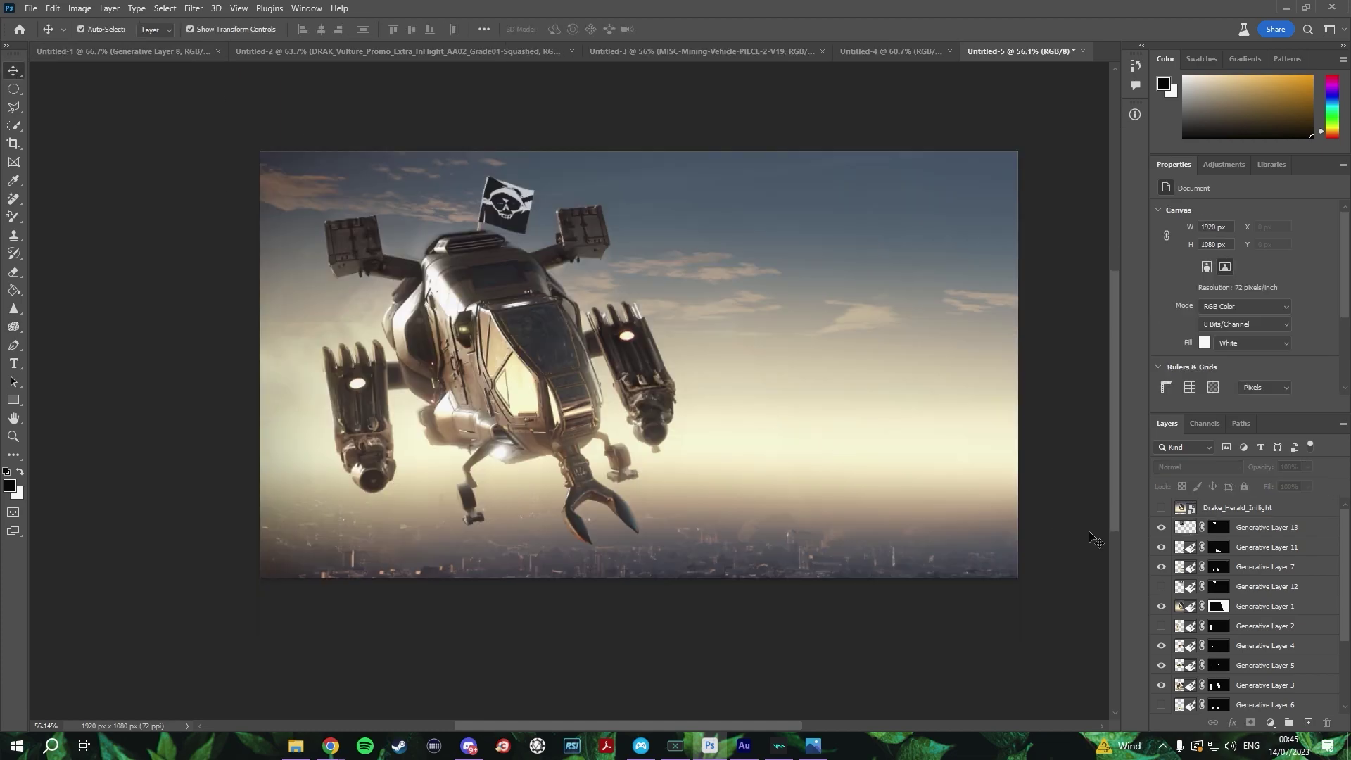
{"action": "left_click", "coordinate": [1162, 508]}
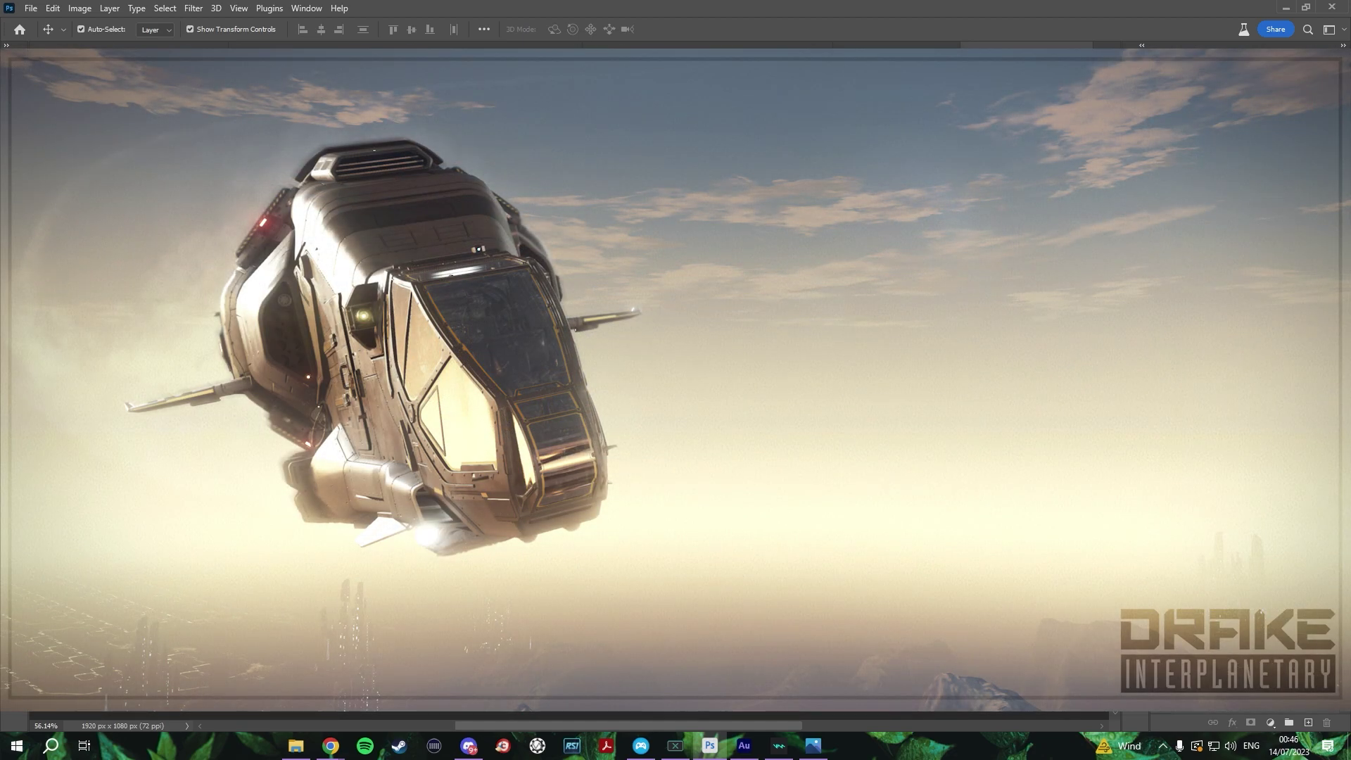